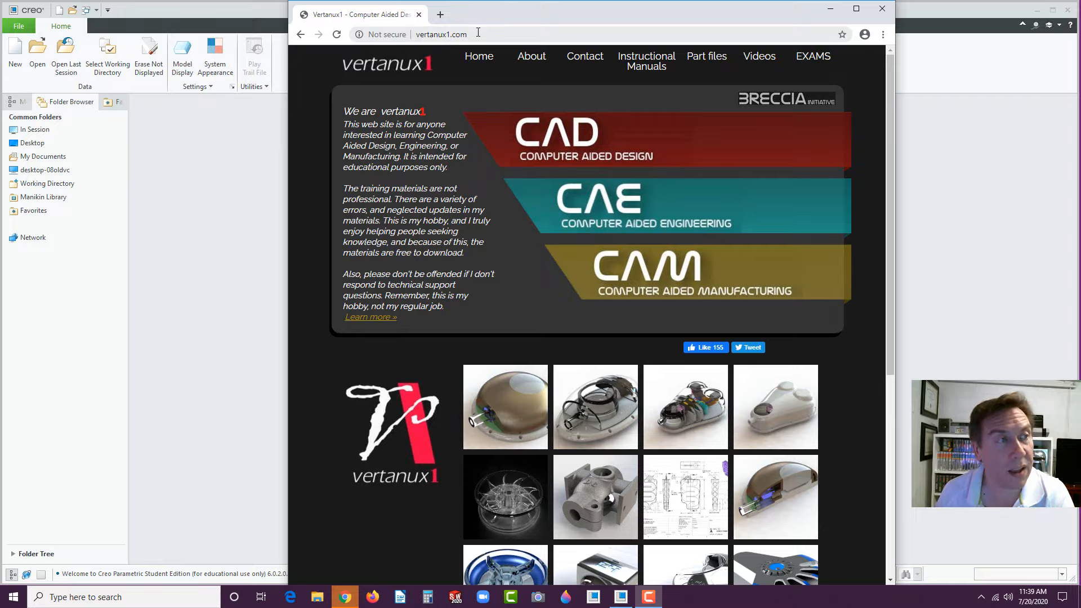
Step: Open the Creo Pro/E Basics Midterm exam from the website's exams page and download its PDF
left_click(811, 56)
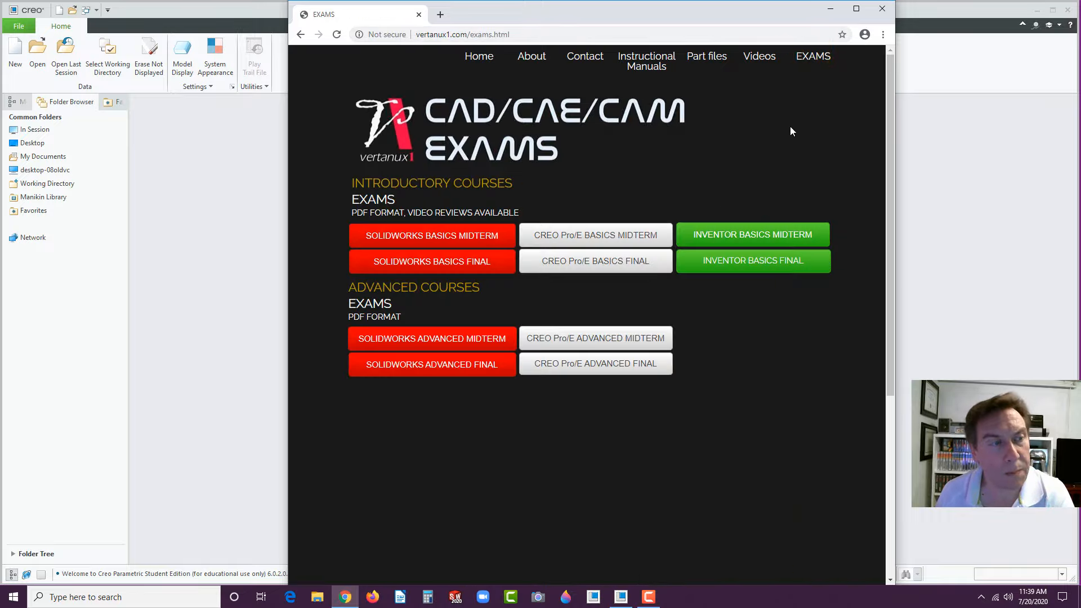
left_click(613, 238)
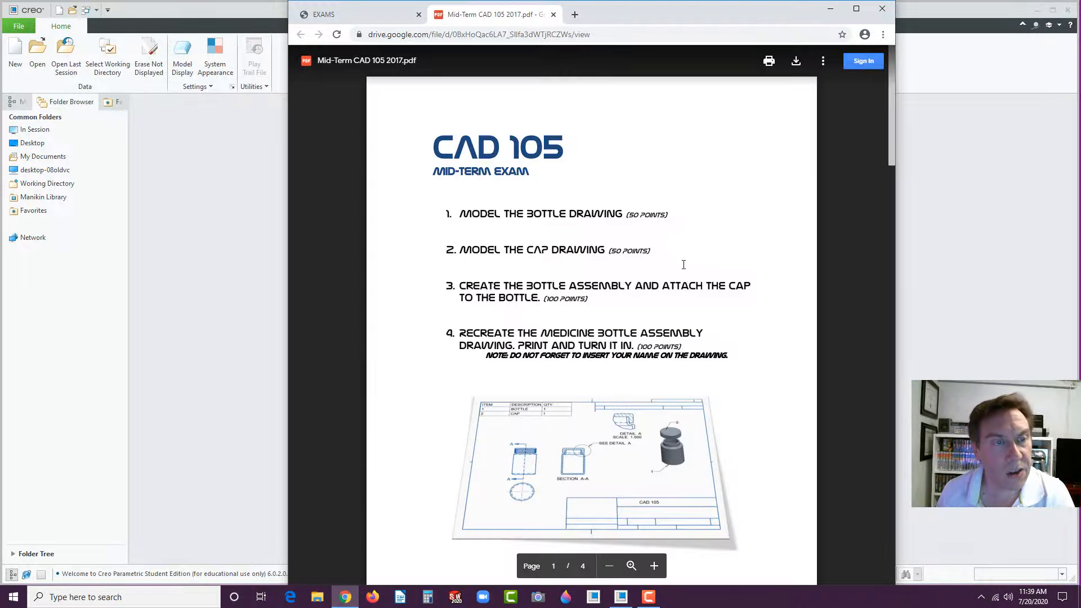
left_click(796, 63)
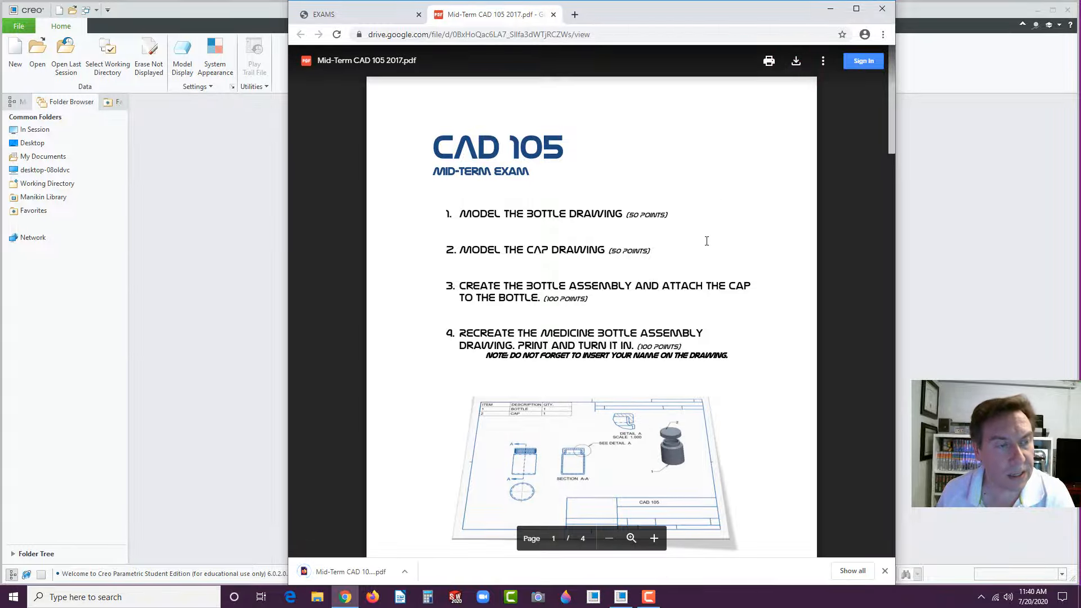
Step: Read through the exam instructions and examine the bottle drawing with its dimensions on page 2
scroll(707, 241, "down", 1)
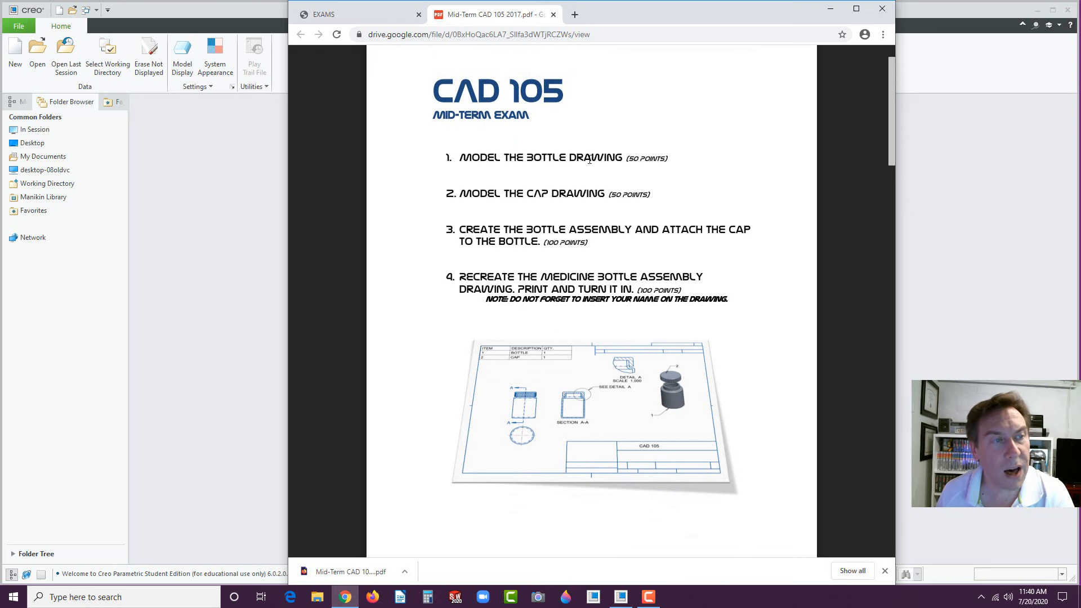
scroll(774, 229, "down", 10)
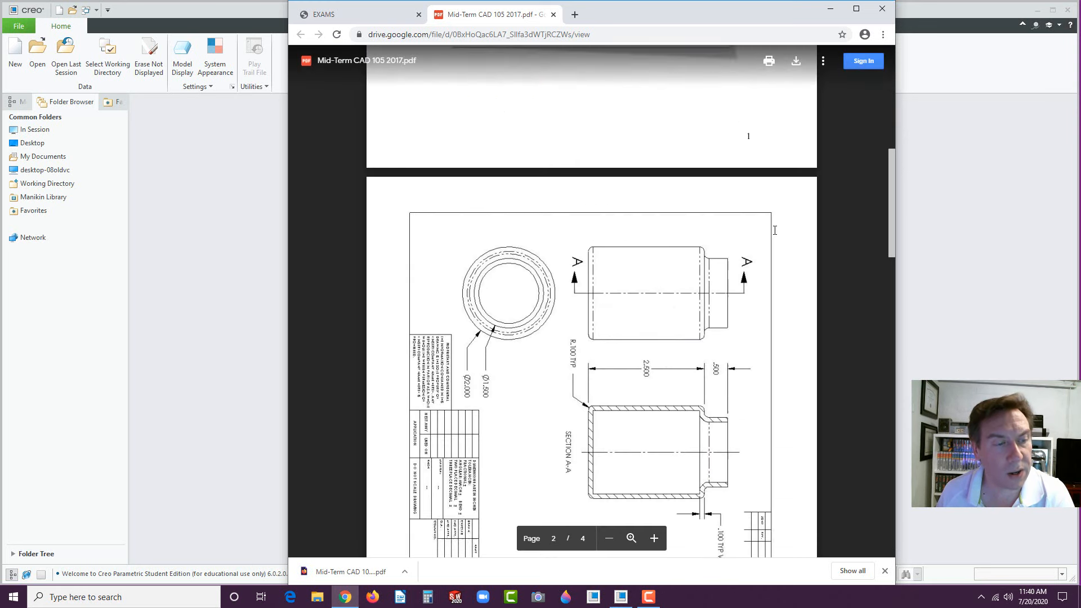
scroll(775, 229, "up", 10)
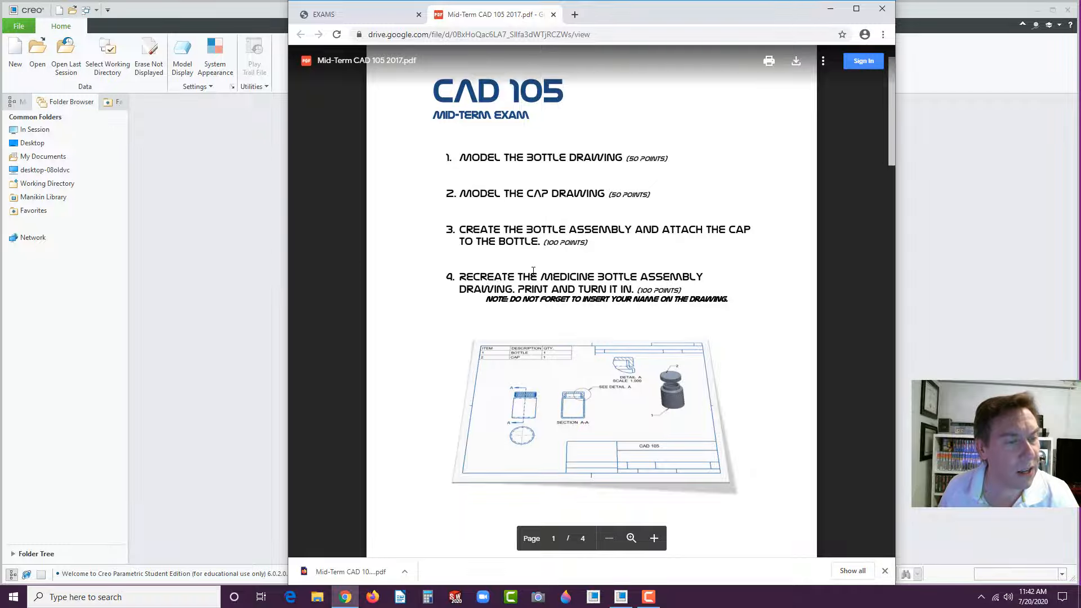
scroll(533, 271, "down", 1)
scroll(533, 271, "down", 5)
scroll(482, 272, "up", 4)
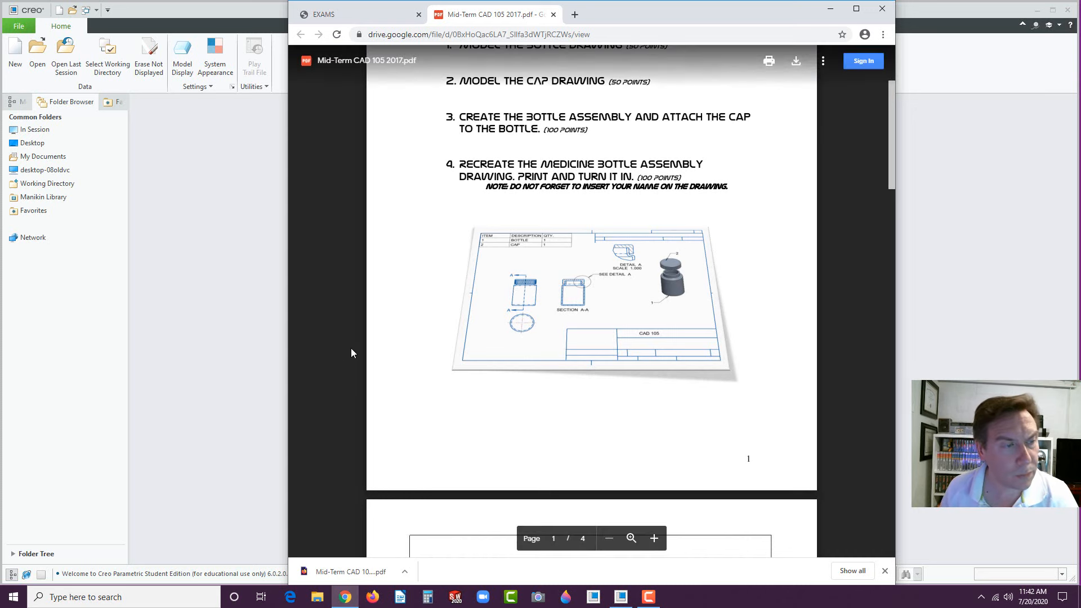
scroll(319, 353, "down", 8)
scroll(321, 340, "down", 1)
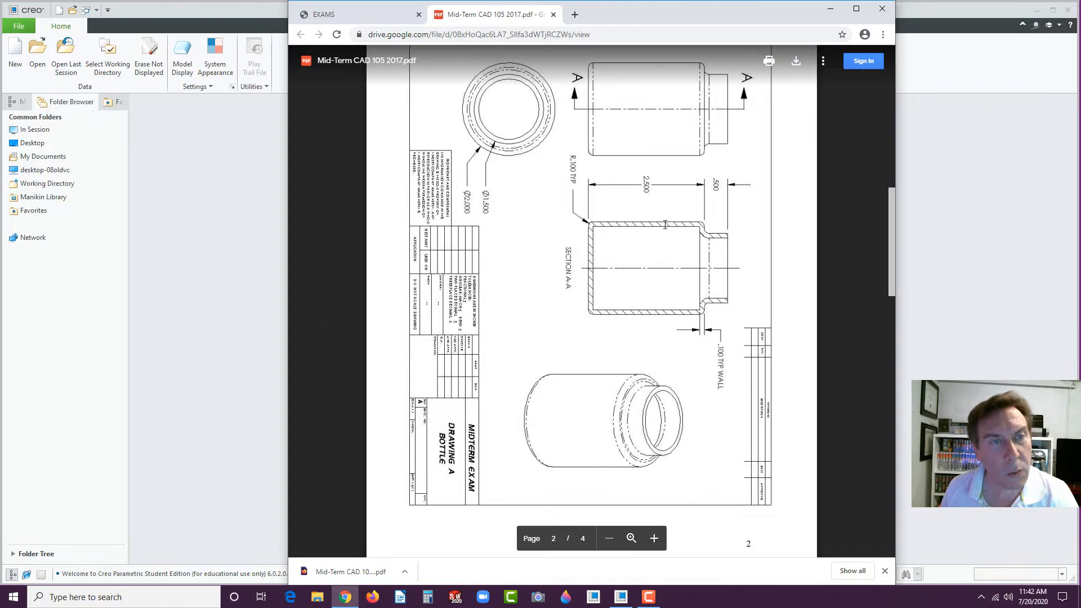
Step: Open the downloaded Mid-Term CAD 105 2017 PDF and rotate its pages until the bottle drawing reads upright
left_click(338, 570)
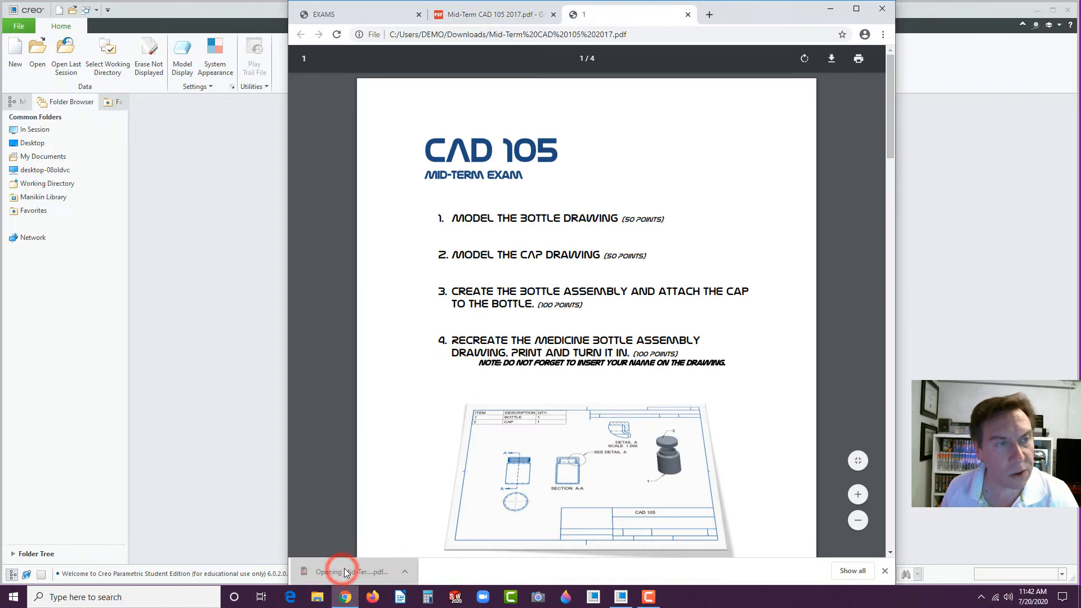
left_click(804, 59)
scroll(752, 184, "down", 8)
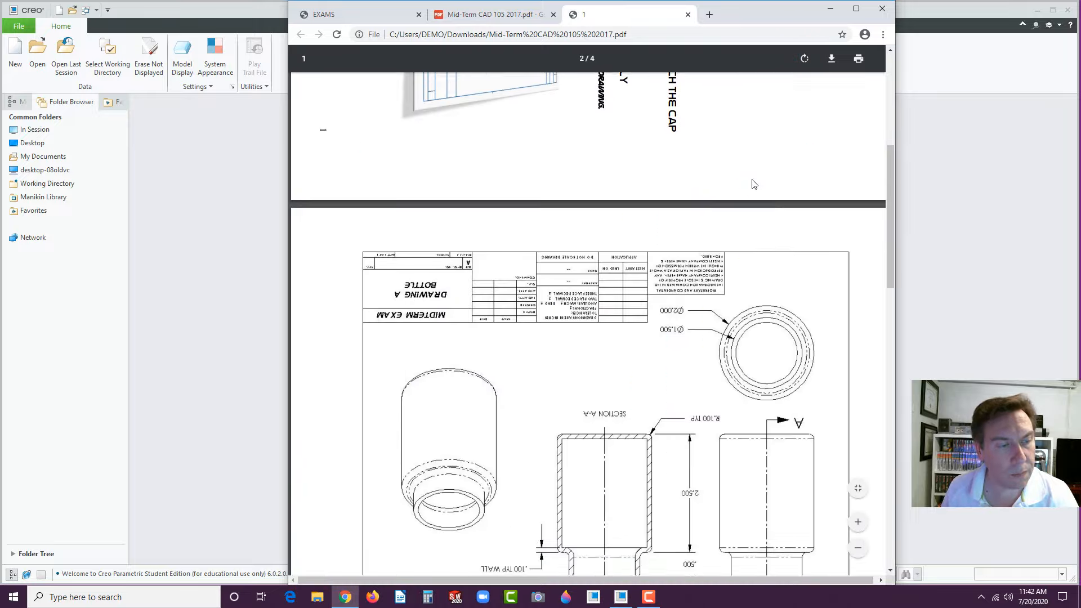
left_click(801, 59)
left_click(803, 59)
left_click(804, 59)
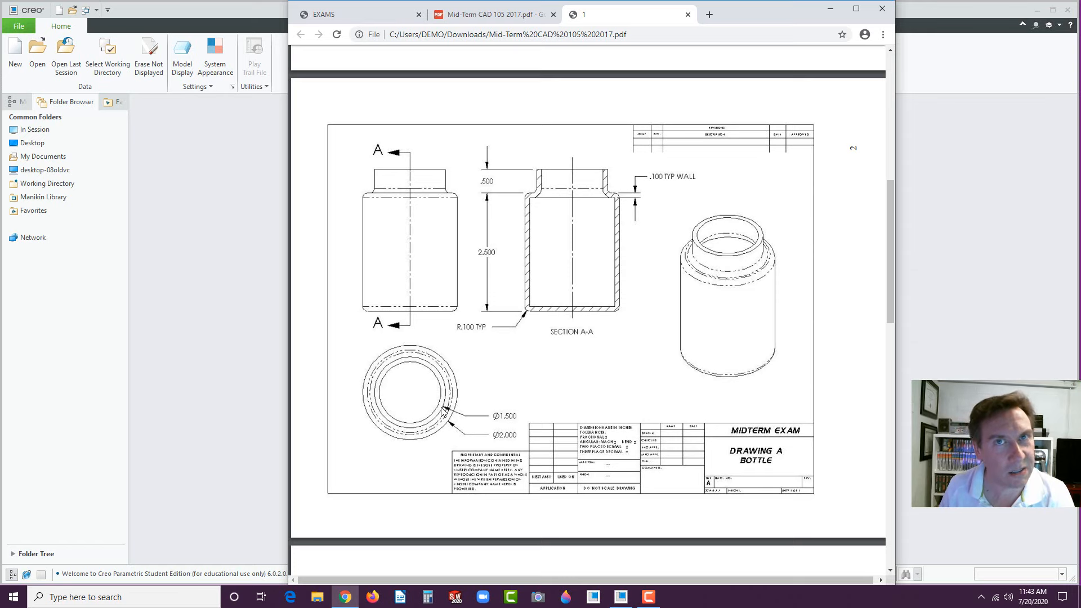
Step: Switch to Creo Parametric and create a new solid part named BOTTLE with the default template
left_click(42, 298)
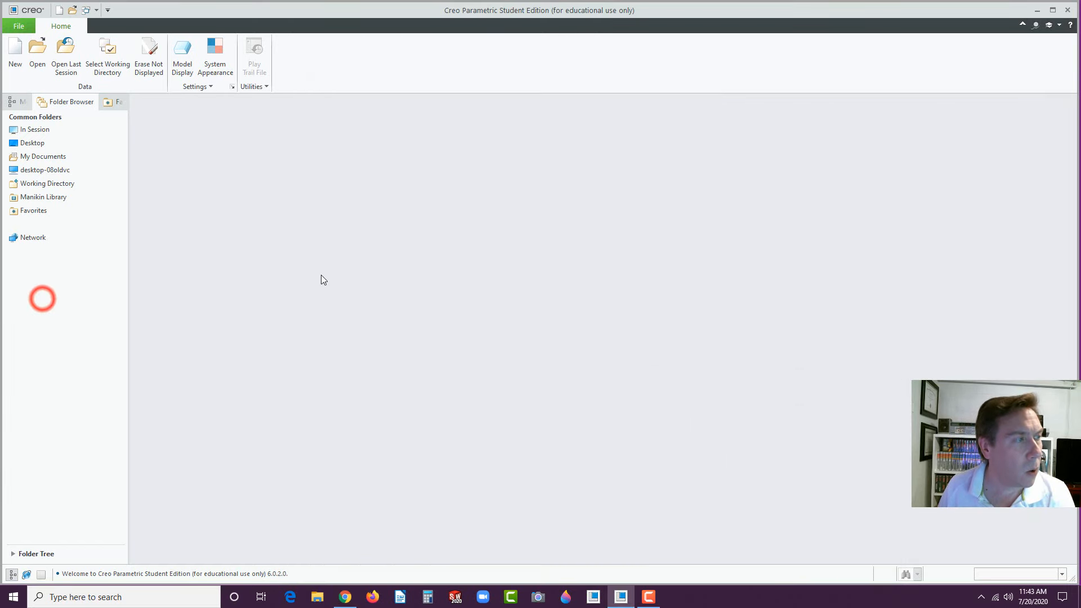
left_click(16, 52)
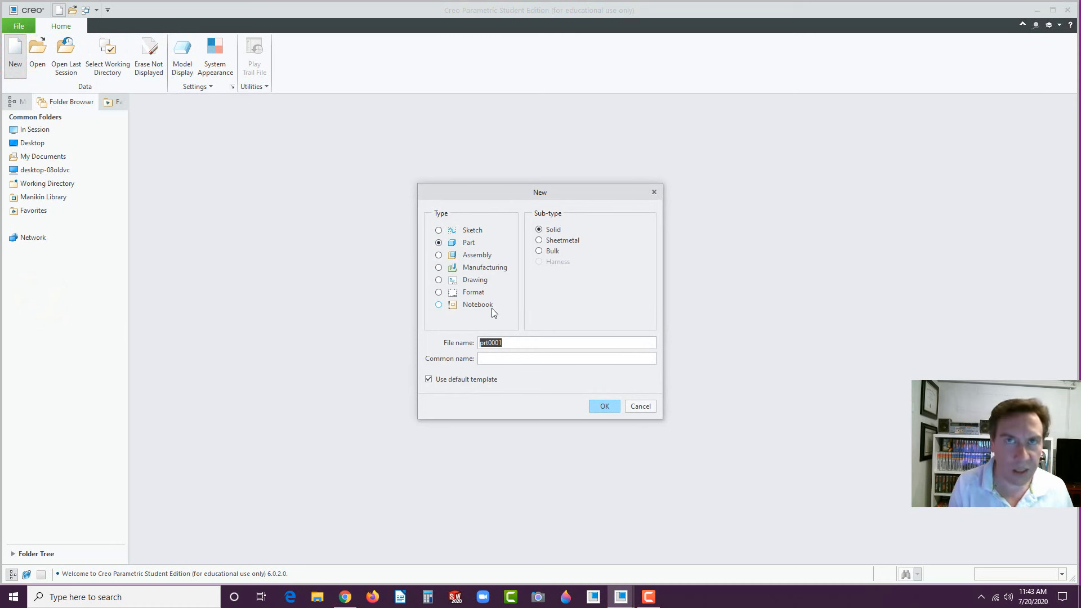
type("BOTTLE")
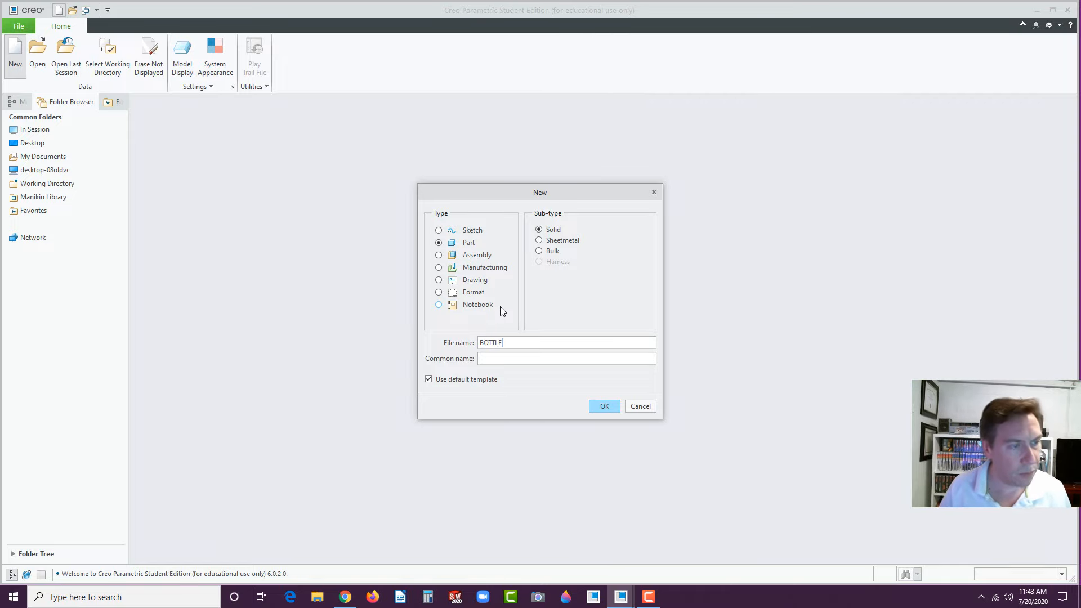
left_click(602, 407)
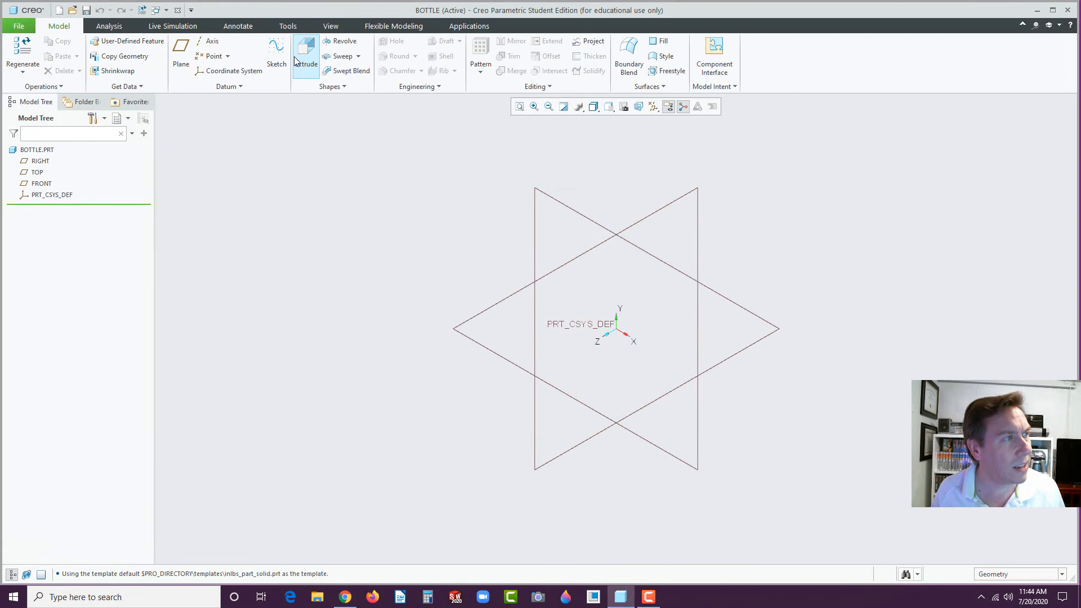
Step: Start an extrusion on the TOP plane and sketch a circle centred on the origin with a diameter of 2.000
left_click(483, 347)
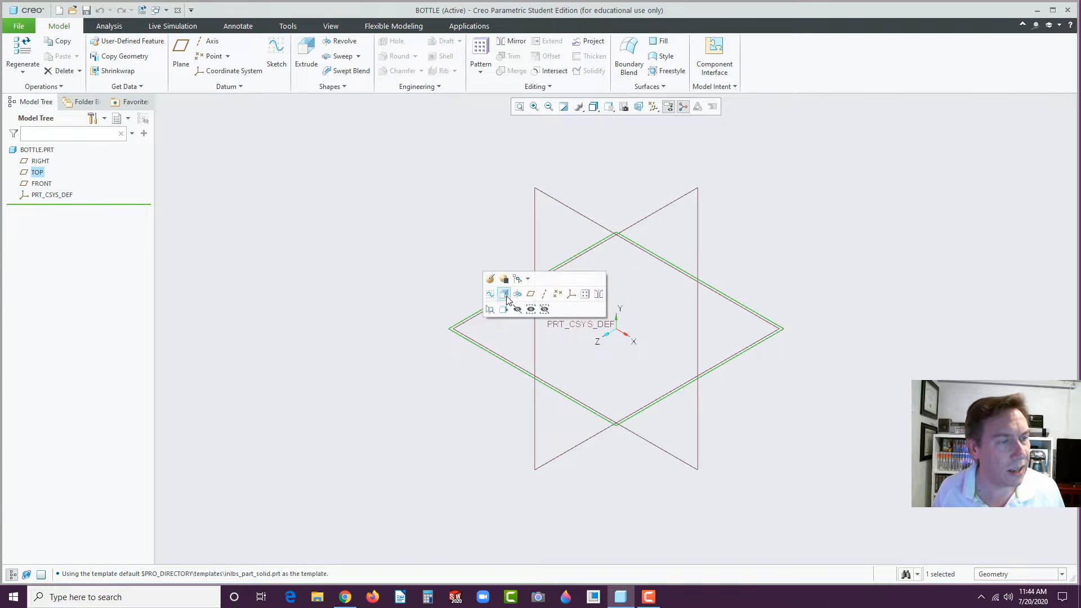
middle_click_drag(503, 293, 505, 289)
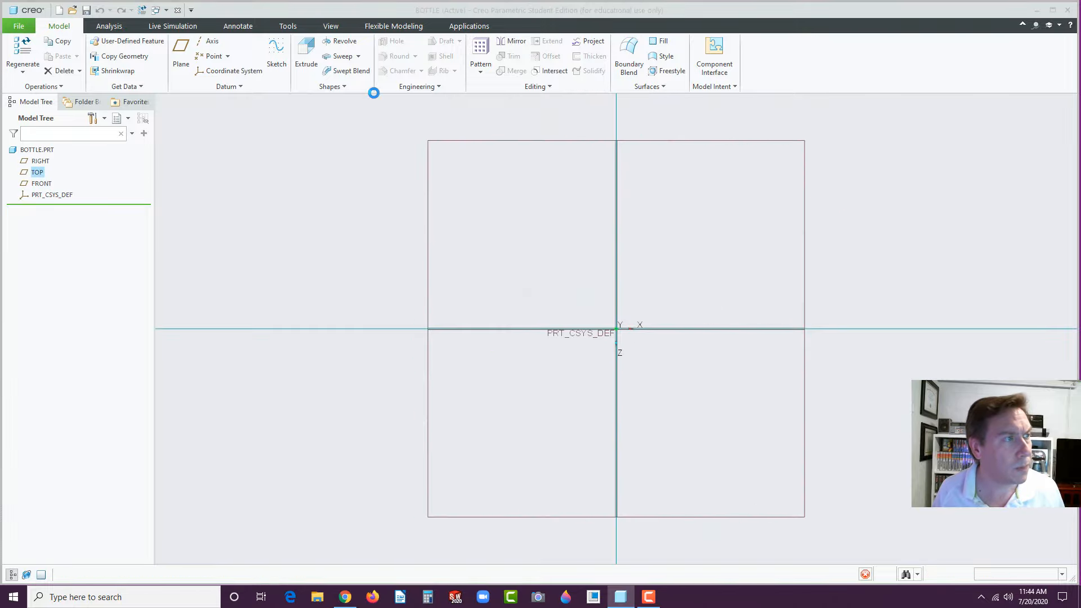
left_click(274, 71)
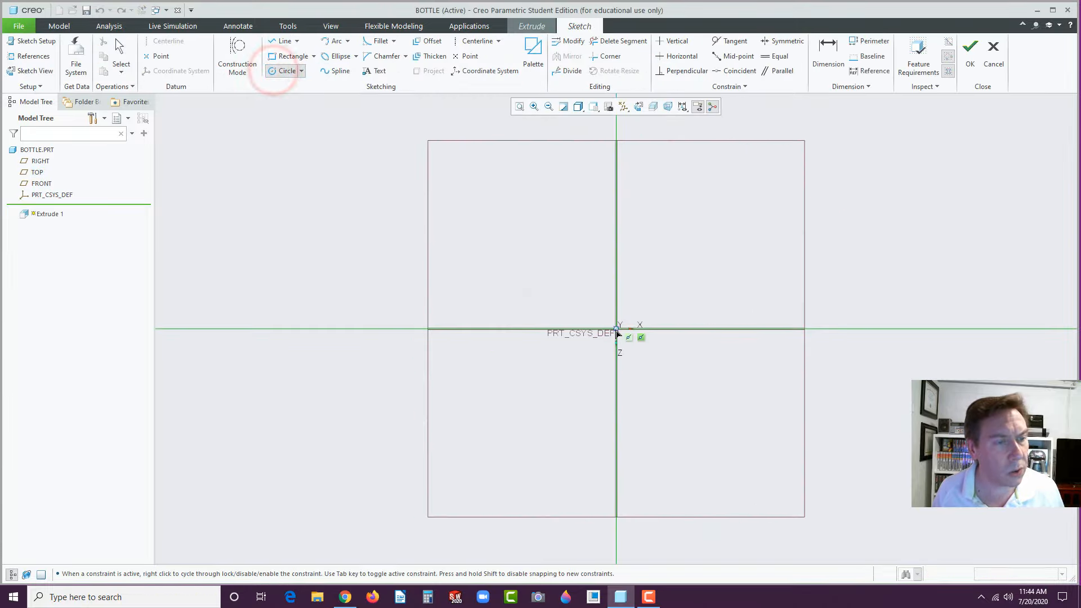
left_click(617, 329)
left_click(643, 297)
middle_click(697, 261)
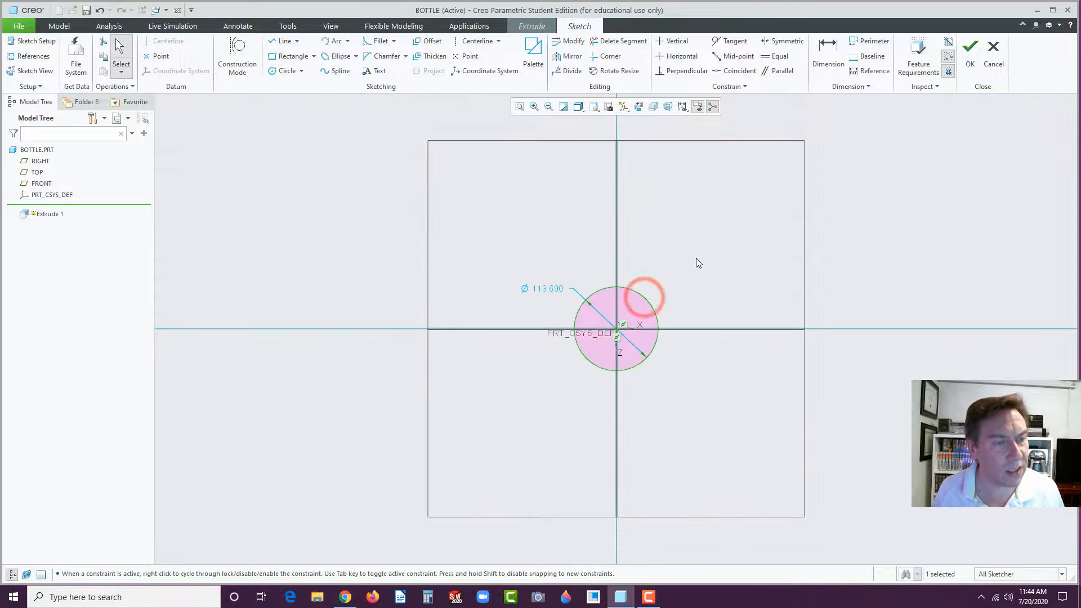
double_click(552, 287)
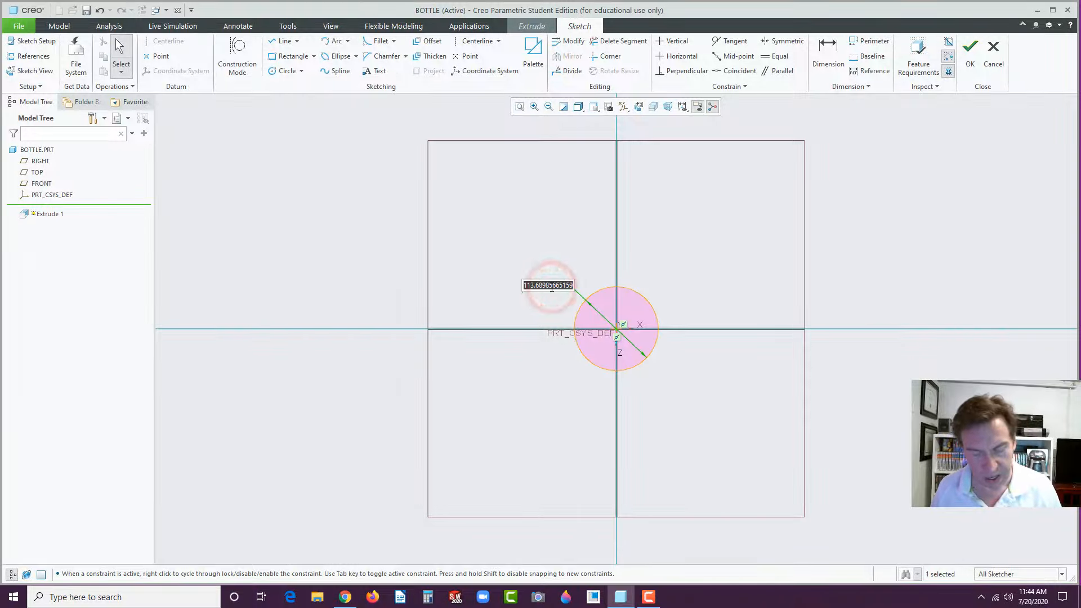
type("2")
key("Return")
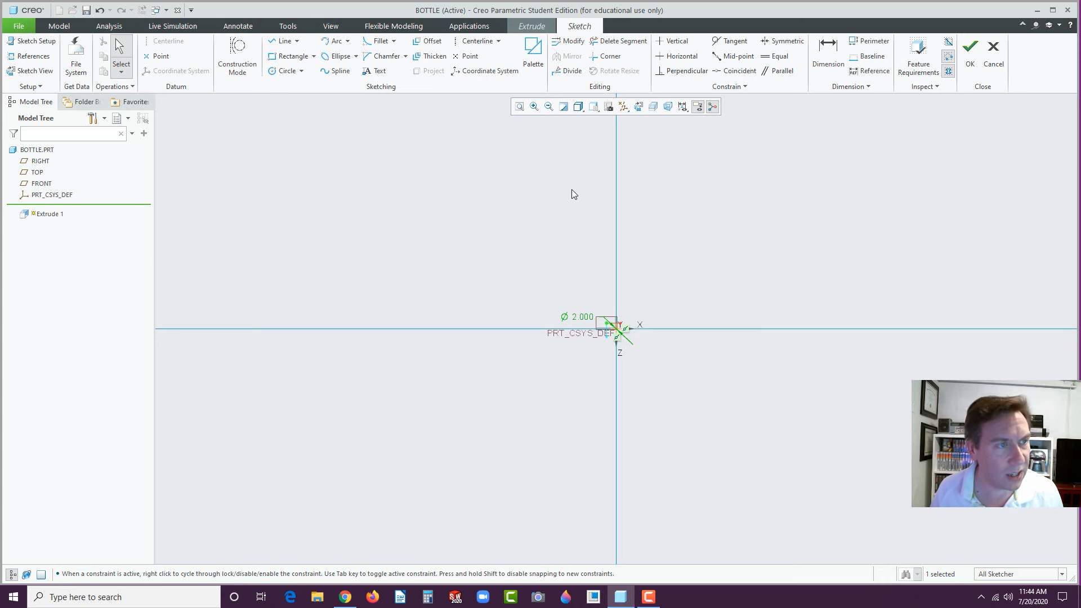
Step: Hide all datum features in the sketch and place the diameter dimension close to the circle
left_click(521, 106)
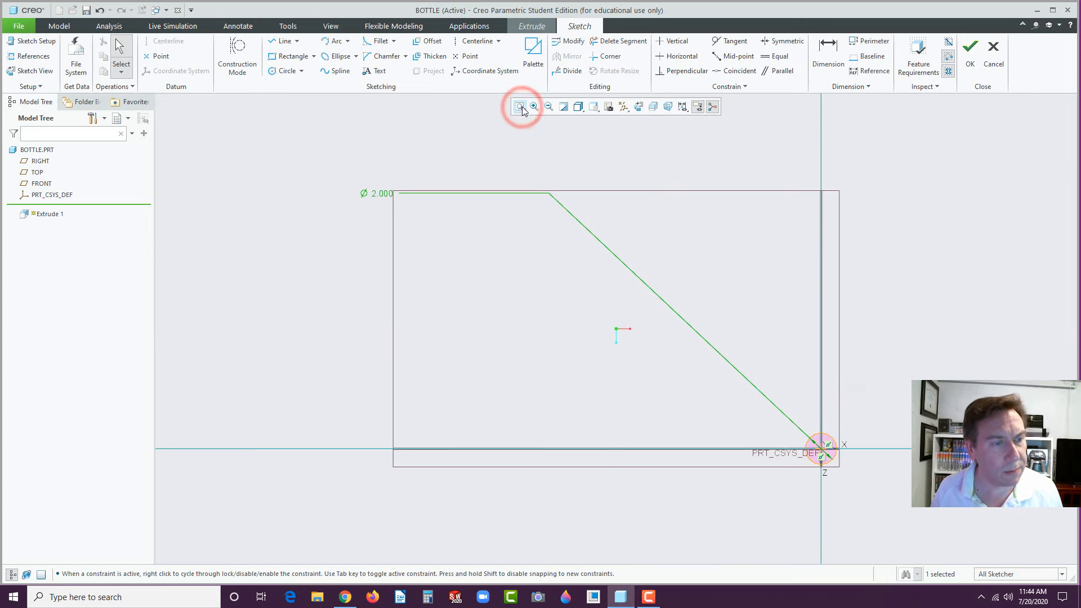
left_click_drag(383, 194, 789, 420)
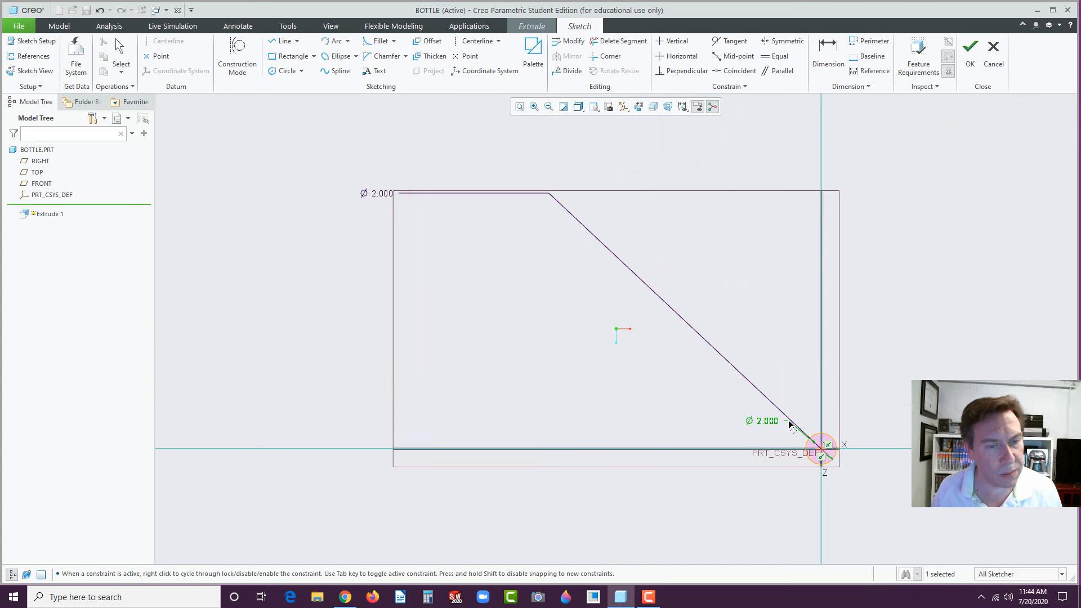
left_click(521, 111)
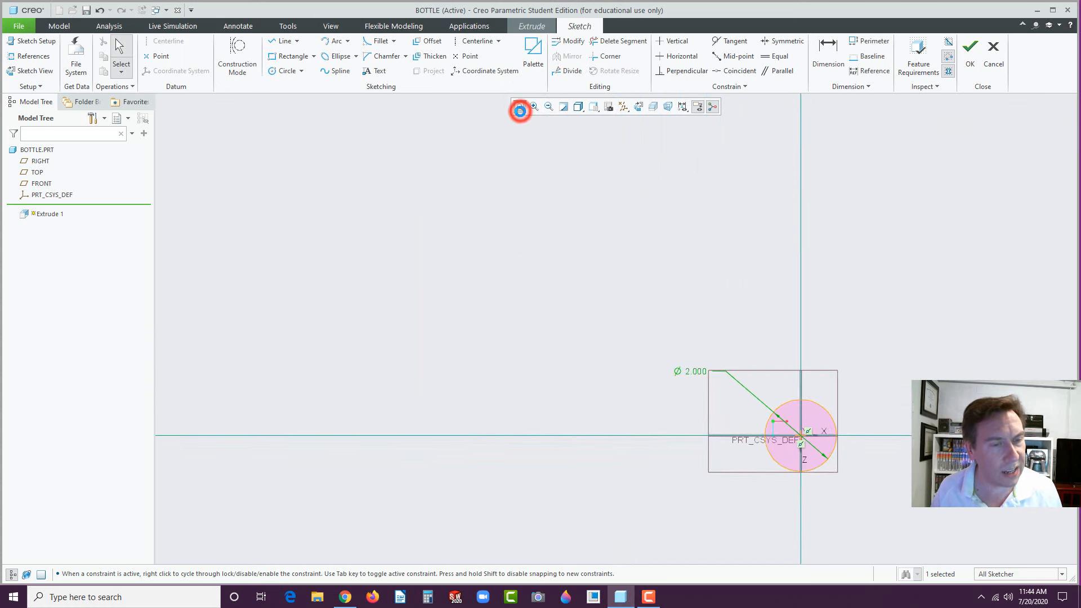
left_click(623, 107)
left_click(623, 121)
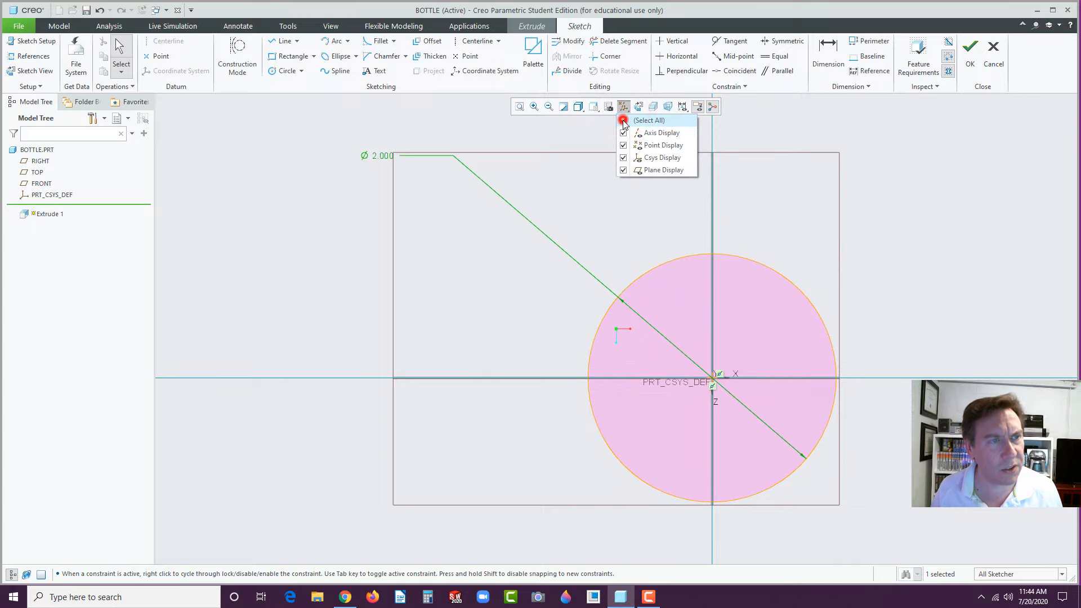
left_click(481, 332)
left_click(377, 158)
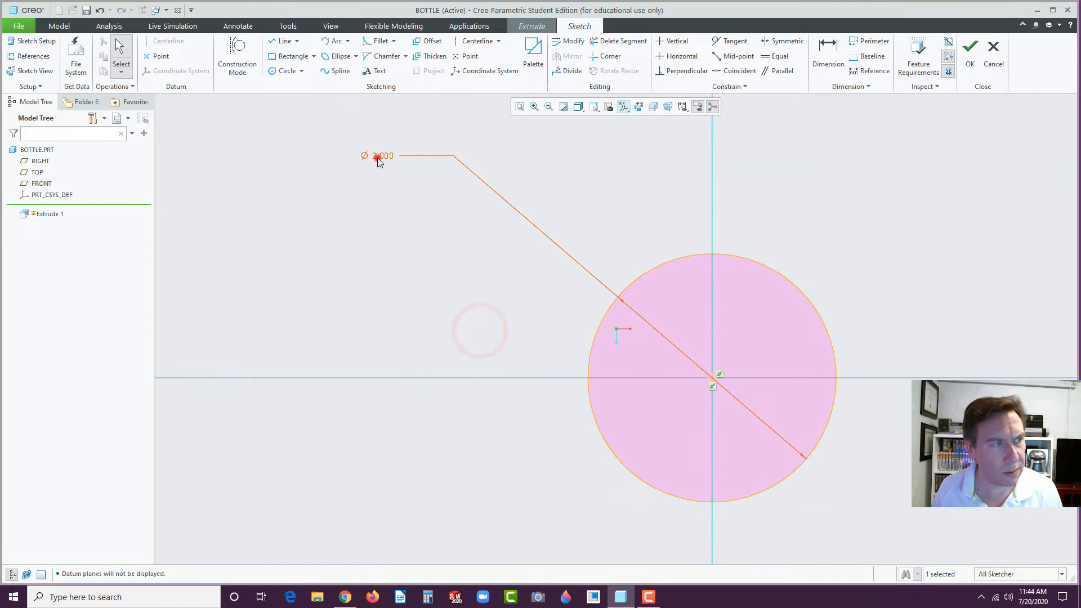
left_click_drag(378, 161, 546, 263)
left_click(544, 265)
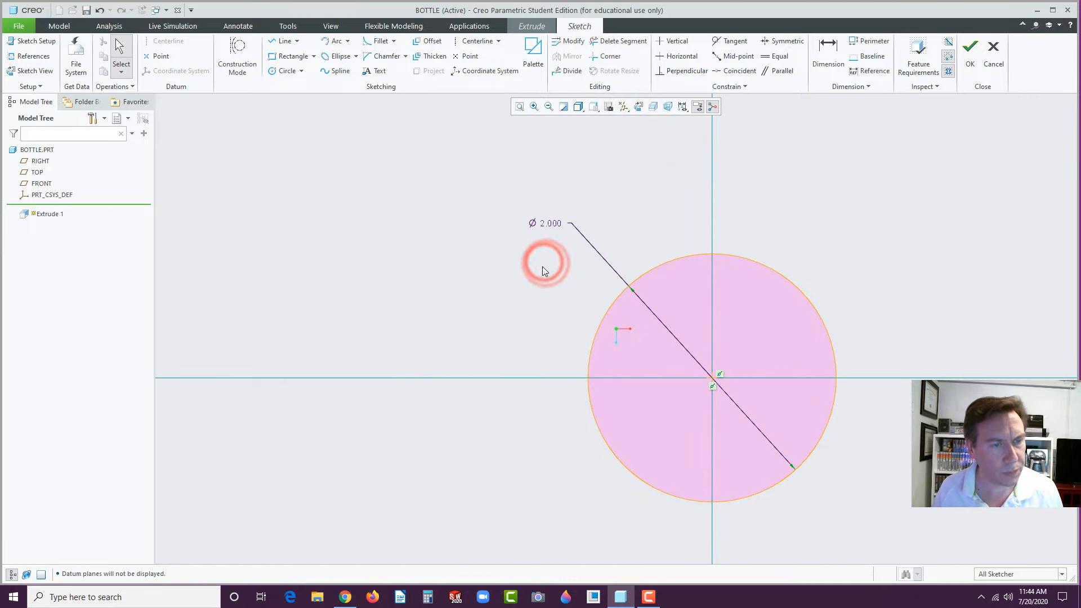
Step: Finish the circle sketch and extrude it as a solid to a depth of 2.5
left_click(968, 56)
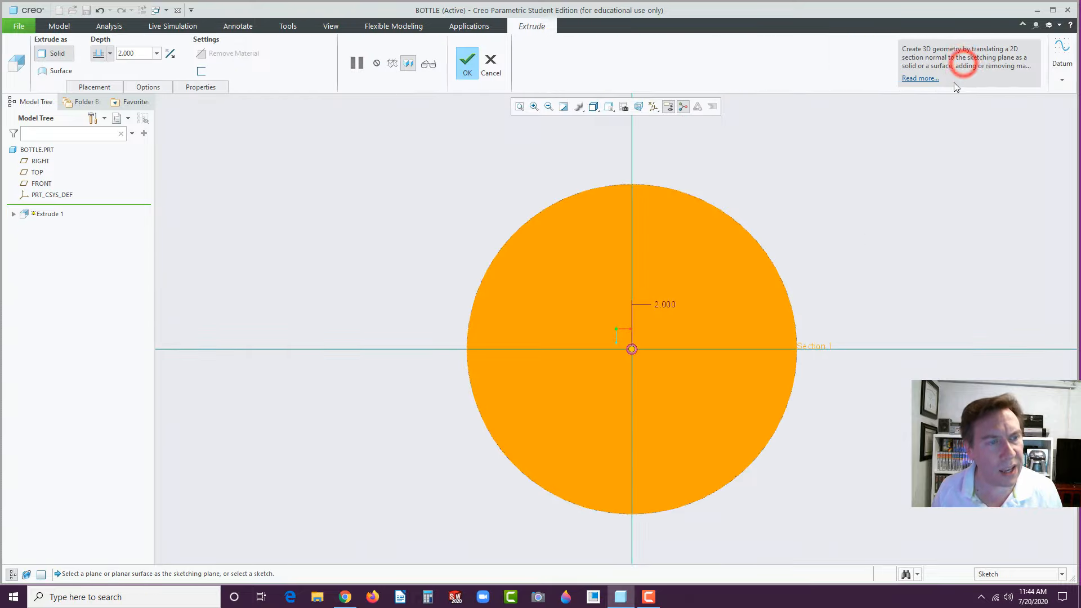
mouse_move(862, 240)
middle_mouse_down()
mouse_move(836, 241)
mouse_move(820, 224)
mouse_move(786, 265)
middle_mouse_up()
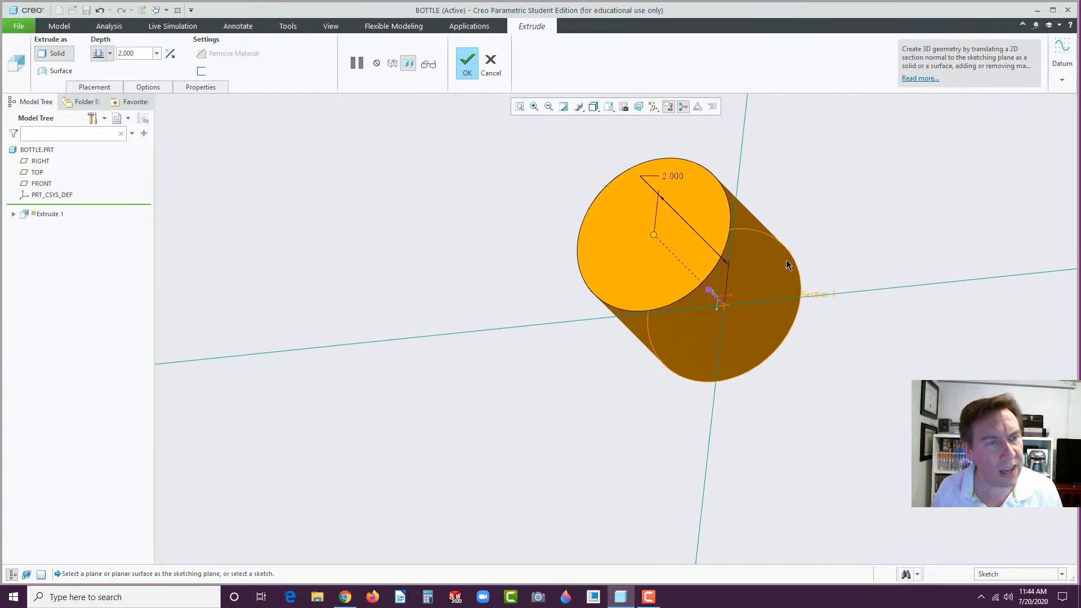
double_click(676, 176)
type("2.5")
key("Return")
key("Return")
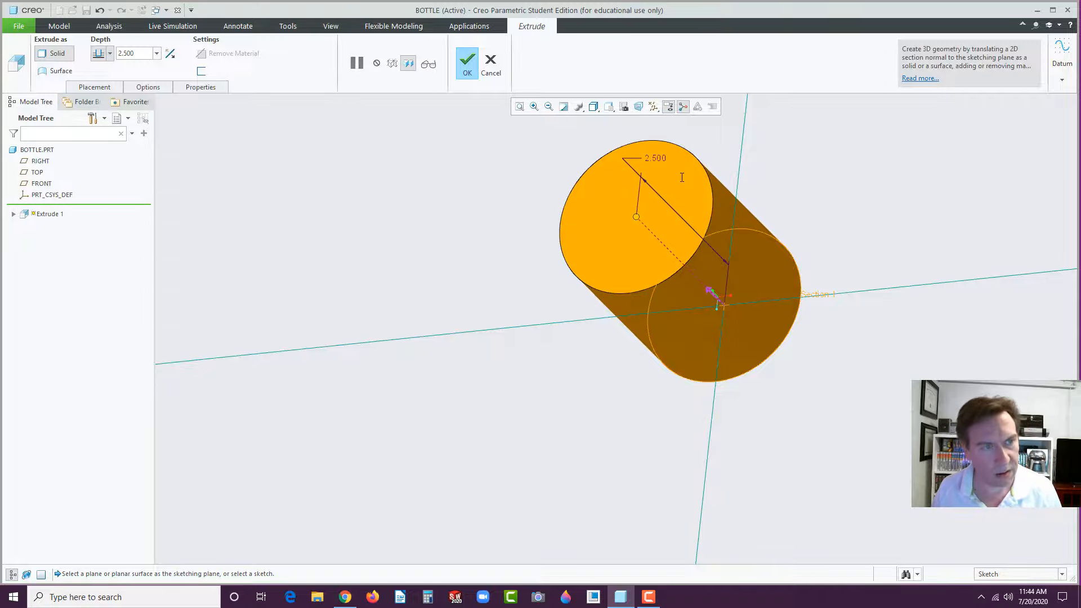
Step: Start an extrusion sketch on the top face of the 2.000 diameter cylinder
left_click(627, 188)
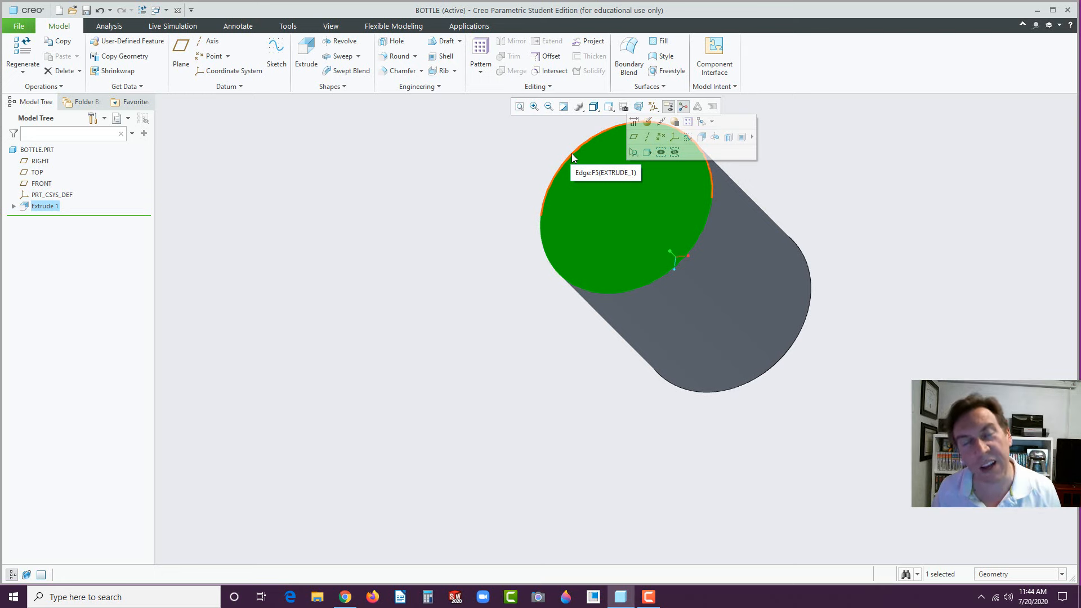
left_click(522, 151)
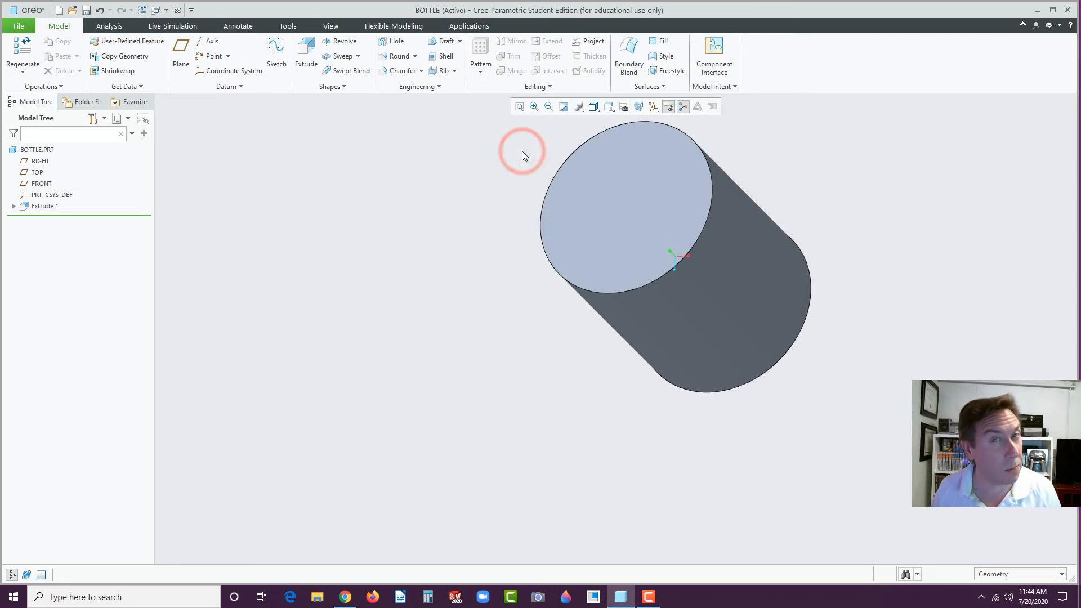
left_click(609, 108)
left_click(612, 118)
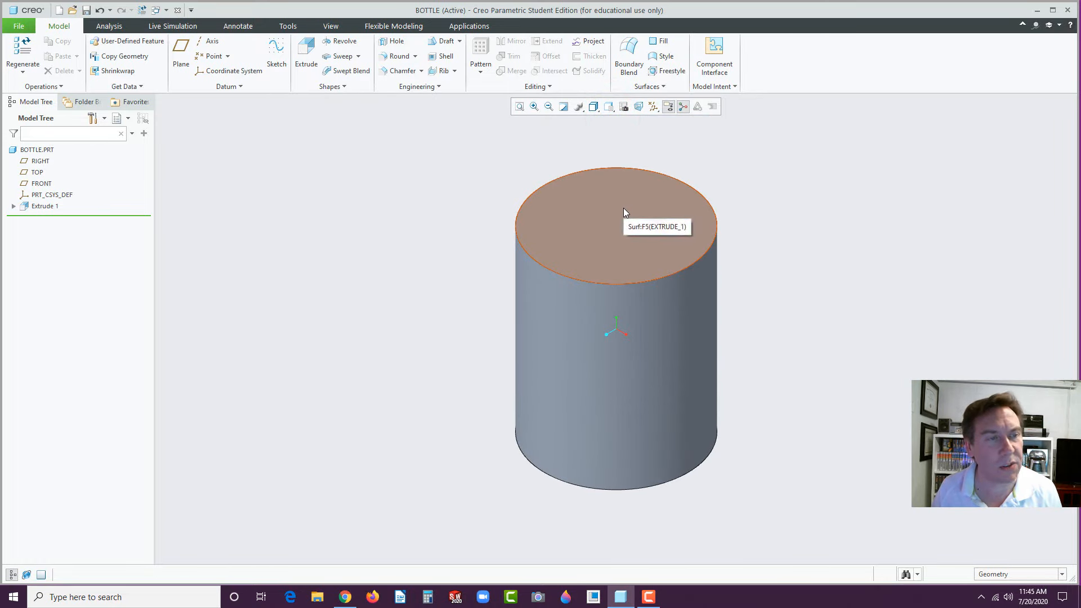
left_click(624, 209)
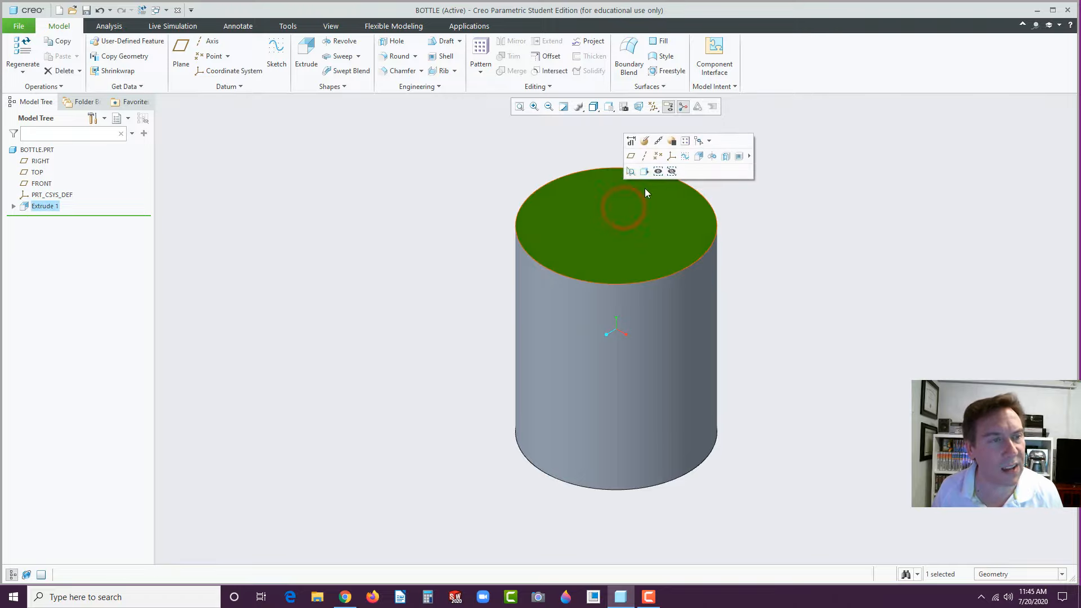
left_click(699, 157)
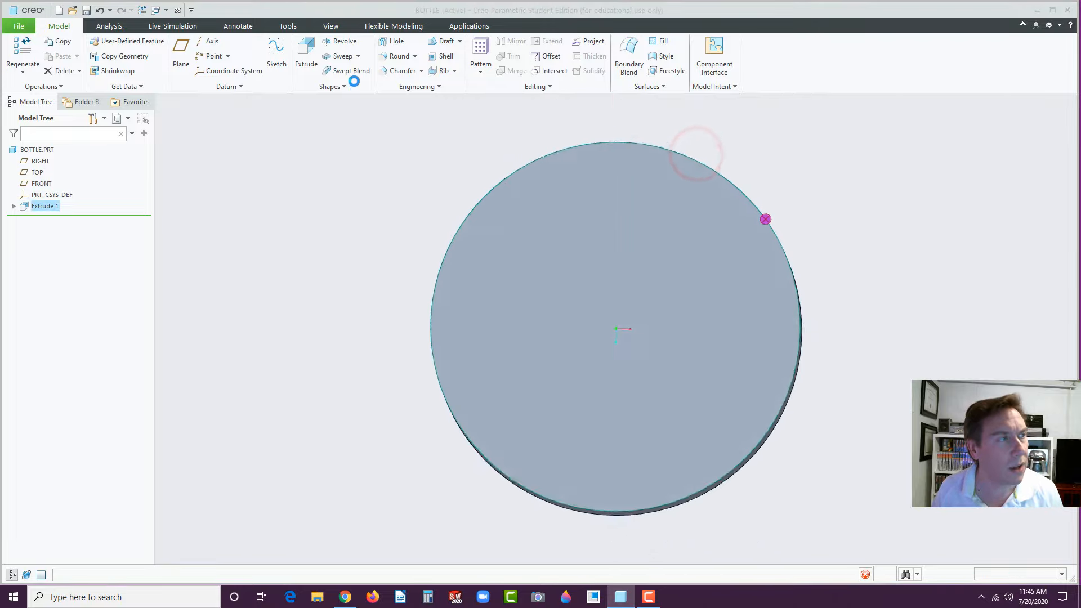
Step: Sketch a circle centred on the origin with a diameter of 1.5 for the bottle neck
left_click(273, 71)
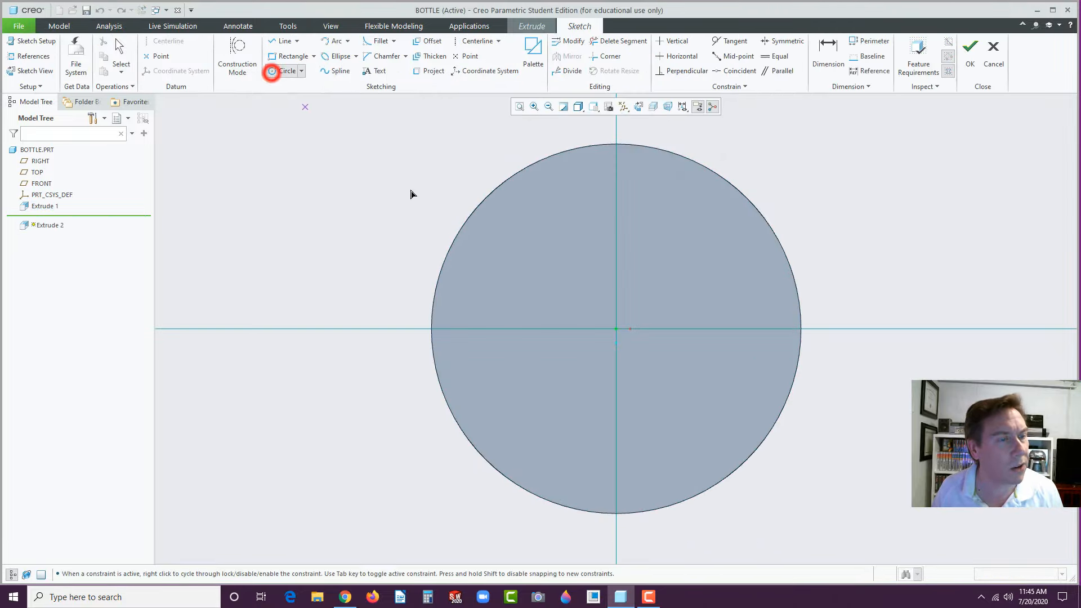
left_click(616, 329)
left_click(695, 224)
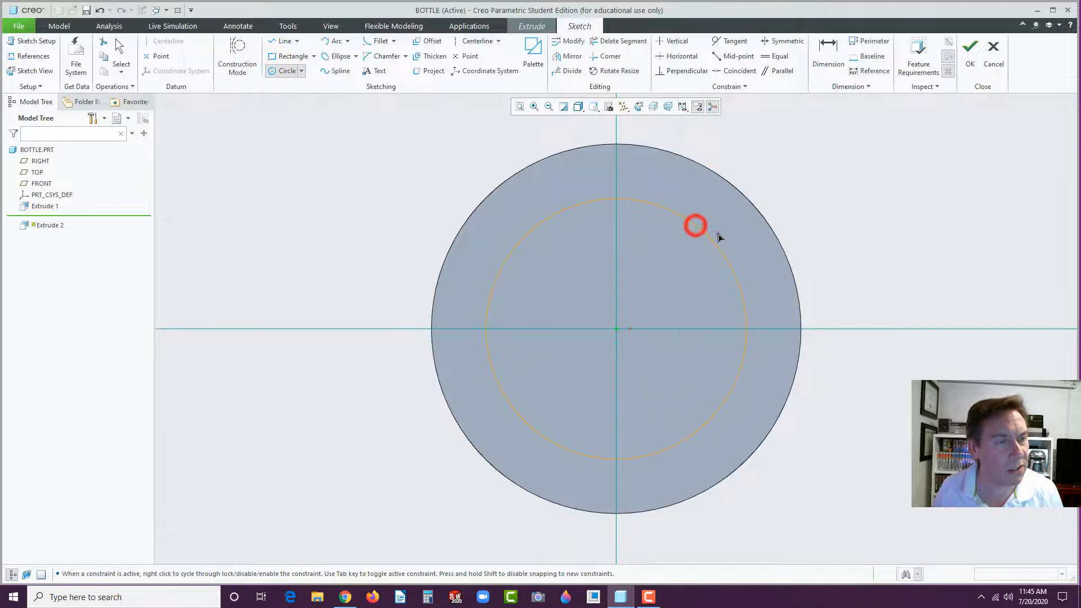
middle_click(712, 232)
double_click(459, 203)
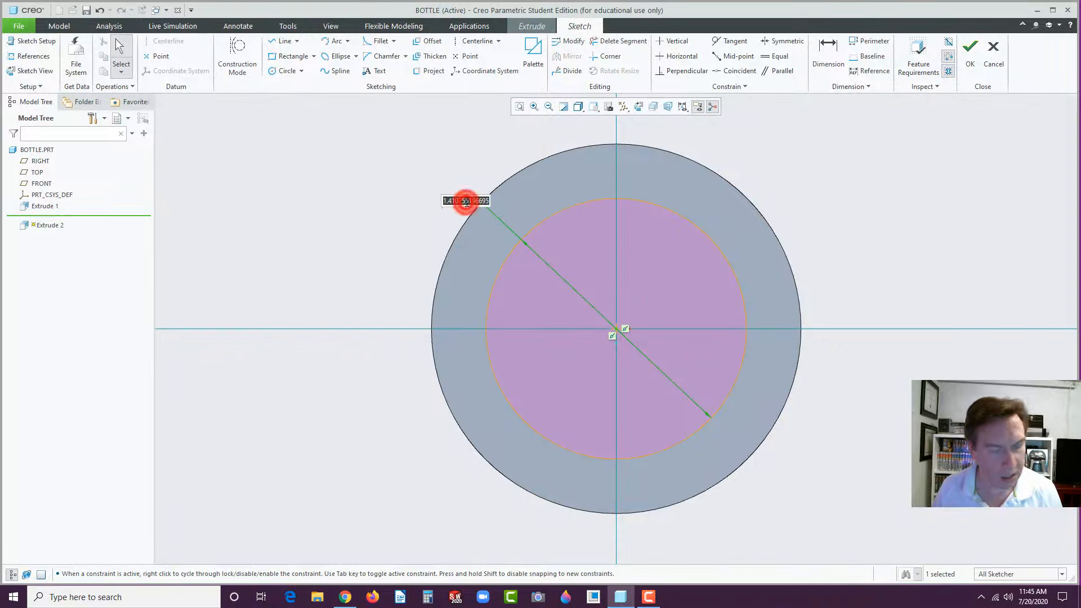
type("1.5")
key("Return")
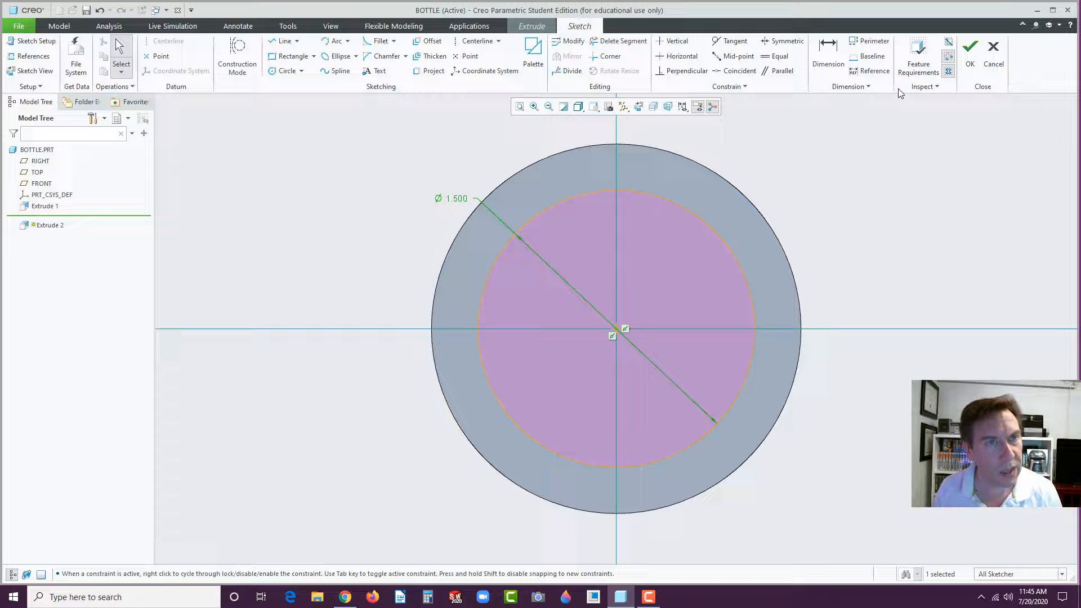
Step: Finish the neck sketch and extrude it as a solid upward from the body to a depth of 0.5
left_click(970, 50)
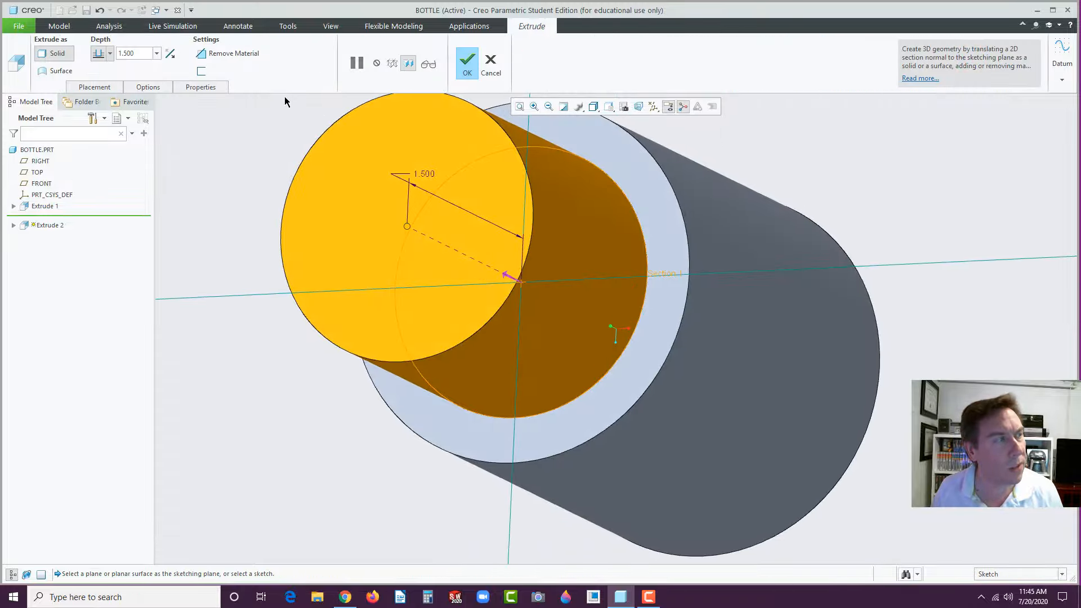
double_click(146, 54)
type(".5")
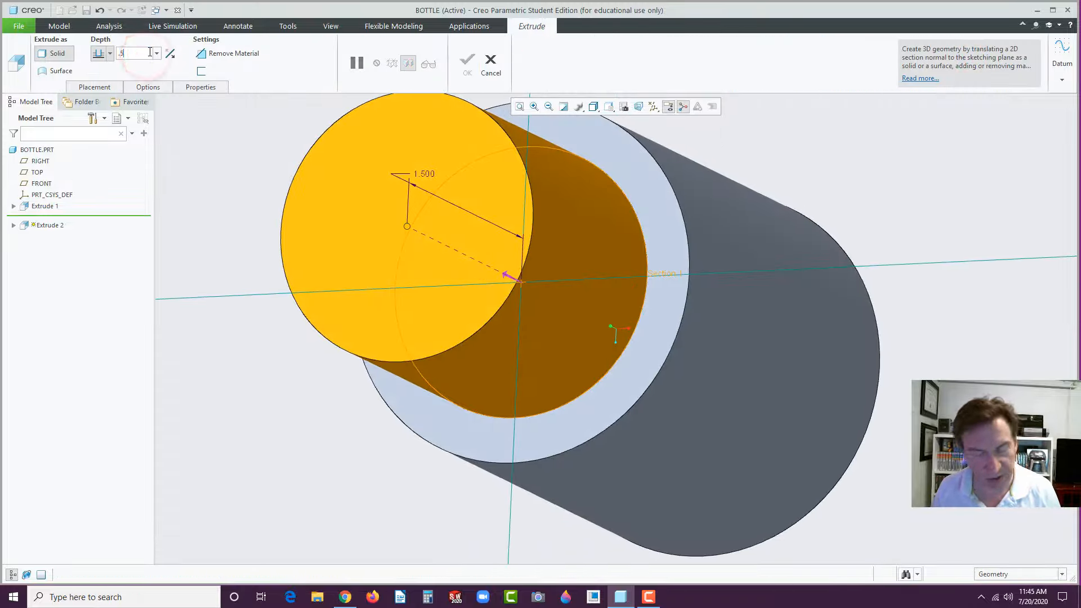
key("Return")
left_click(467, 62)
left_click(271, 226)
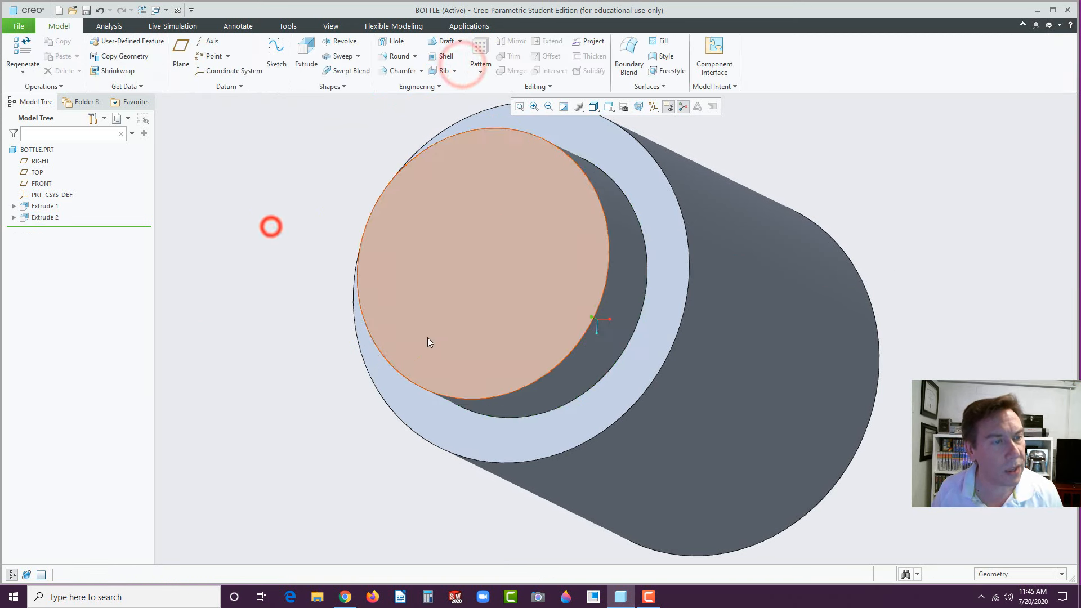
middle_click_drag(429, 339, 439, 281)
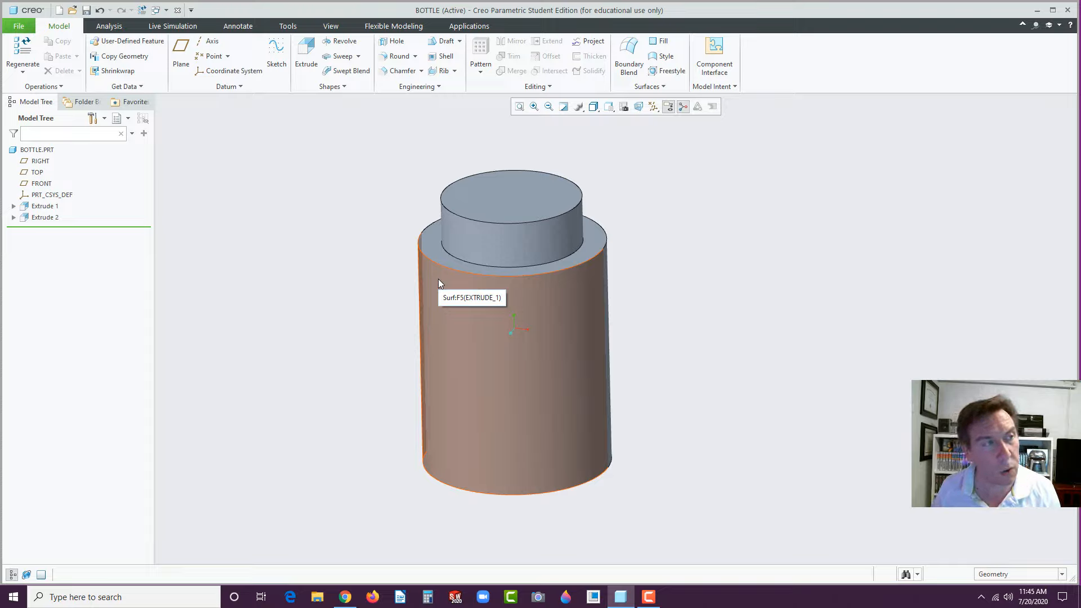
Step: Round the base edge of the neck, the shoulder edge and the bottom edge of the body with a 0.1 radius
left_click(385, 58)
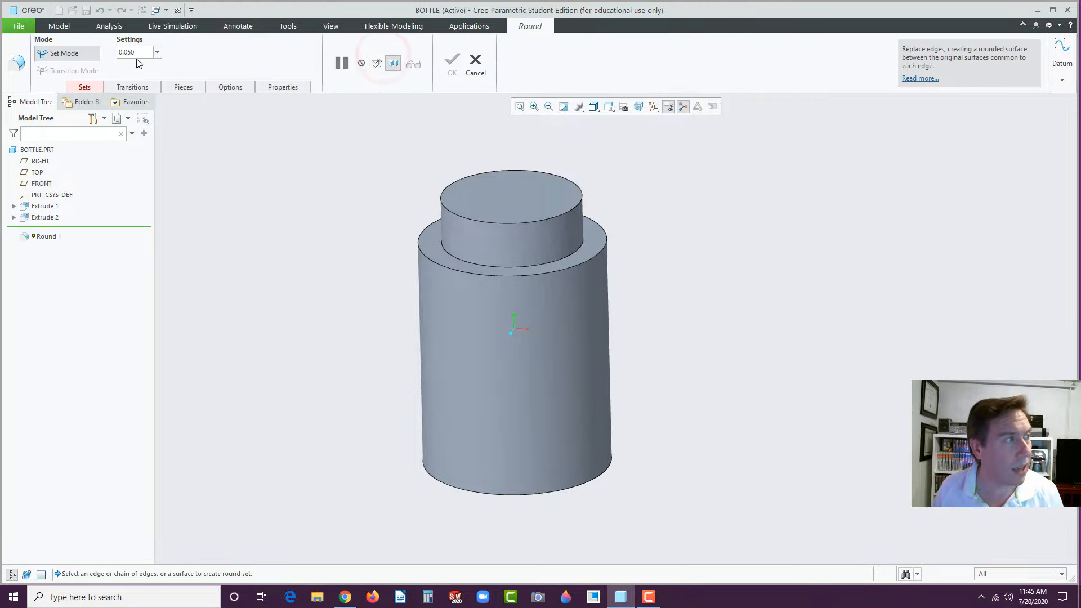
left_click(137, 54)
type("0.1")
key("Return")
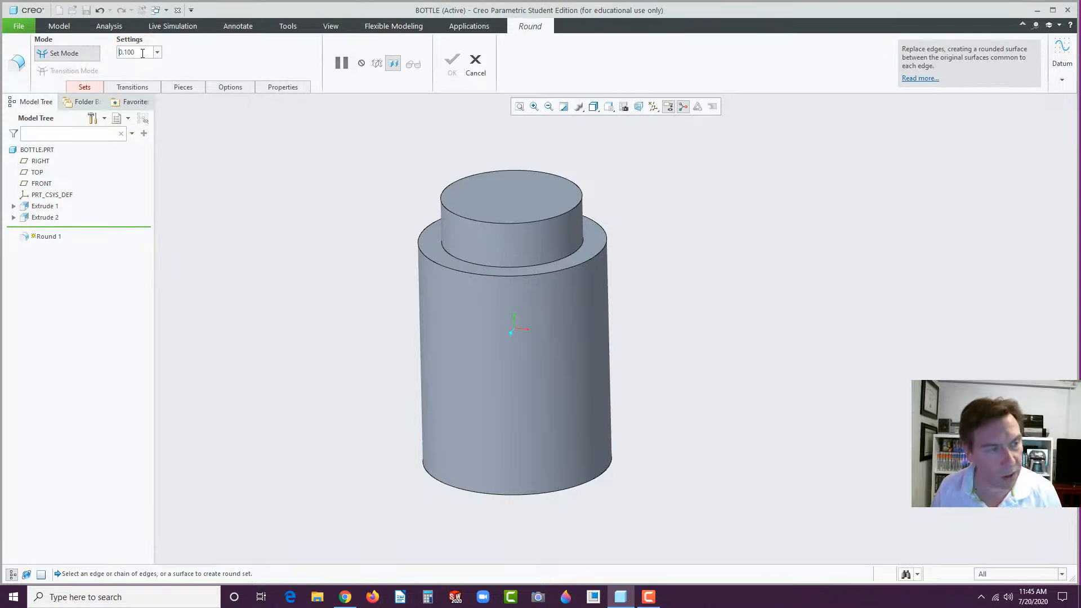
left_click(450, 257)
left_click(435, 263)
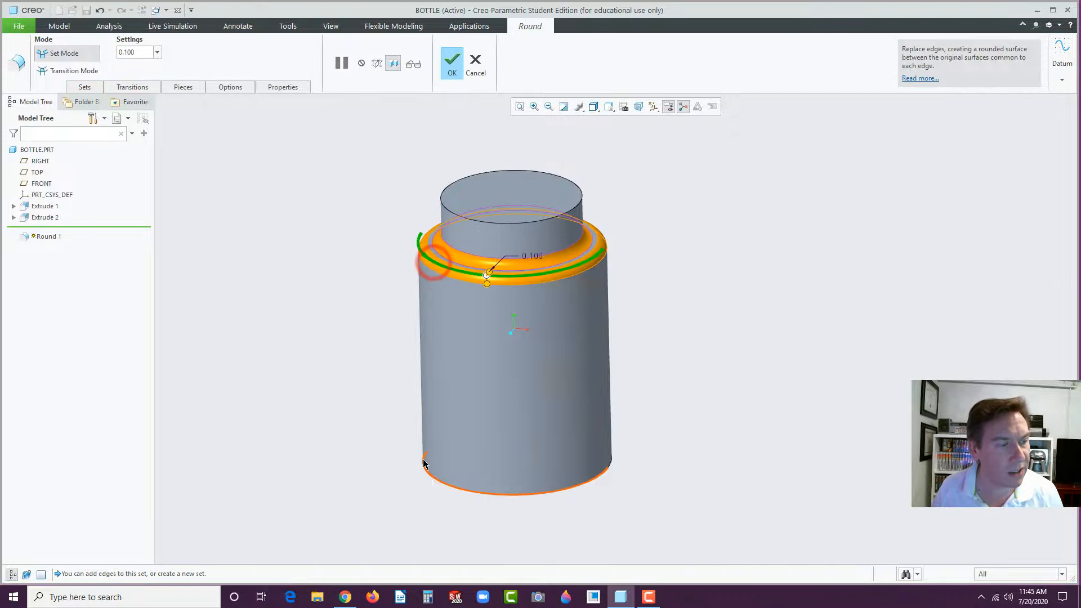
left_click(433, 482)
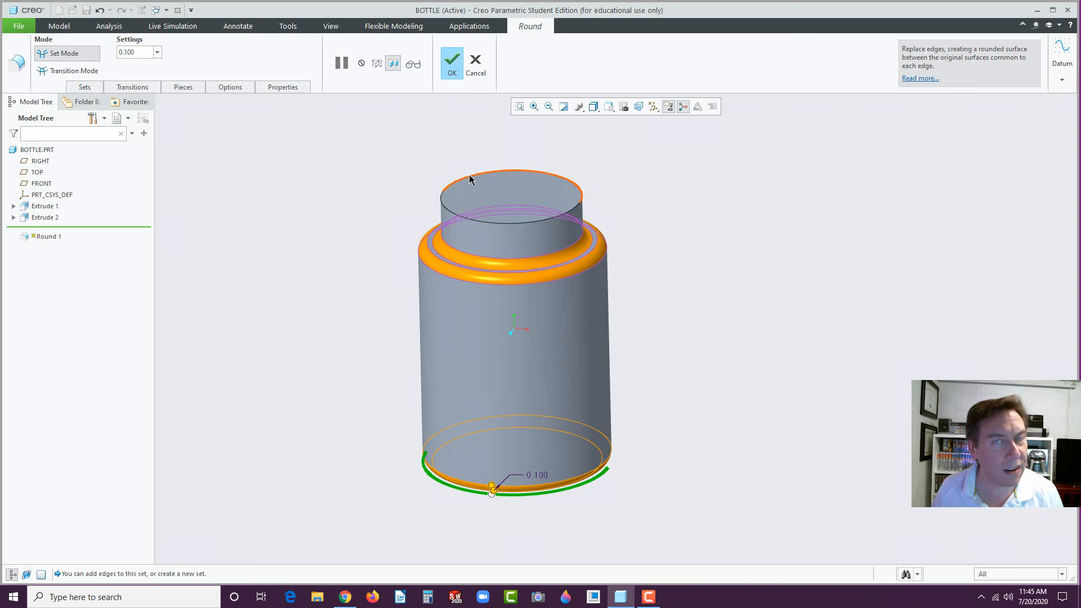
left_click(452, 63)
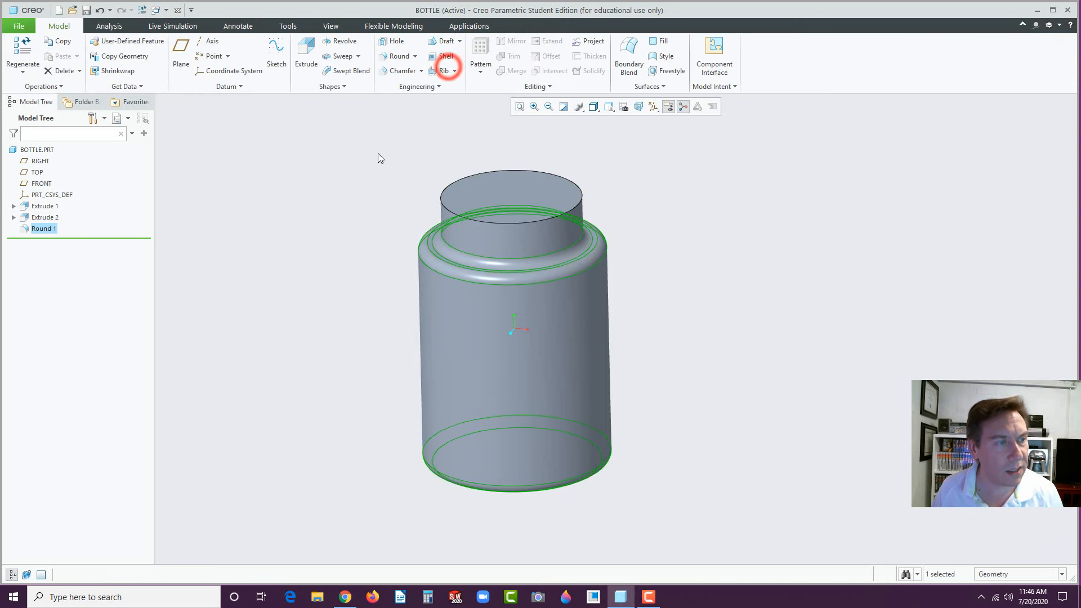
Step: Shell the bottle with a wall thickness of 0.1, removing the top face of the neck
left_click(442, 59)
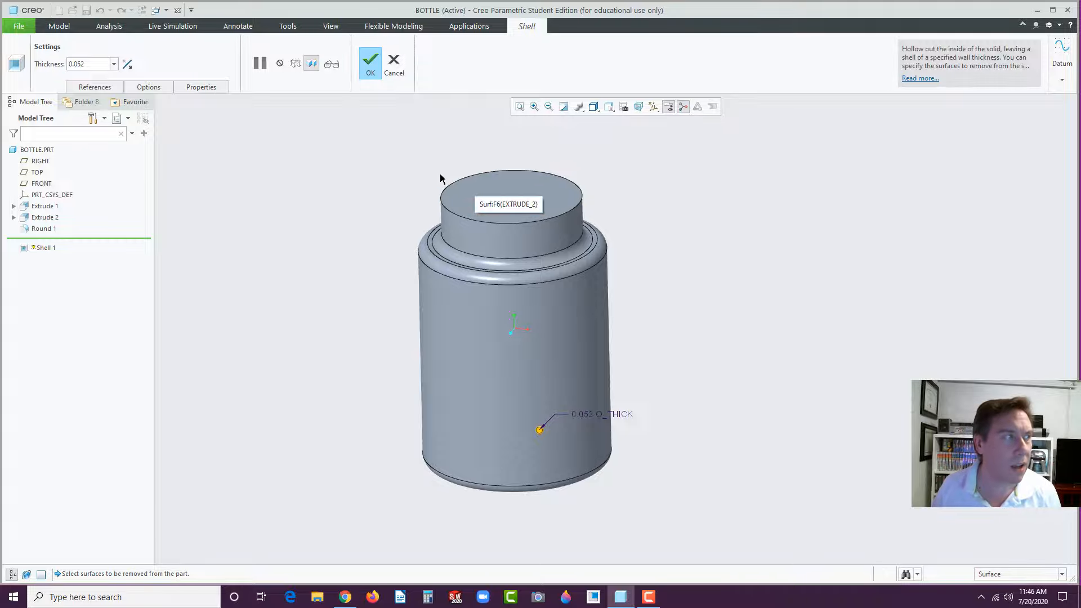
left_click(512, 192)
middle_click_drag(425, 180, 357, 282)
double_click(85, 64)
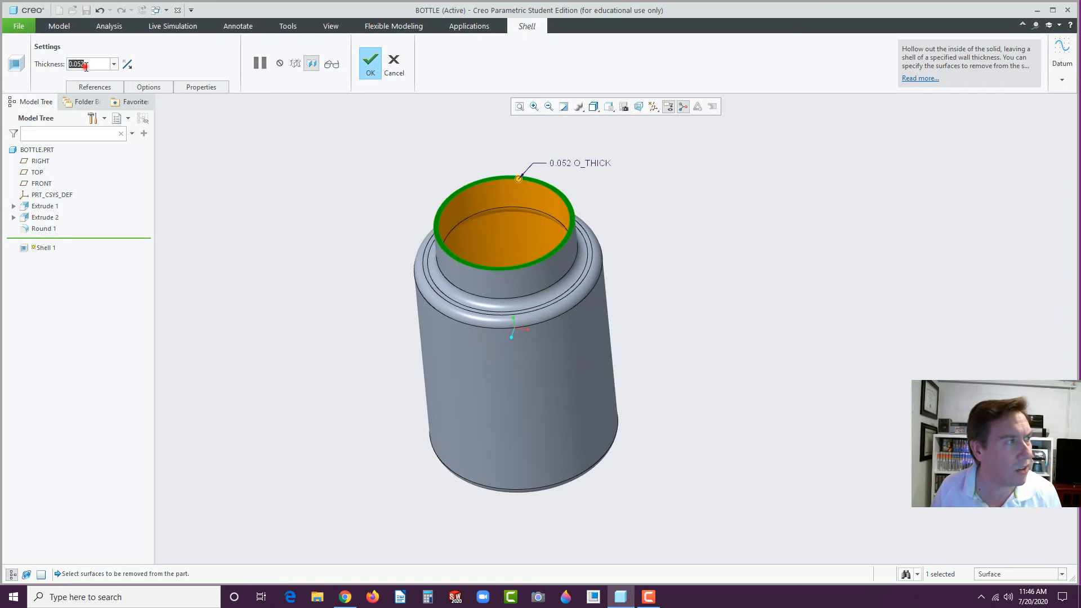
type("0.1")
key("Return")
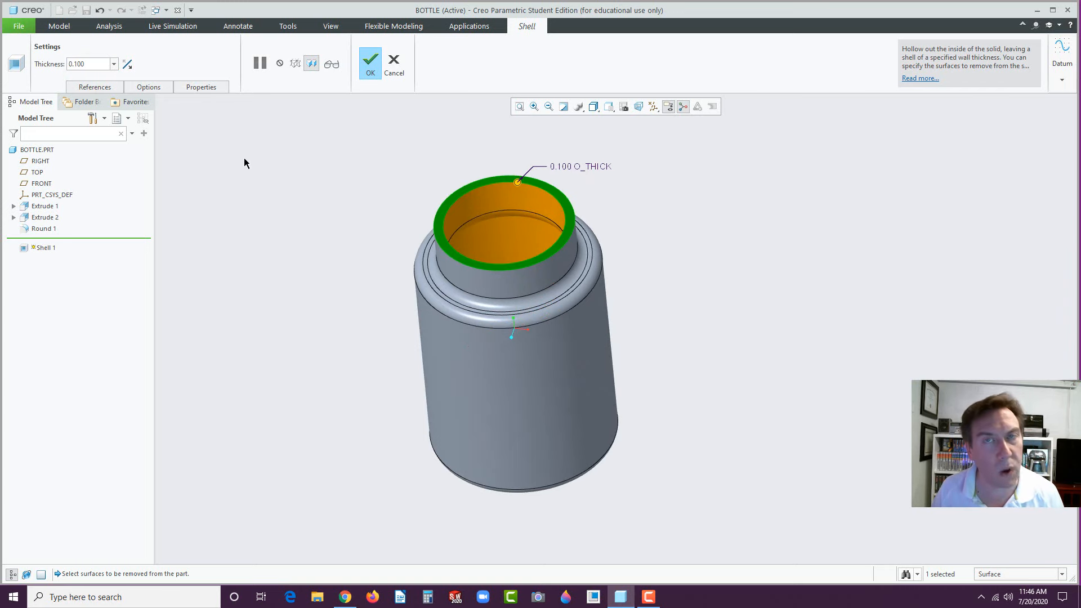
left_click(371, 66)
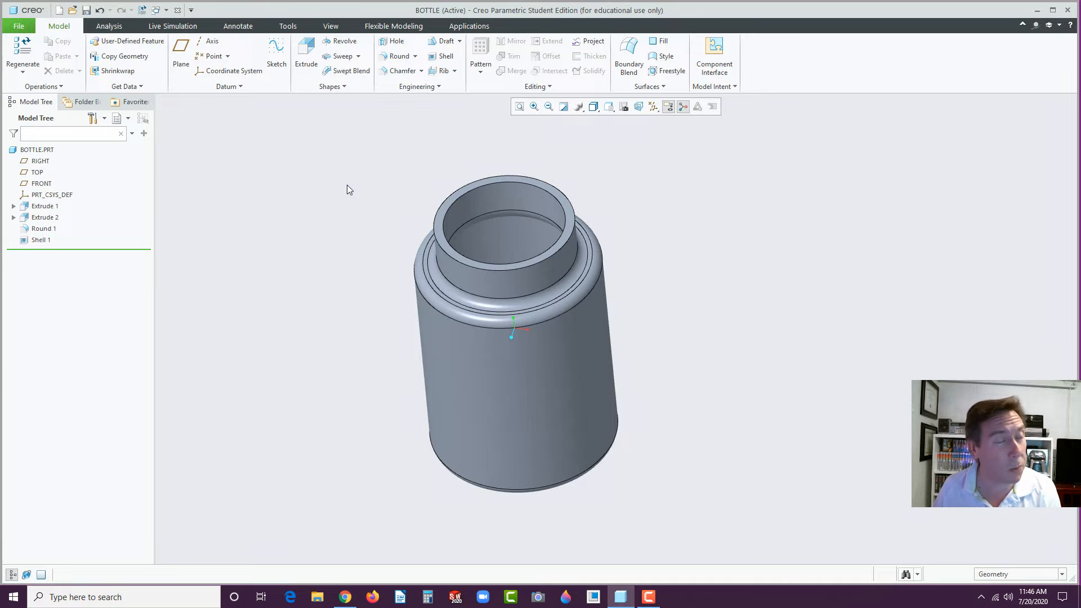
left_click(39, 241)
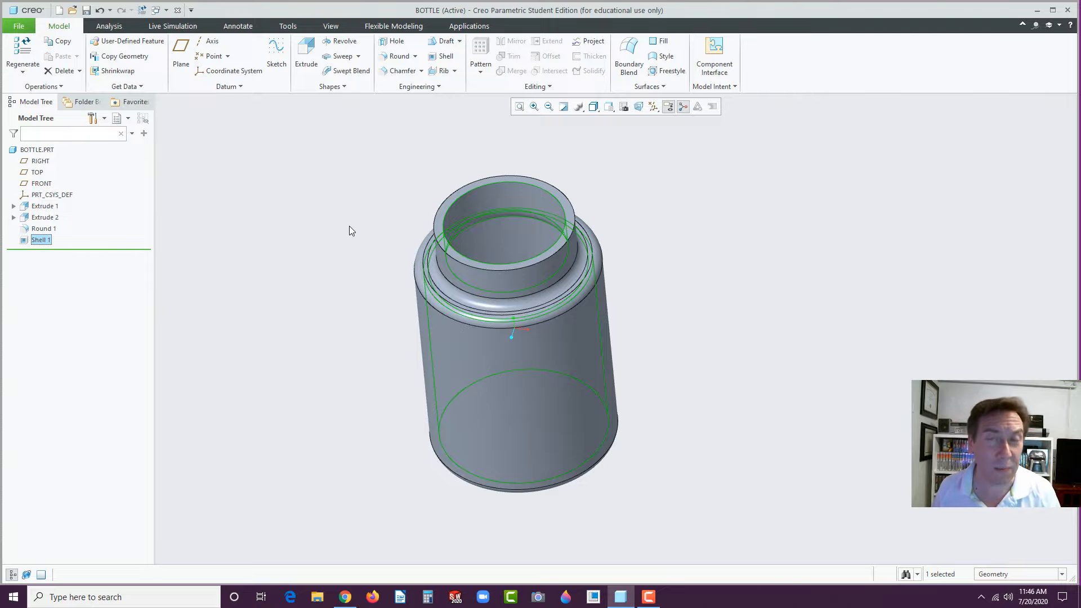
left_click(340, 277)
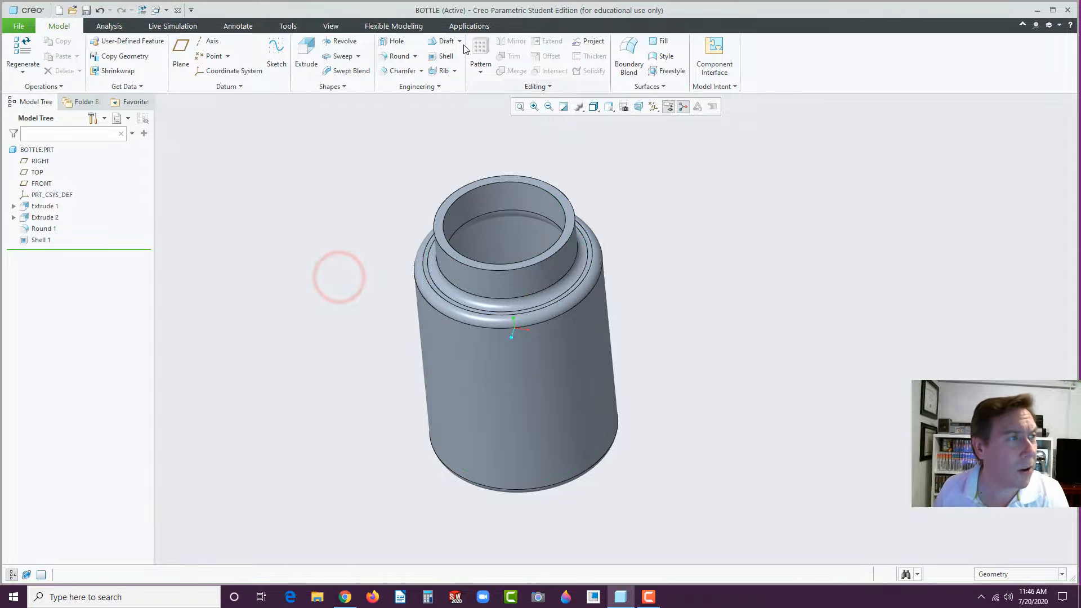
Step: Create a new solid part named CAP with the default template
left_click(59, 12)
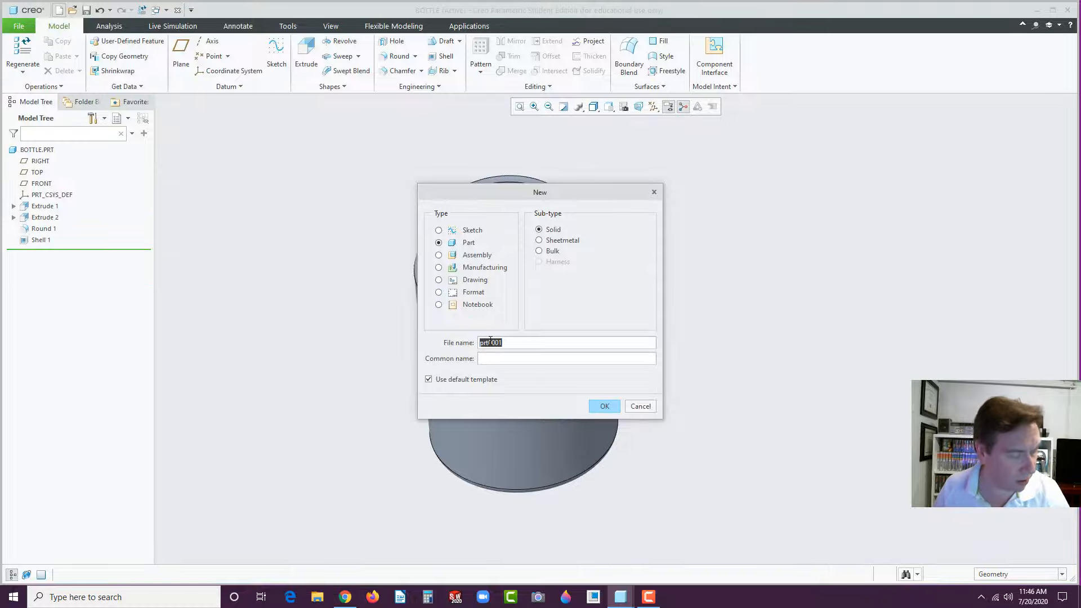
type("CAP")
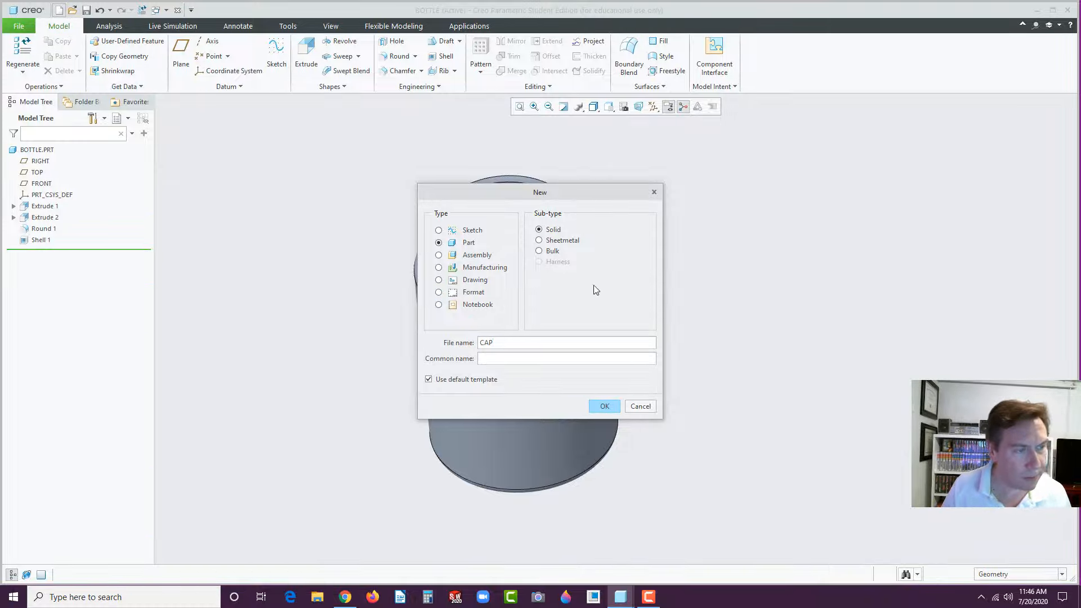
left_click(605, 405)
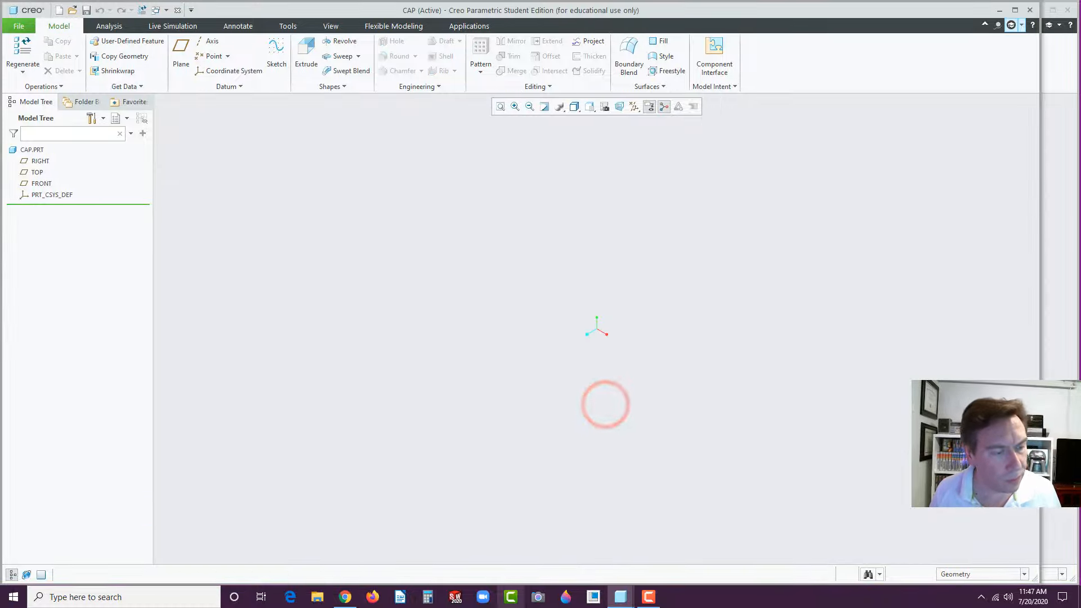
Step: Check the Drawing B cap page of the exam PDF in Chrome, and start an extrusion on the TOP plane back in Creo
left_click(345, 597)
scroll(692, 351, "down", 8)
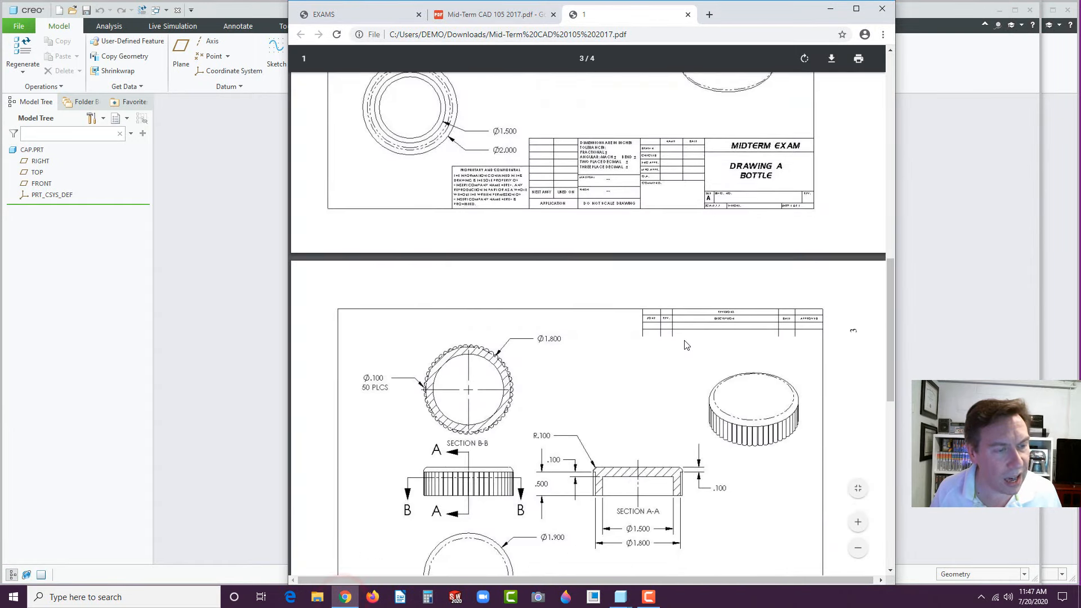
scroll(685, 345, "up", 1)
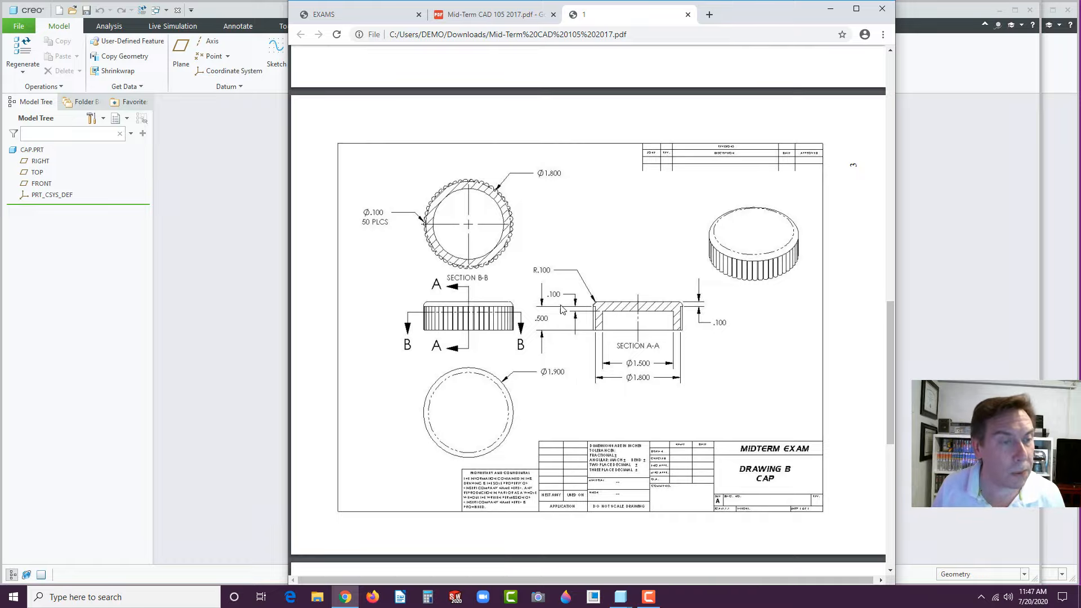
left_click(219, 319)
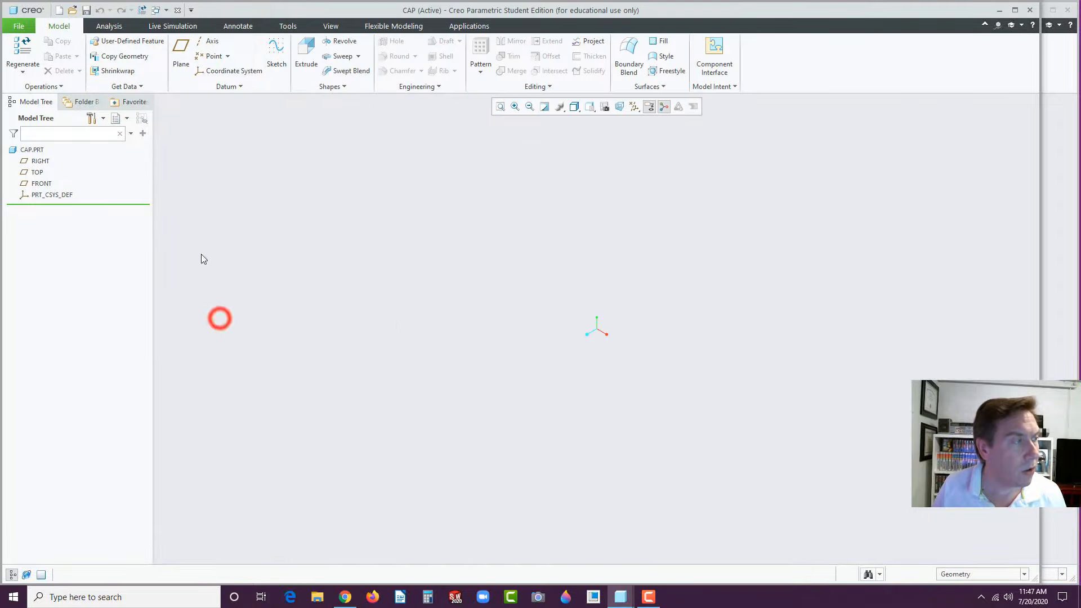
left_click(32, 173)
left_click(50, 119)
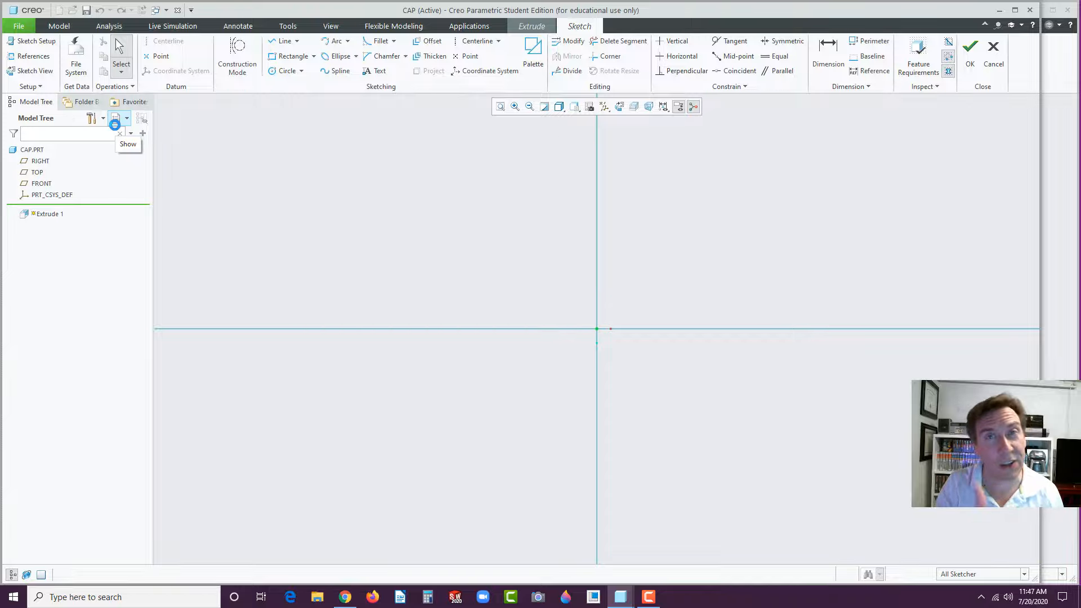
Step: Sketch a circle centred on the origin with a diameter of 1.9 and refit the sketch to the window
left_click(282, 71)
left_click(597, 329)
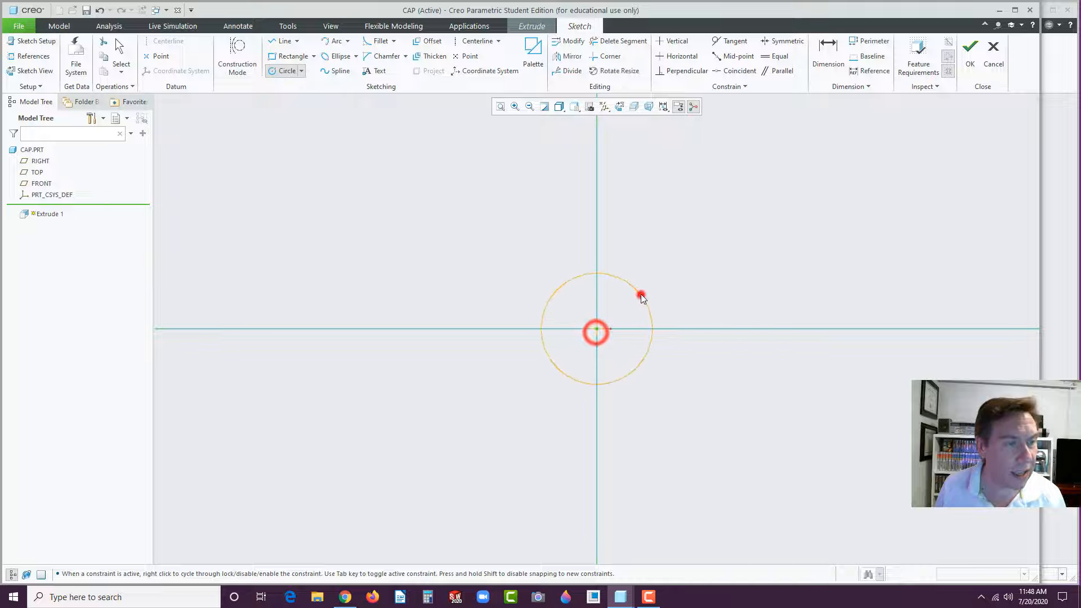
left_click(640, 295)
middle_click(685, 279)
double_click(508, 275)
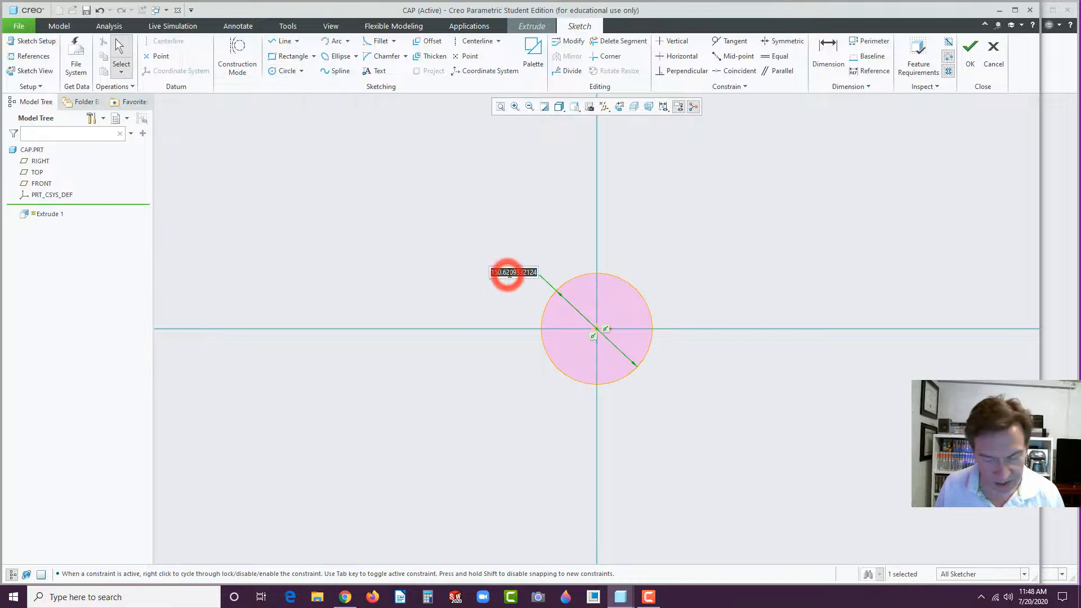
type("1.9")
key("Return")
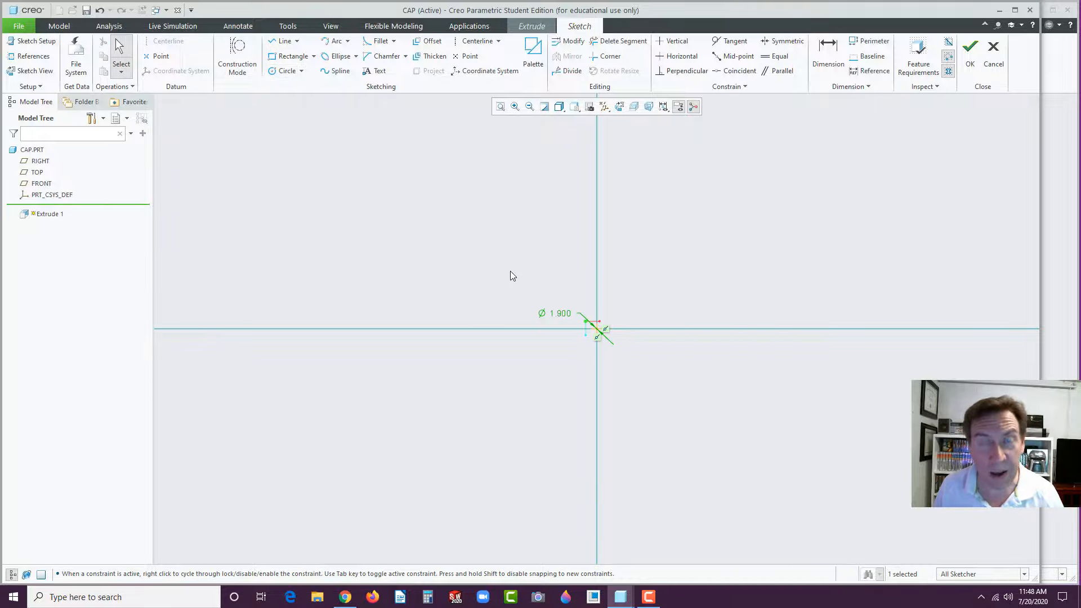
left_click(500, 107)
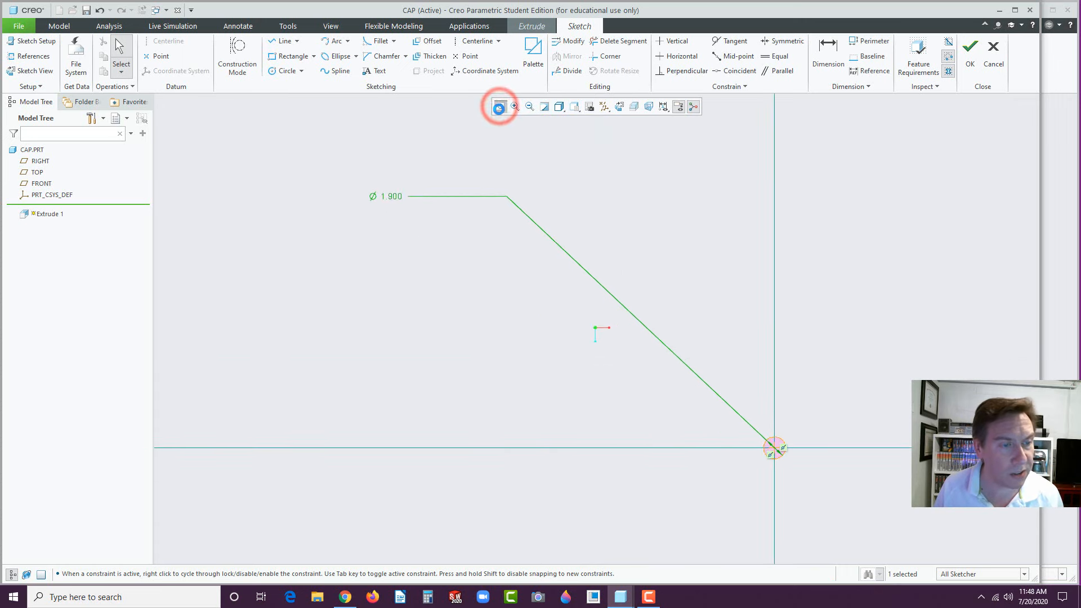
Step: Finish the circle sketch and extrude it as a solid disc with a depth of 0.1
mouse_move(361, 180)
left_mouse_down()
mouse_move(788, 440)
mouse_move(794, 430)
left_mouse_up()
scroll(793, 423, "down", 2)
scroll(792, 421, "down", 5)
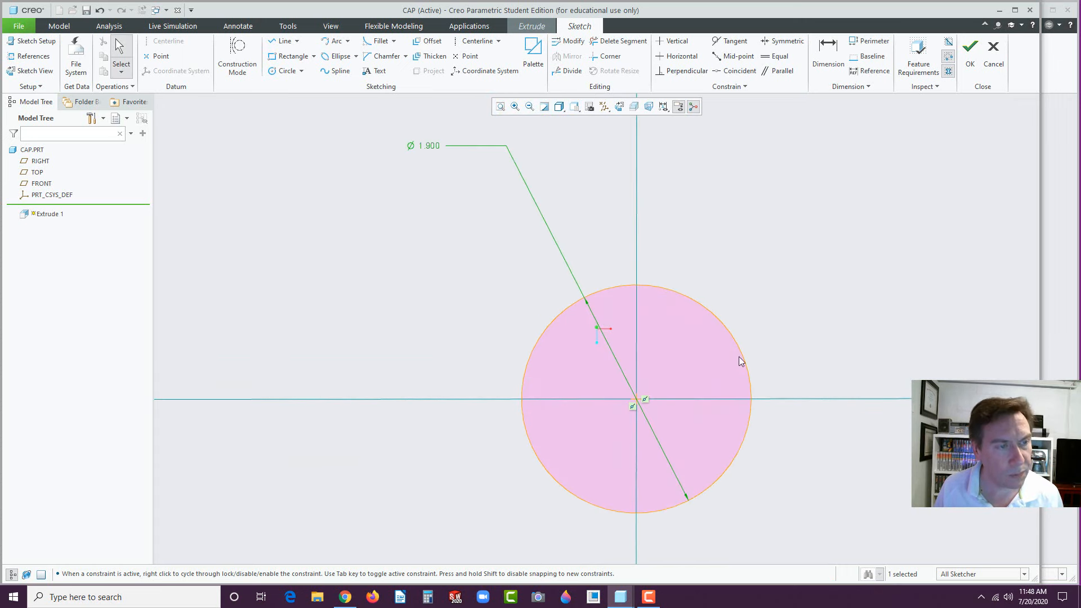
left_click(970, 55)
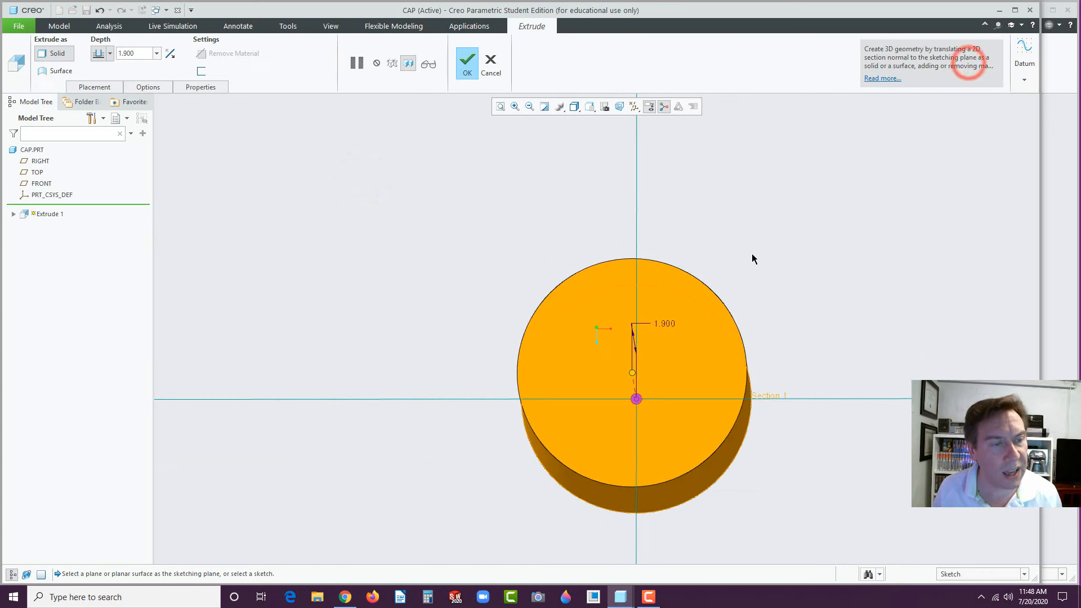
double_click(145, 52)
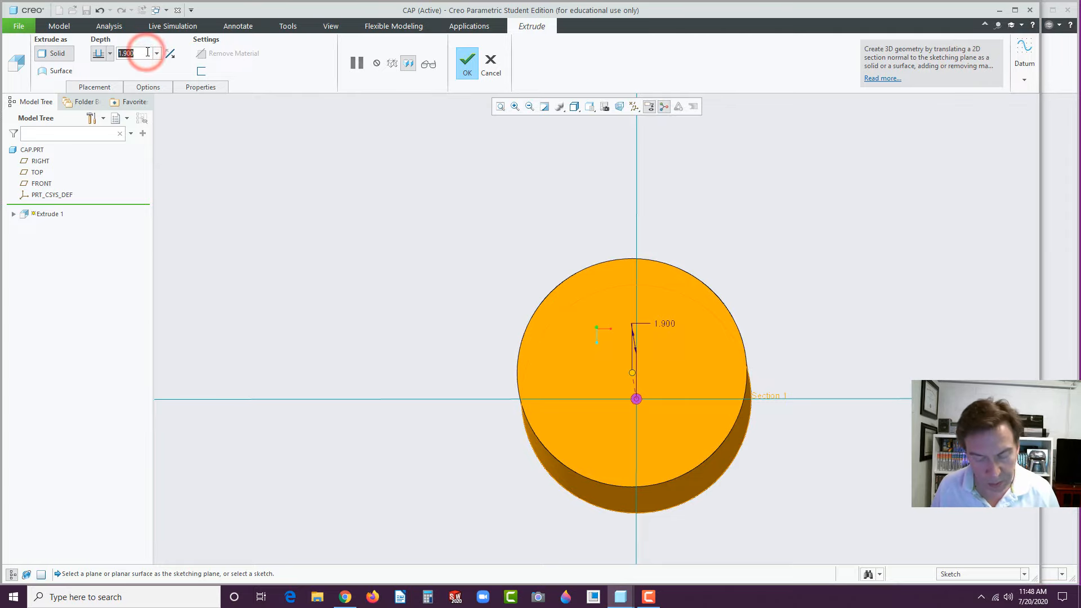
type(".1")
key("Return")
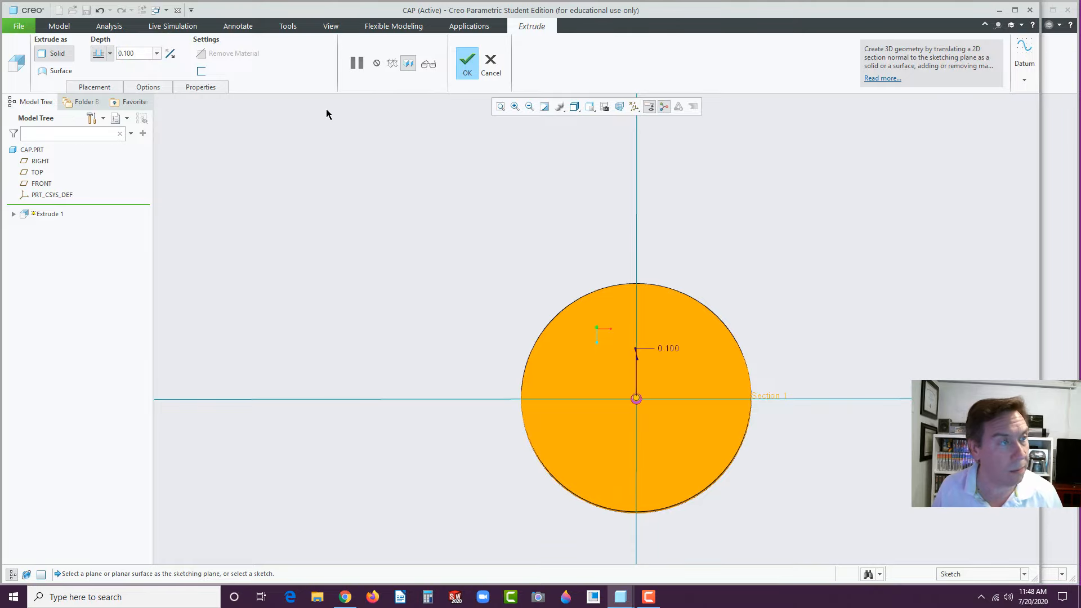
left_click(472, 52)
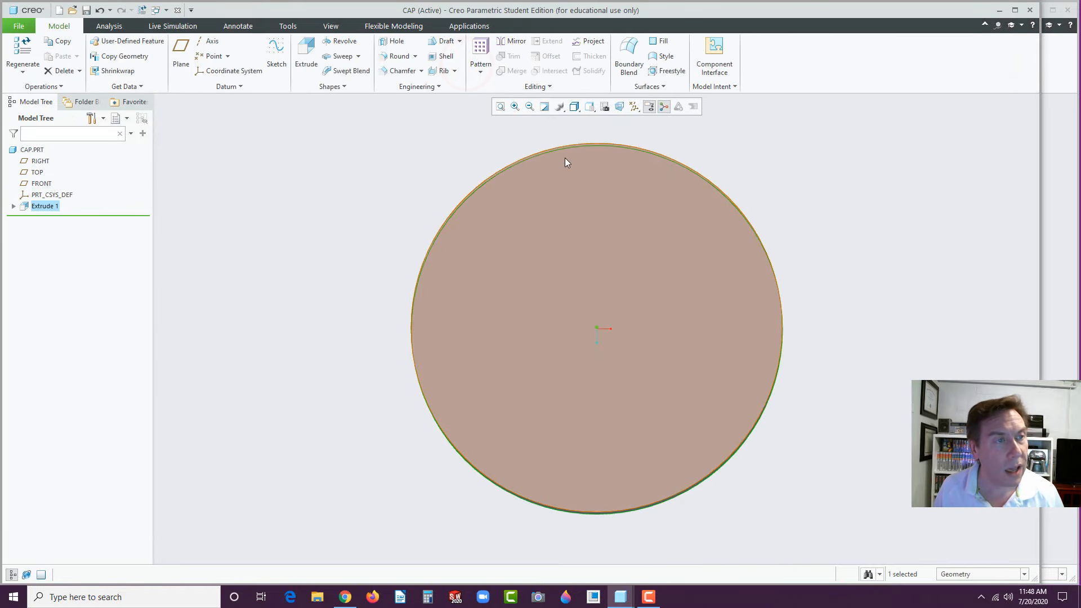
Step: Switch to the standard orientation and round the disc's upper outer edge with a radius of 0.1
left_click(590, 107)
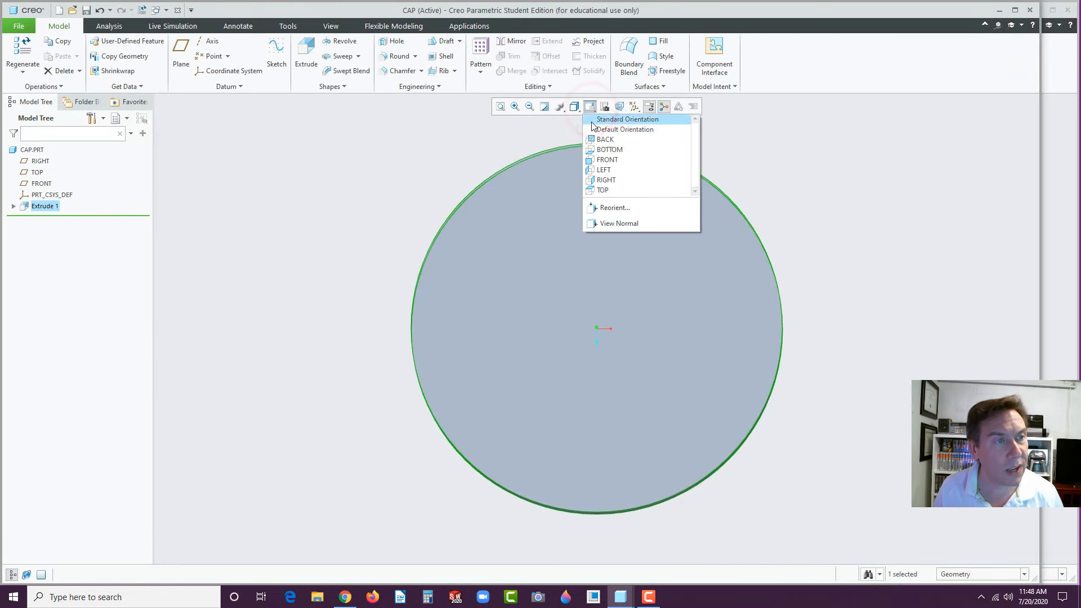
left_click(591, 121)
left_click(428, 189)
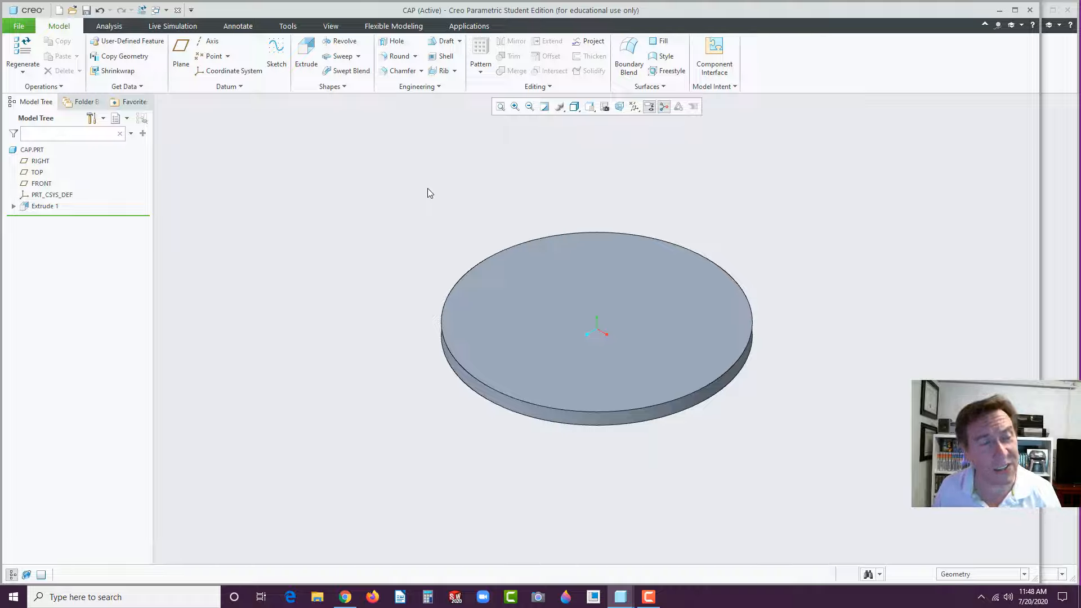
left_click(397, 58)
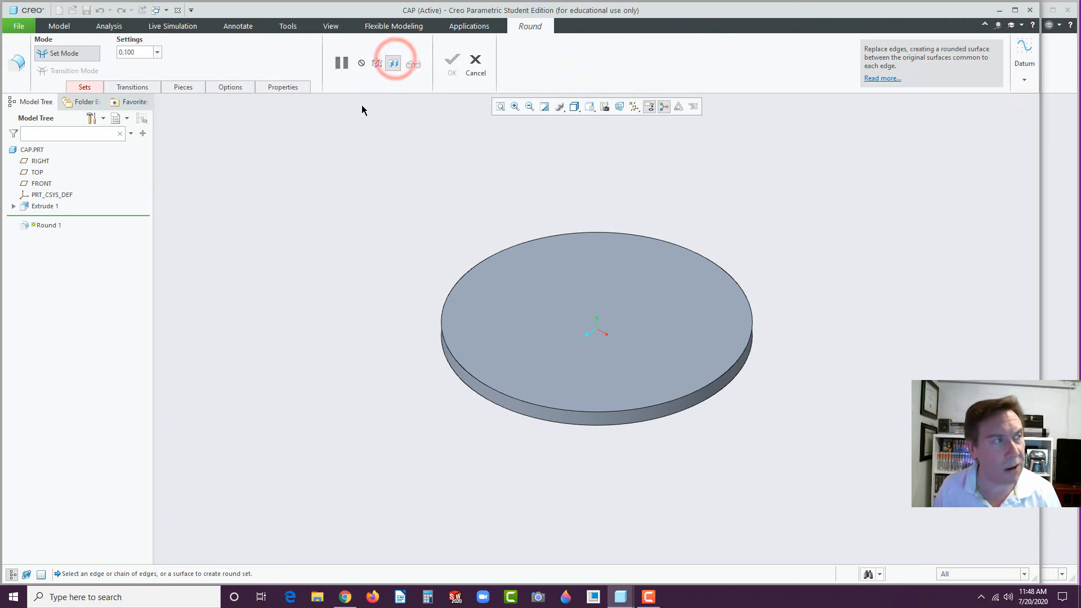
left_click(486, 387)
left_click(452, 62)
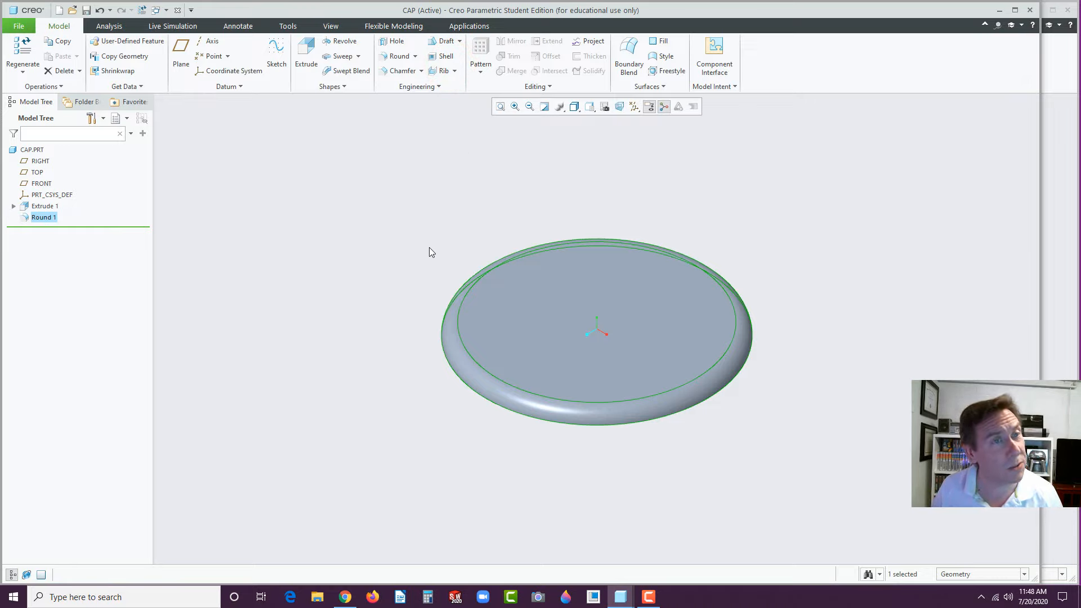
left_click(574, 107)
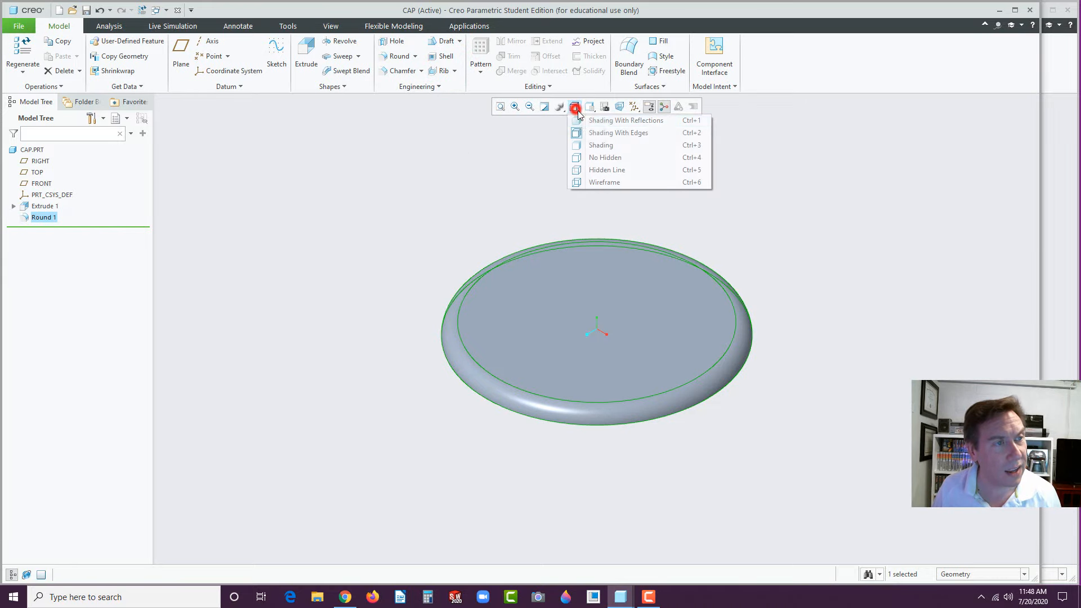
left_click(531, 149)
left_click(412, 313)
Step: Start an extrusion on the disc's flat underside and sketch a circle centred on the origin with a diameter of 1.8
middle_click_drag(412, 313, 439, 222)
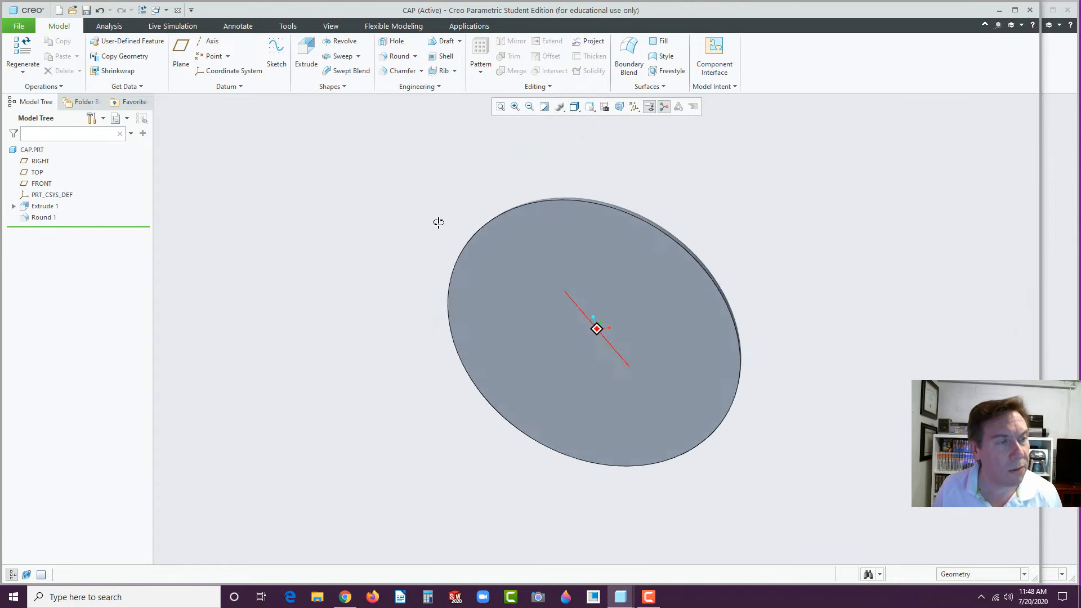
left_click(594, 276)
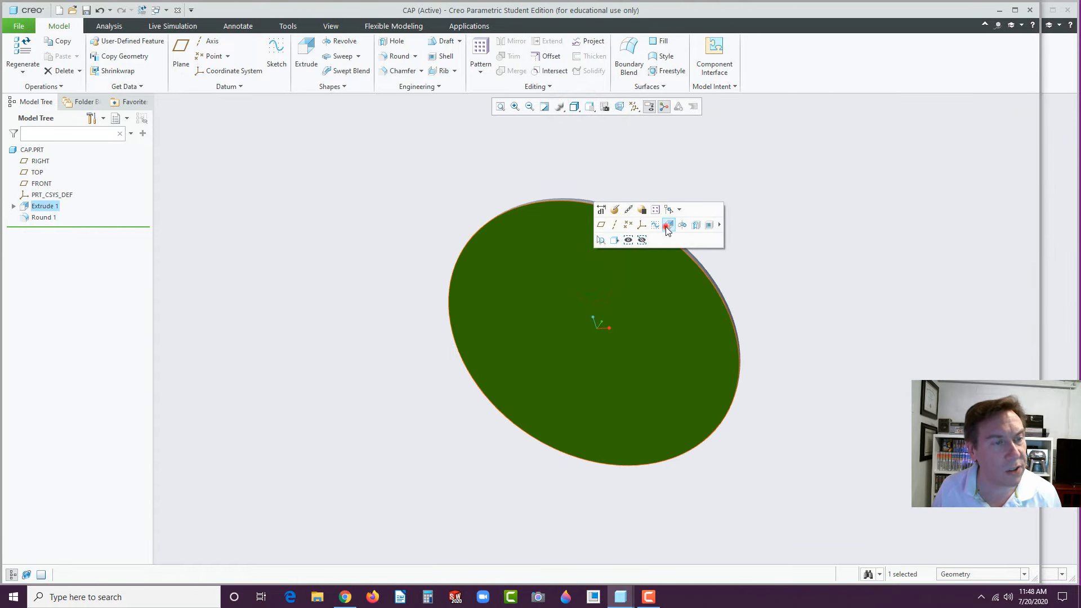
left_click(666, 226)
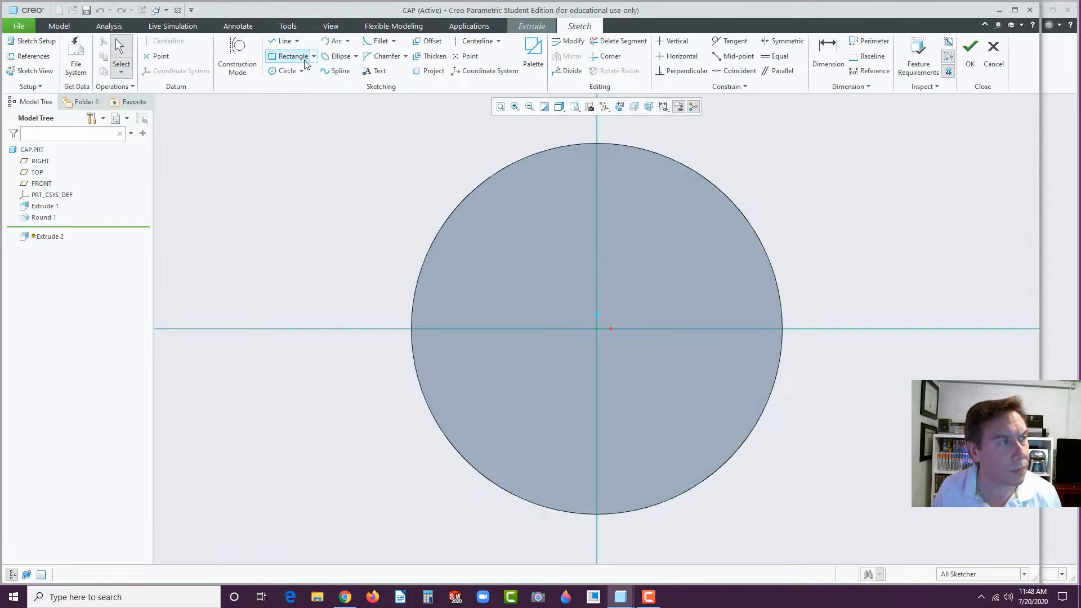
left_click(286, 70)
left_click(597, 329)
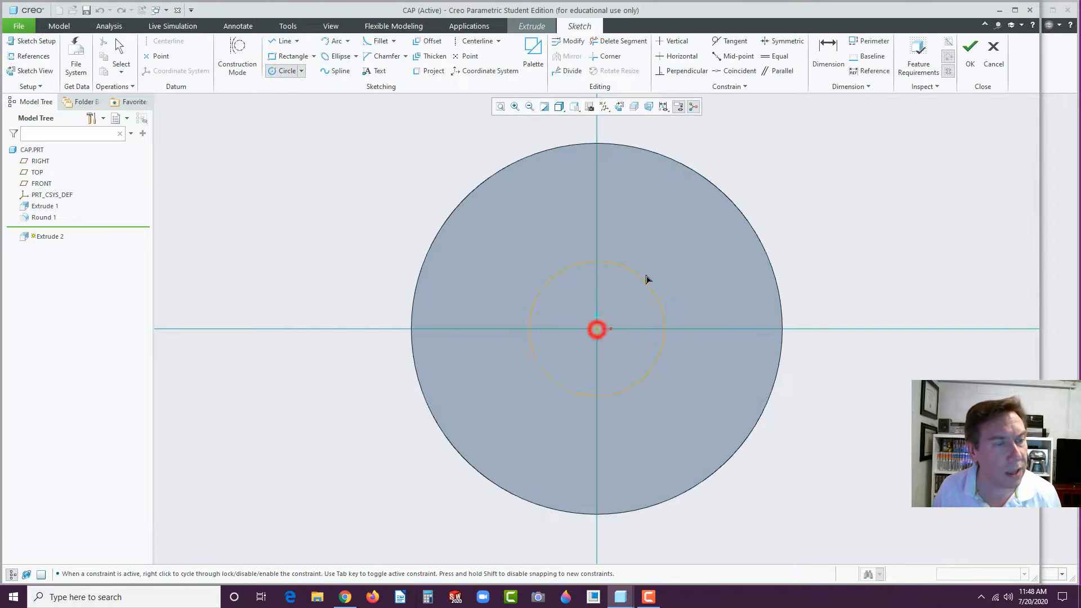
left_click(689, 205)
middle_click(808, 196)
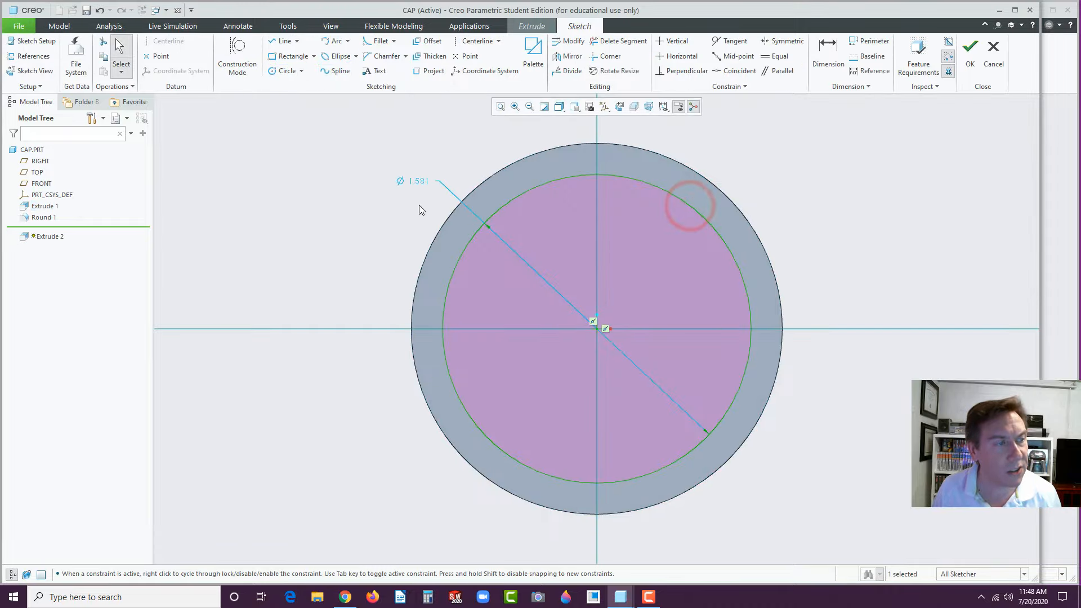
double_click(423, 181)
type("1")
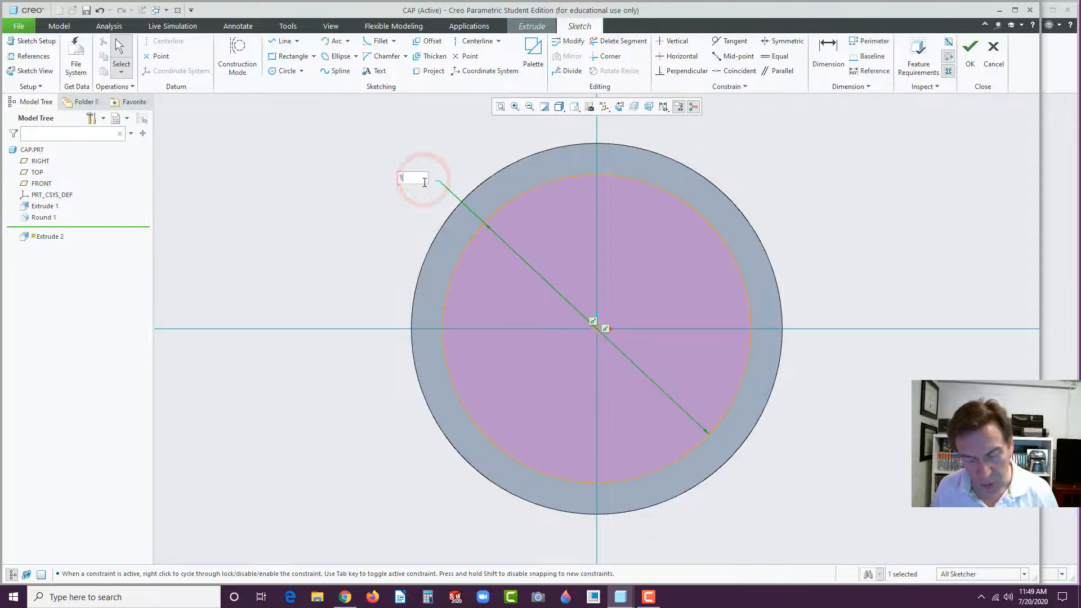
type(".8")
key("Return")
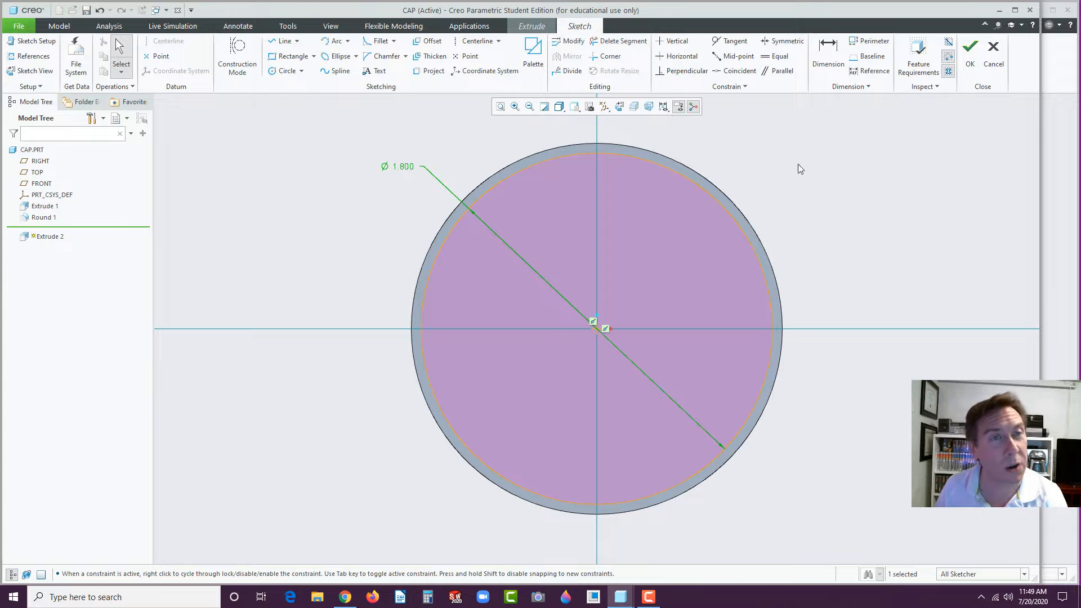
Step: Finish the sketch and extrude the 1.8 circle outward from the disc's underside to a depth of 0.5
left_click(970, 51)
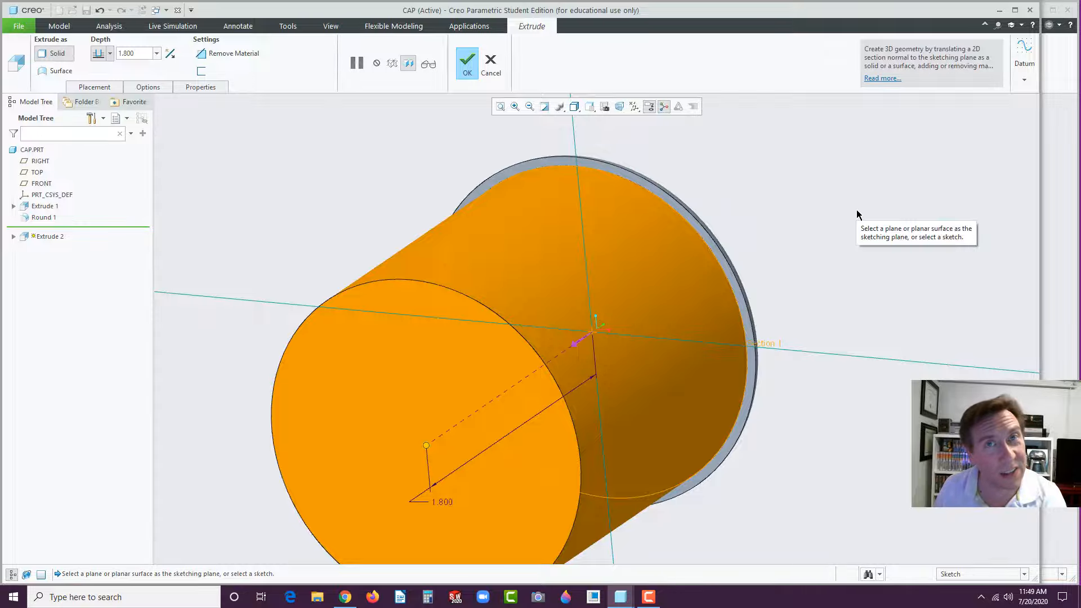
scroll(852, 222, "up", 2)
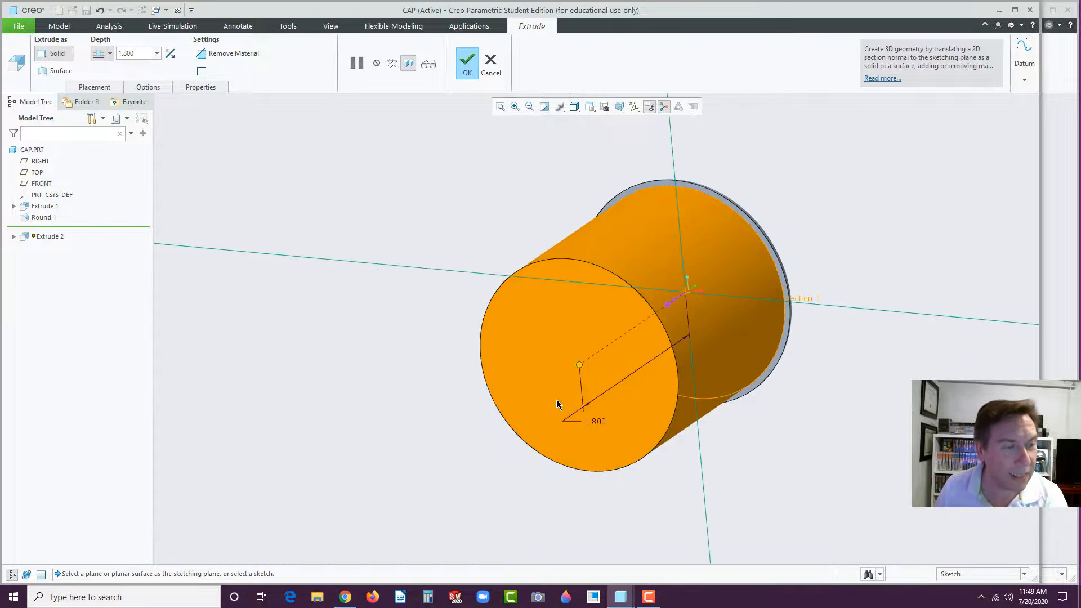
double_click(596, 422)
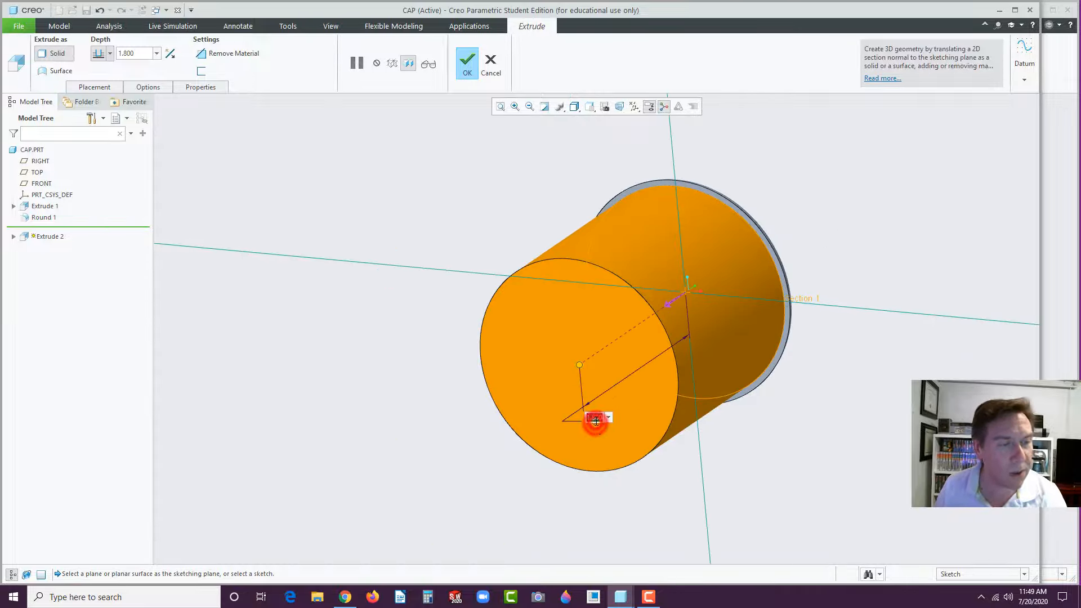
type(".5")
key("Return")
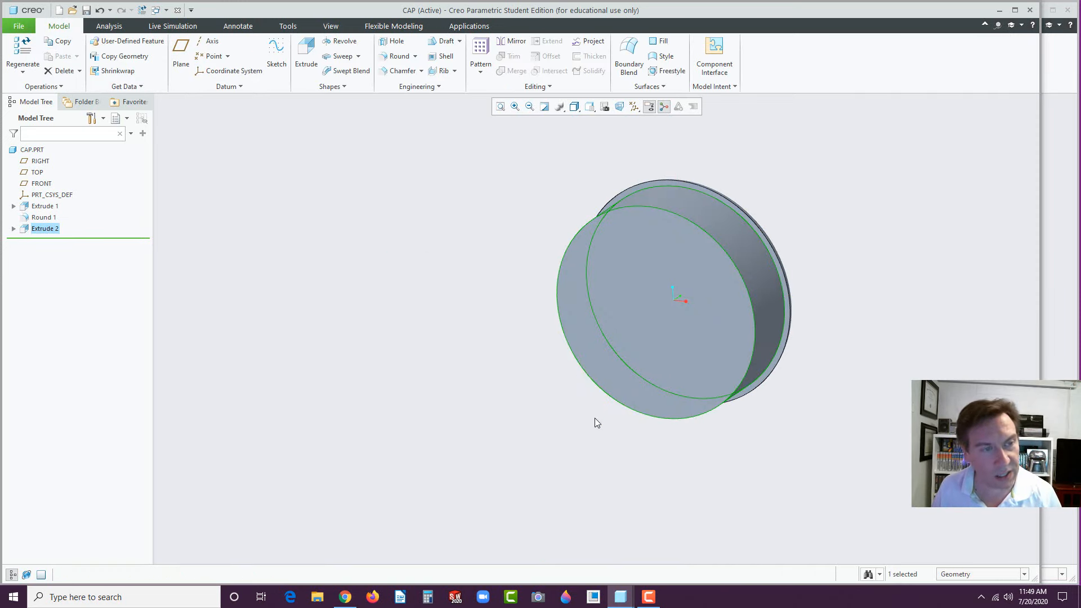
Step: Start an extrusion on the end face of the new boss and sketch an origin-centred circle with a diameter of 1.5
left_click(628, 288)
left_click(629, 290)
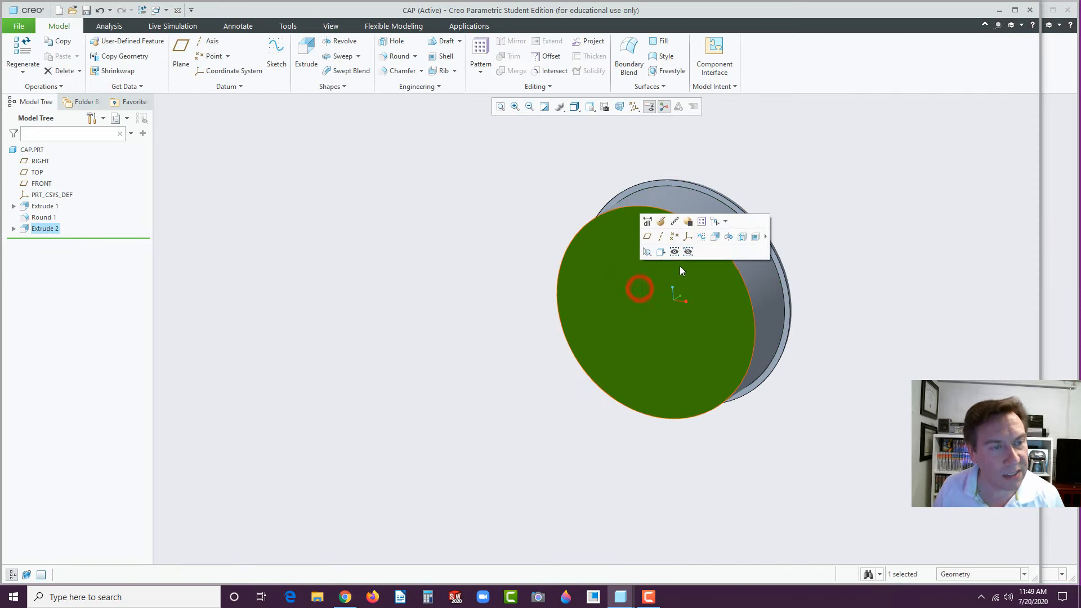
left_click(712, 237)
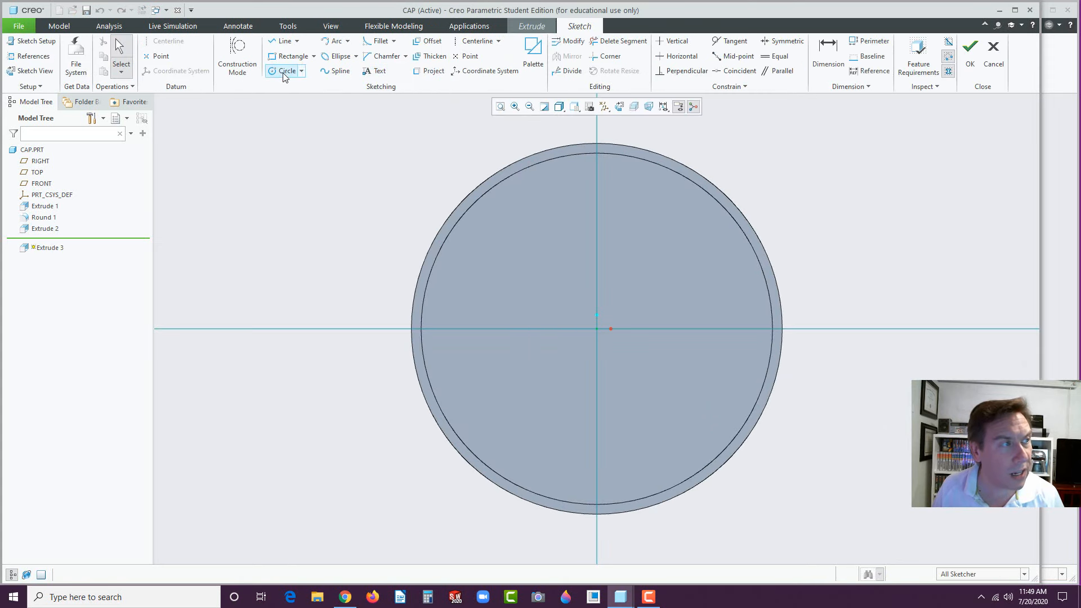
left_click(285, 71)
left_click(596, 329)
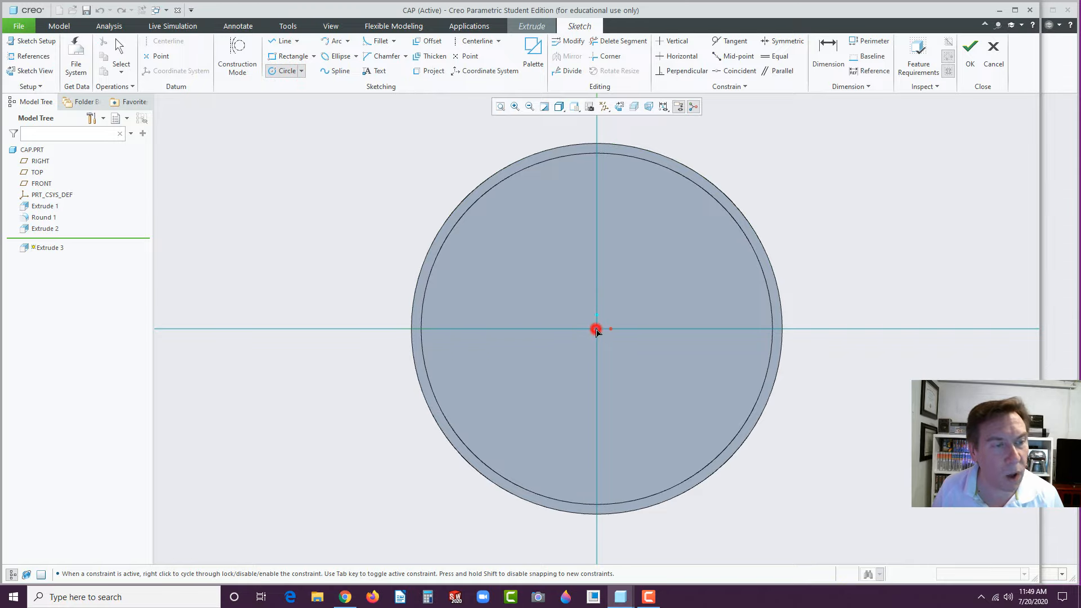
left_click(685, 231)
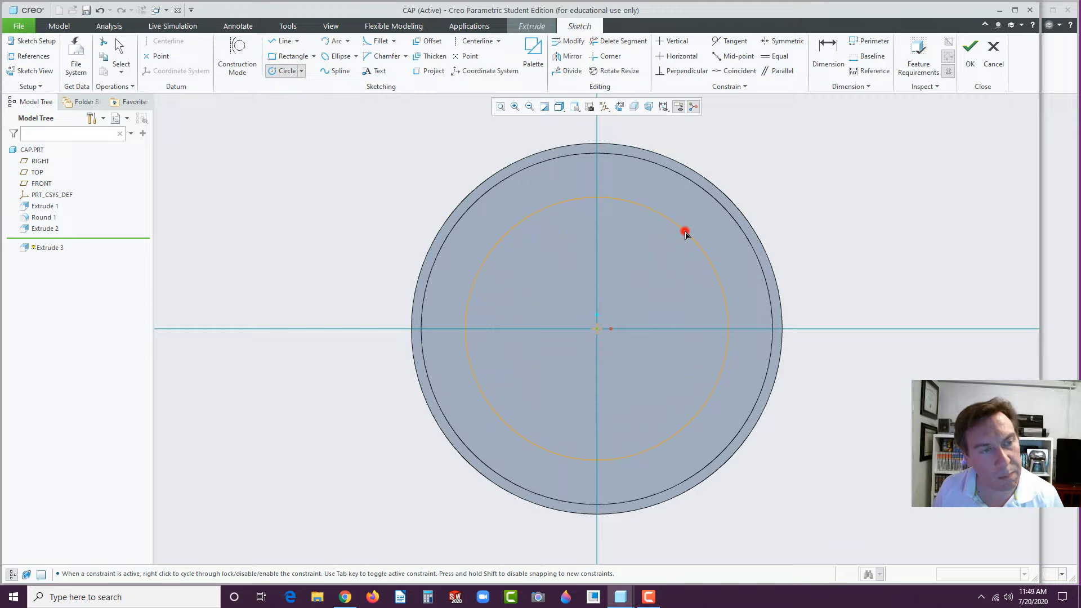
middle_click(730, 246)
double_click(438, 204)
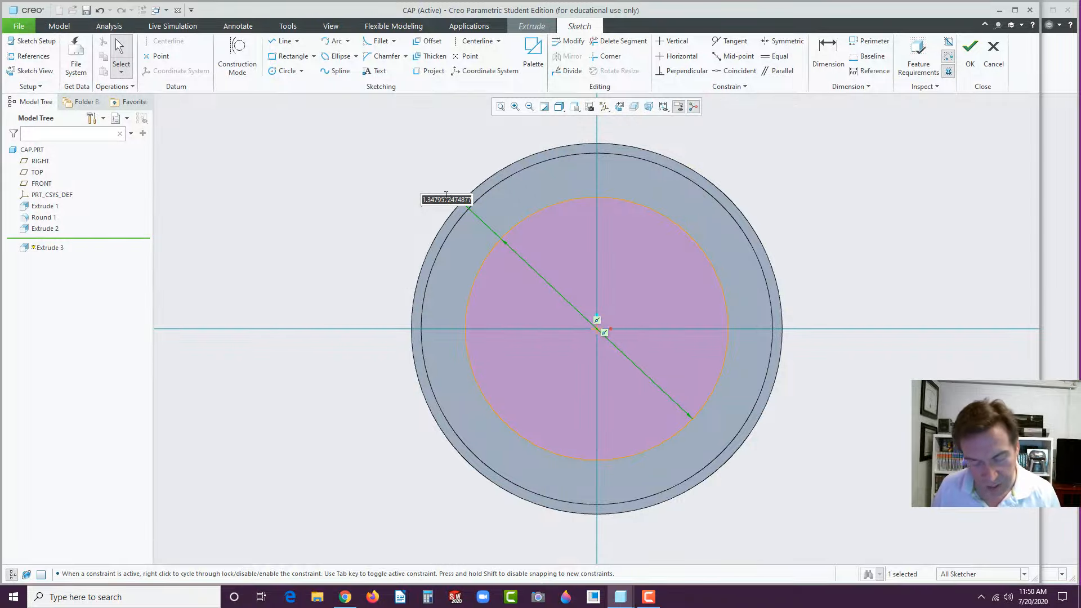
type("1.5")
key("Return")
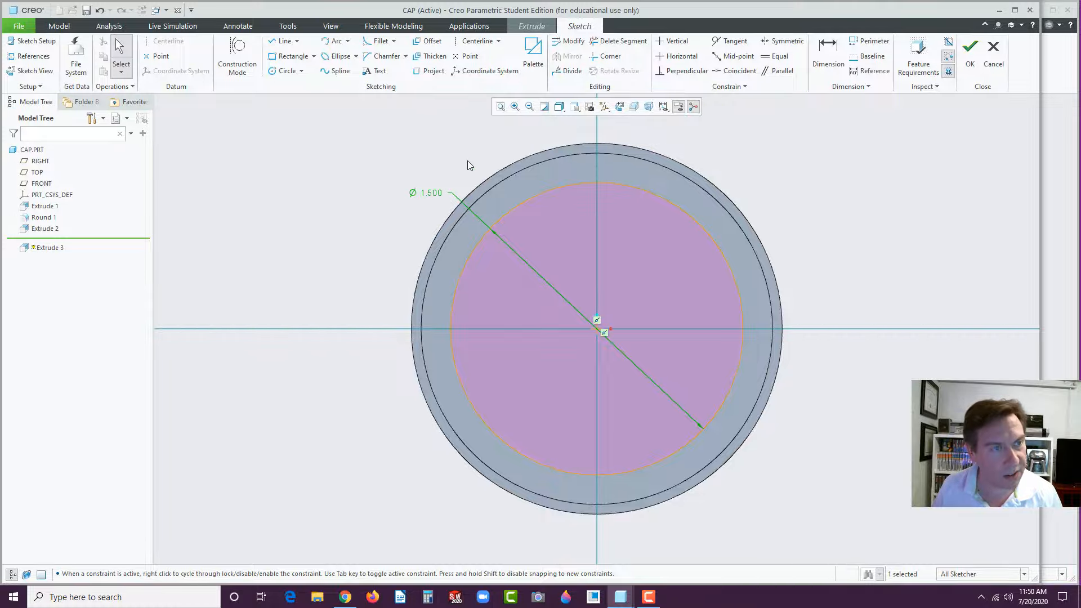
Step: Extrude the 1.5 circle into the boss as a material-removing cut with a depth of 0.4
left_click(969, 52)
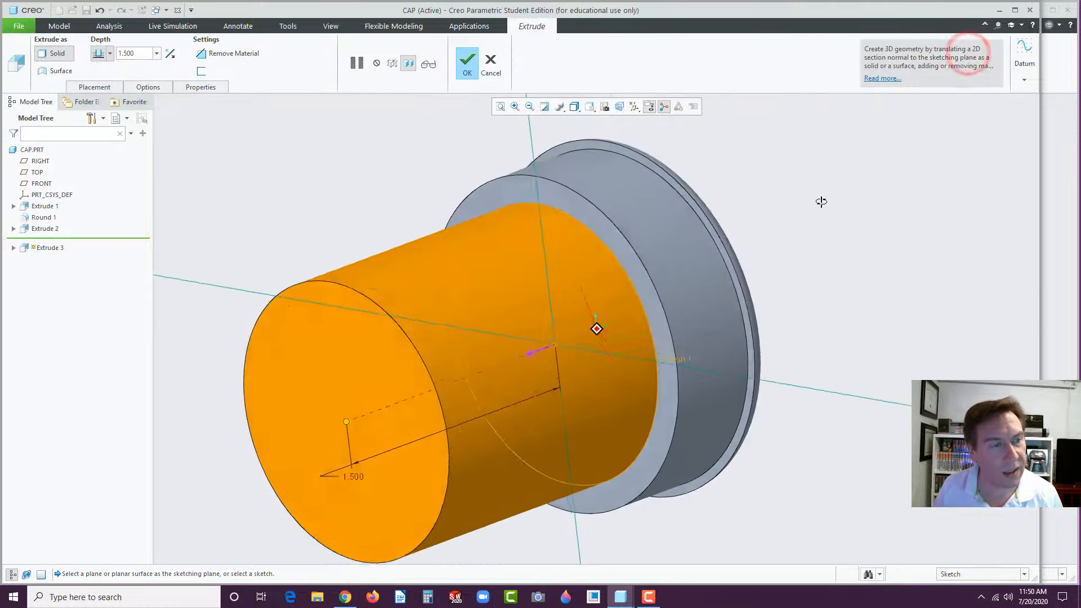
left_click(530, 356)
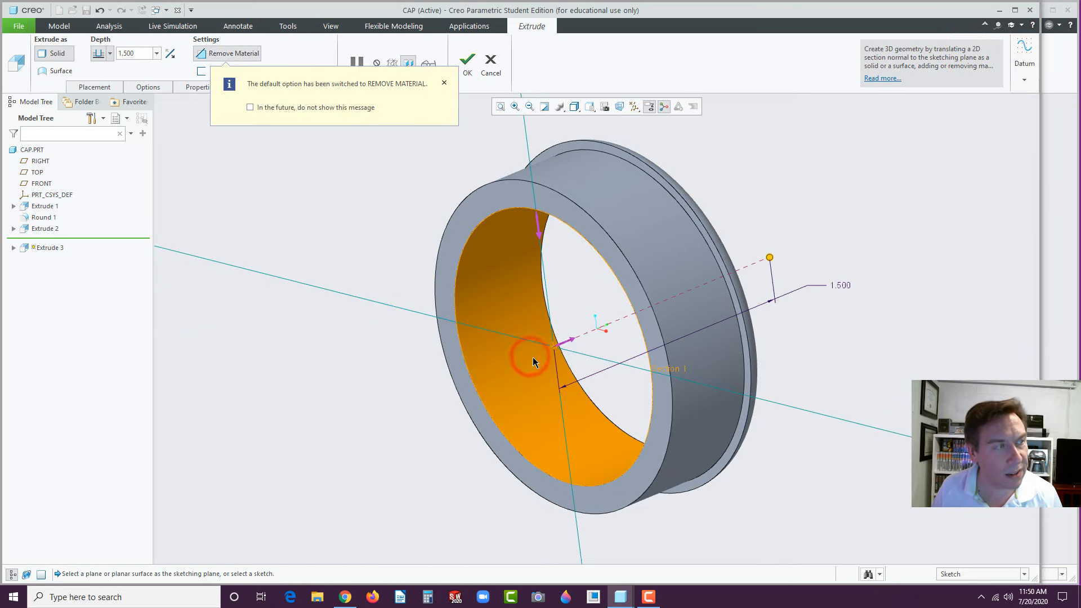
double_click(839, 285)
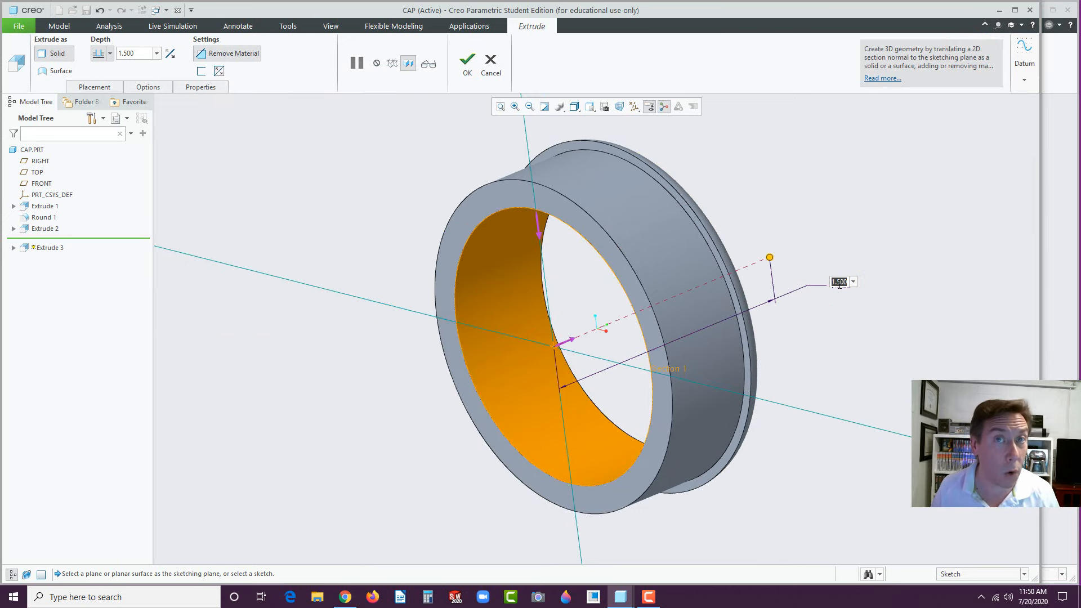
type("4")
key("Return")
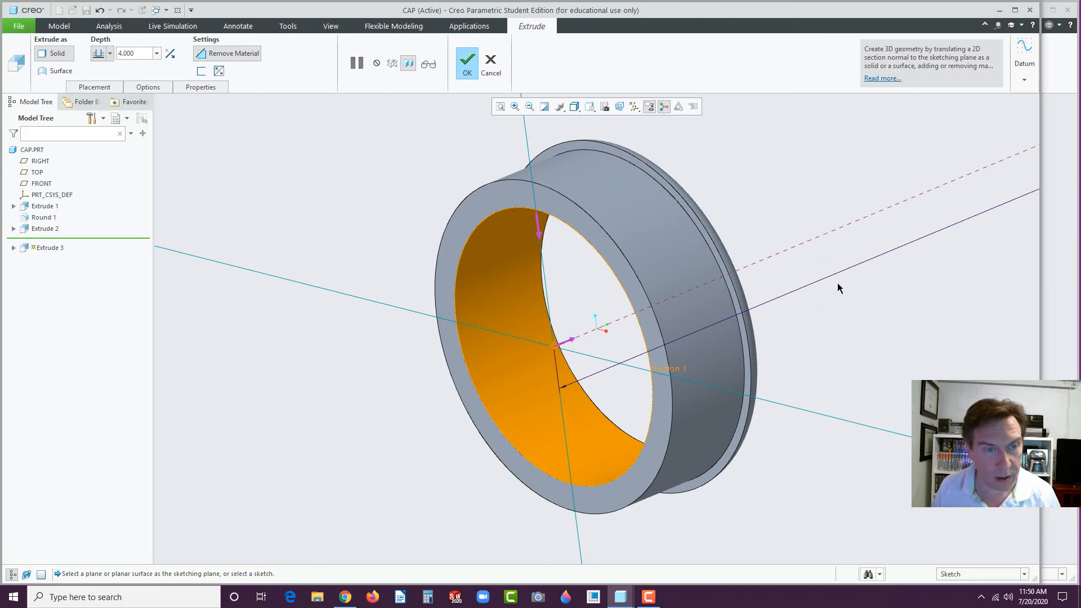
left_click(143, 56)
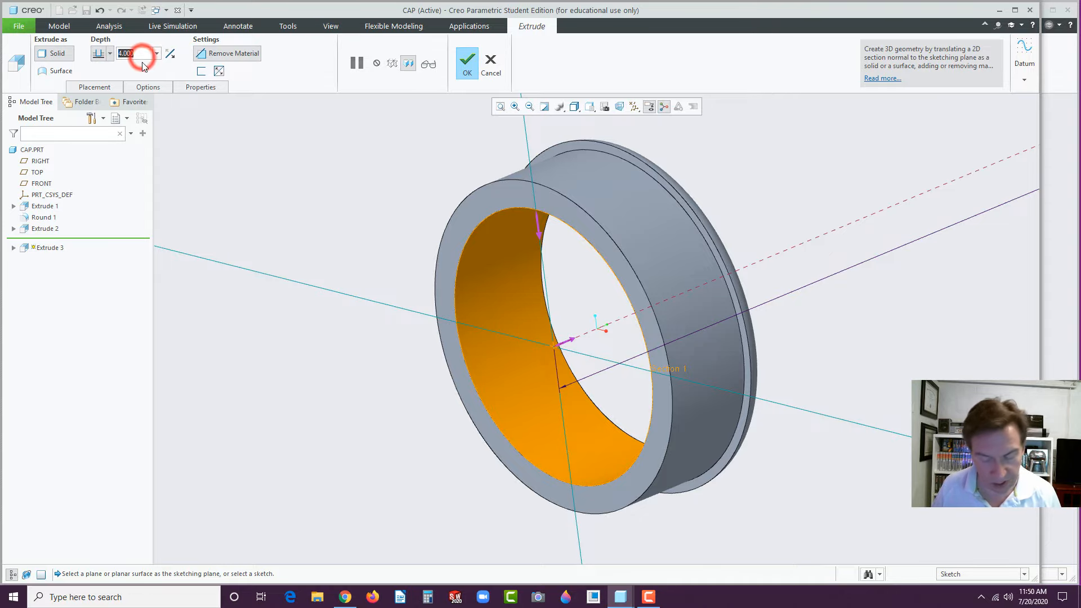
type(".4")
key("Return")
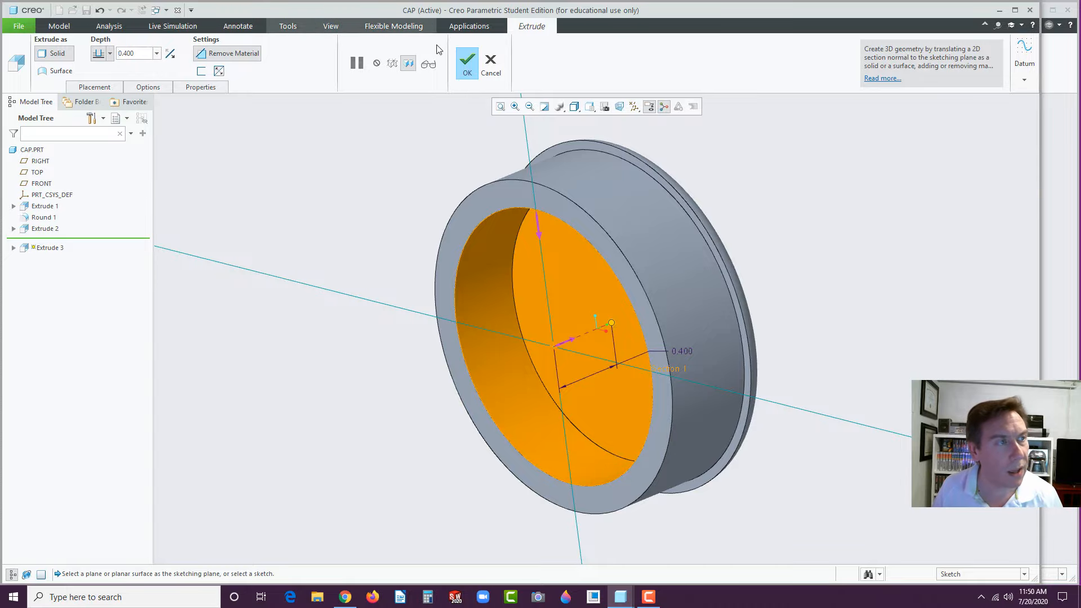
left_click(467, 61)
left_click(341, 176)
Step: Start an extrusion on the boss's ring-shaped end face and sketch a small circle centred on its outer edge, reaching the disc's outer edge
mouse_move(443, 268)
middle_mouse_down()
mouse_move(445, 316)
mouse_move(447, 258)
mouse_move(473, 242)
middle_mouse_up()
left_click(556, 192)
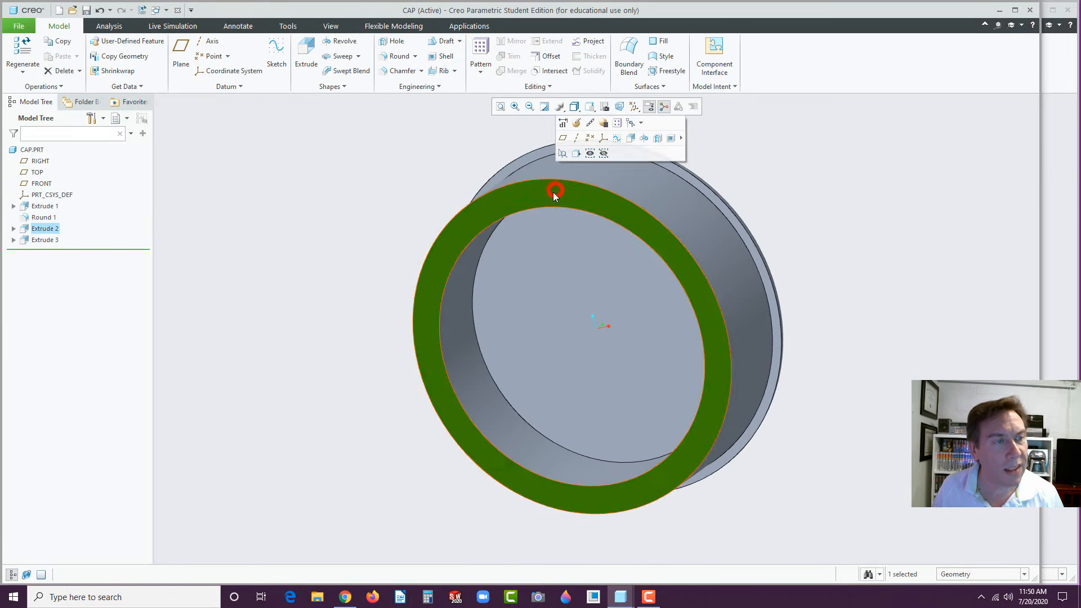
left_click(630, 136)
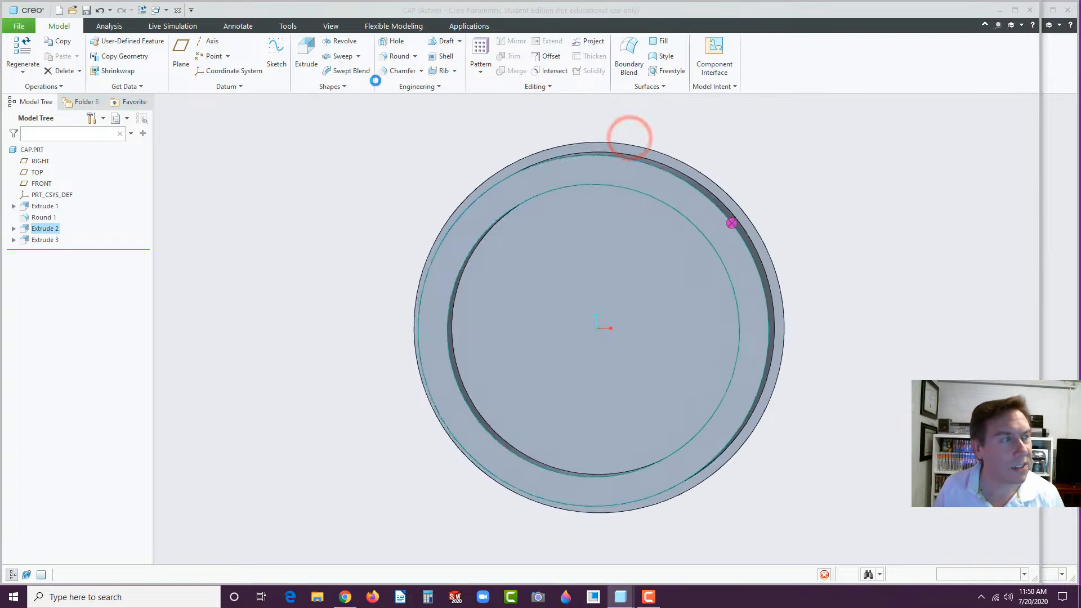
left_click(283, 71)
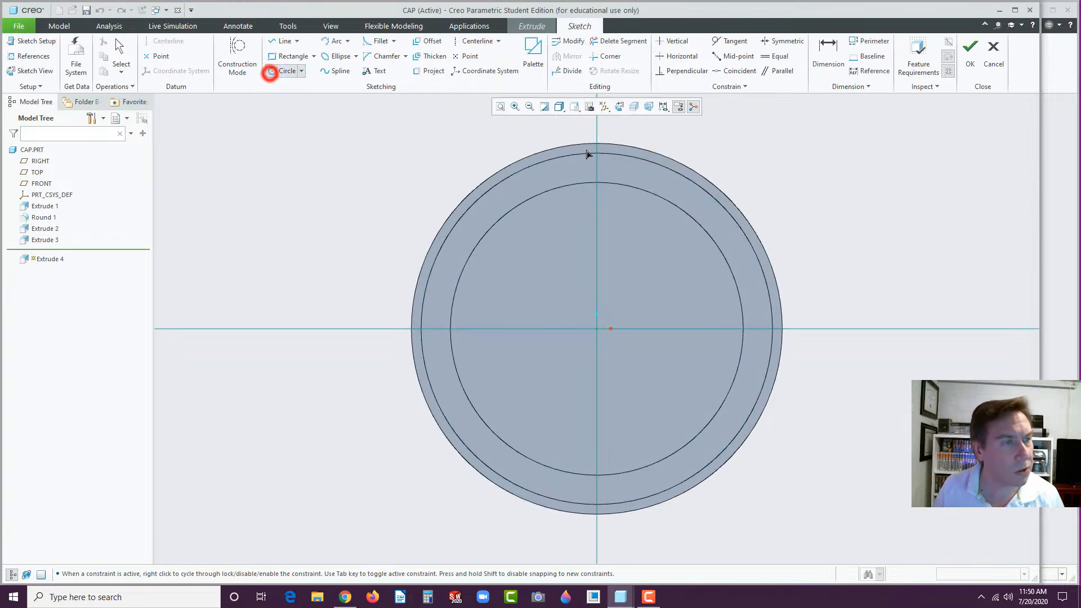
left_click(598, 151)
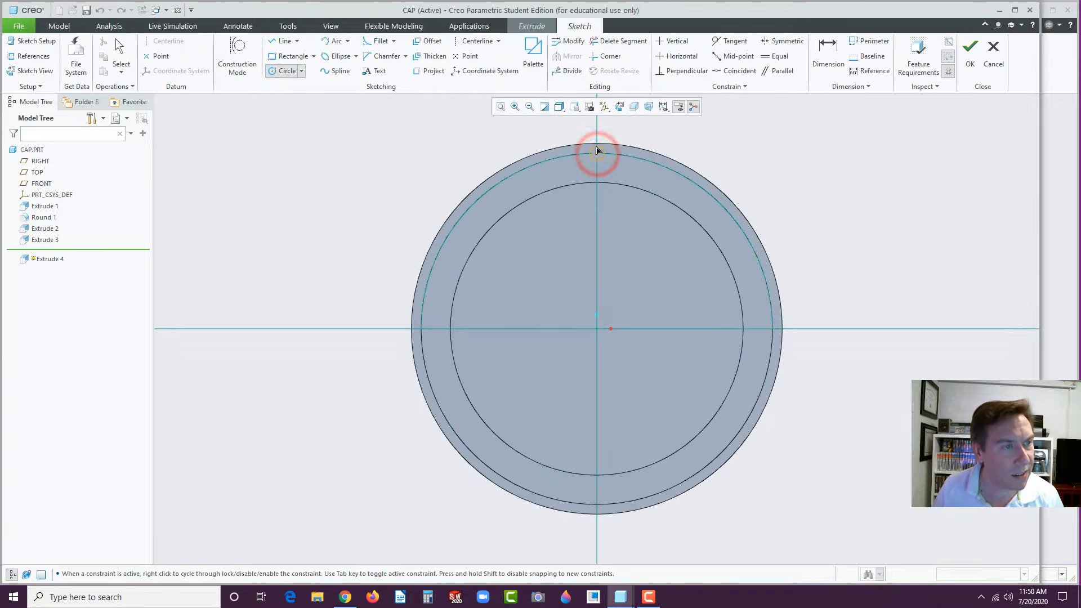
middle_click(596, 144)
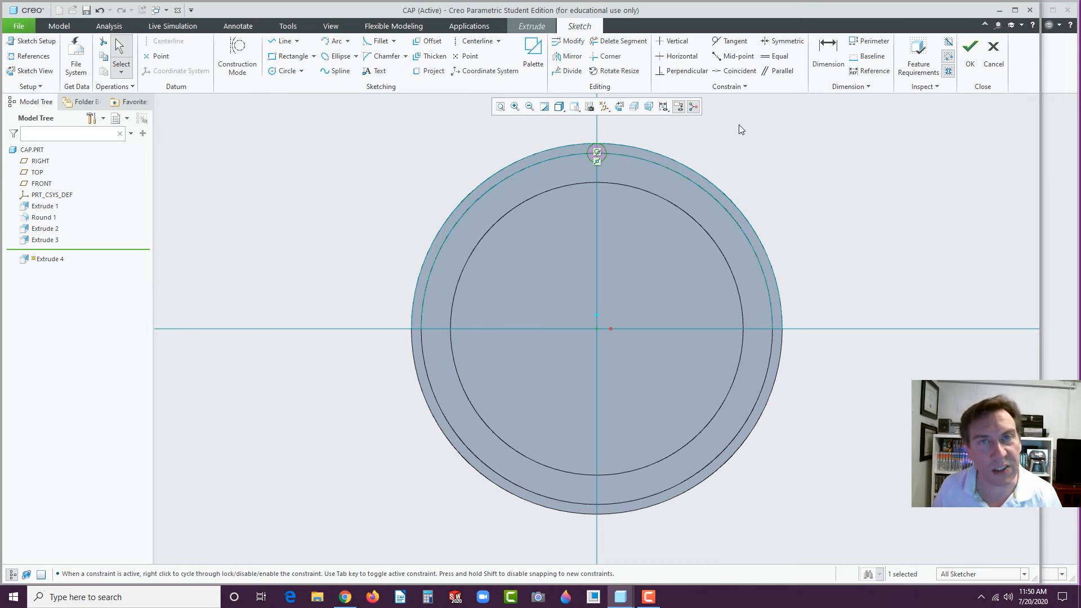
mouse_move(739, 125)
middle_mouse_down()
mouse_move(743, 145)
mouse_move(714, 176)
middle_mouse_up()
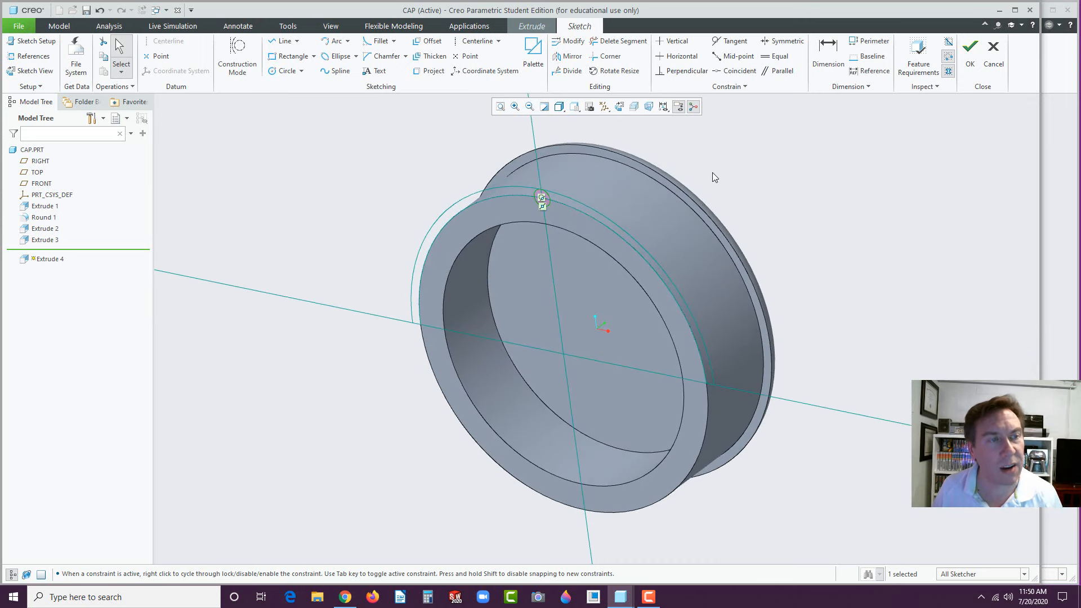
Step: Finish the sketch and extrude the small circle in the reversed direction along the boss, up to the disc's underside
left_click(970, 52)
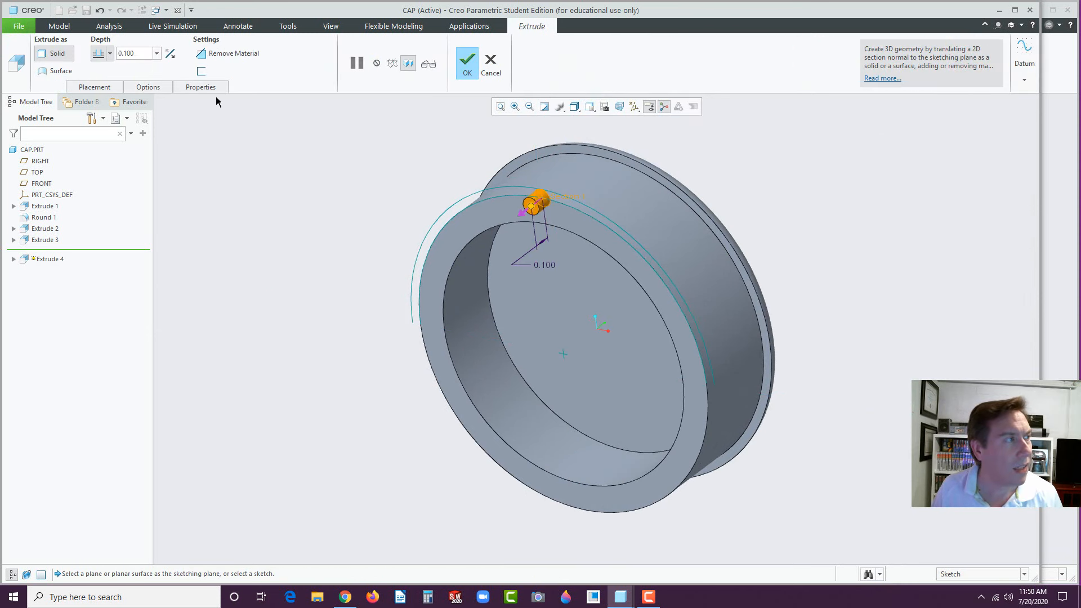
left_click(170, 55)
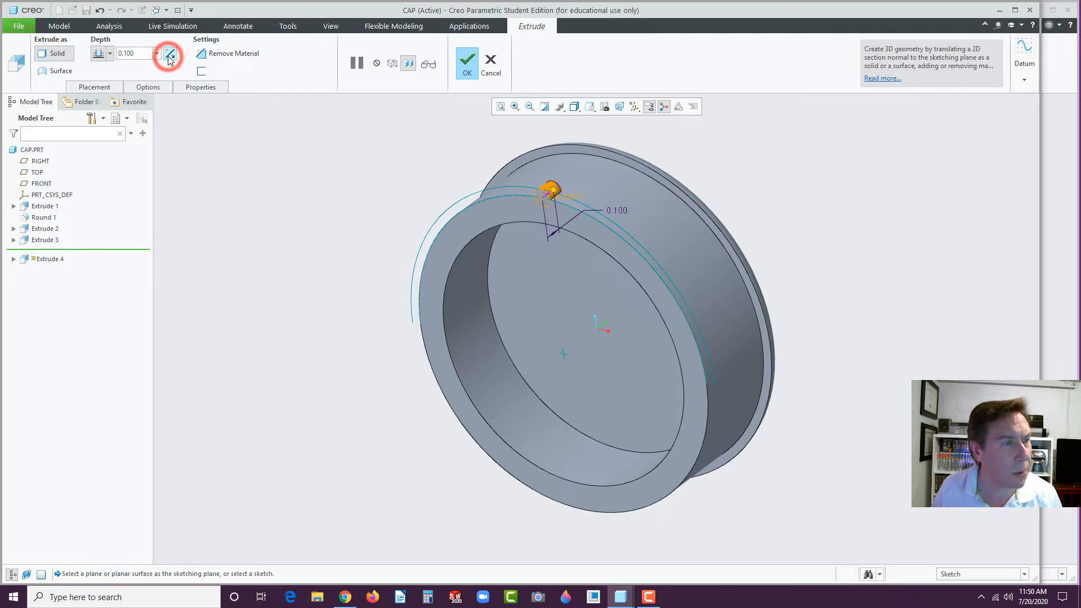
left_click(110, 53)
left_click(98, 102)
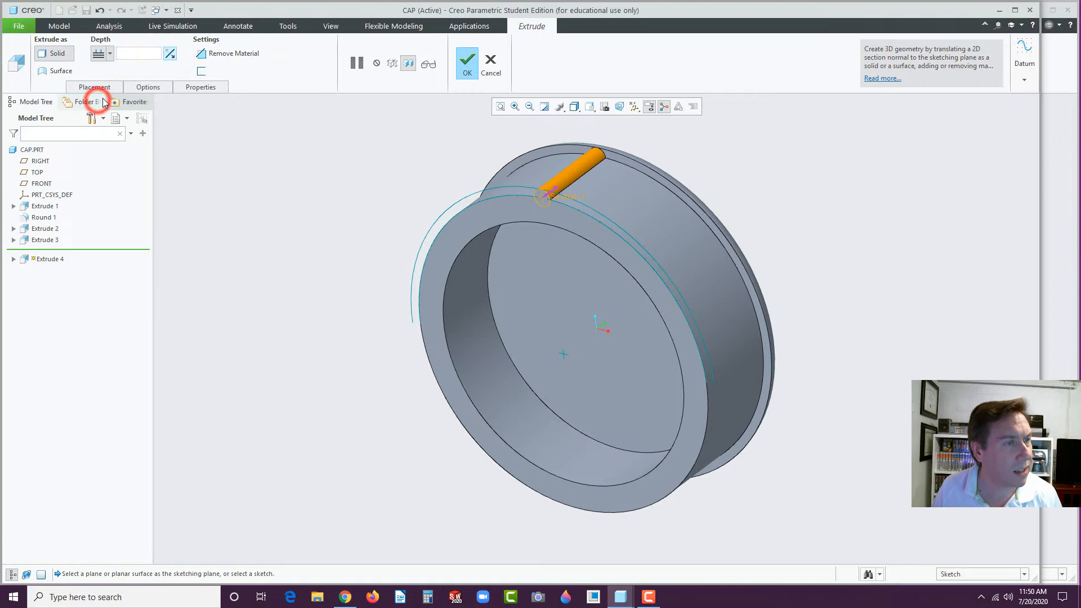
left_click(468, 63)
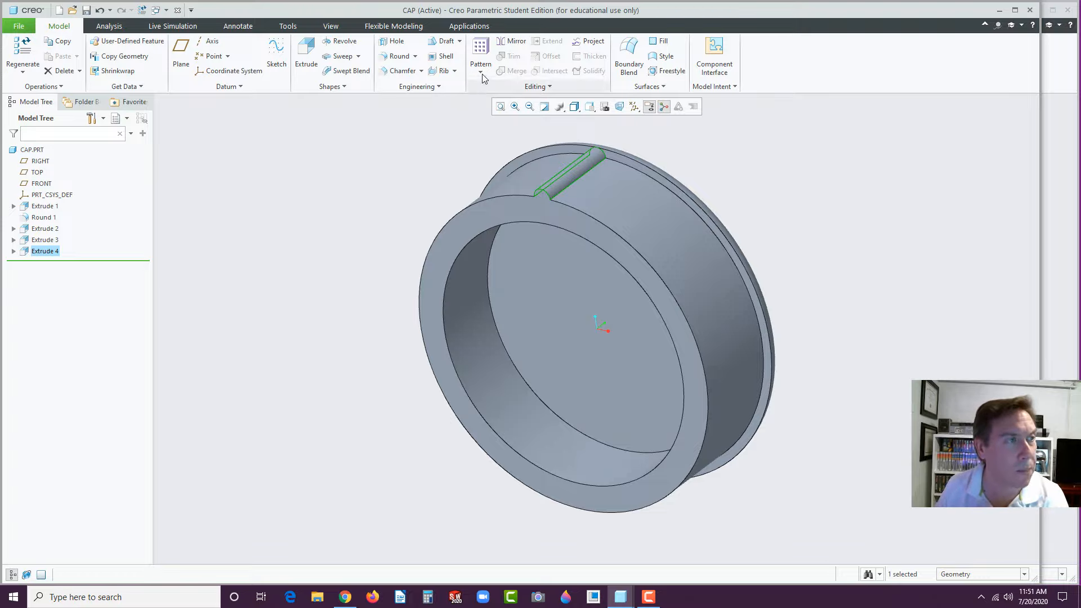
Step: Start an Axis-type pattern of the grip rib, turn on axis display and choose the cap's central axis as the pattern centre
left_click(481, 50)
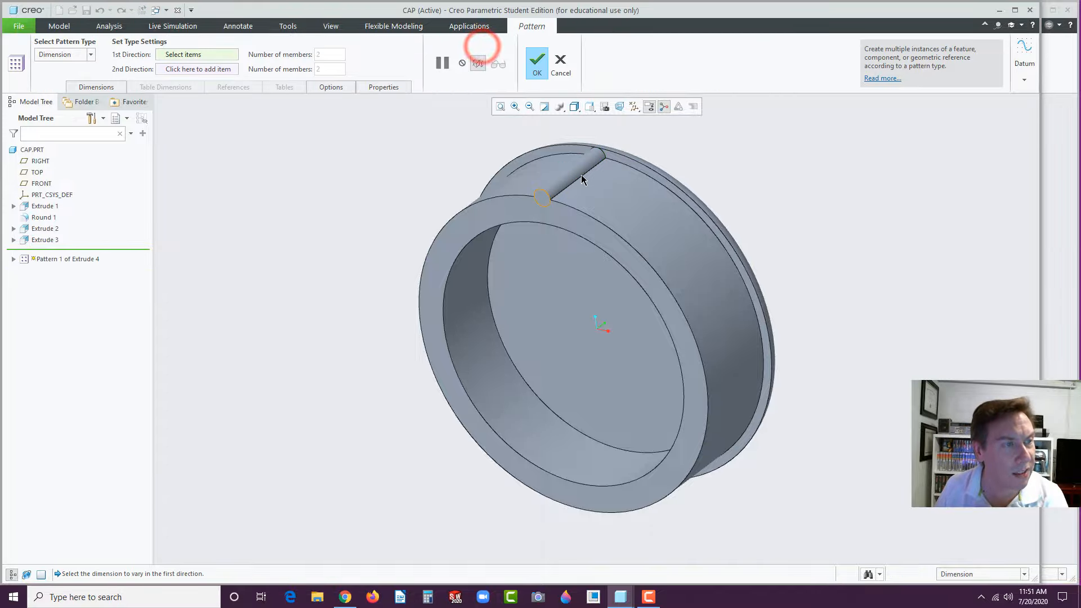
left_click(91, 55)
left_click(57, 85)
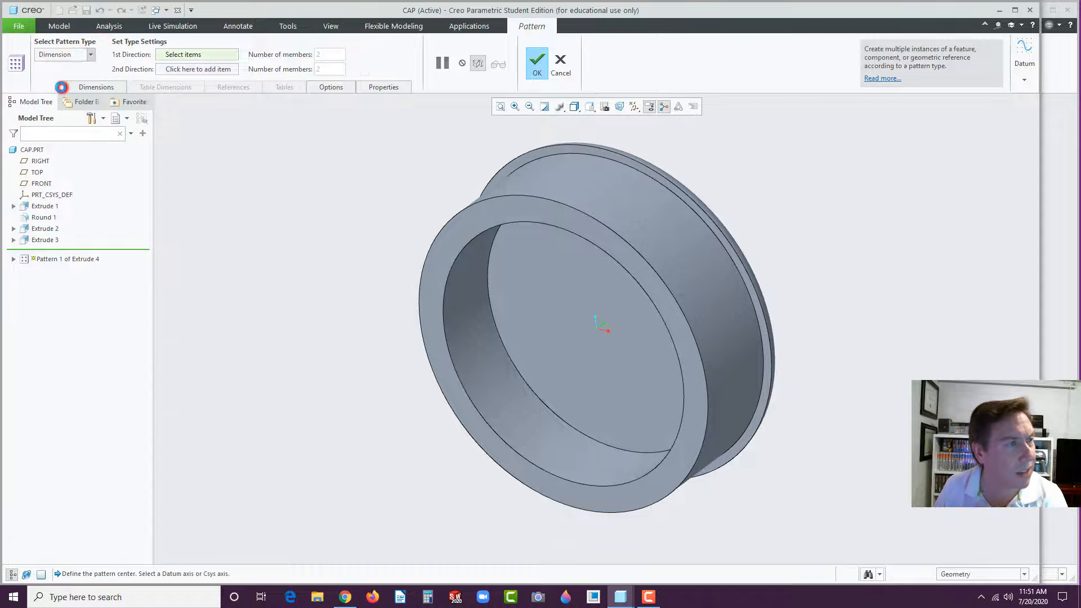
left_click(634, 106)
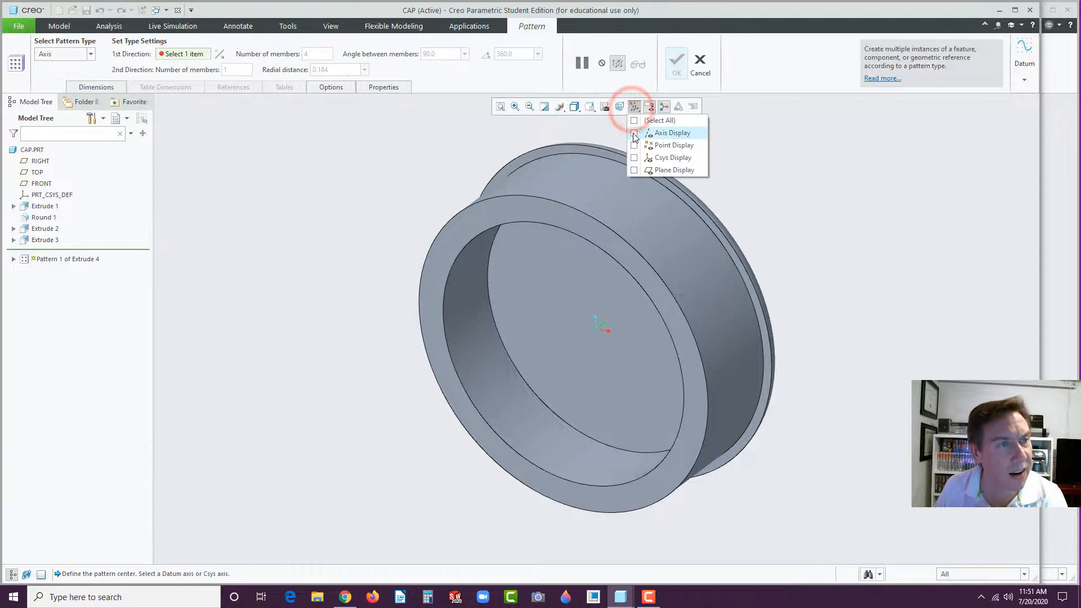
left_click(634, 133)
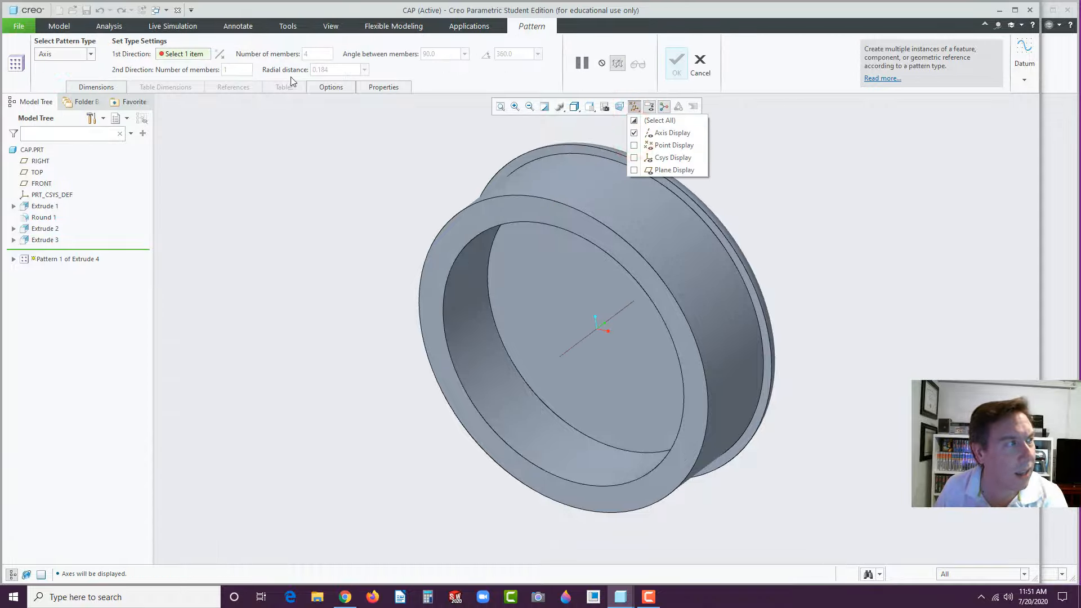
left_click(310, 55)
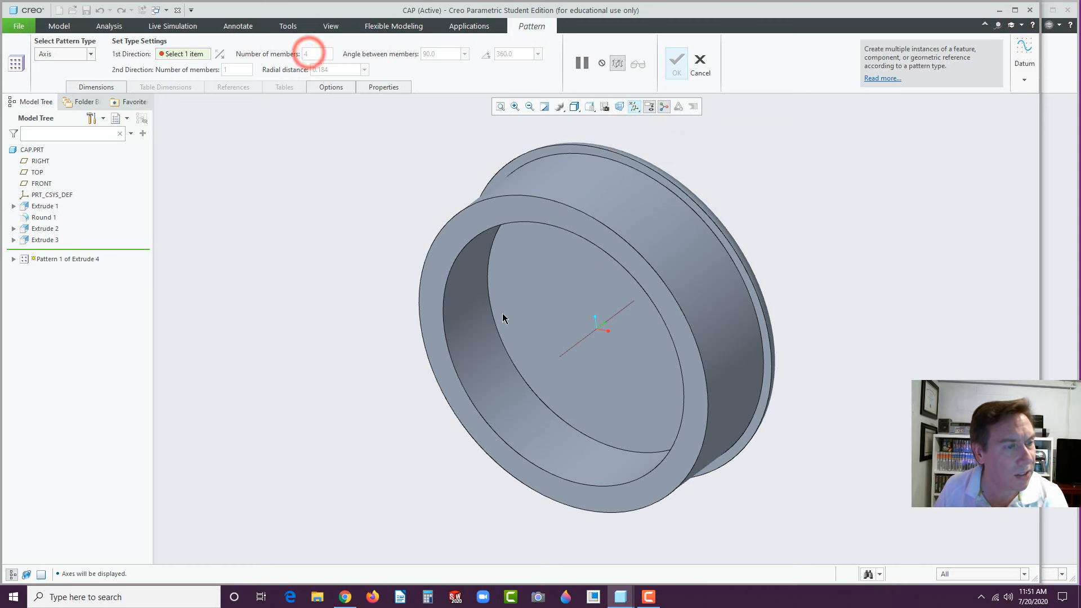
left_click(578, 342)
Step: Set the rib pattern to 50 members with an angle of 360/50 between them and complete it
left_click(320, 54)
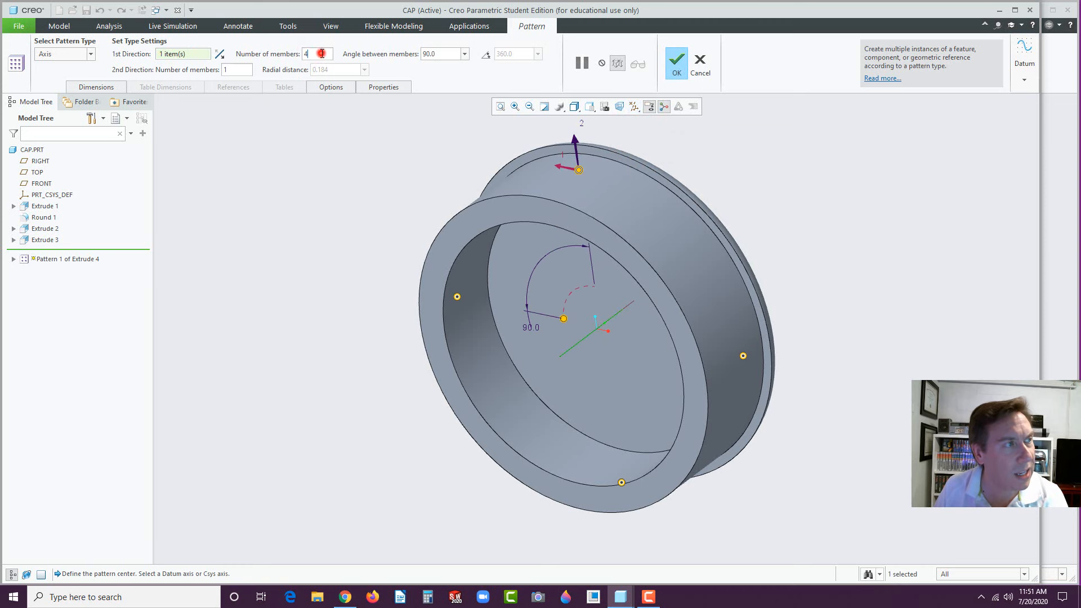
type("50")
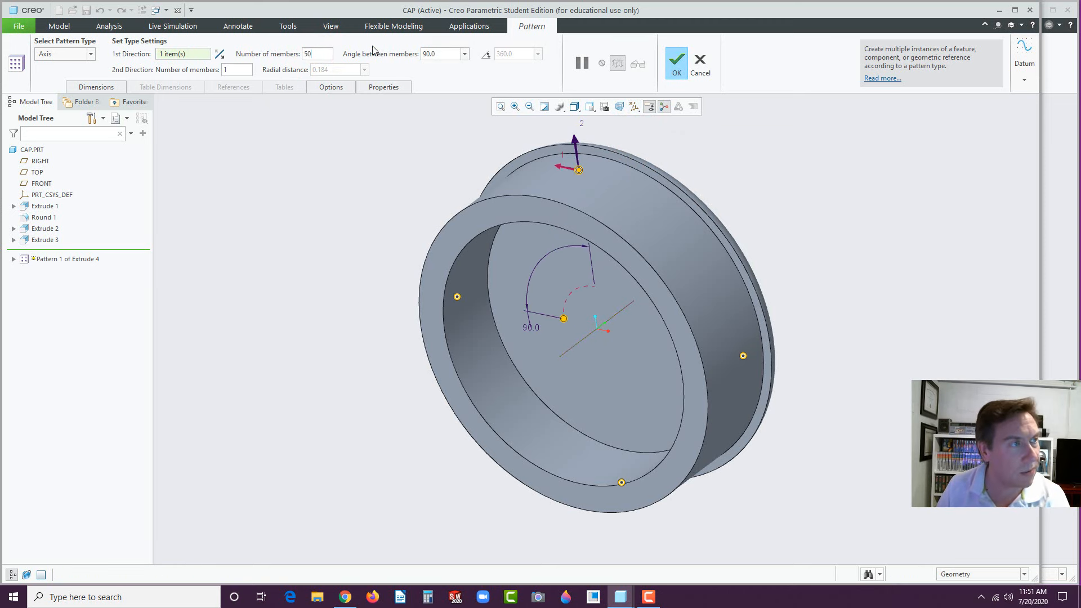
left_click(443, 52)
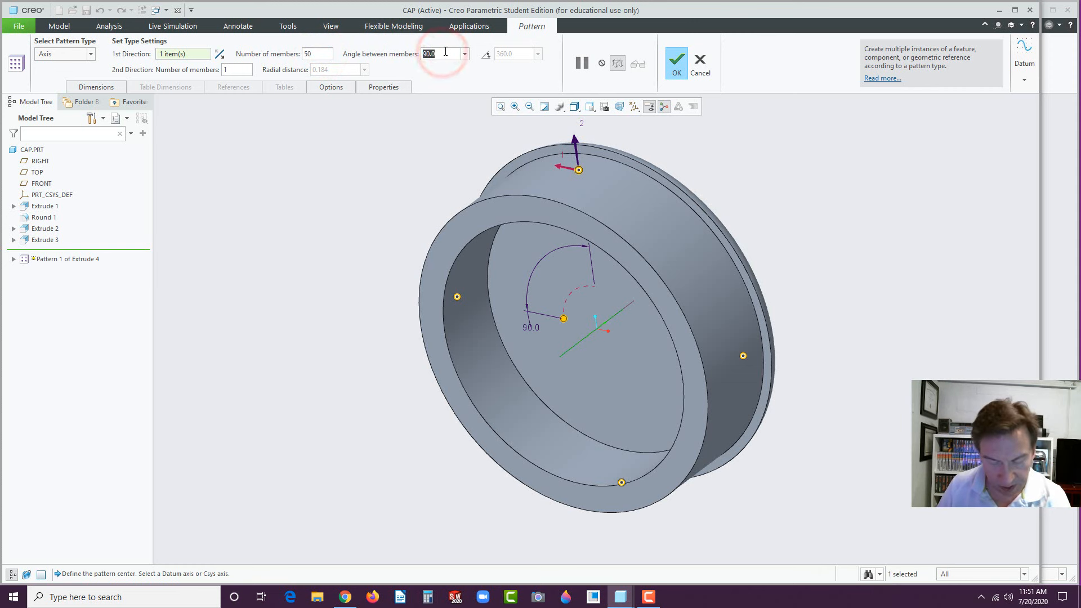
type("360")
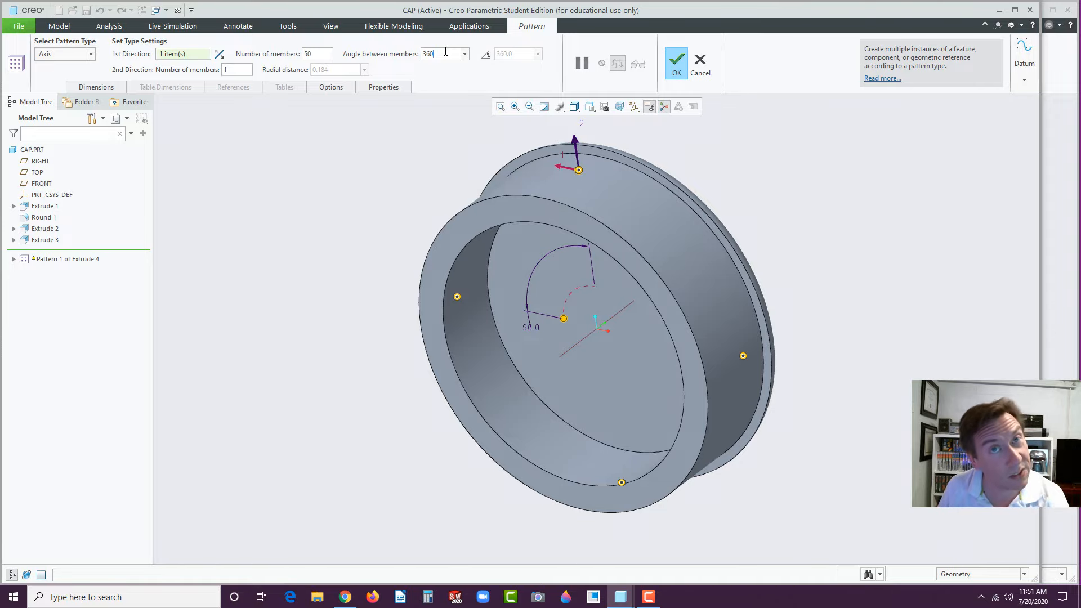
type("/50")
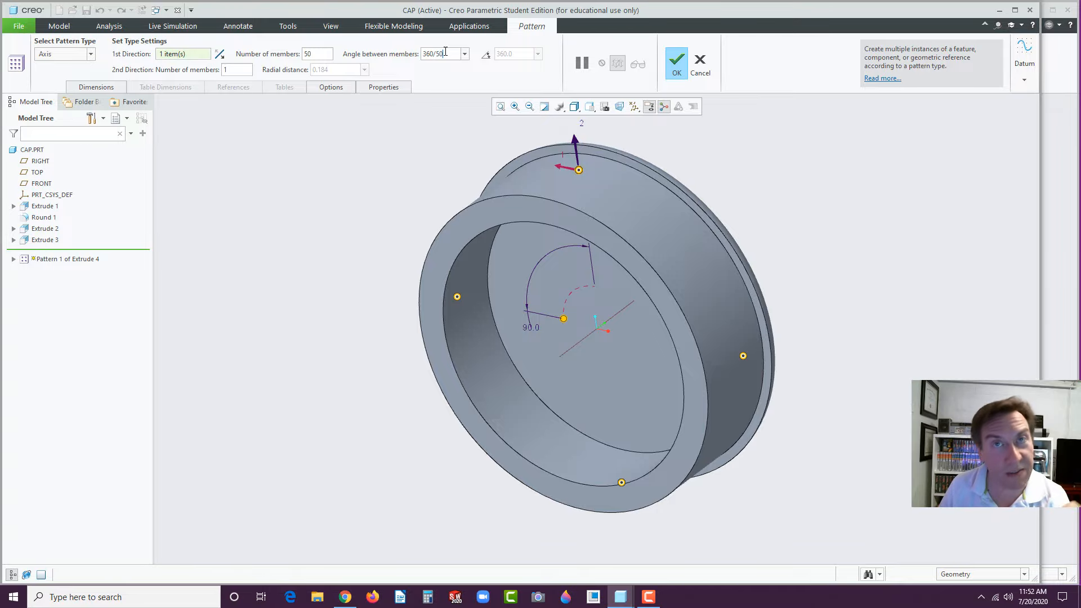
key("Return")
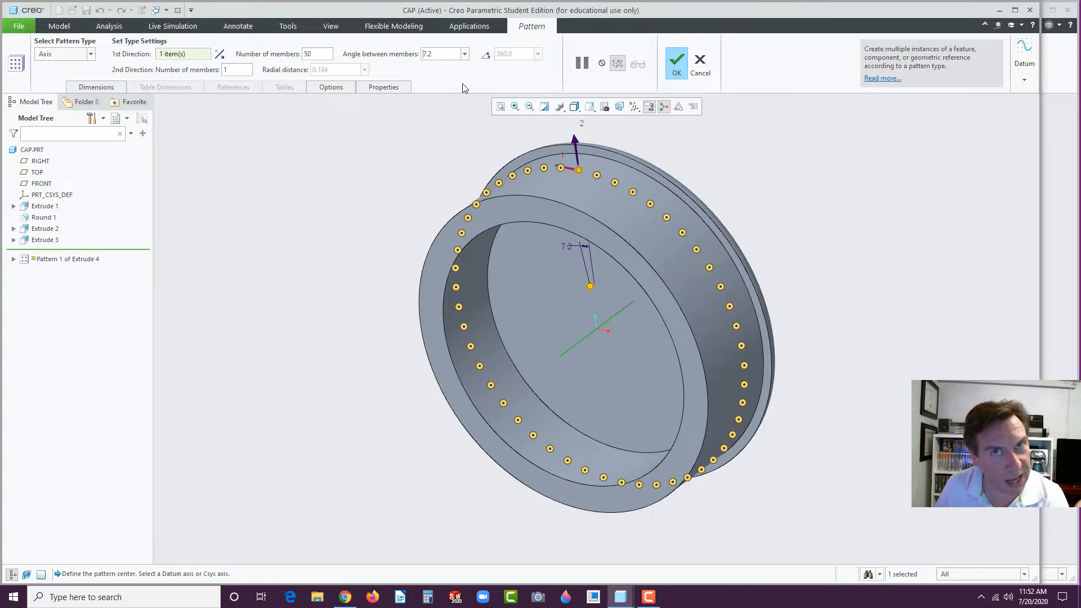
left_click(681, 70)
left_click(725, 181)
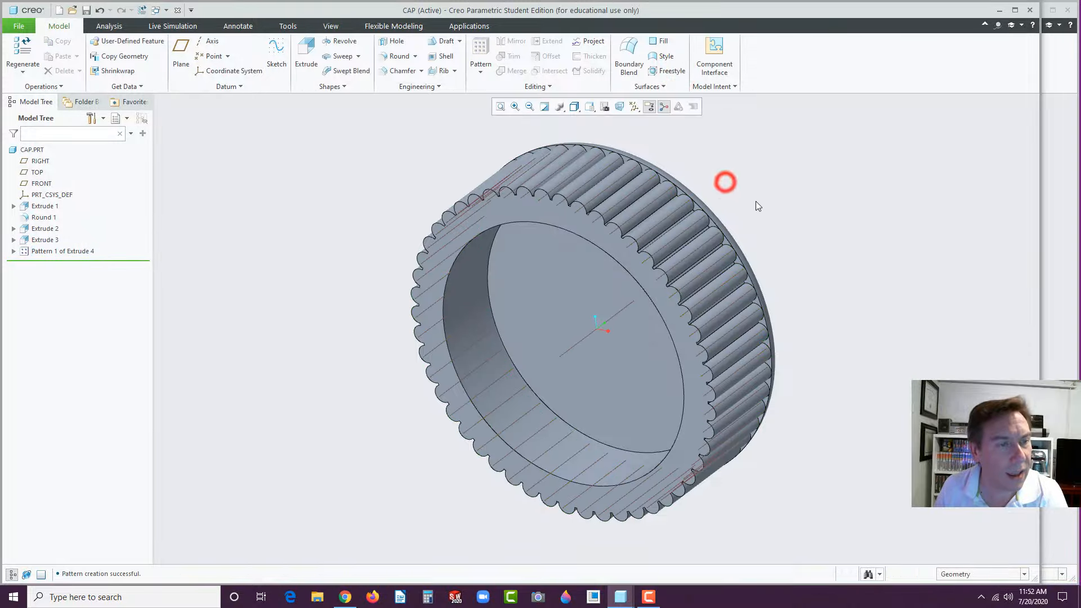
Step: Turn off axis display and inspect the finished cap from its rounded top side
left_click(634, 107)
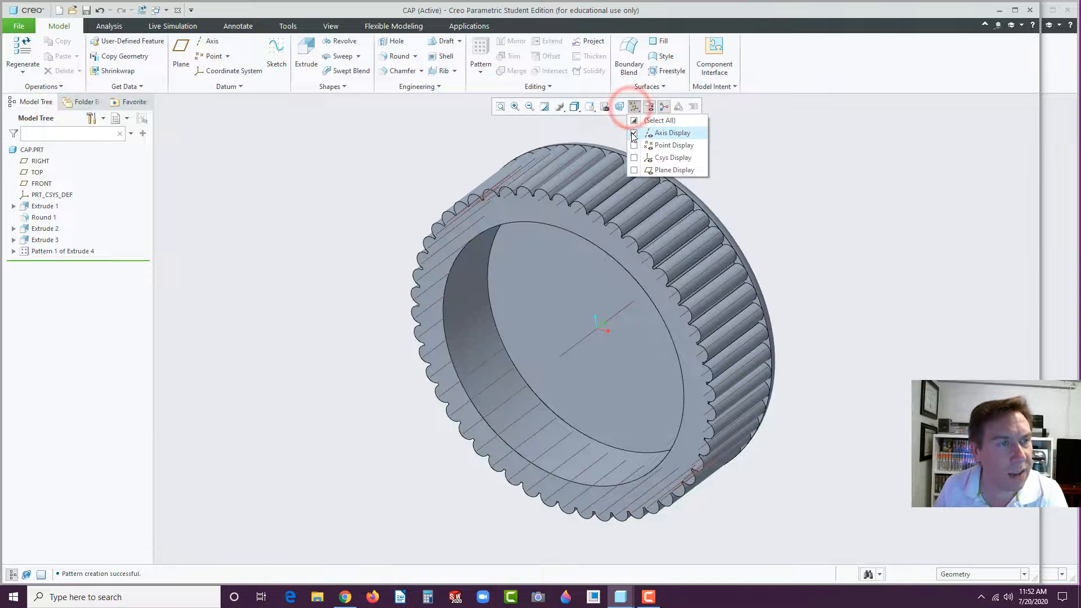
left_click(635, 133)
left_click(801, 172)
middle_click_drag(775, 198, 606, 231)
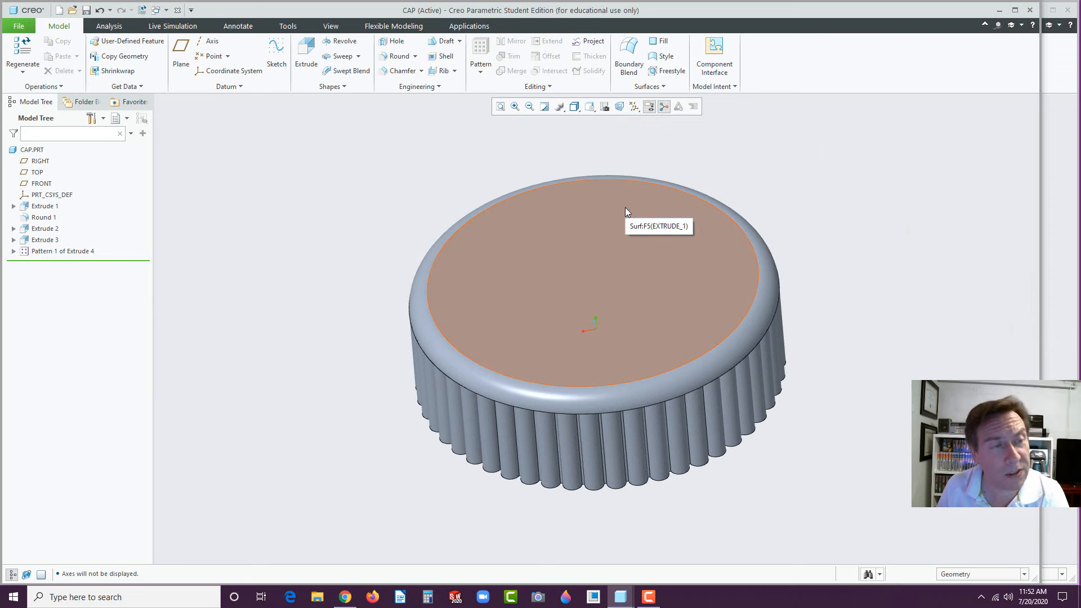
left_click(374, 192)
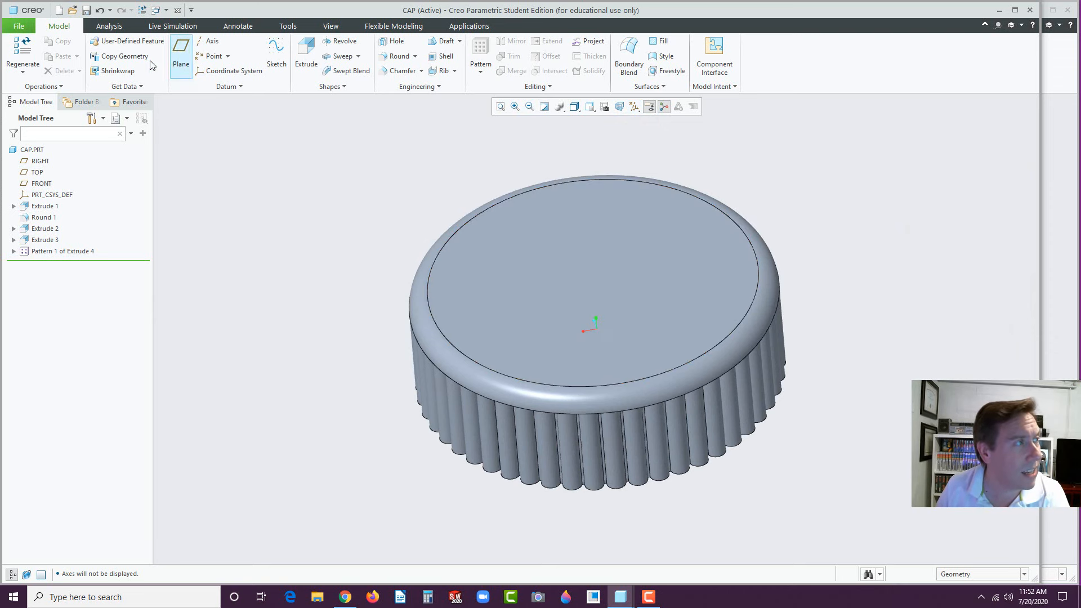
Step: Create a new assembly file with the Design sub-type, named MED_BOT, using the default template
left_click(58, 10)
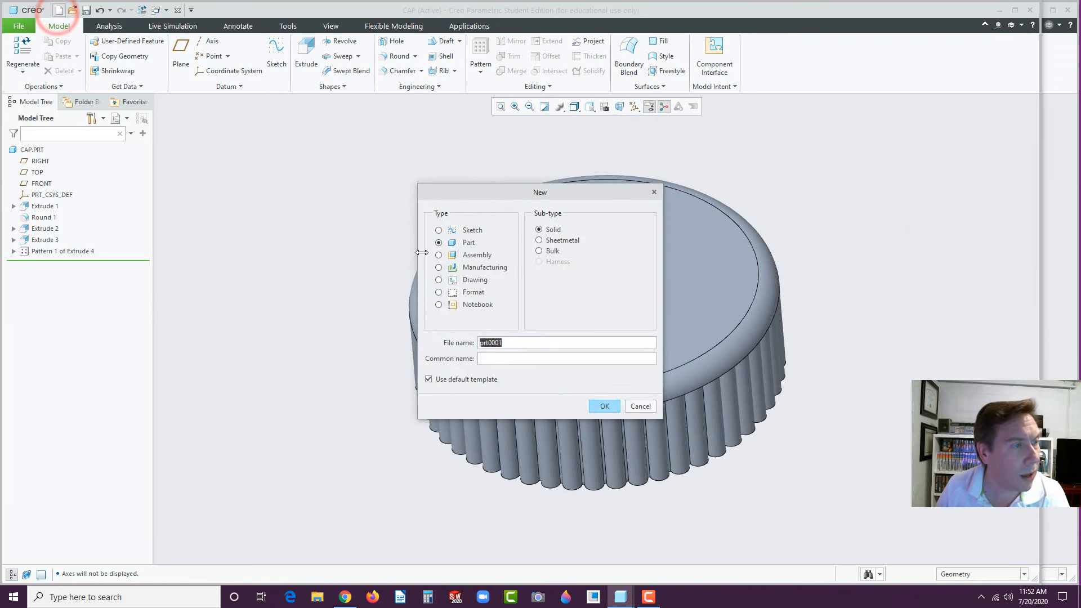
left_click(439, 255)
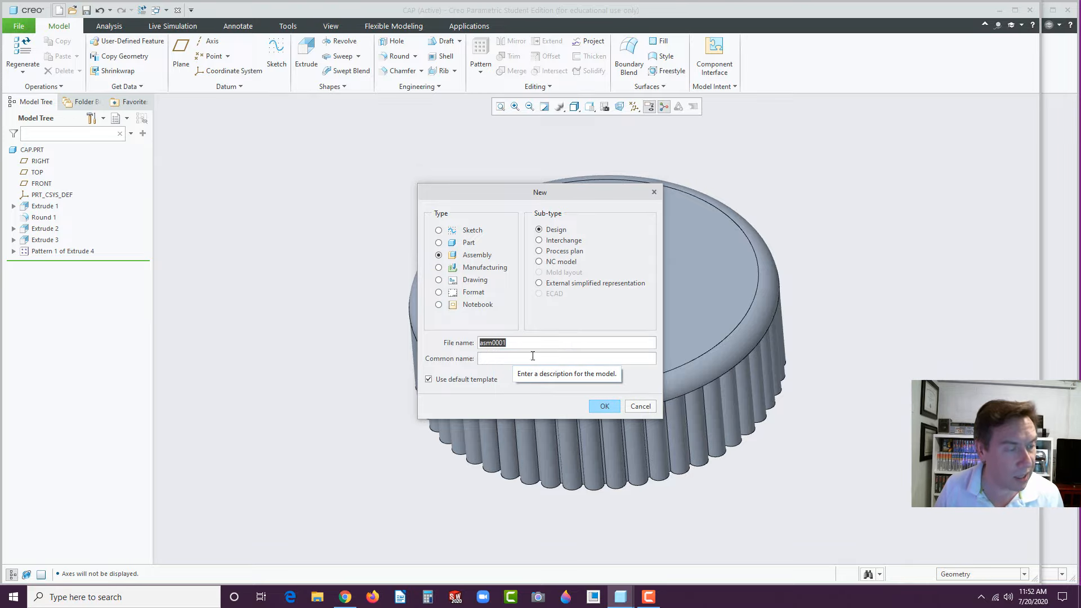
type("ME")
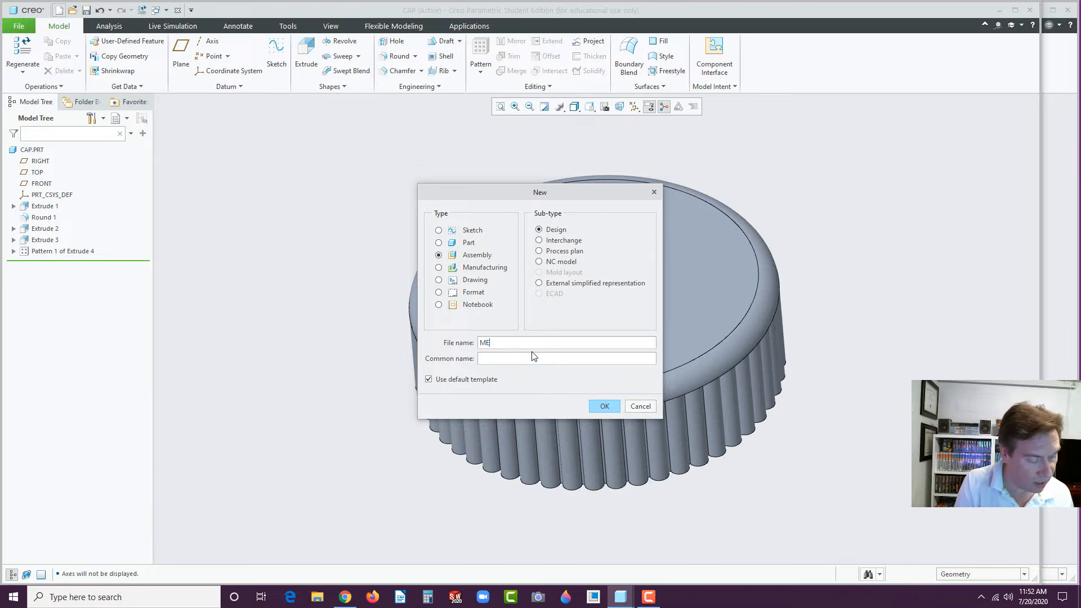
type("D_")
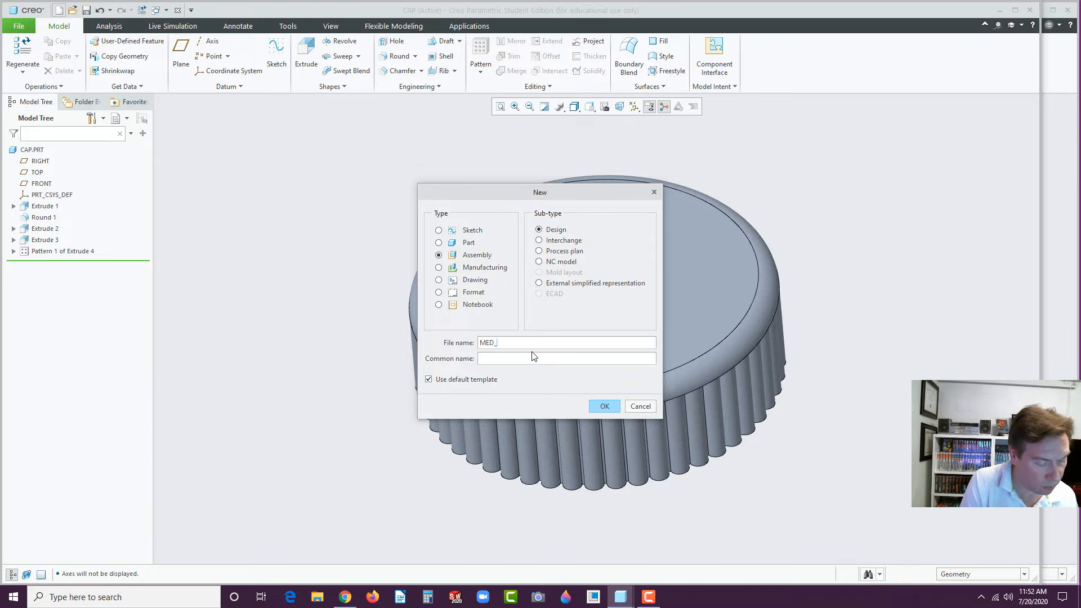
type("BOT")
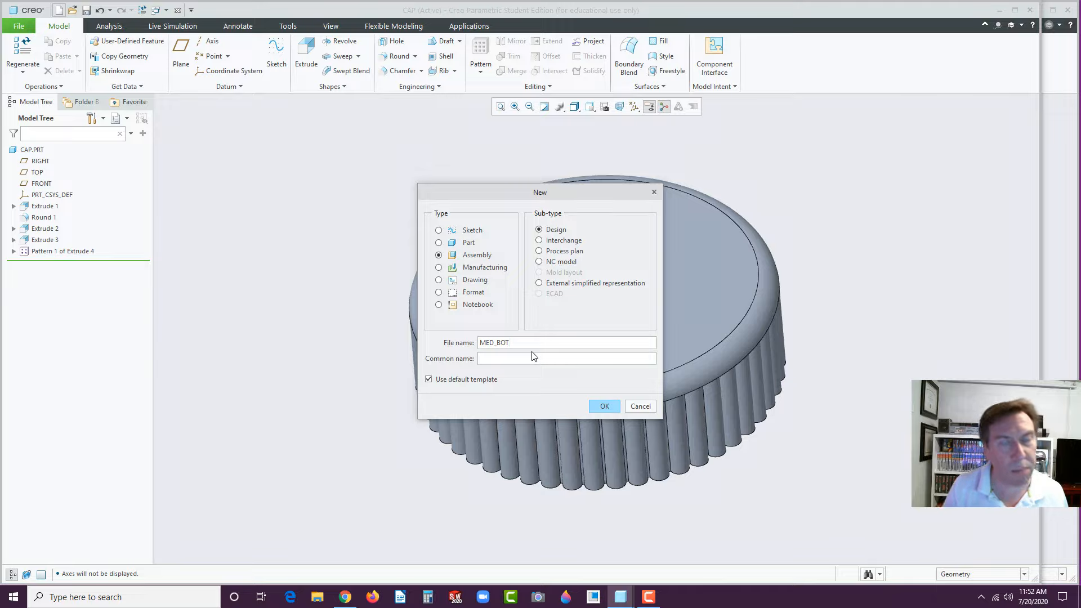
left_click(604, 406)
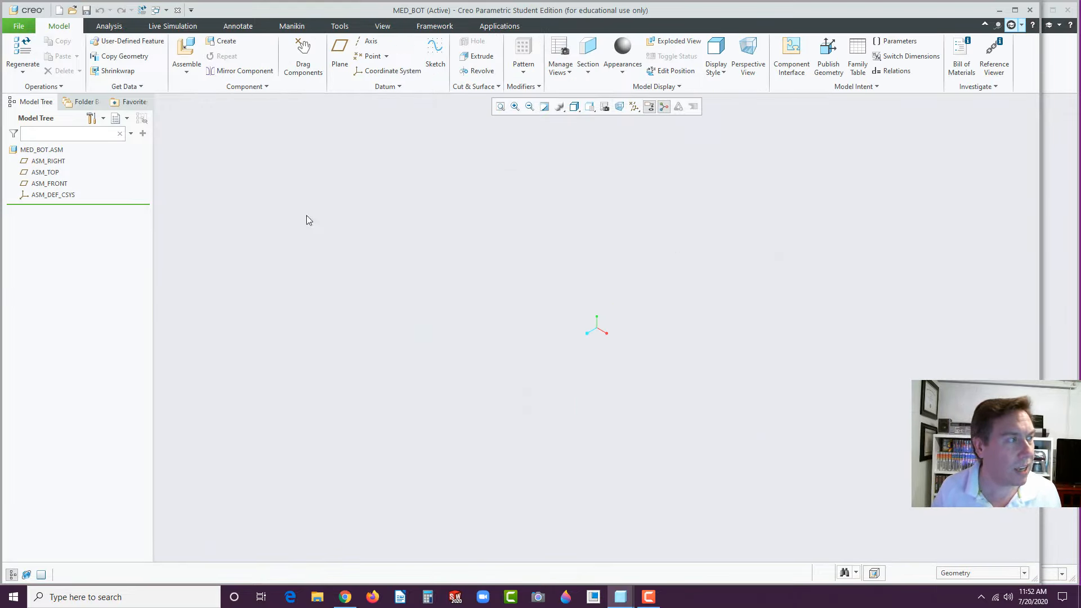
Step: Assemble the in-session bottle.prt into the assembly and fix it in place with a Default constraint
left_click(188, 49)
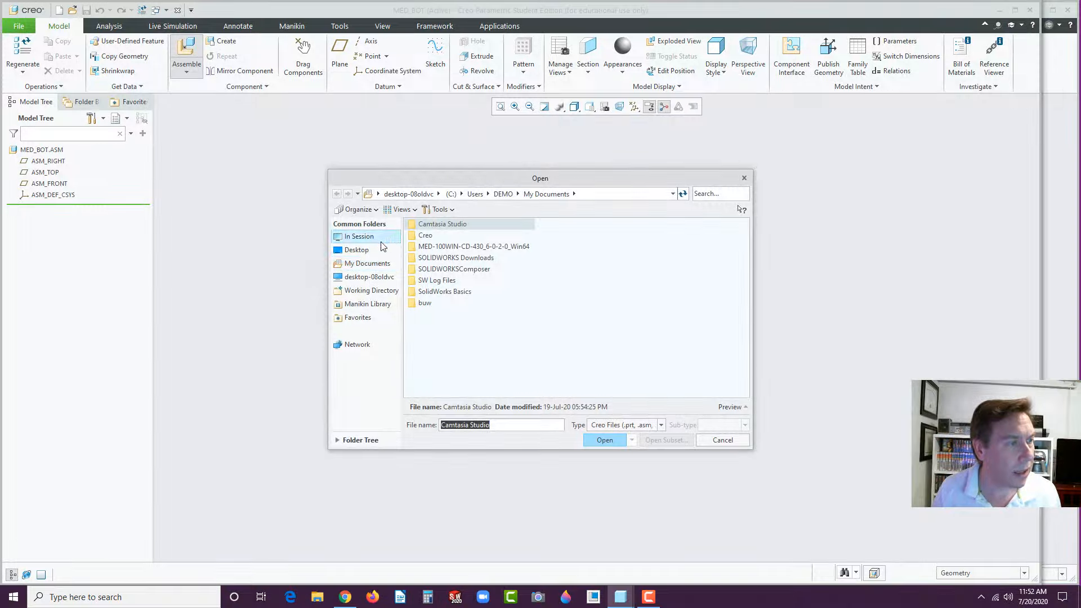
left_click(362, 238)
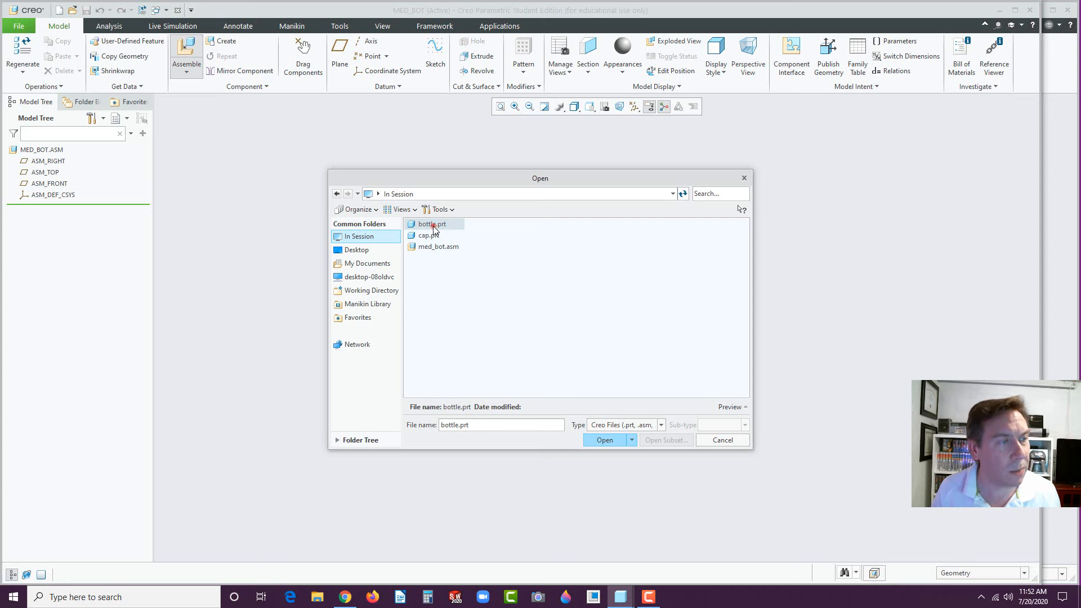
left_click(605, 440)
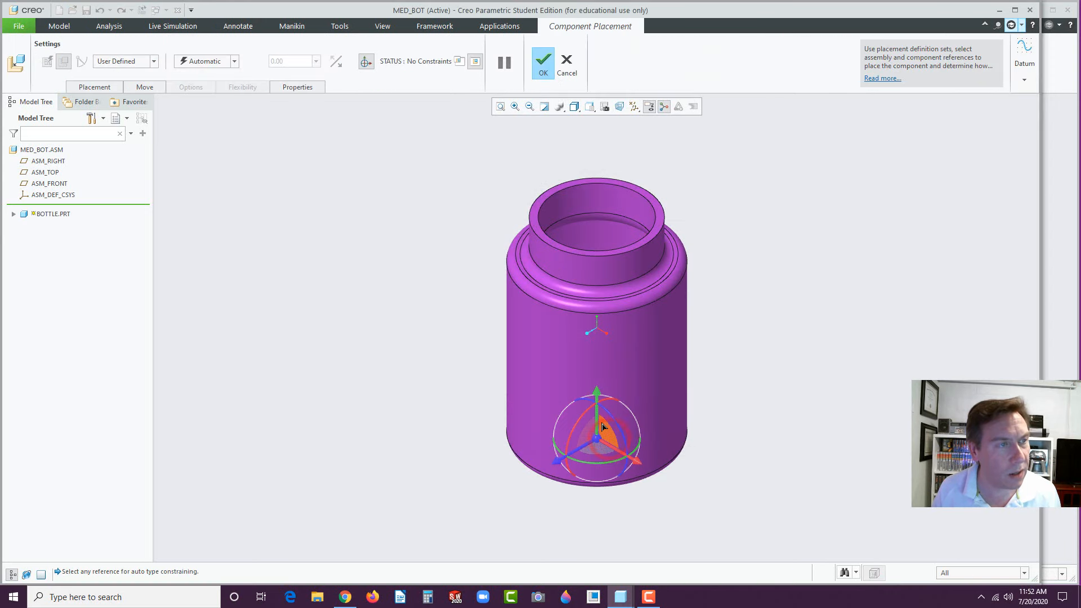
left_click(234, 61)
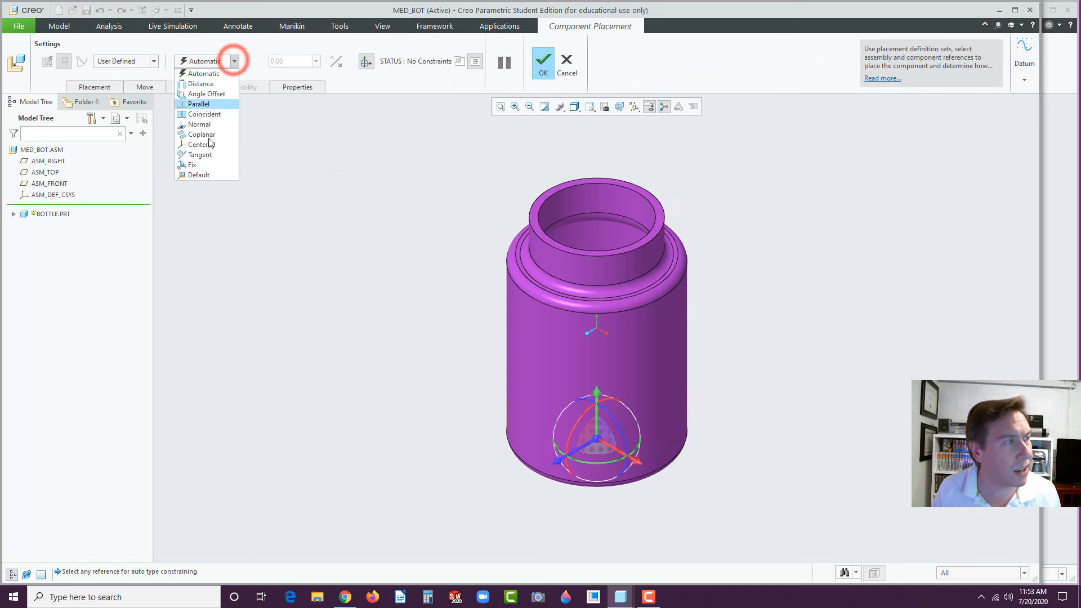
left_click(197, 175)
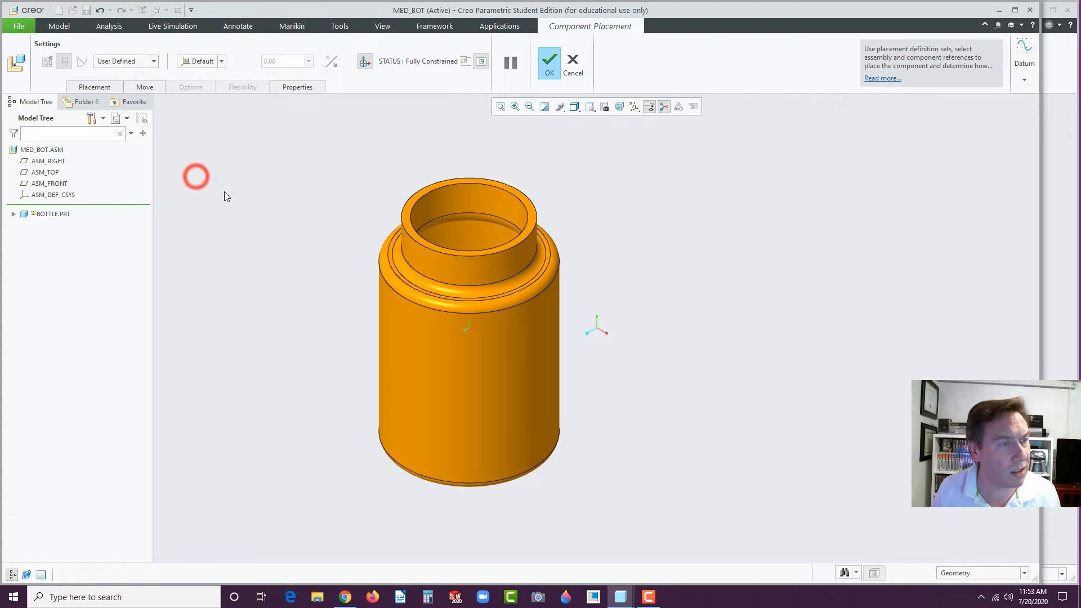
left_click(550, 63)
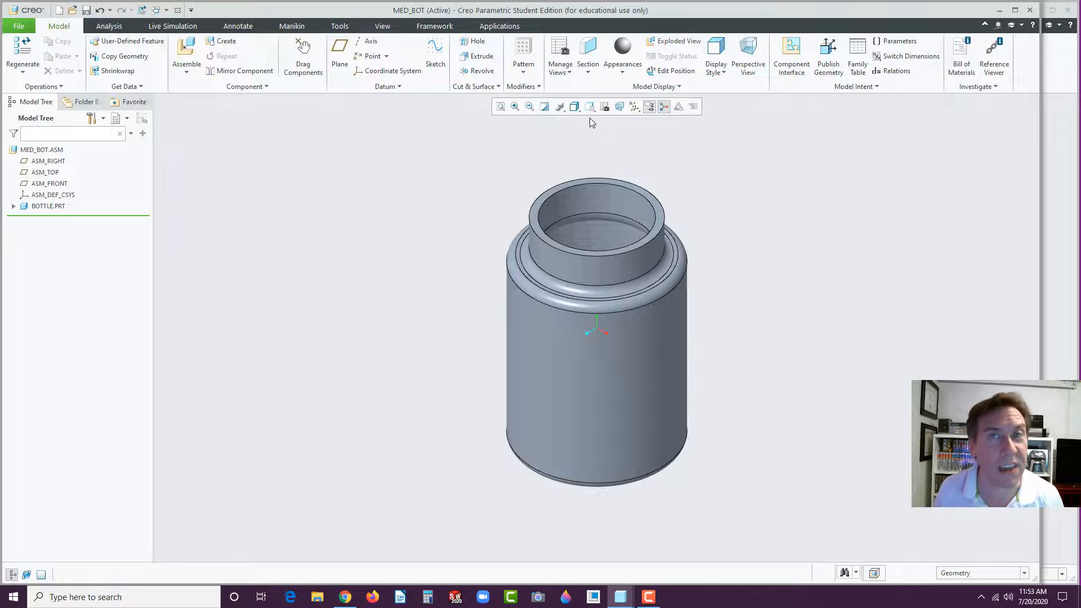
left_click(316, 231)
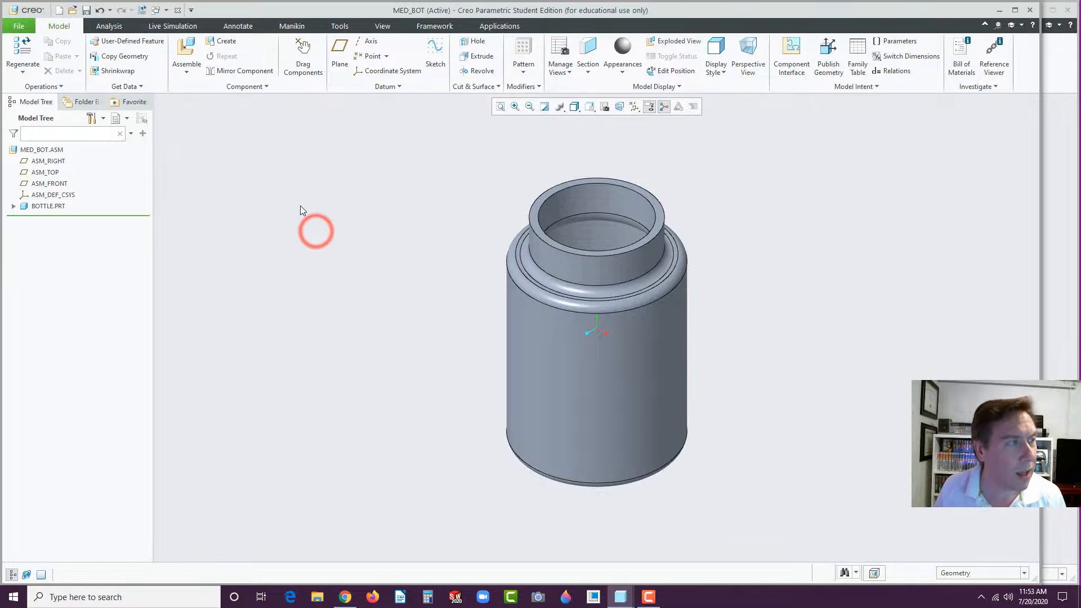
Step: Bring the in-session cap.prt into the assembly and move it straight up above the height of the bottle's neck
left_click(187, 49)
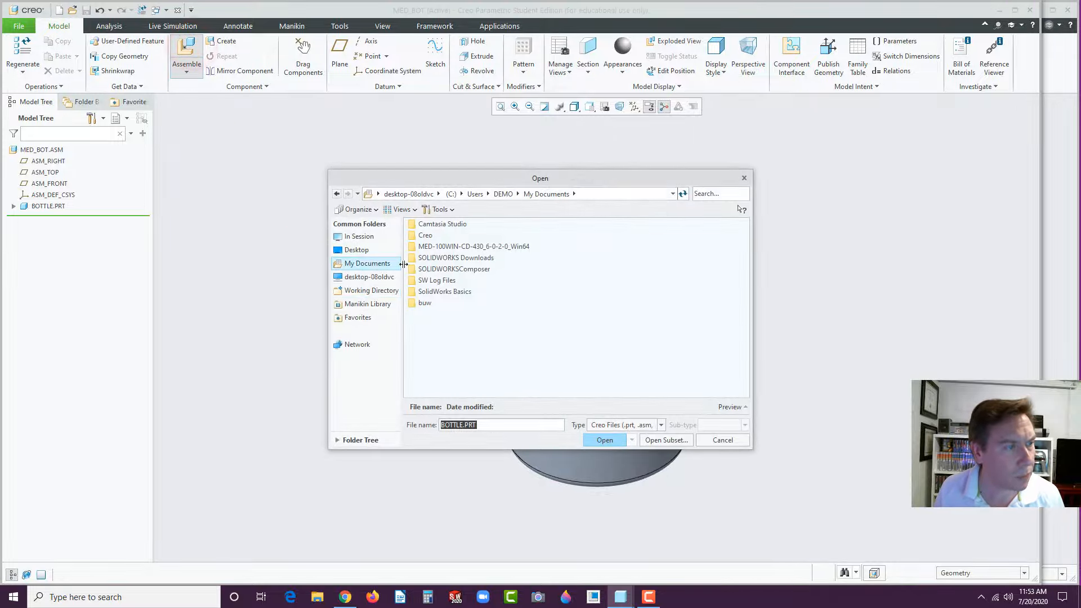
left_click(358, 237)
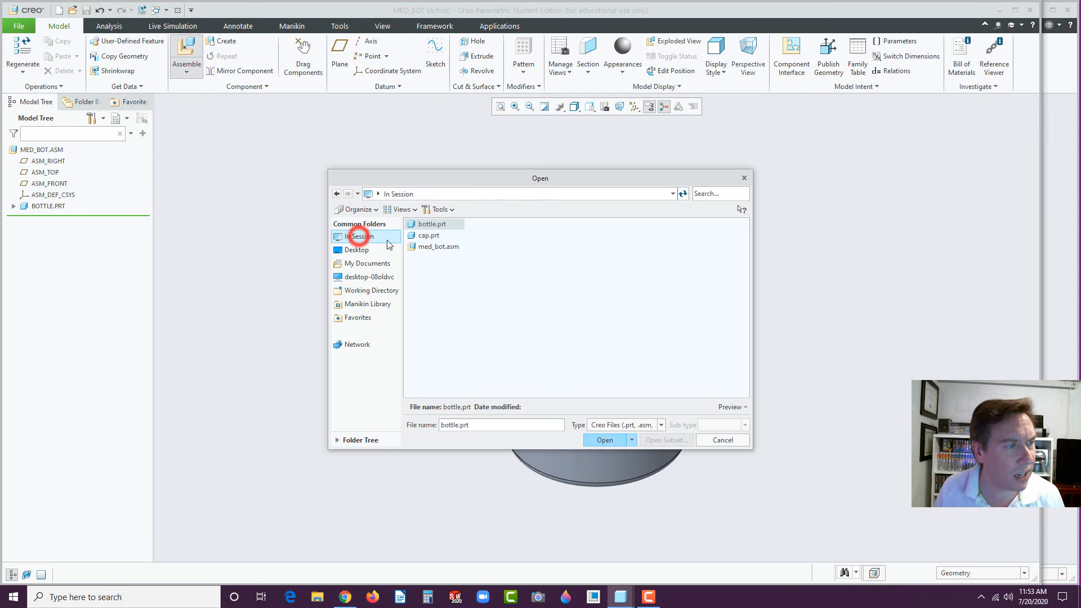
left_click(429, 235)
left_click(605, 440)
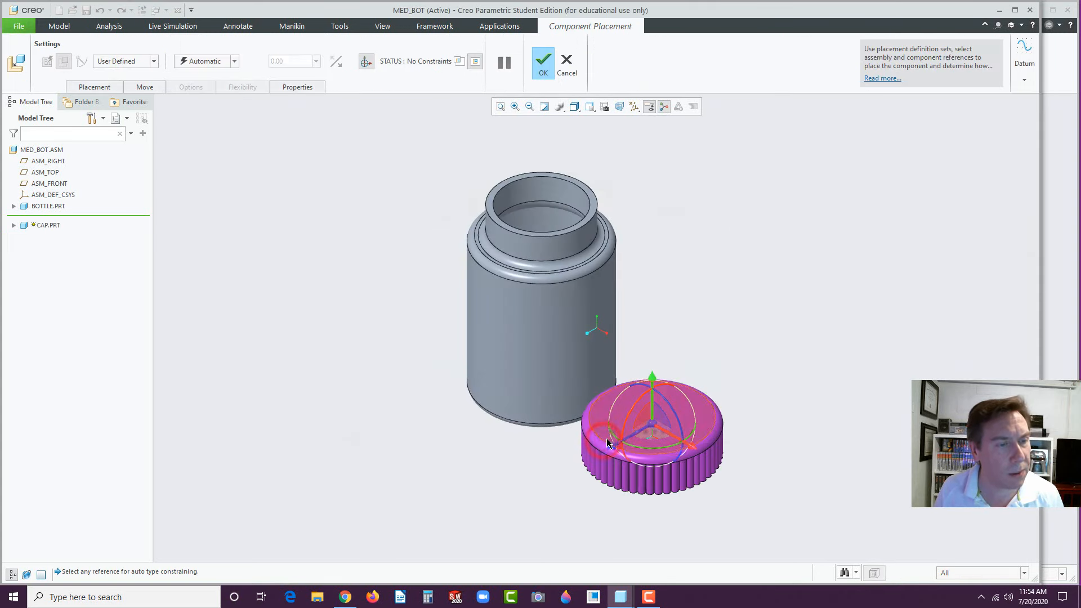
left_click_drag(652, 374, 668, 99)
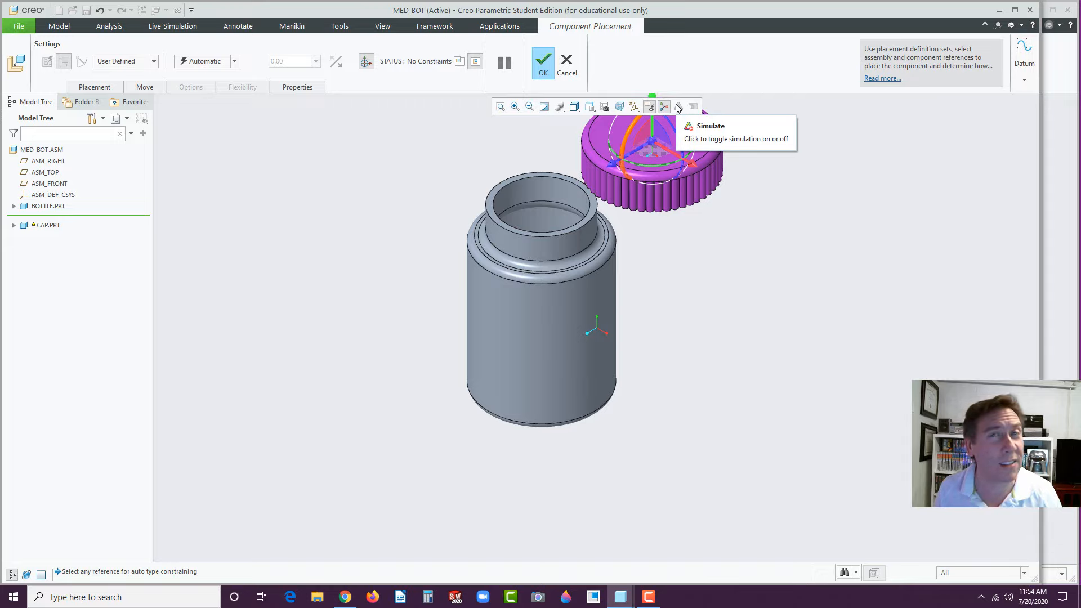
Step: Align the cap with the bottle by making the cap's inner cylindrical surface coincident with the outside of the bottle's neck
scroll(637, 298, "up", 2)
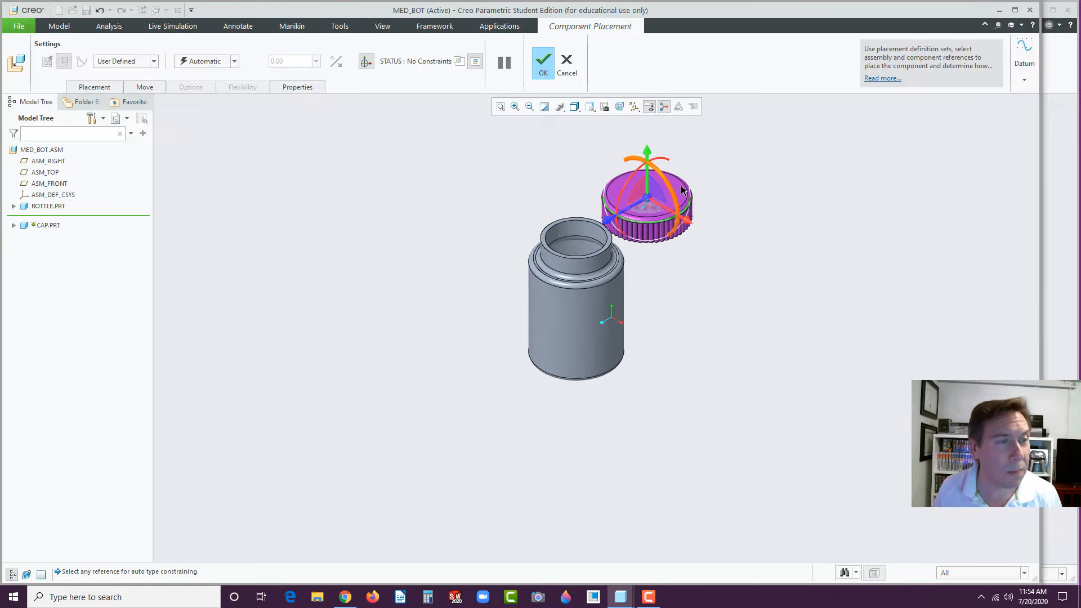
scroll(680, 185, "down", 2)
middle_click_drag(657, 290, 489, 244)
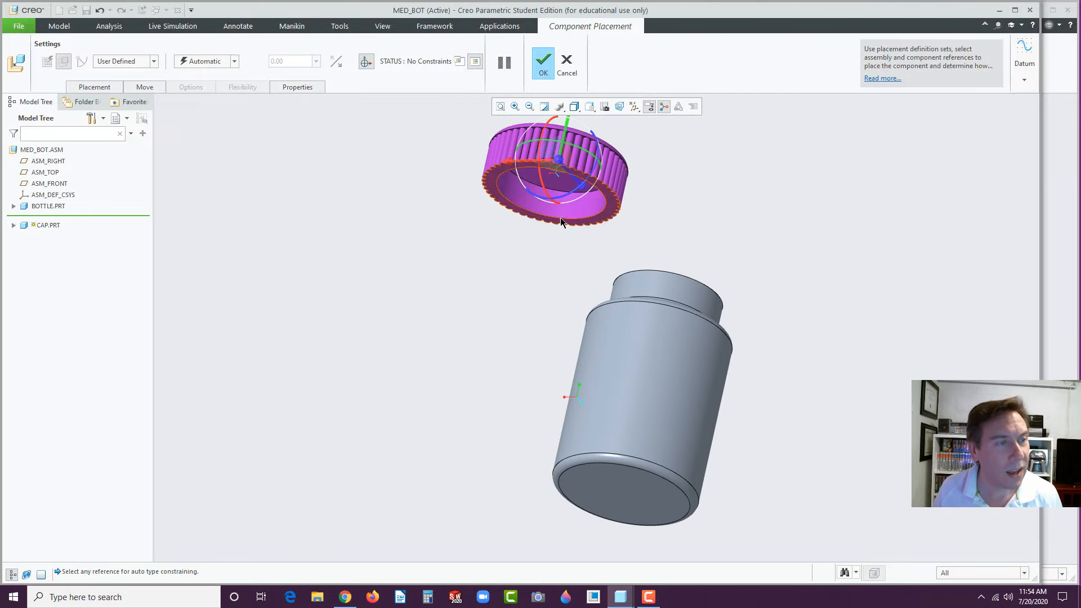
left_click(581, 212)
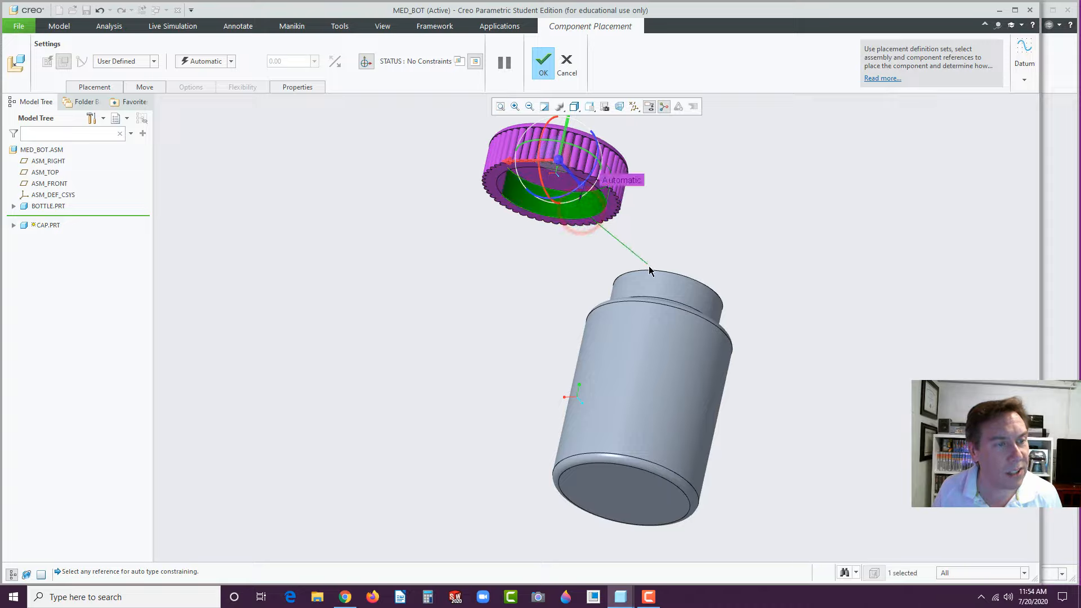
left_click(650, 281)
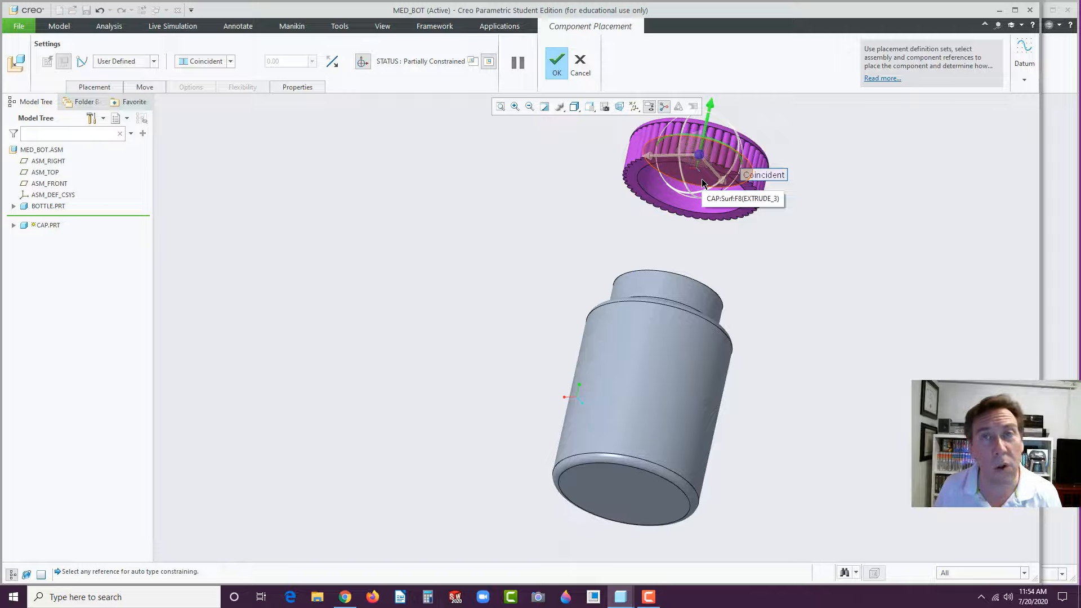
Step: Constrain the cap's inner top face to the bottle's rim as Coincident and complete the cap placement
left_click(701, 178)
middle_click_drag(741, 252, 675, 394)
scroll(676, 394, "up", 3)
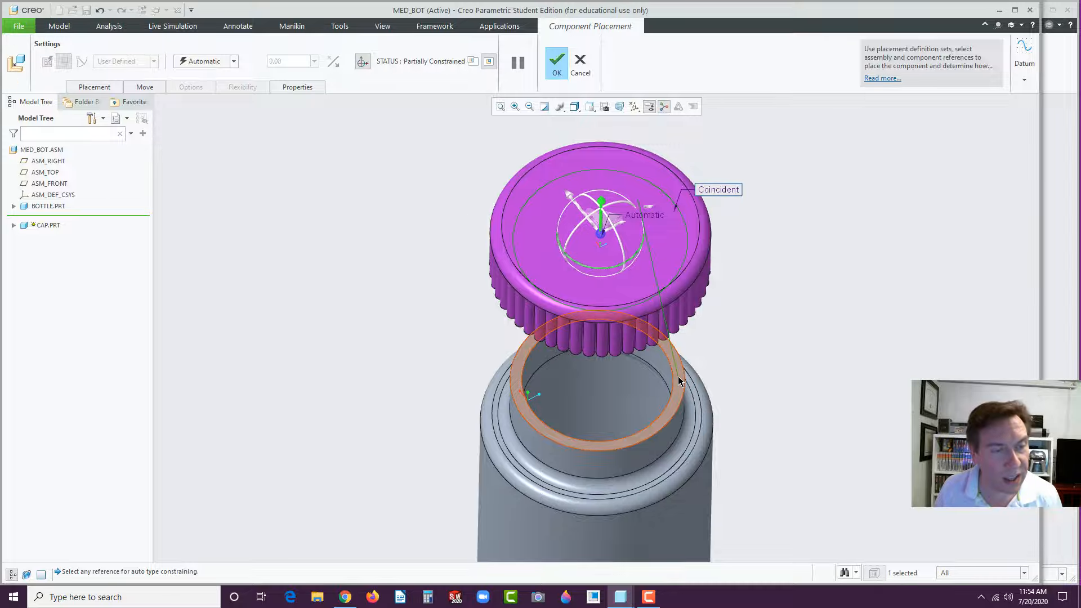
left_click(679, 381)
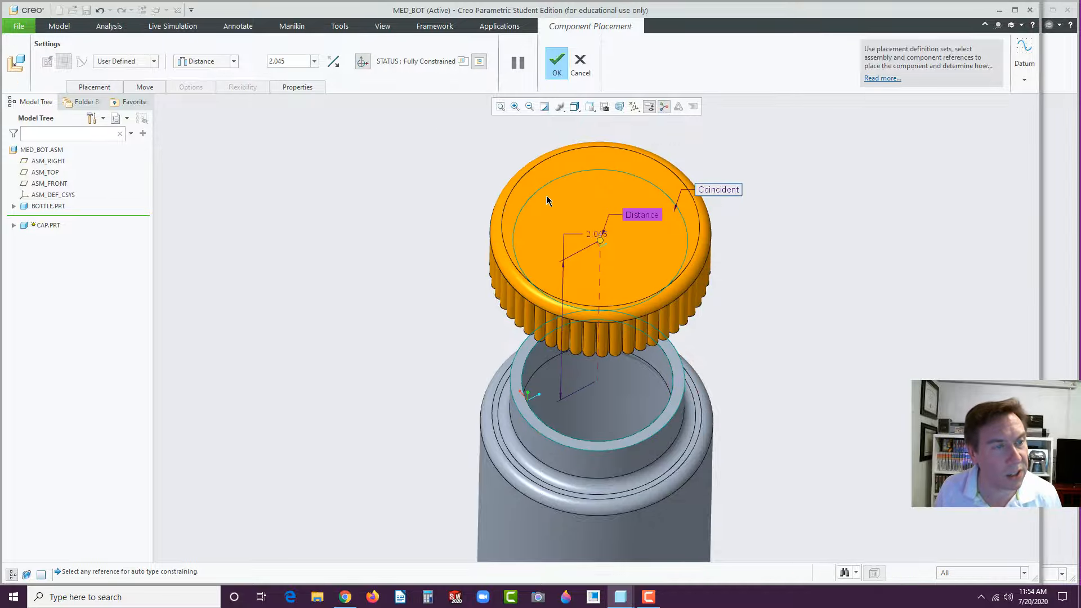
left_click(232, 60)
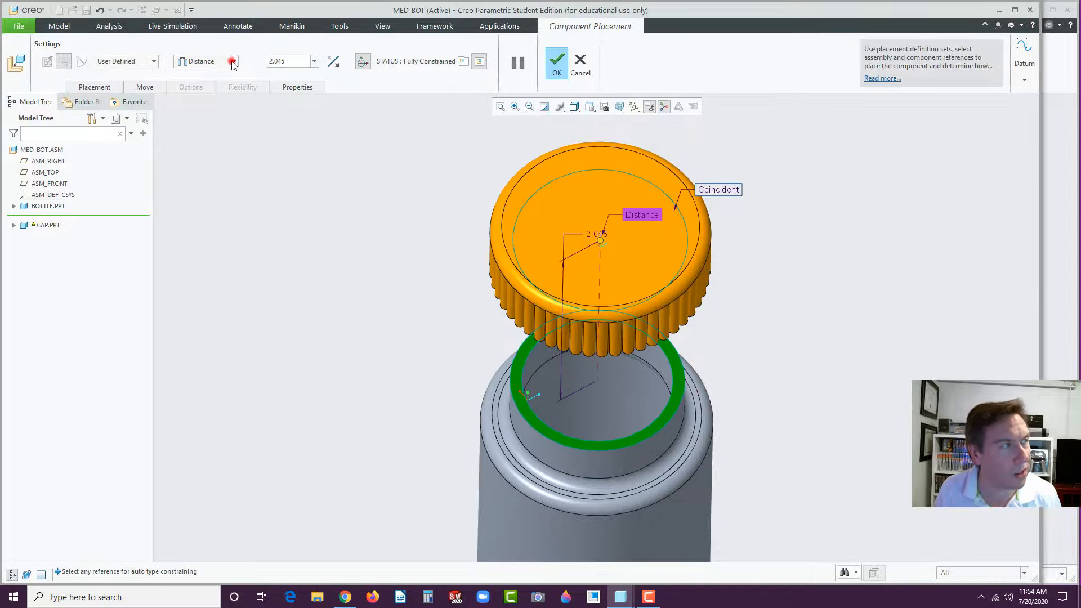
left_click(194, 102)
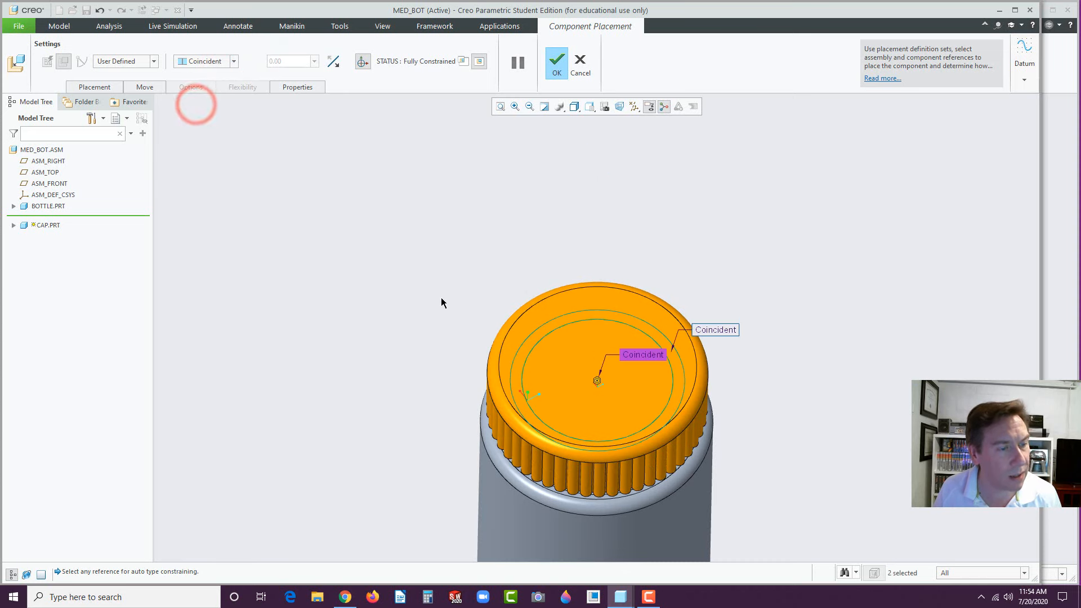
left_click(556, 61)
left_click(405, 252)
Step: Inspect the assembled bottle and cap from several angles, including the gap between the cap's lower edge and the bottle's shoulder
scroll(423, 335, "down", 5)
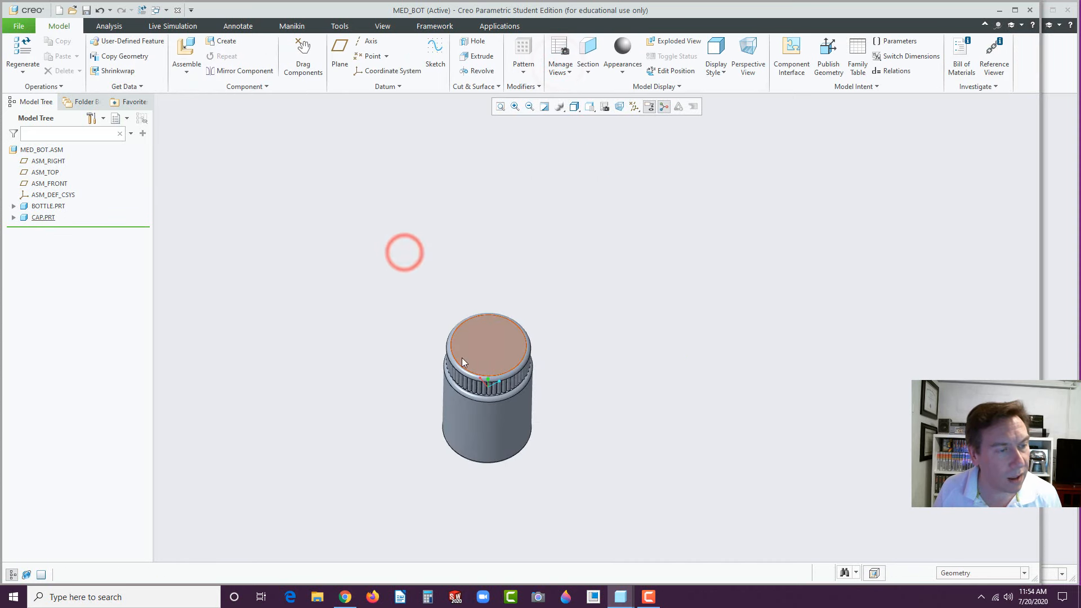
middle_click_drag(461, 358, 439, 328)
scroll(480, 385, "down", 5)
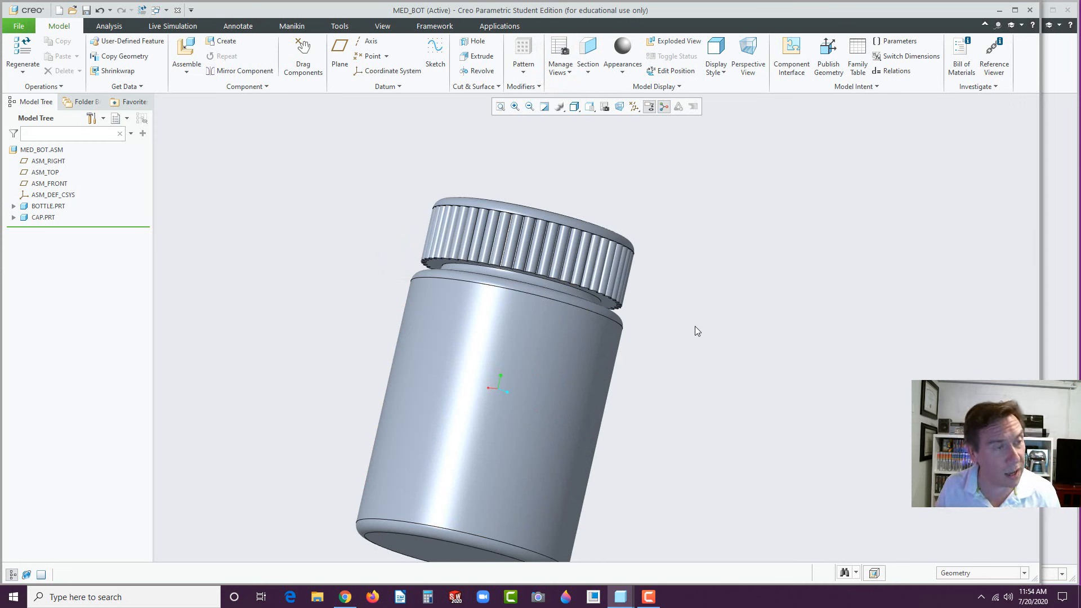
scroll(578, 317, "down", 6)
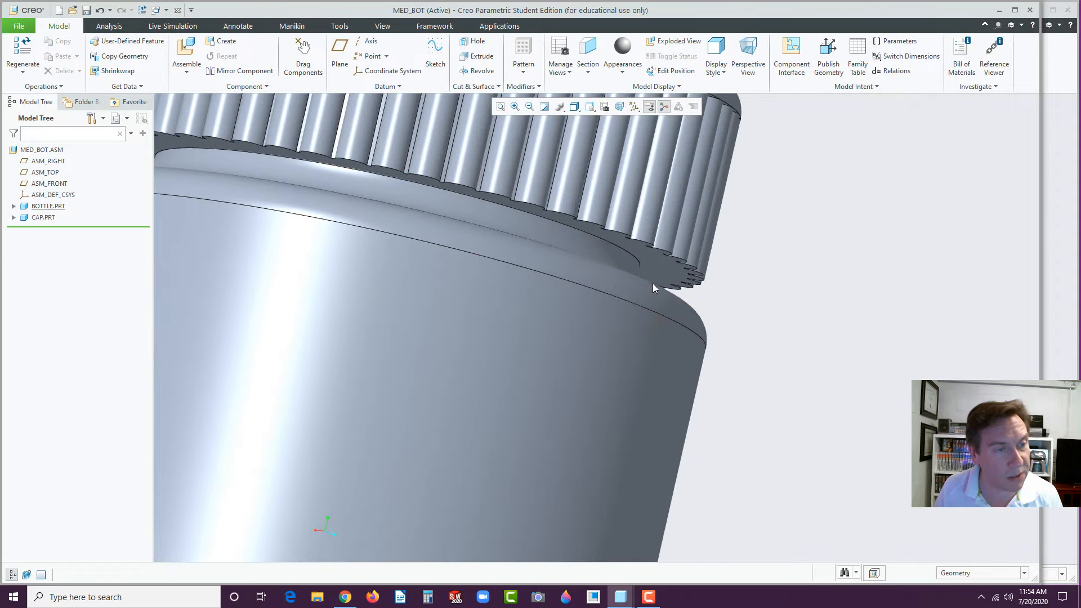
middle_click_drag(664, 272, 599, 496)
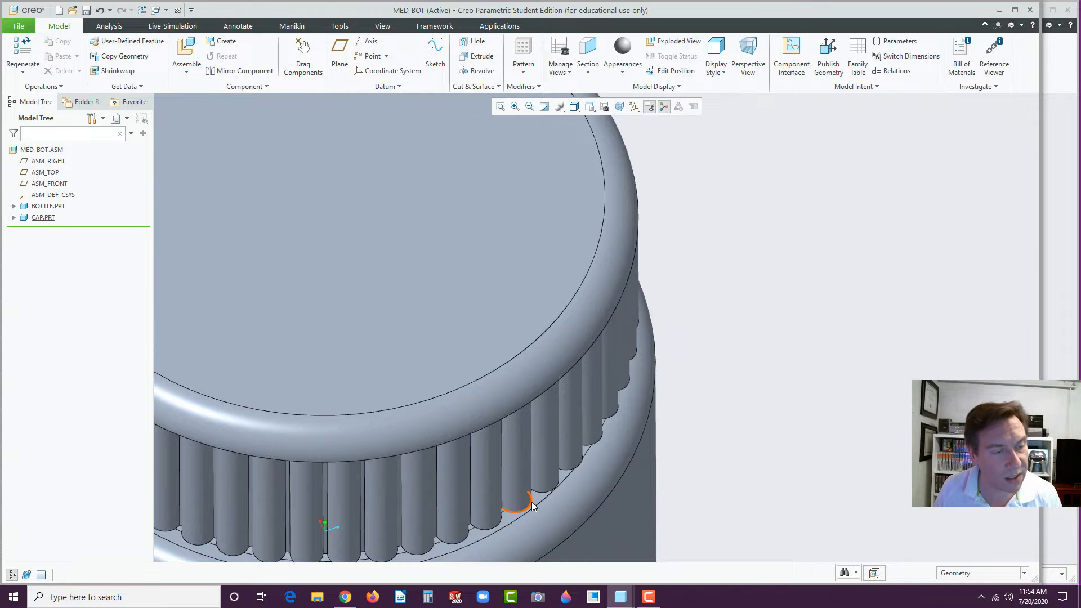
scroll(555, 478, "up", 5)
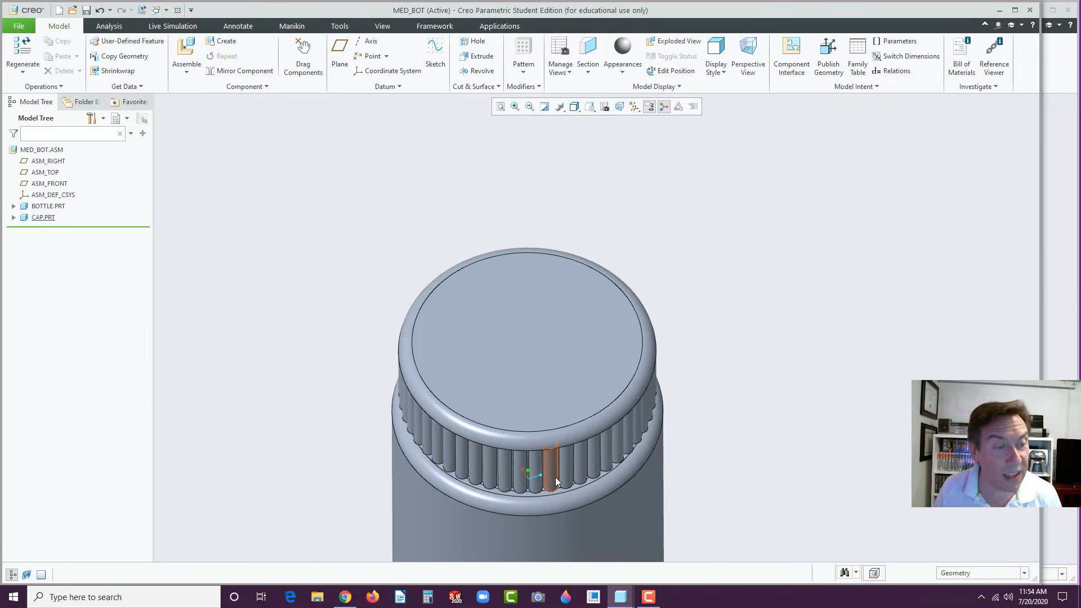
middle_click_drag(556, 477, 569, 420)
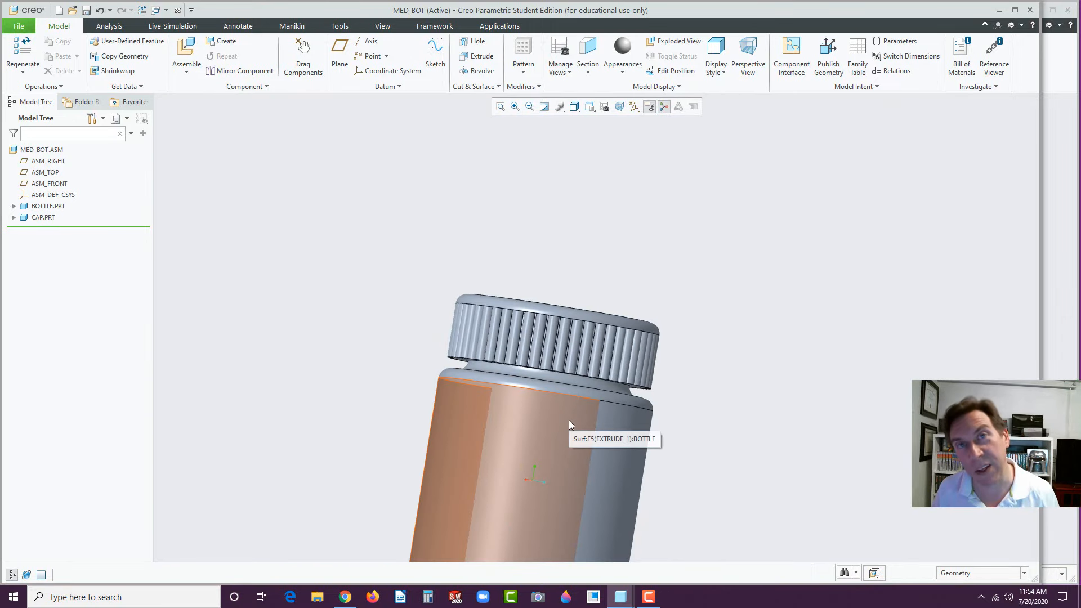
scroll(673, 357, "up", 5)
scroll(639, 427, "down", 4)
middle_click_drag(715, 338, 735, 356)
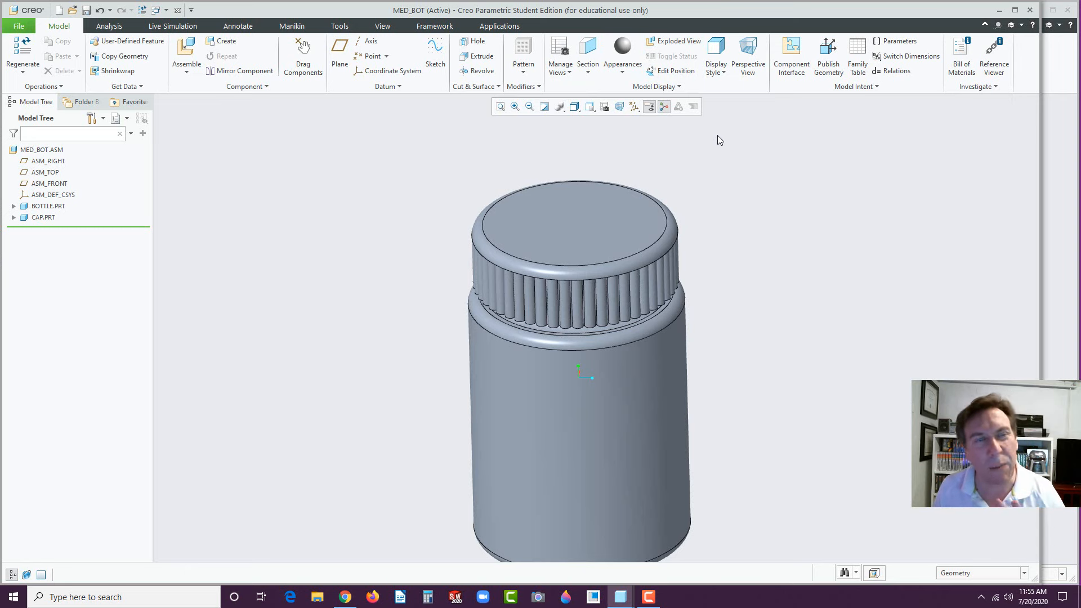
scroll(770, 270, "down", 3)
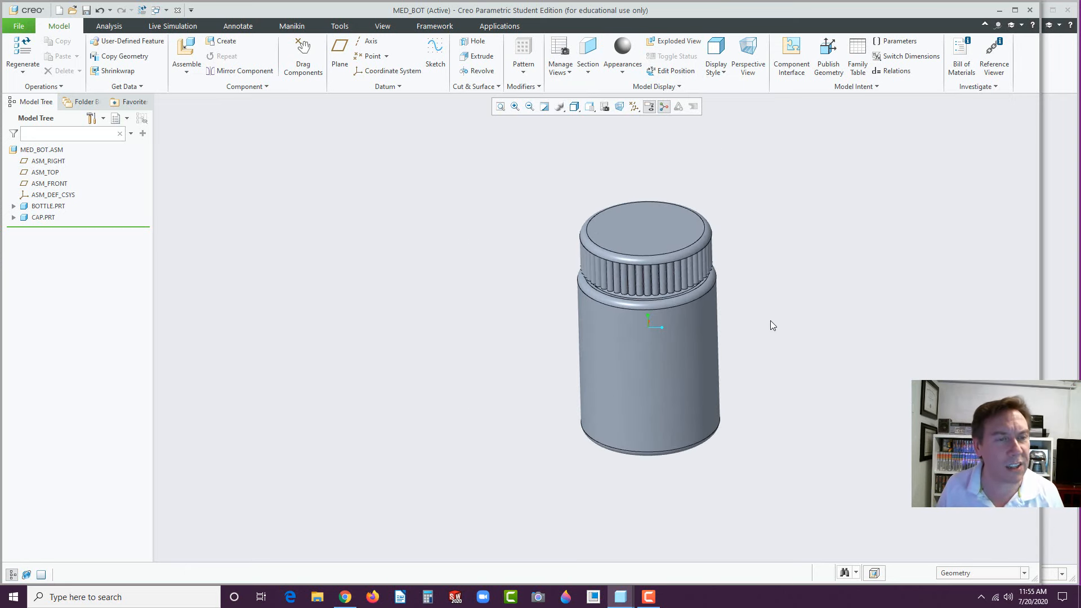
Step: Start a new Drawing file named MED_BOT
left_click(407, 220)
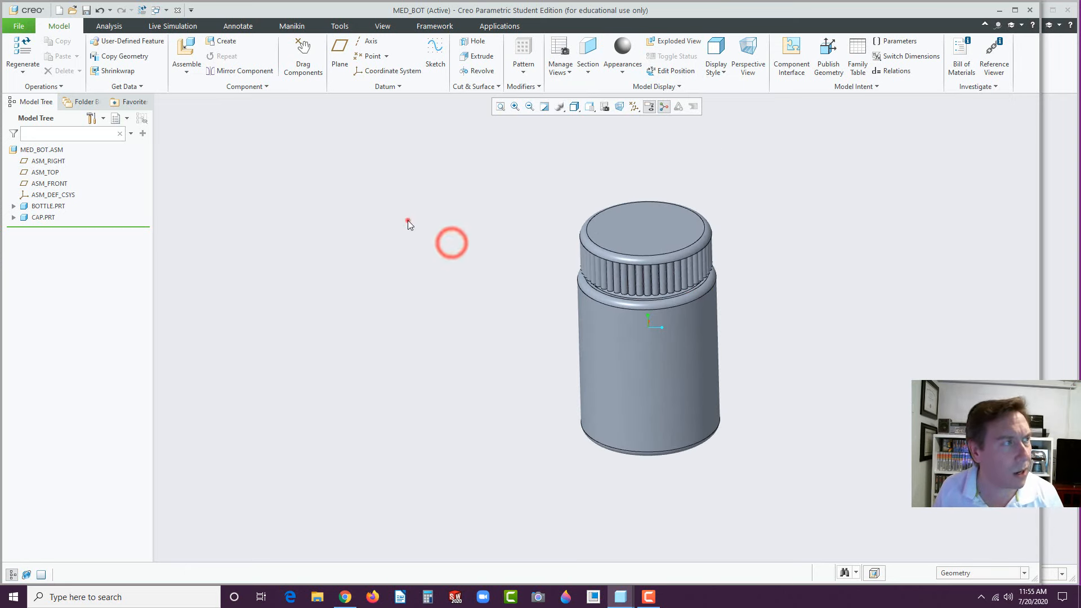
left_click(59, 11)
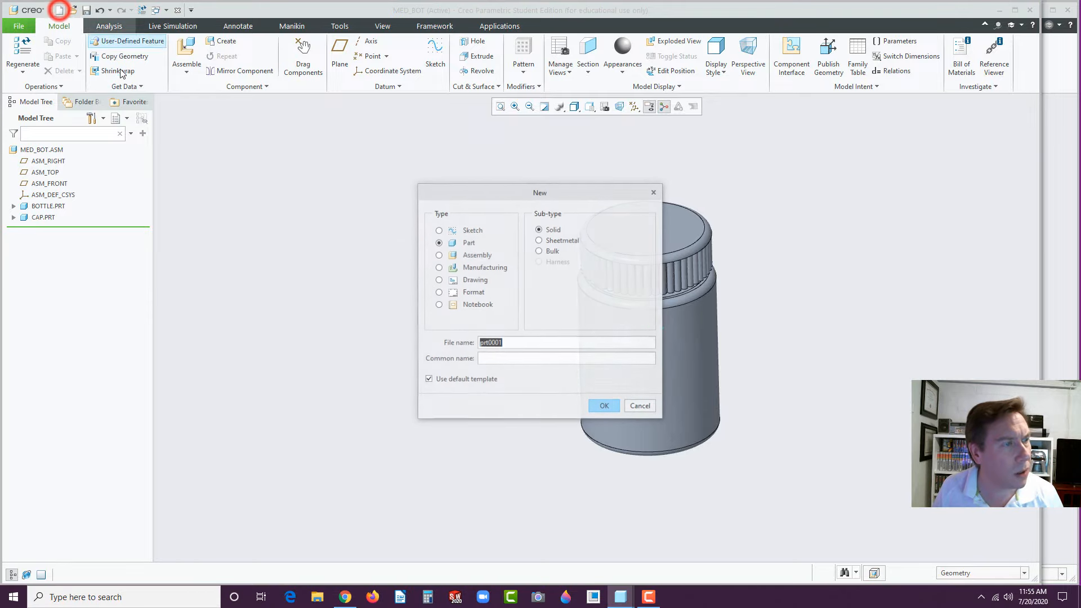
left_click(438, 280)
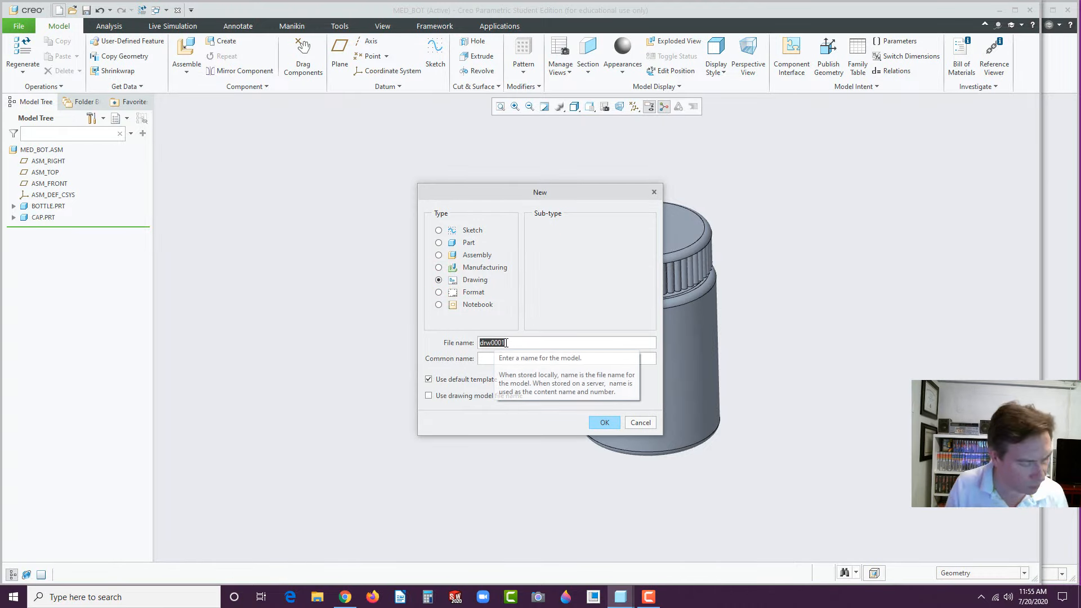
type("MED_BOT")
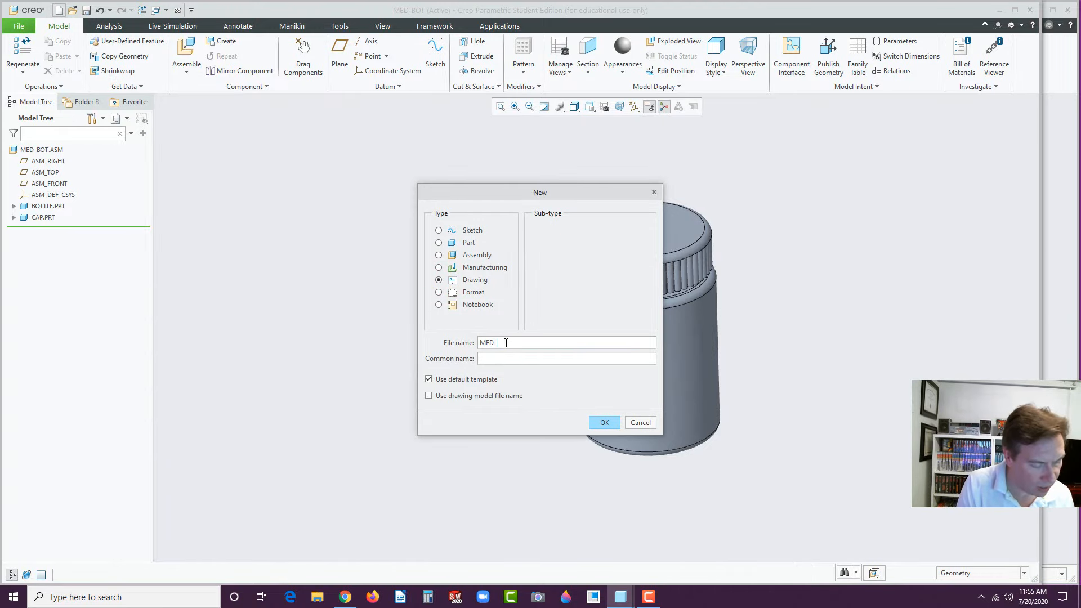
left_click(599, 423)
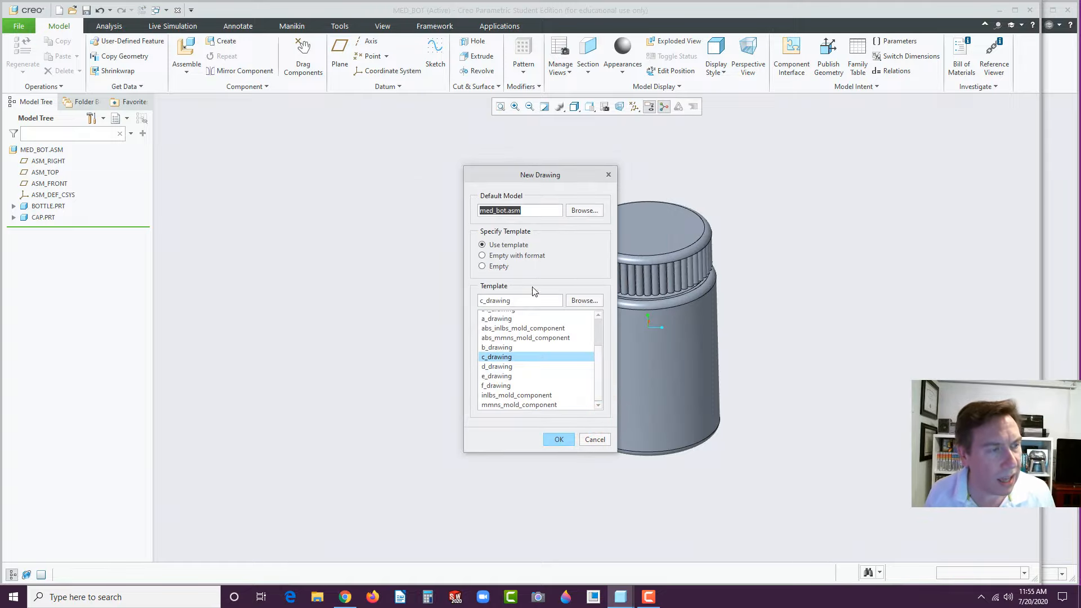
Step: Set the drawing to Empty with format, choose the system format a.frm and create the drawing
left_click(483, 256)
left_click(583, 300)
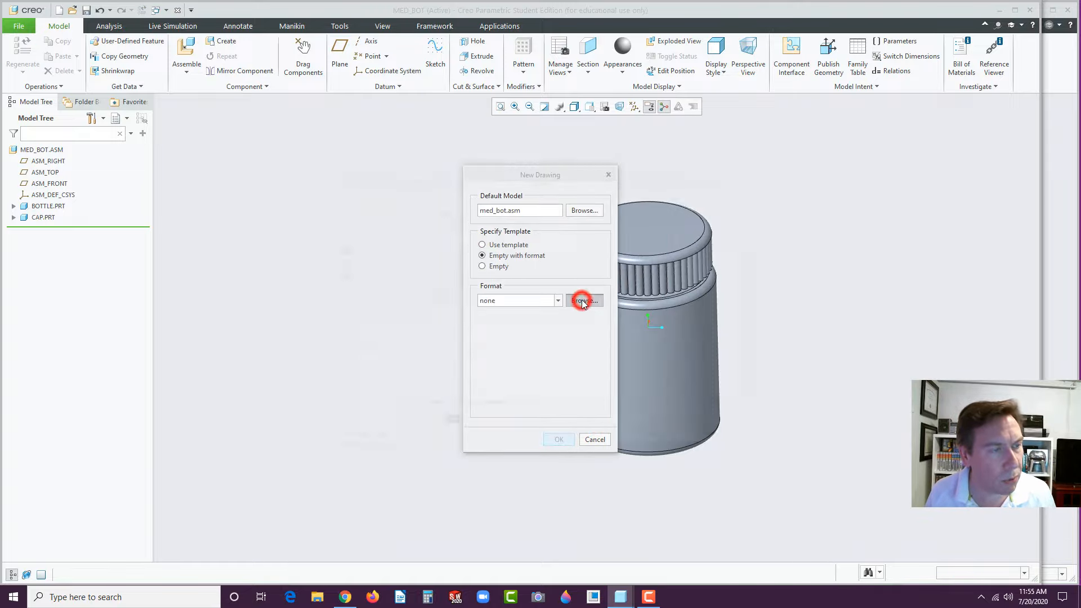
left_click(420, 224)
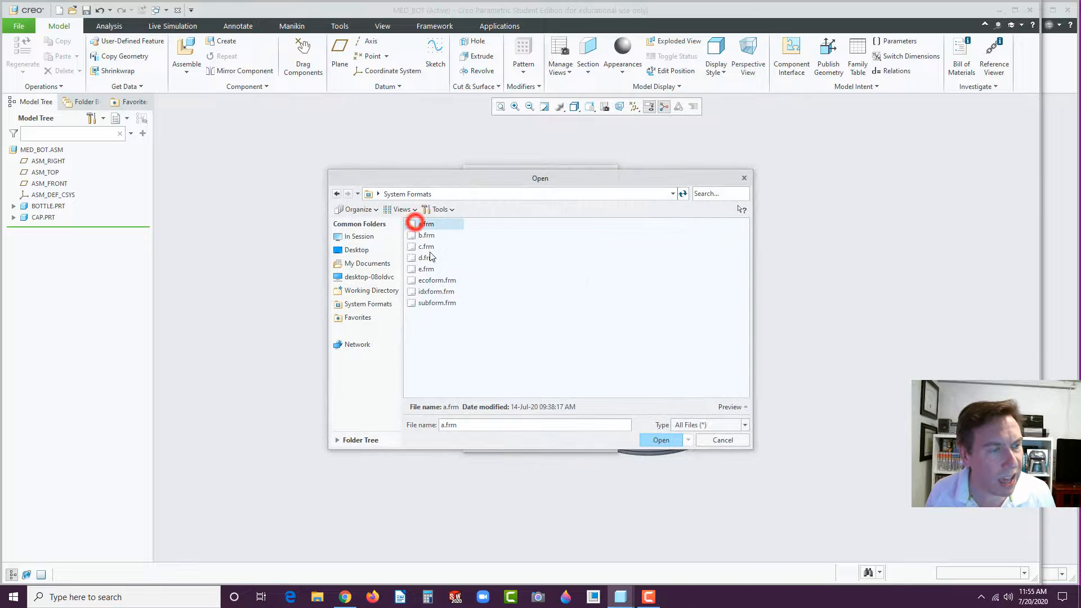
left_click(662, 439)
left_click(557, 439)
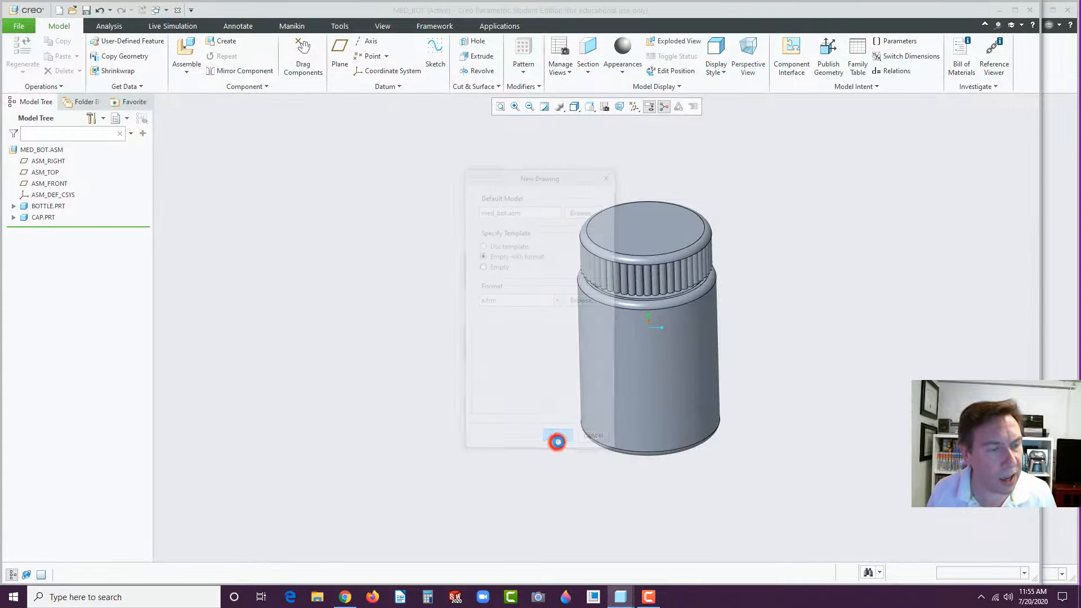
Step: Insert a general view of the assembly with no combined state on the sheet's left half, in FRONT orientation
left_click(289, 57)
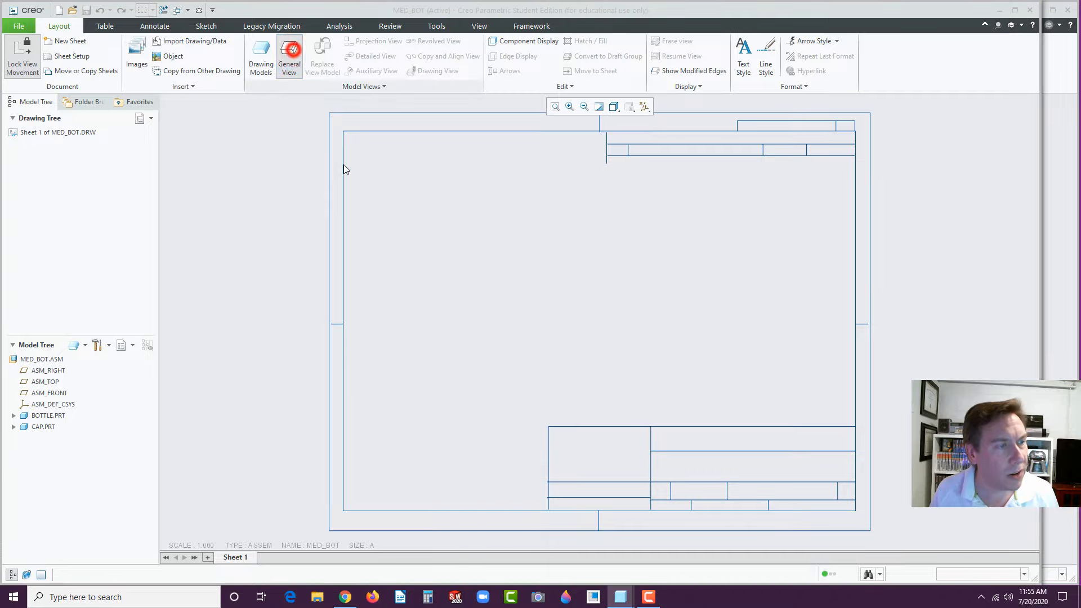
left_click(546, 373)
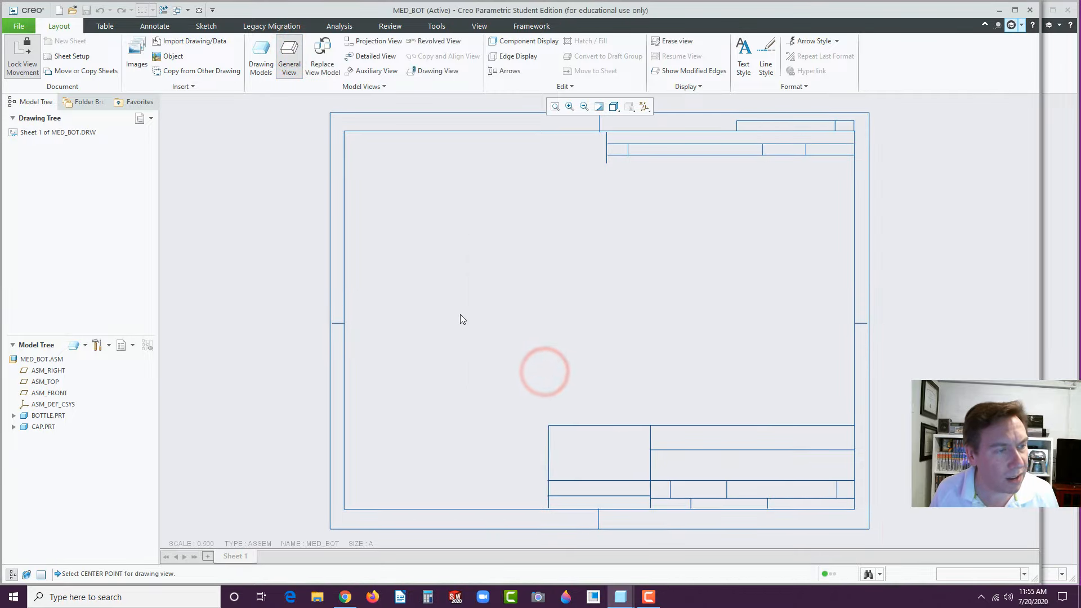
left_click(438, 342)
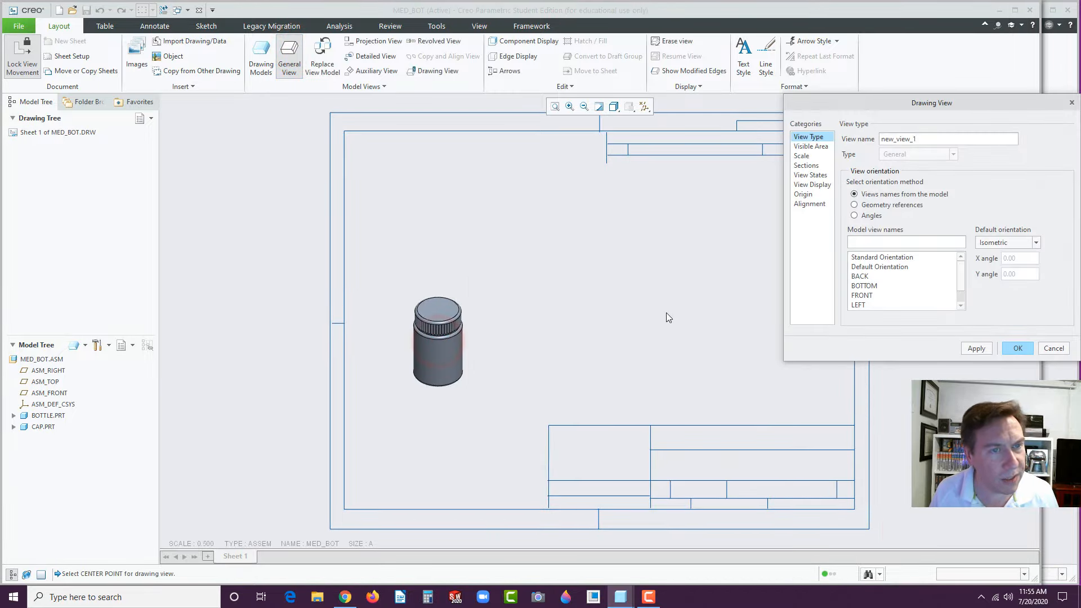
left_click(866, 296)
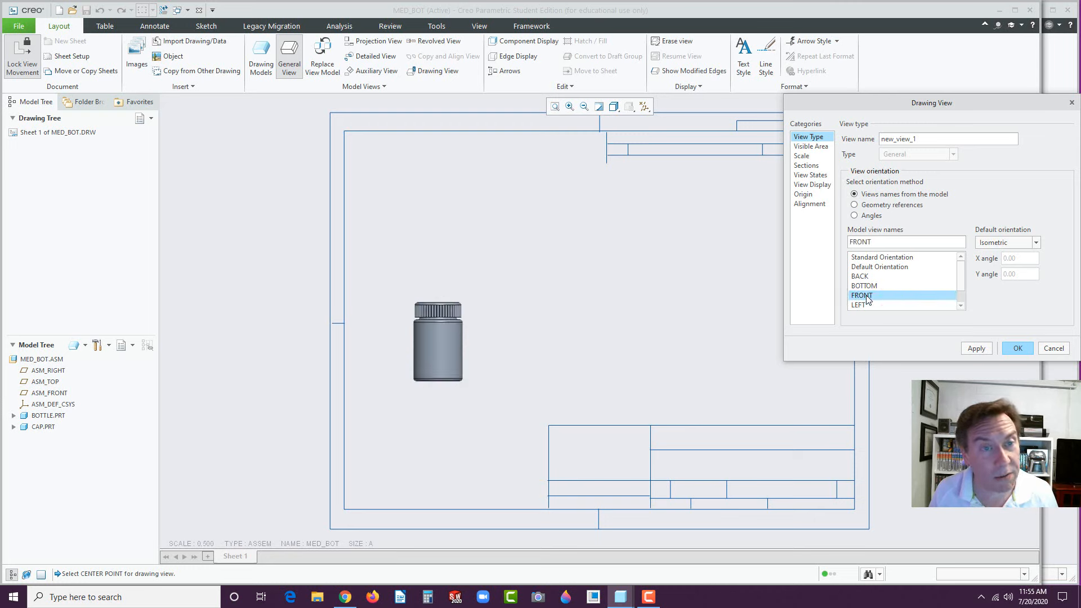
Step: Set the front view's display style to No Hidden and its tangent edges to Phantom
left_click(811, 185)
left_click(953, 151)
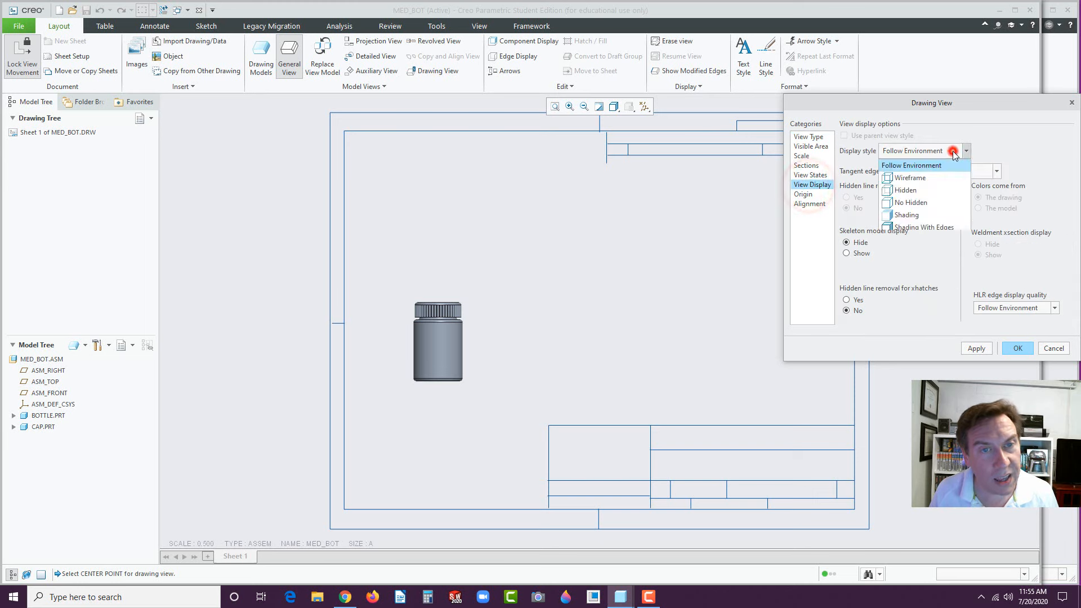
left_click(908, 202)
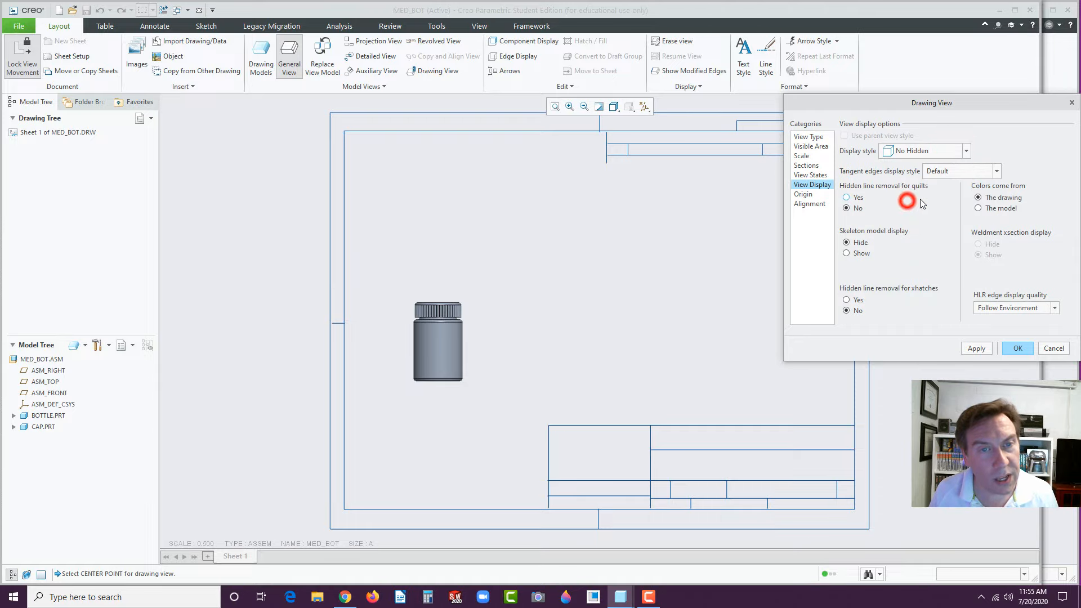
left_click(971, 170)
left_click(948, 247)
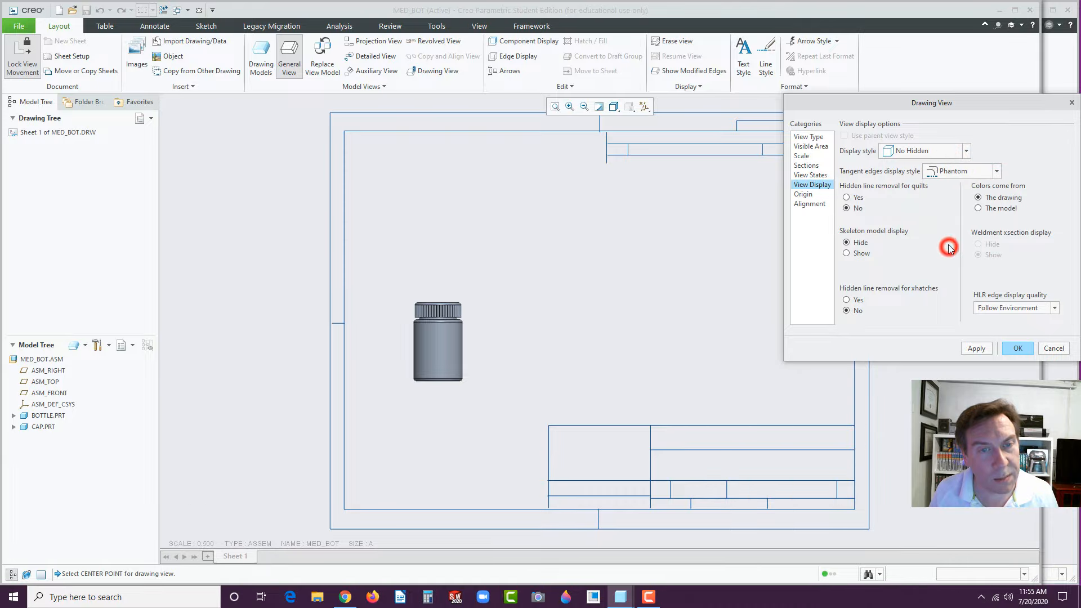
left_click(976, 348)
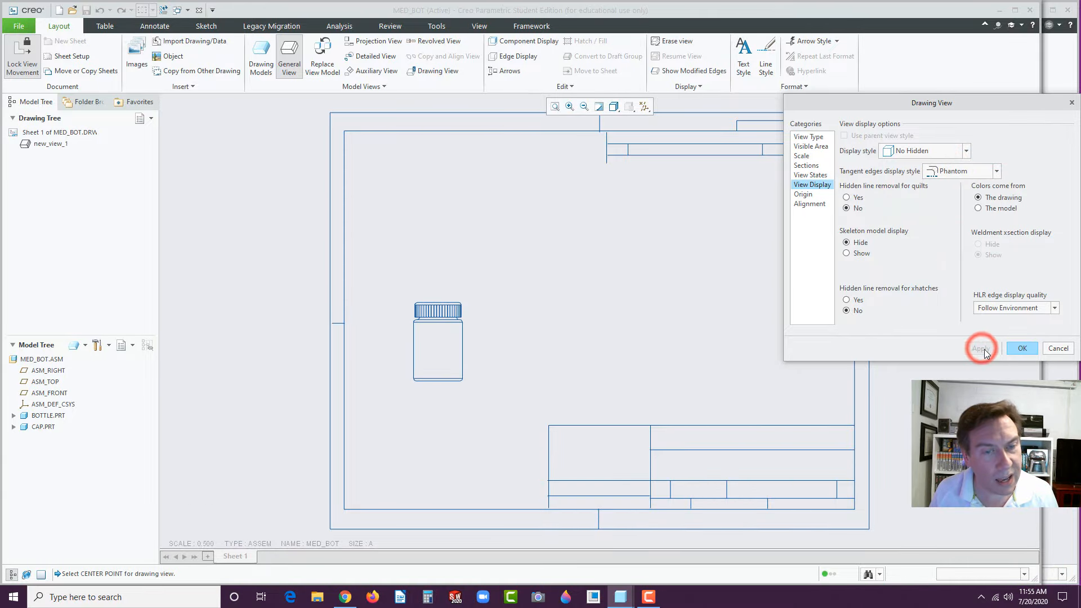
left_click(1022, 350)
Step: Create projection views from the front view, one directly below it and one to its right
scroll(450, 369, "up", 2)
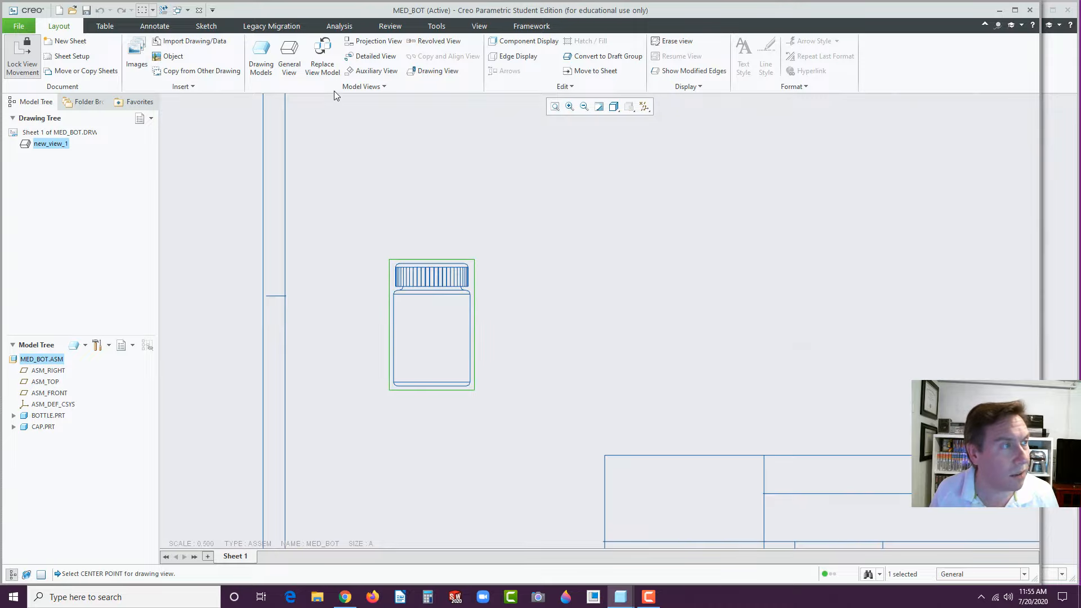
left_click(361, 41)
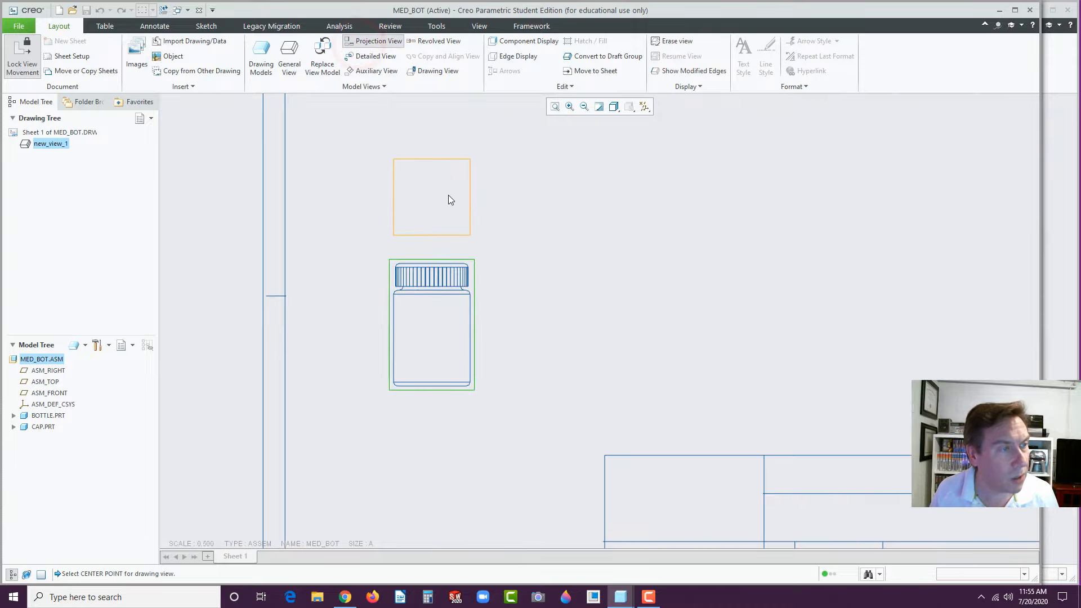
left_click(424, 470)
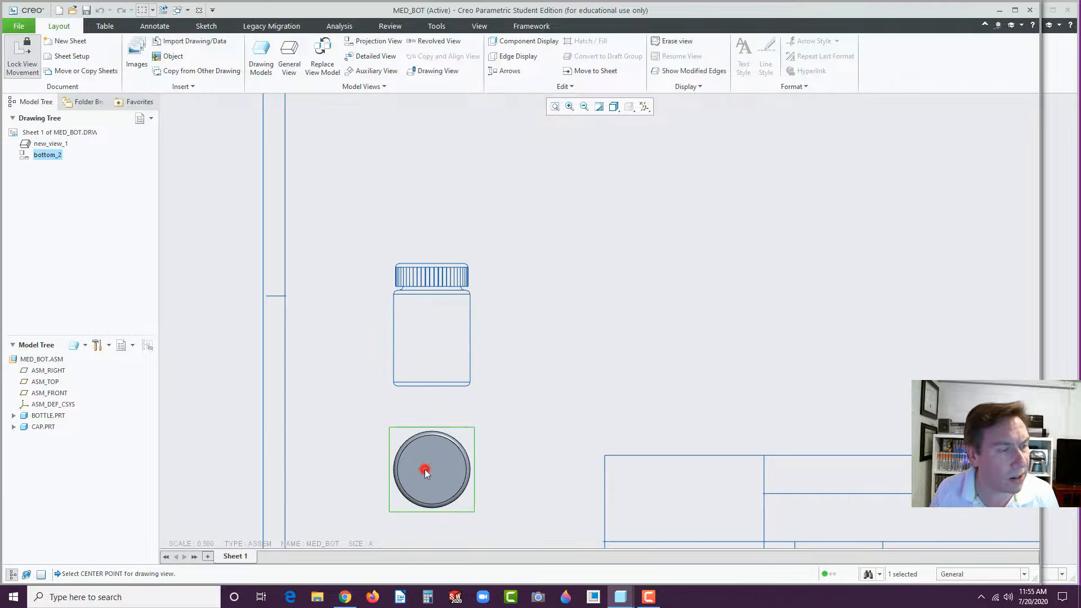
left_click(471, 313)
left_click(378, 42)
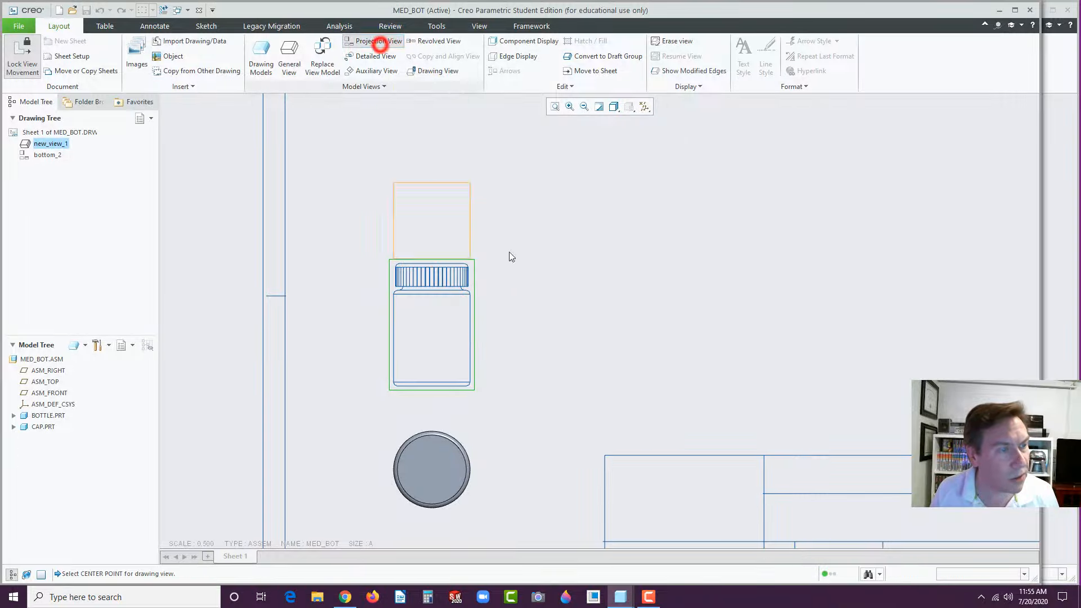
left_click(589, 340)
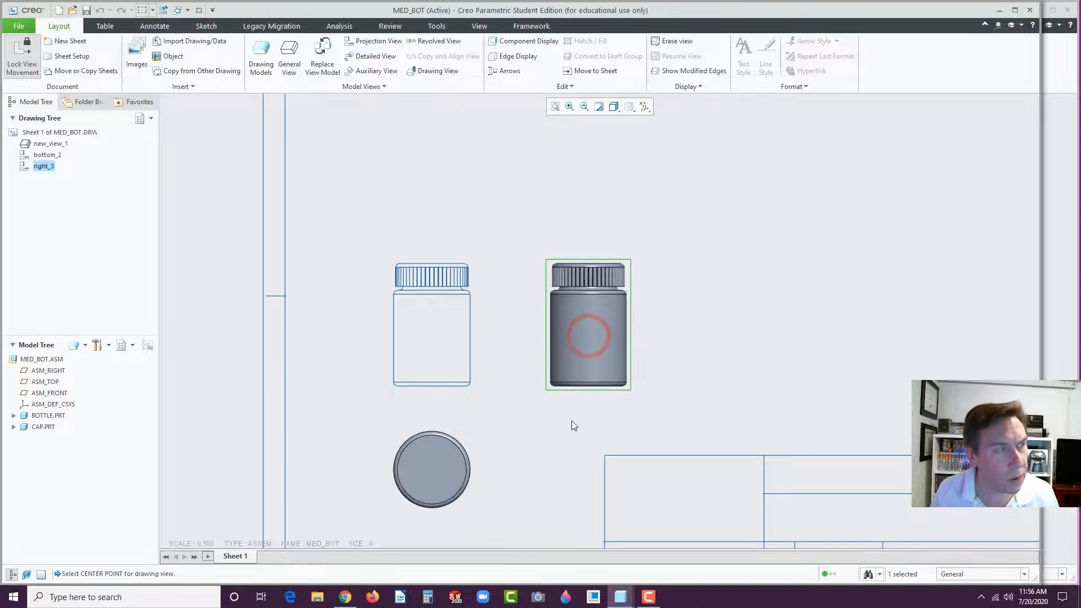
left_click(406, 169)
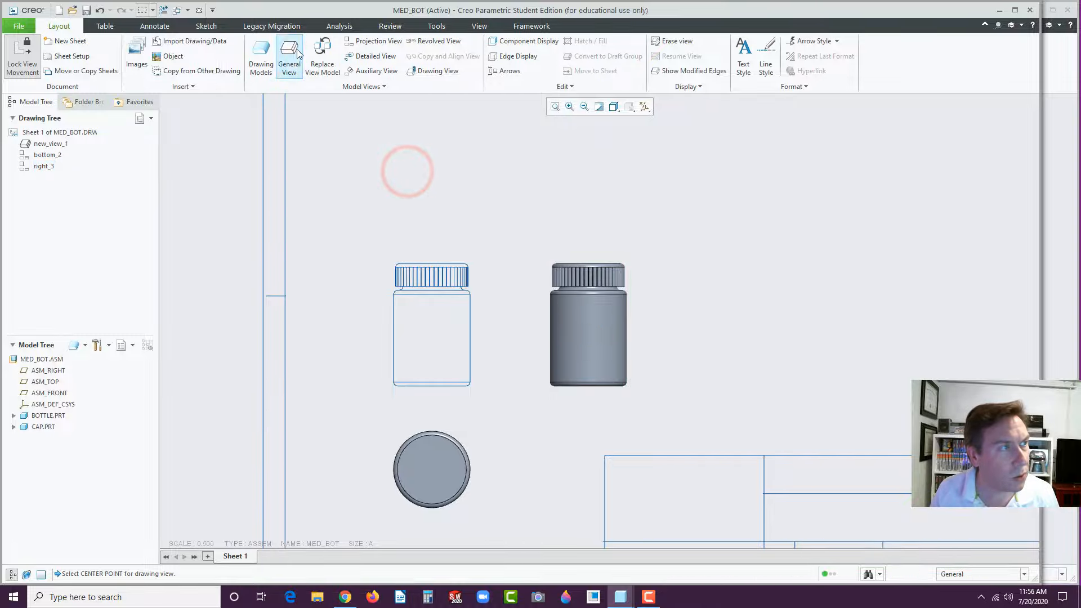
Step: Insert a second general view with no combined state in the sheet's upper right area, keeping the isometric default orientation
left_click(289, 56)
left_click(550, 373)
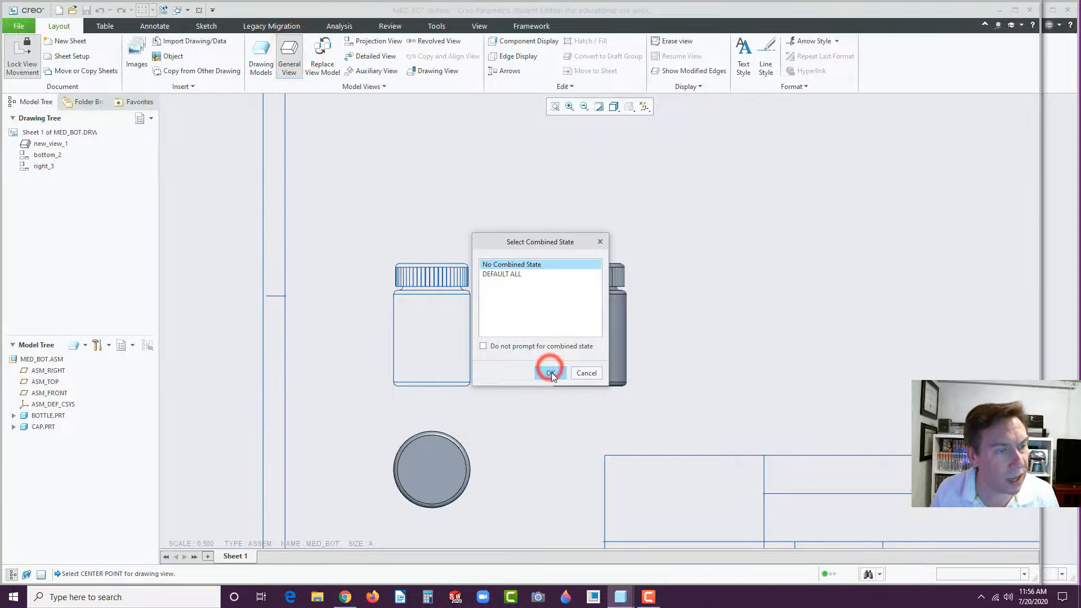
left_click(919, 224)
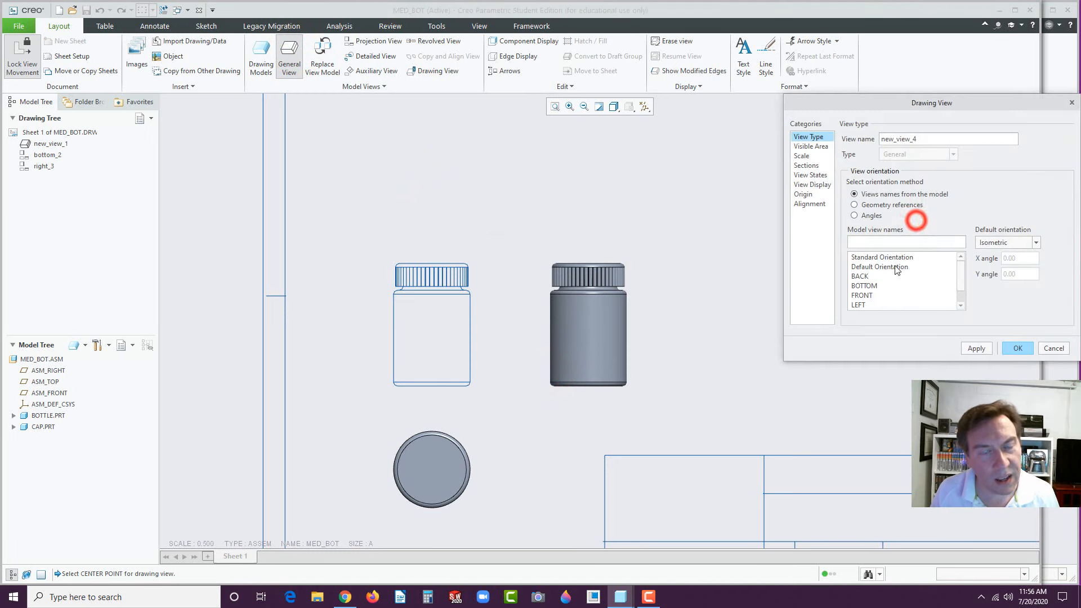
mouse_move(992, 100)
left_mouse_down()
mouse_move(751, 256)
mouse_move(756, 132)
left_mouse_up()
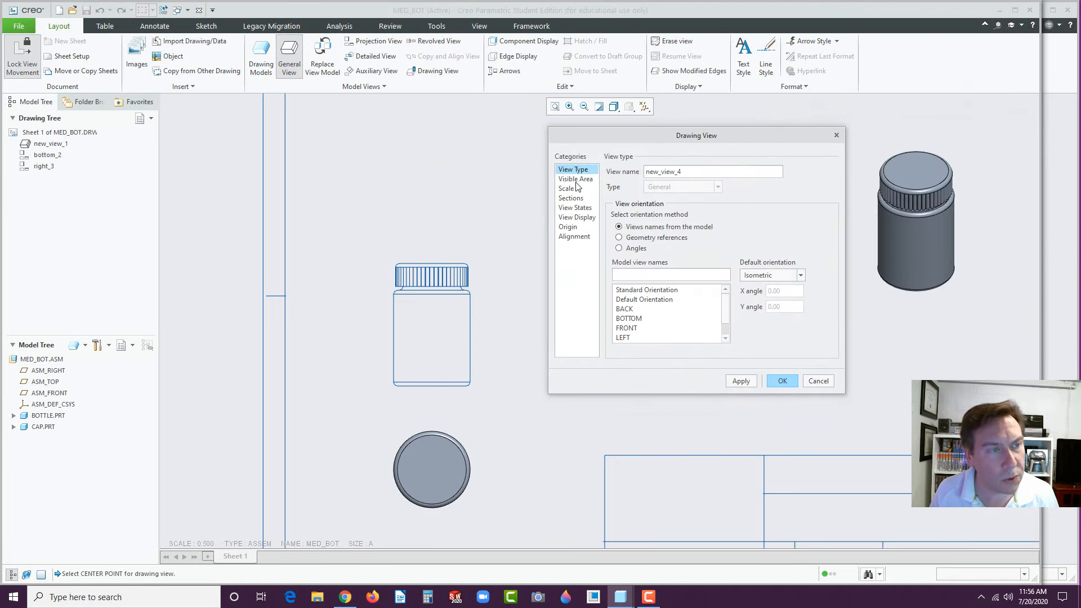
Step: Explode the components in the isometric view with the Default assembly explode state
left_click(576, 207)
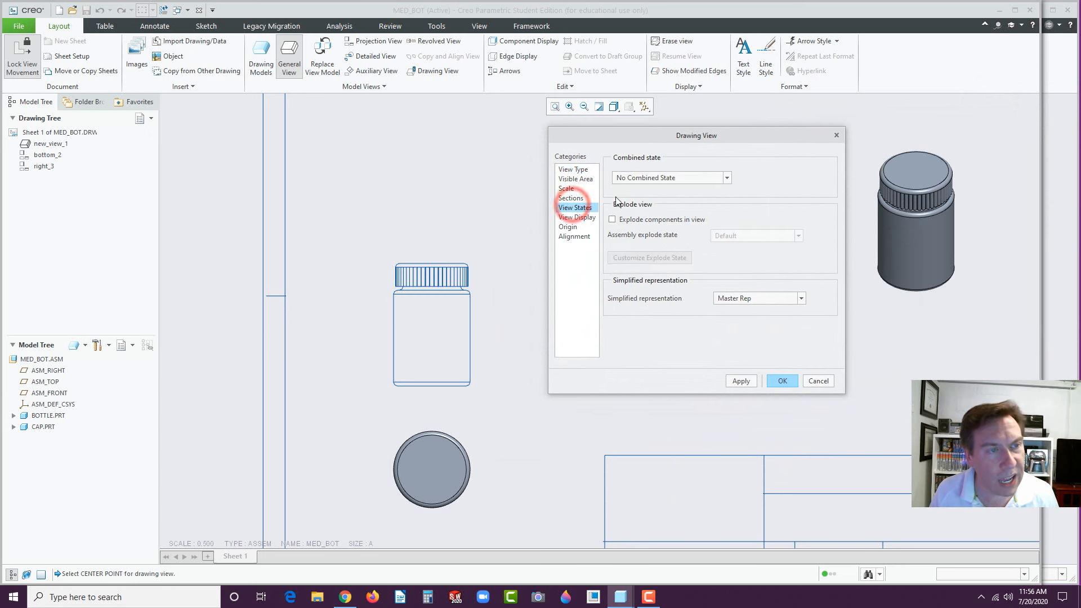
left_click(613, 220)
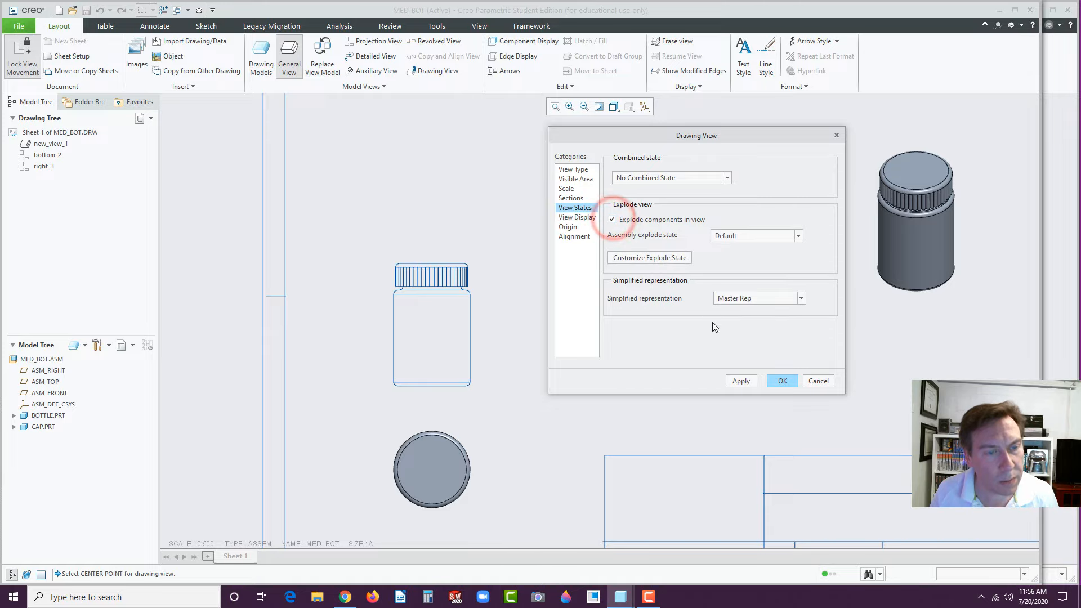
left_click(743, 380)
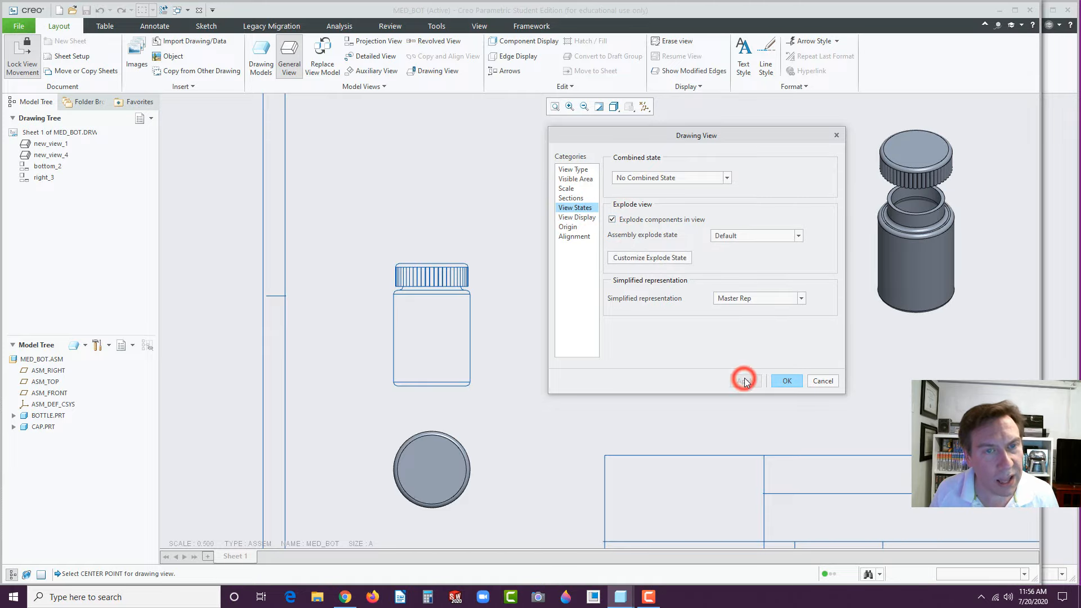
left_click(787, 380)
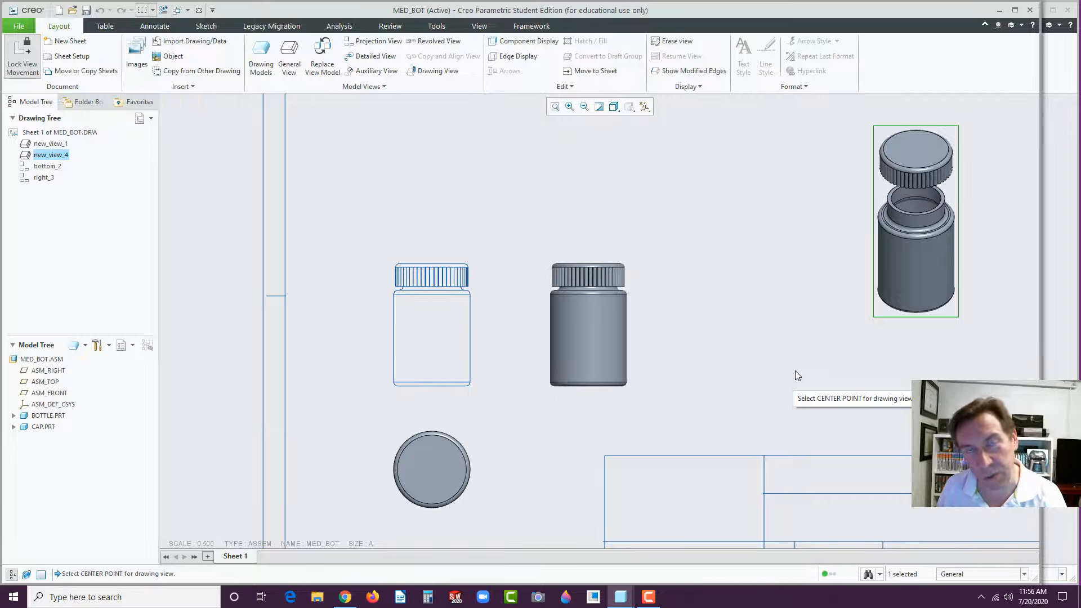
left_click(748, 349)
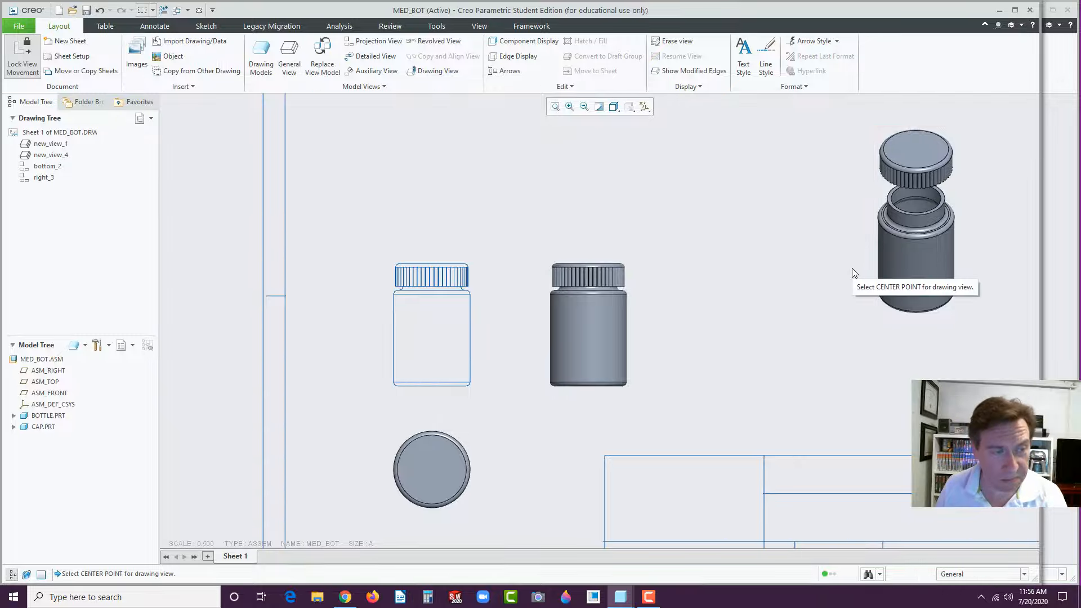
left_click(782, 316)
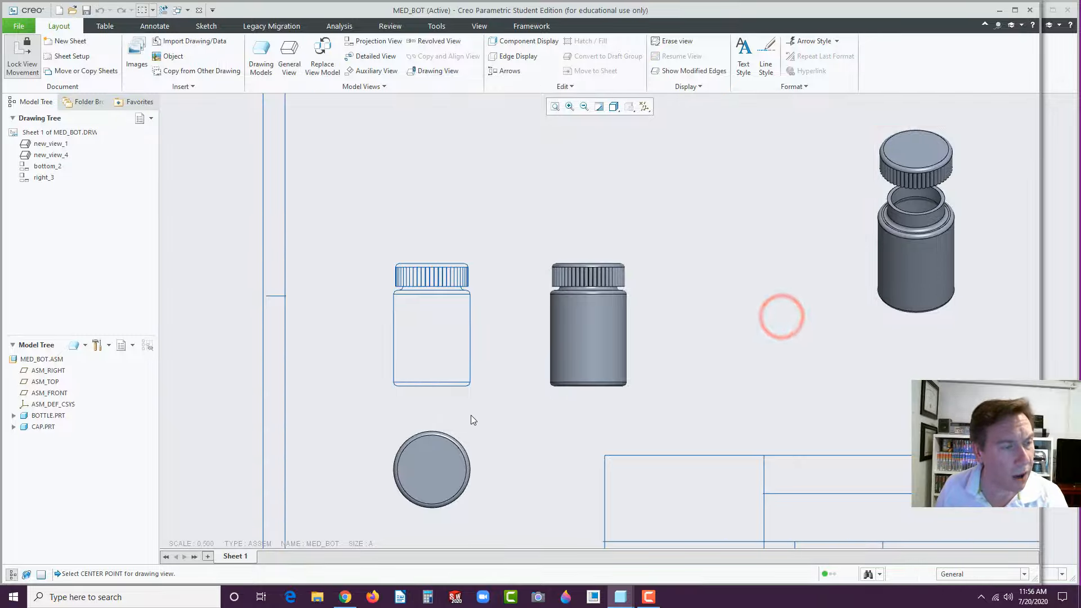
Step: Set both projection views to the No Hidden display style with Phantom tangent edges
left_click(461, 435)
left_click(548, 344)
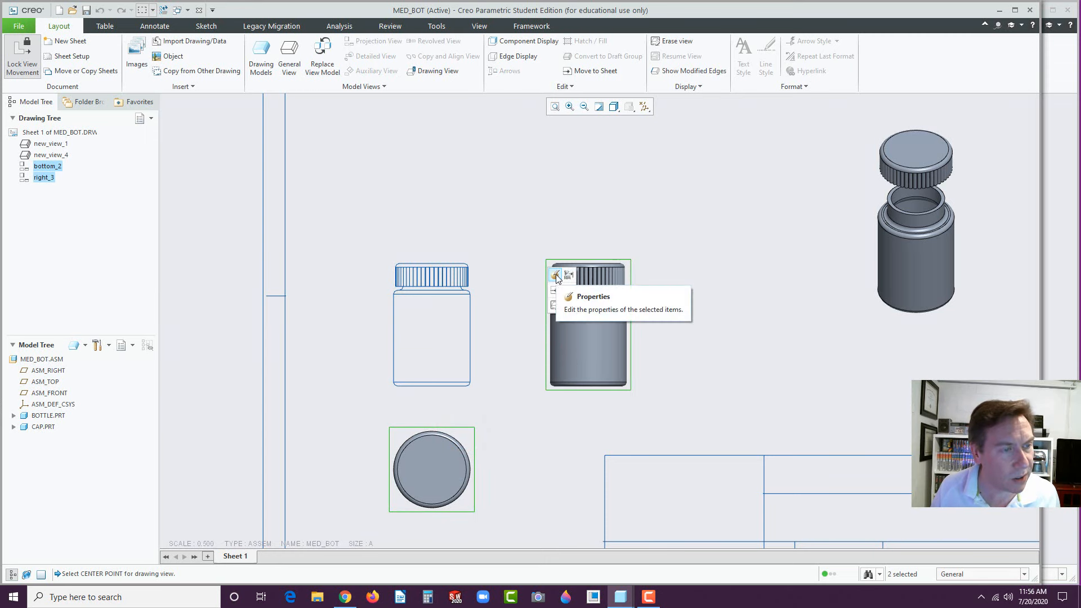
left_click(557, 275)
left_click(678, 183)
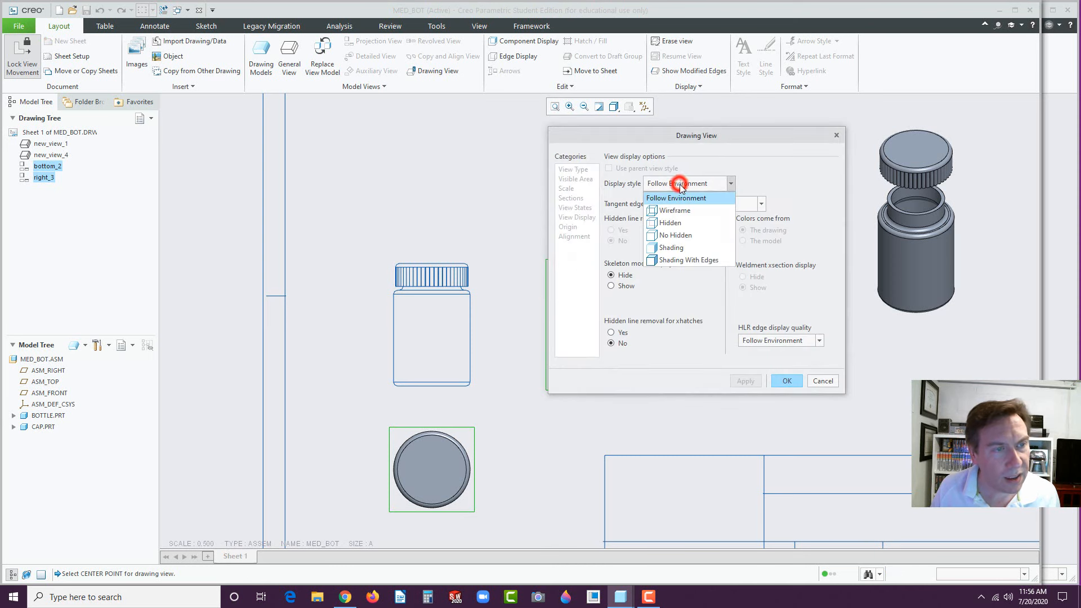
left_click(674, 236)
left_click(760, 204)
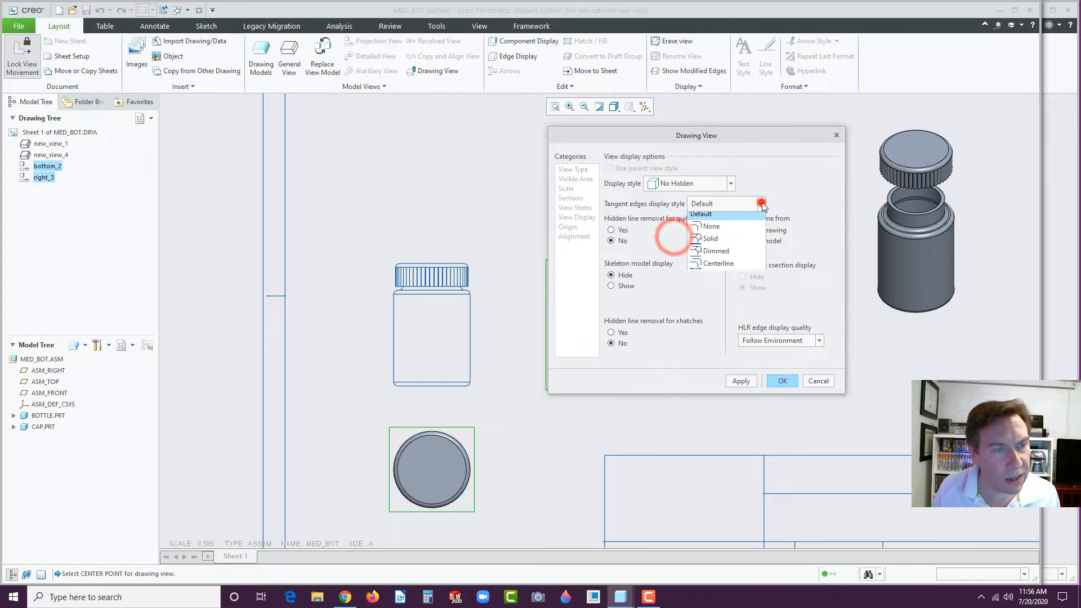
left_click(709, 281)
left_click(741, 380)
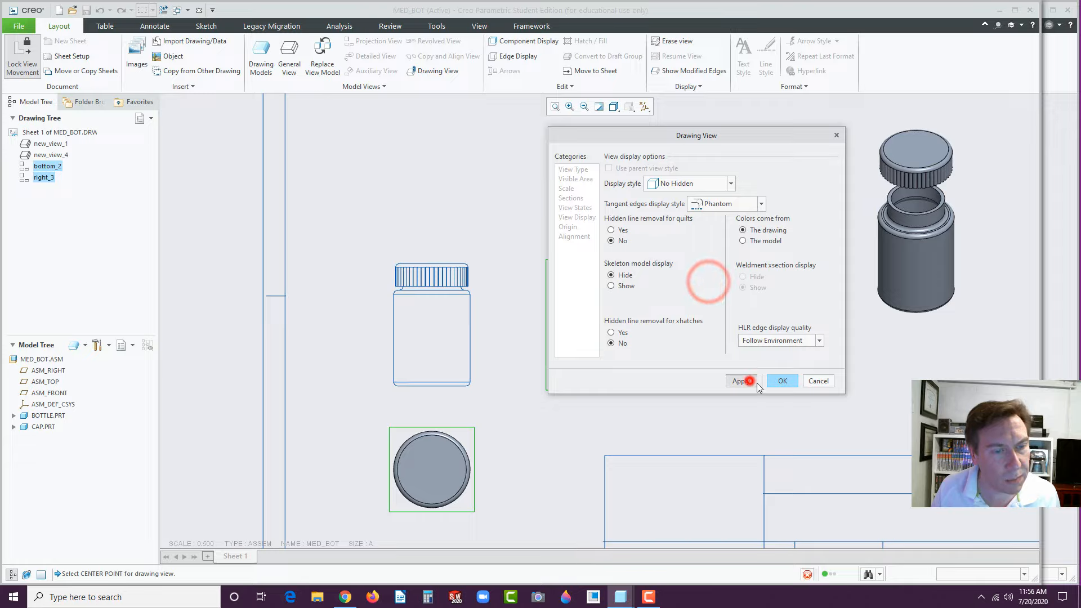
left_click(782, 381)
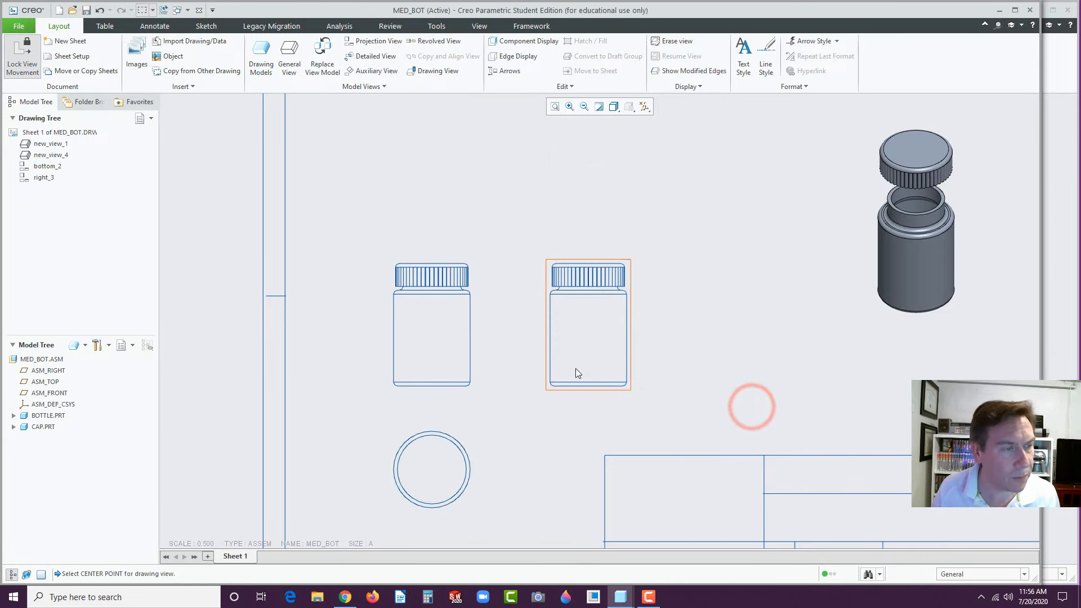
Step: Turn on the display of datum planes in the drawing
left_click(645, 107)
left_click(644, 170)
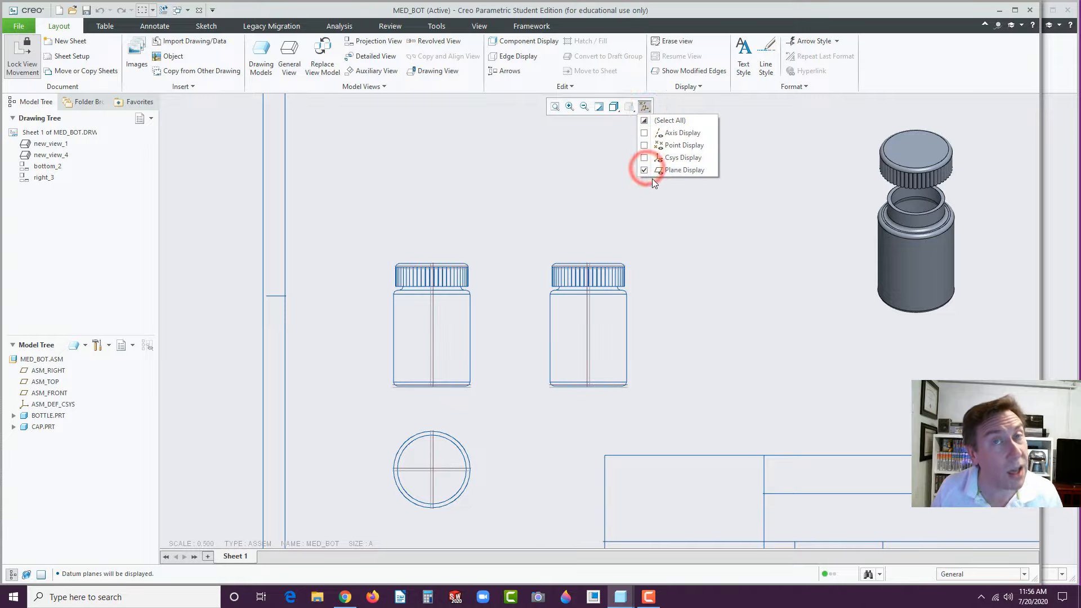
left_click(552, 420)
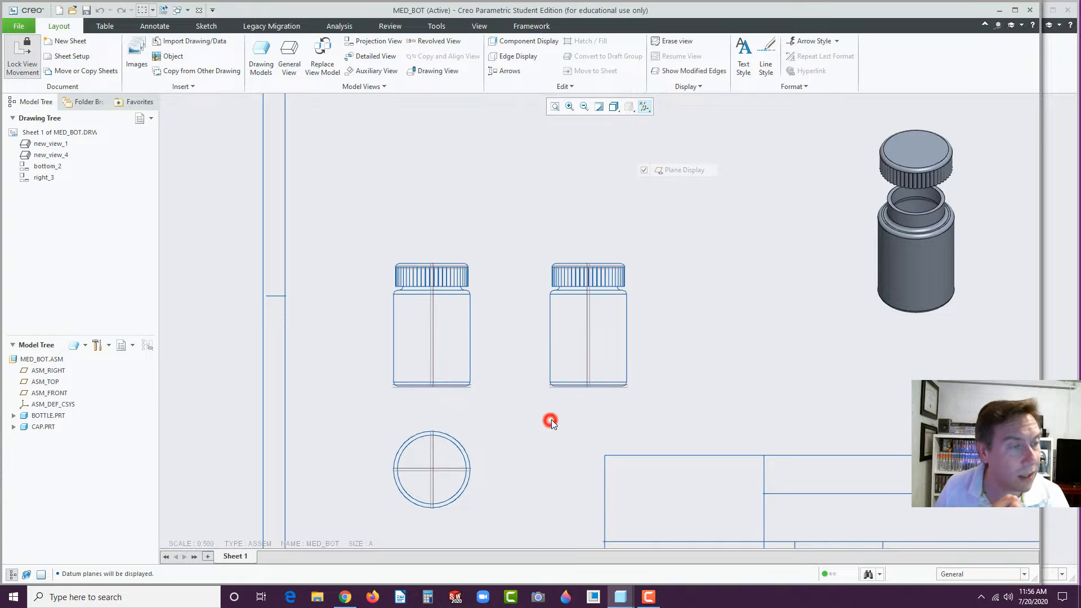
Step: Start a new planar 2D cross-section named A in the properties of the right projection view
left_click(550, 281)
left_click(555, 212)
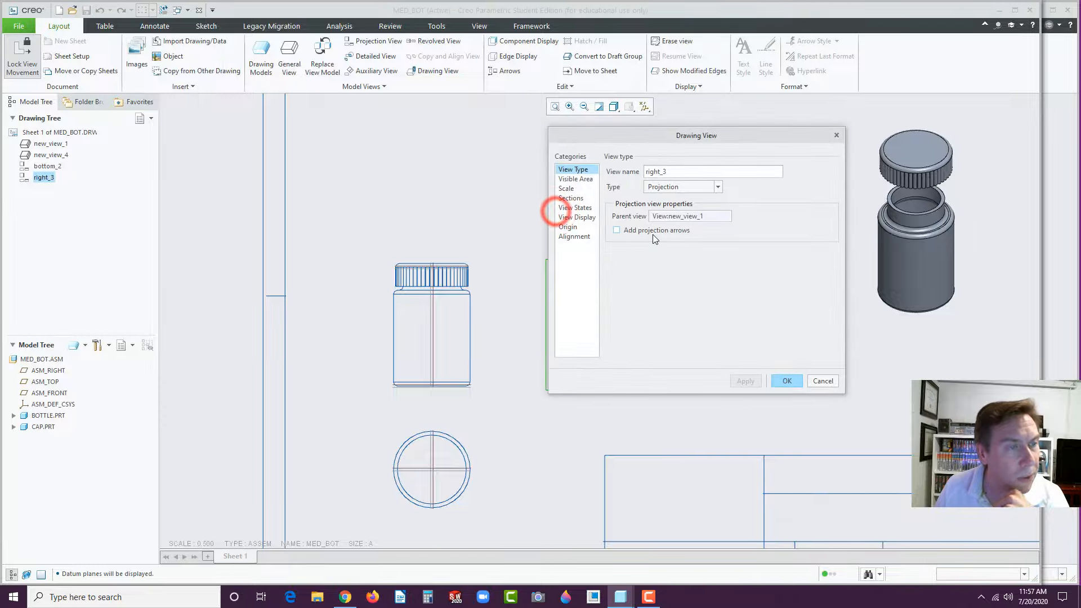
left_click(571, 199)
left_click(608, 178)
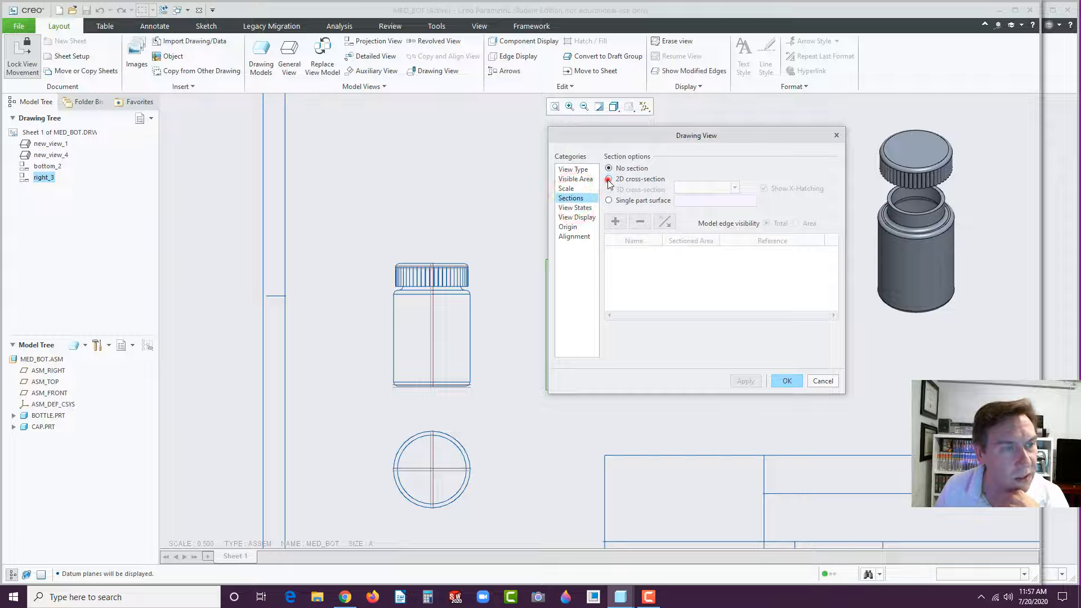
left_click(615, 222)
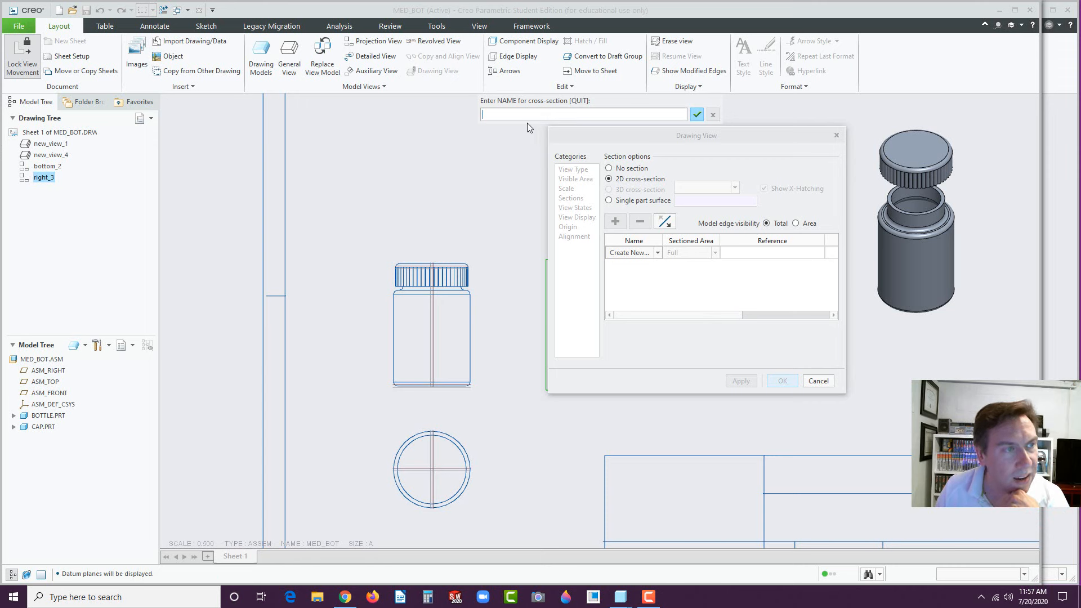
left_click(509, 114)
type("A")
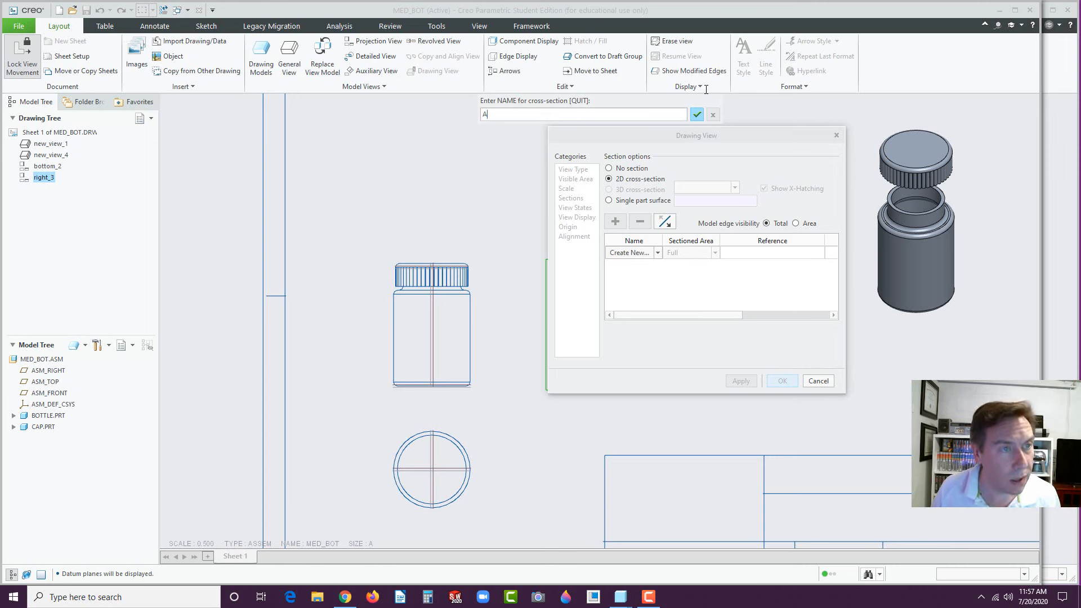
left_click(697, 116)
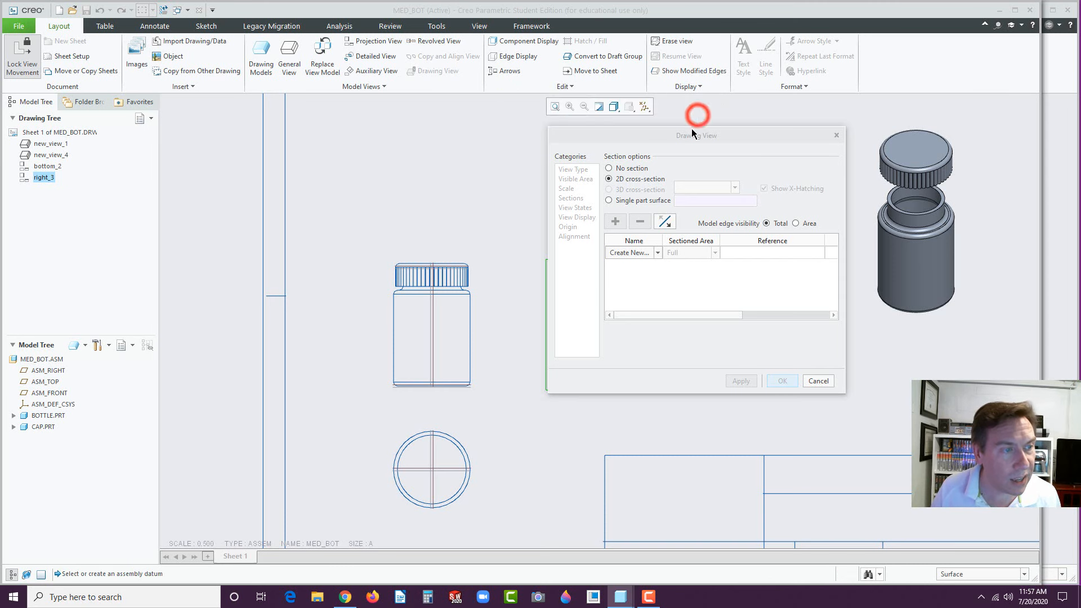
Step: Cut section A along the front view's vertical datum plane and apply it as a full section to the right projection view
left_click(432, 331)
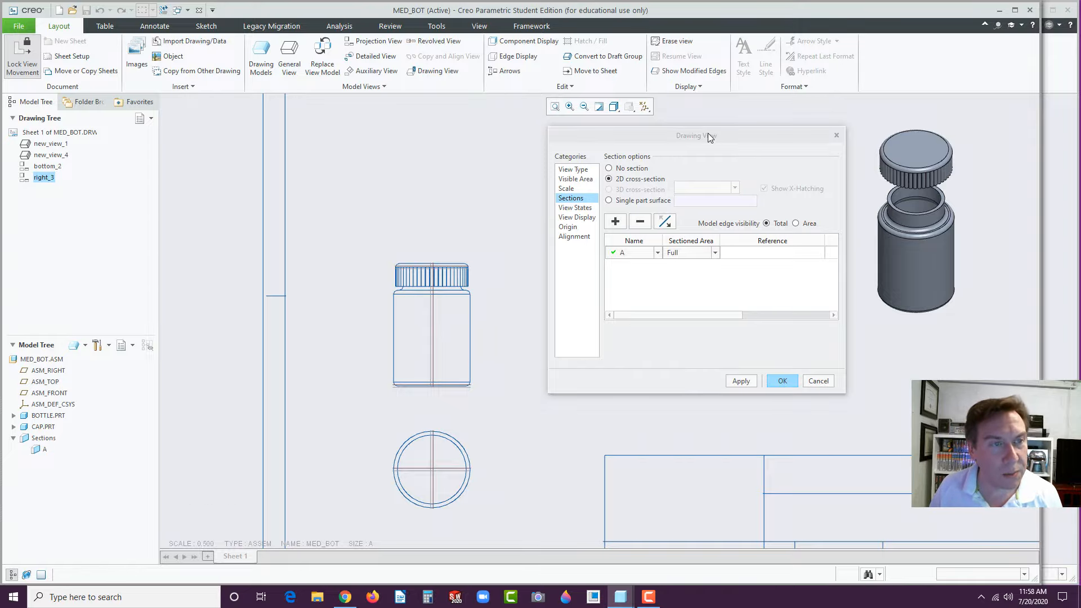
left_click_drag(708, 133, 927, 102)
left_click(959, 348)
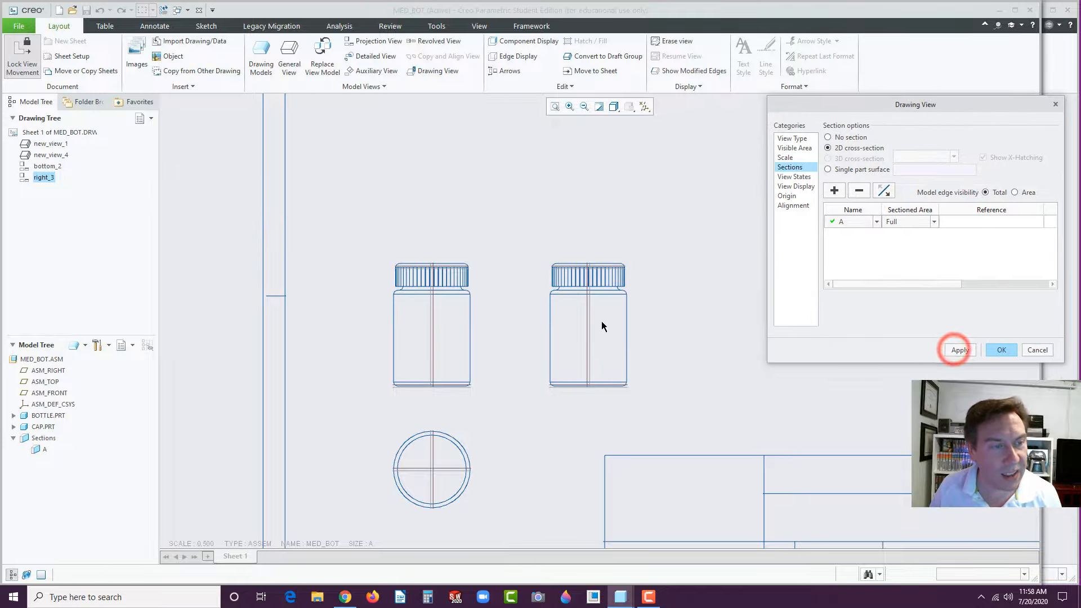
left_click(956, 353)
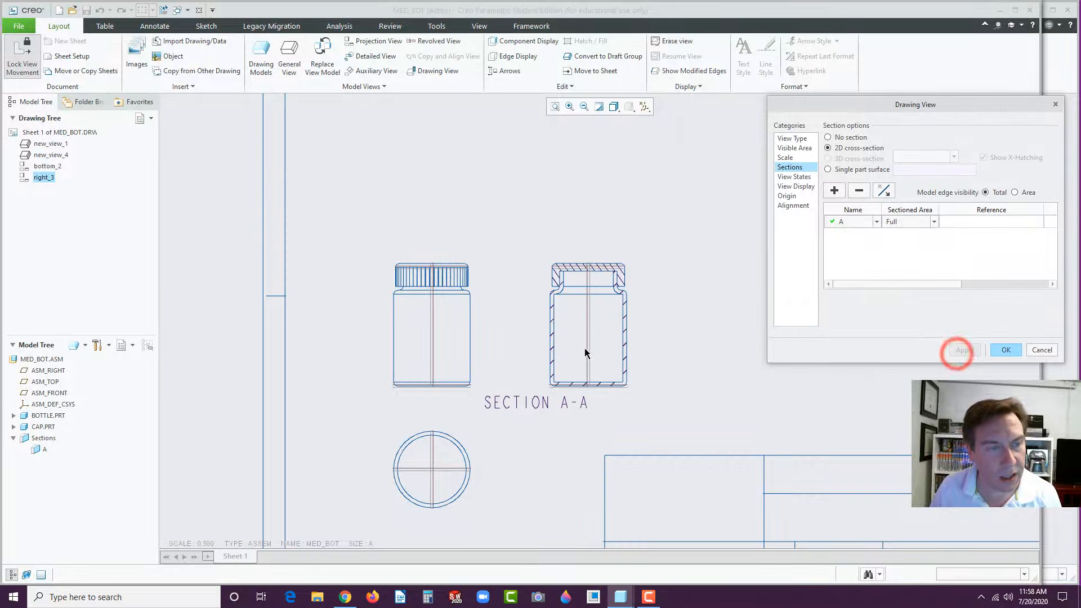
left_click(1006, 350)
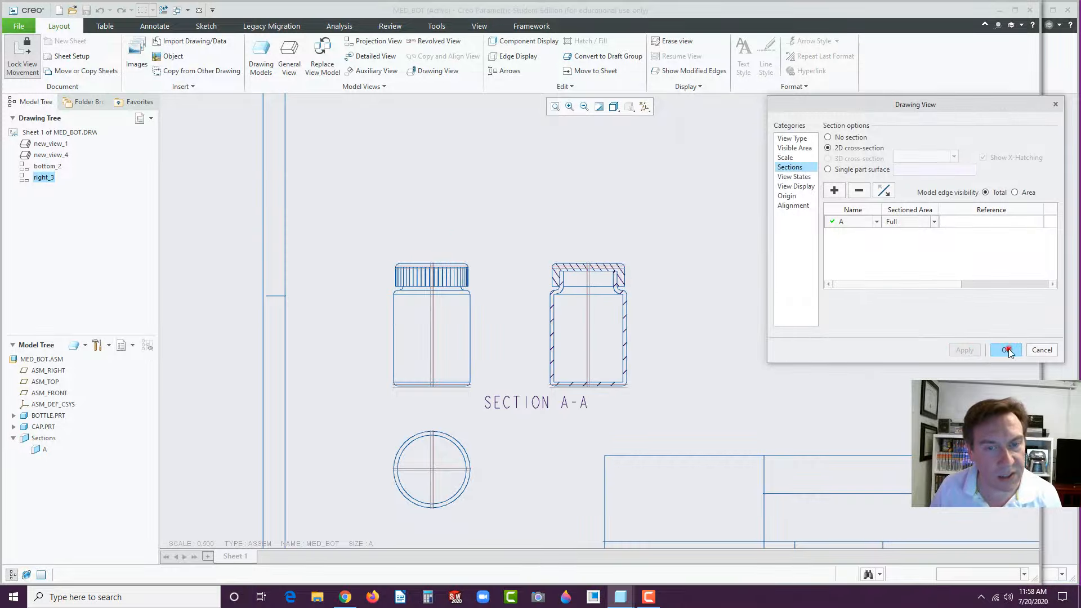
Step: Check the display style and tangent edge settings of the section view
double_click(631, 287)
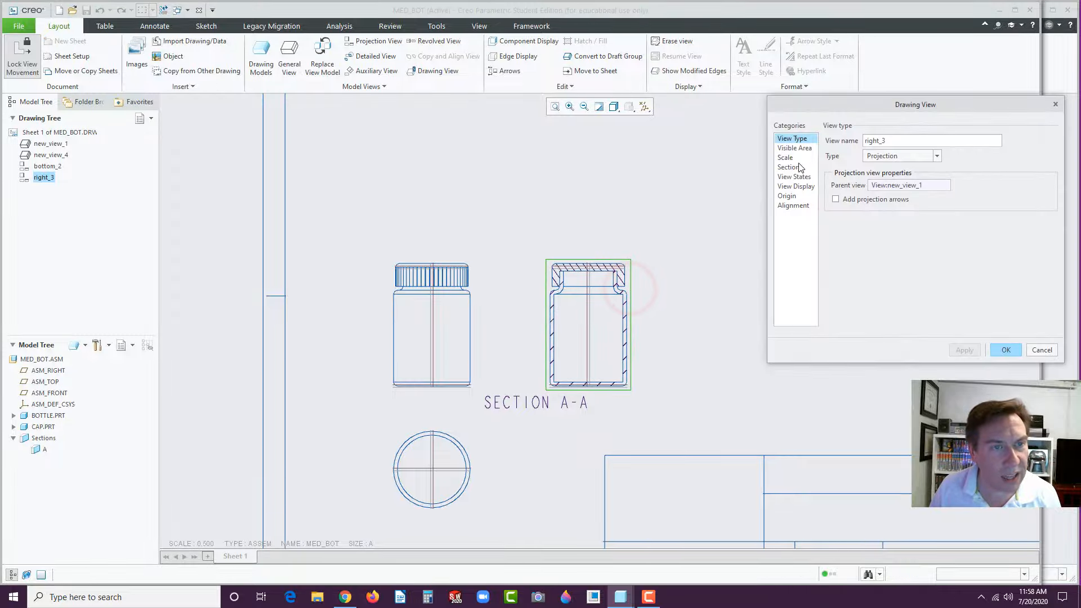
left_click(795, 187)
left_click(883, 153)
left_click(883, 154)
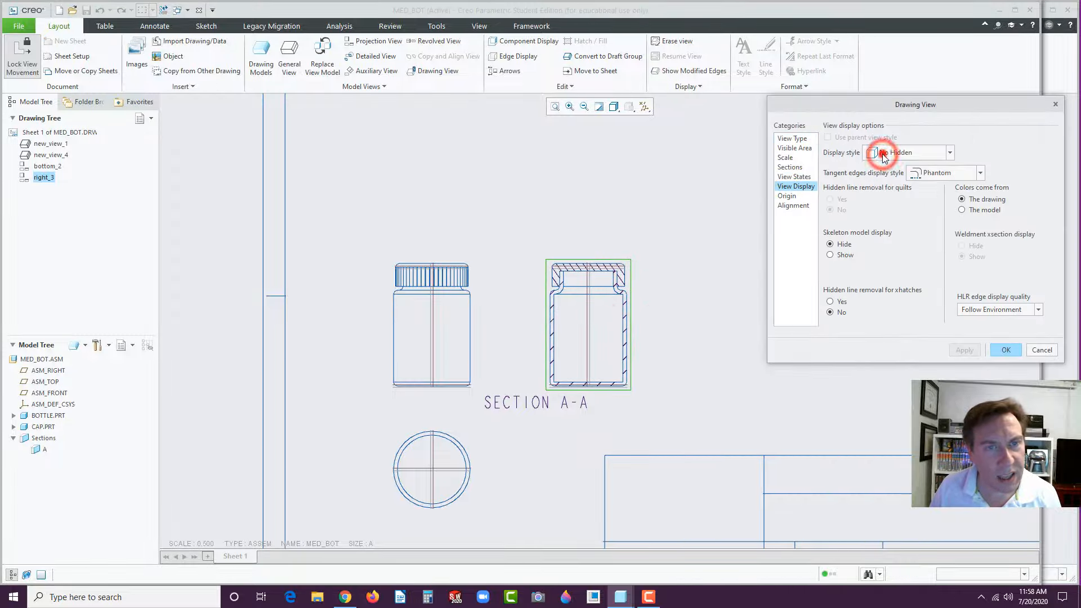
left_click(927, 174)
left_click(926, 173)
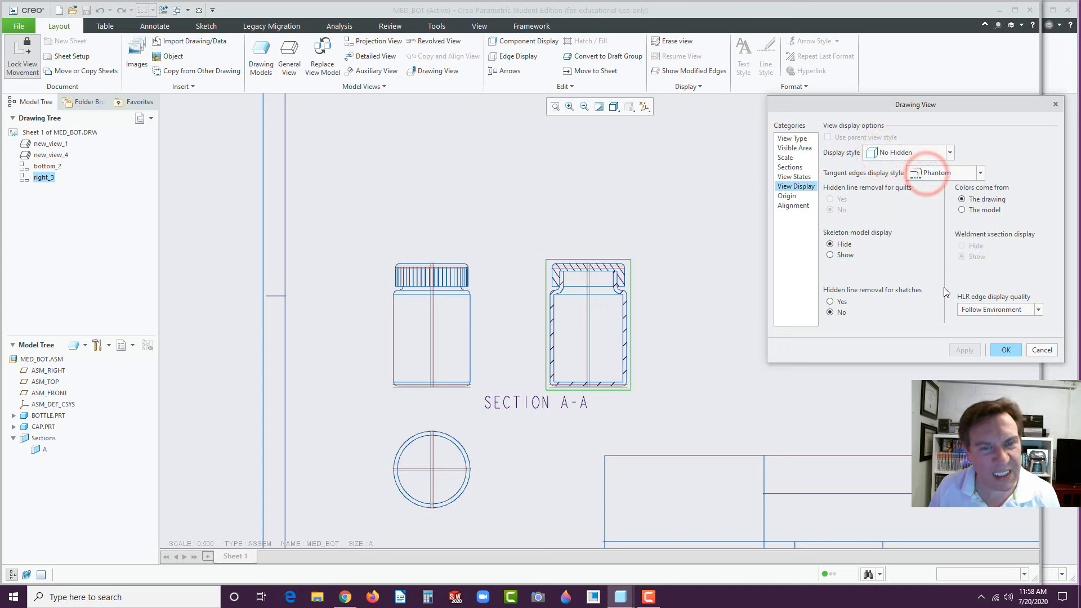
left_click(1003, 351)
left_click(696, 382)
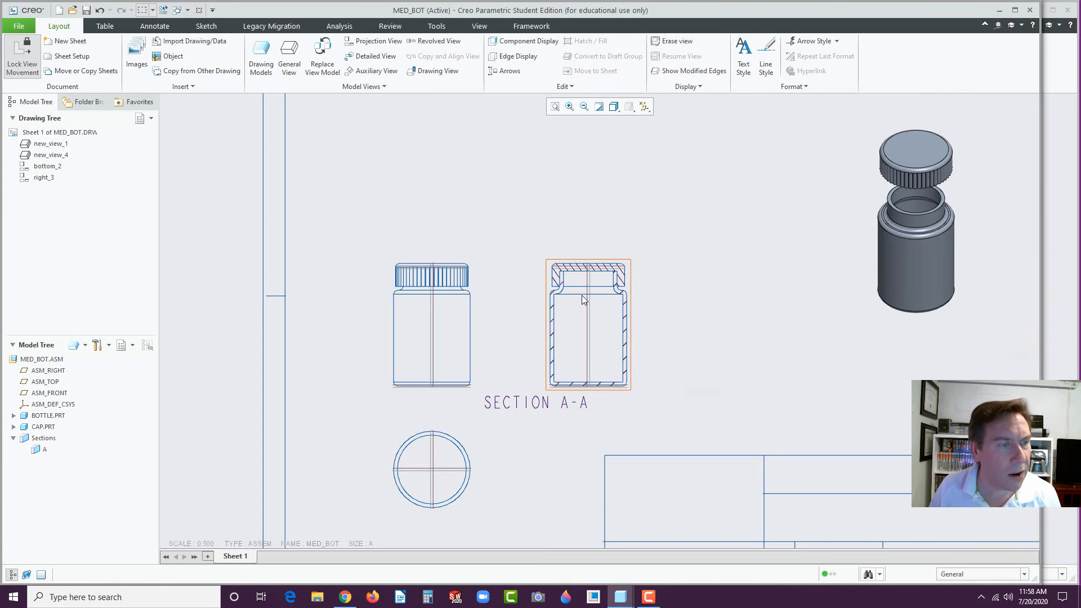
Step: Turn off the display of datum planes in the drawing
left_click(645, 107)
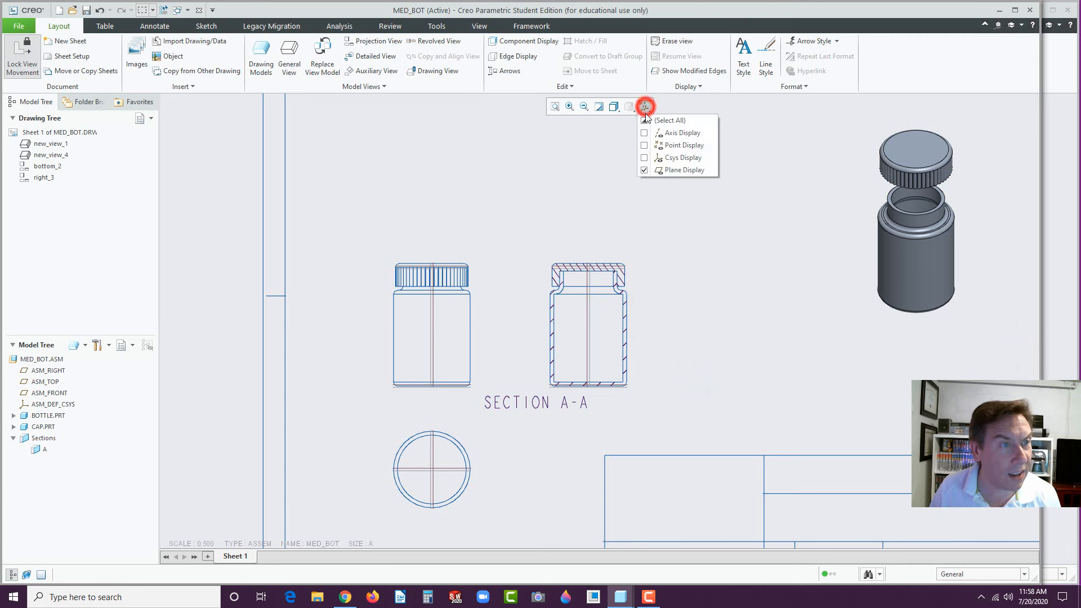
left_click(644, 170)
left_click(716, 248)
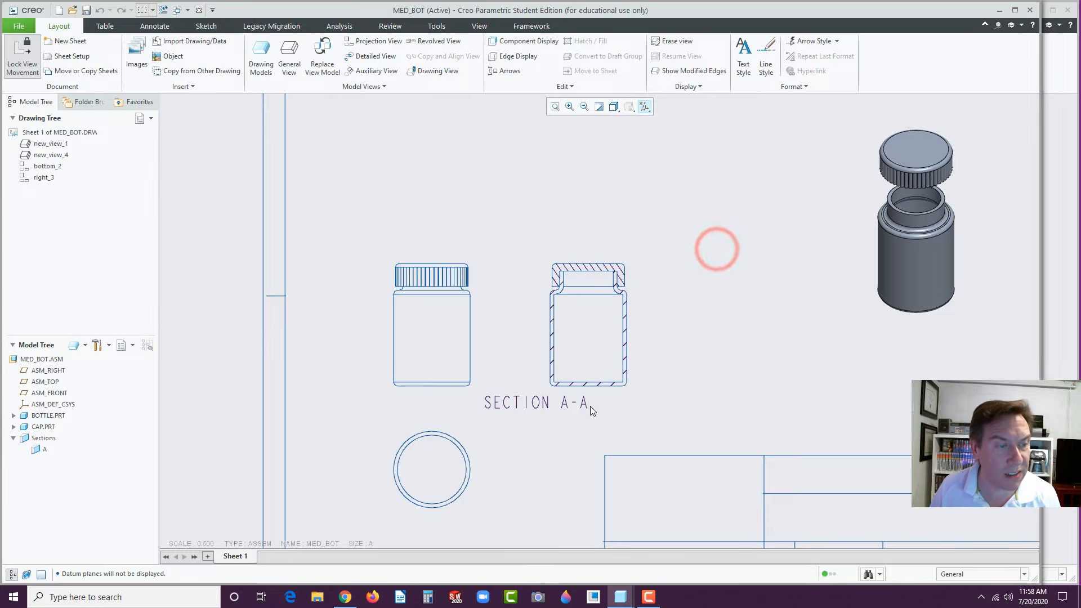
Step: Move the SECTION A-A label so it sits centred beneath the section view
left_click(565, 402)
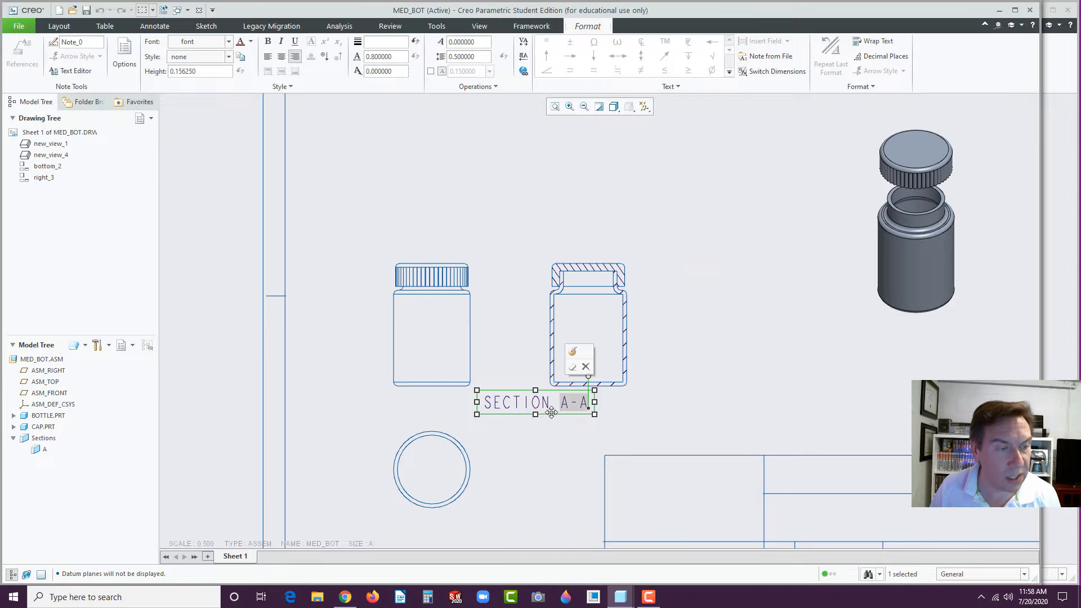
left_click_drag(550, 412, 594, 416)
left_click(689, 334)
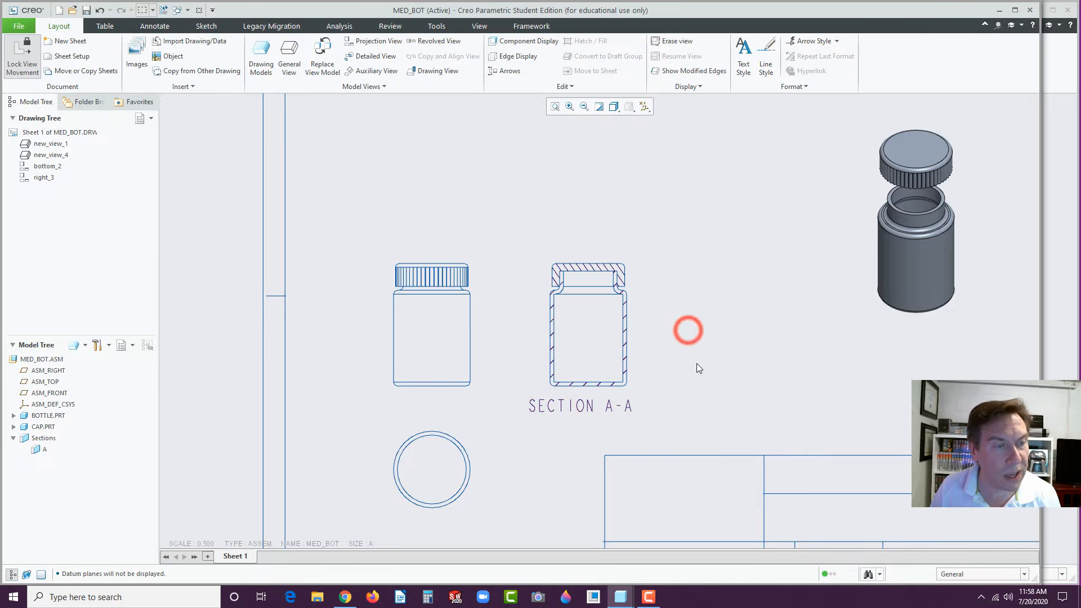
Step: Unlock view movement and shift the section view slightly away from the front view
scroll(691, 365, "up", 3)
scroll(884, 344, "down", 2)
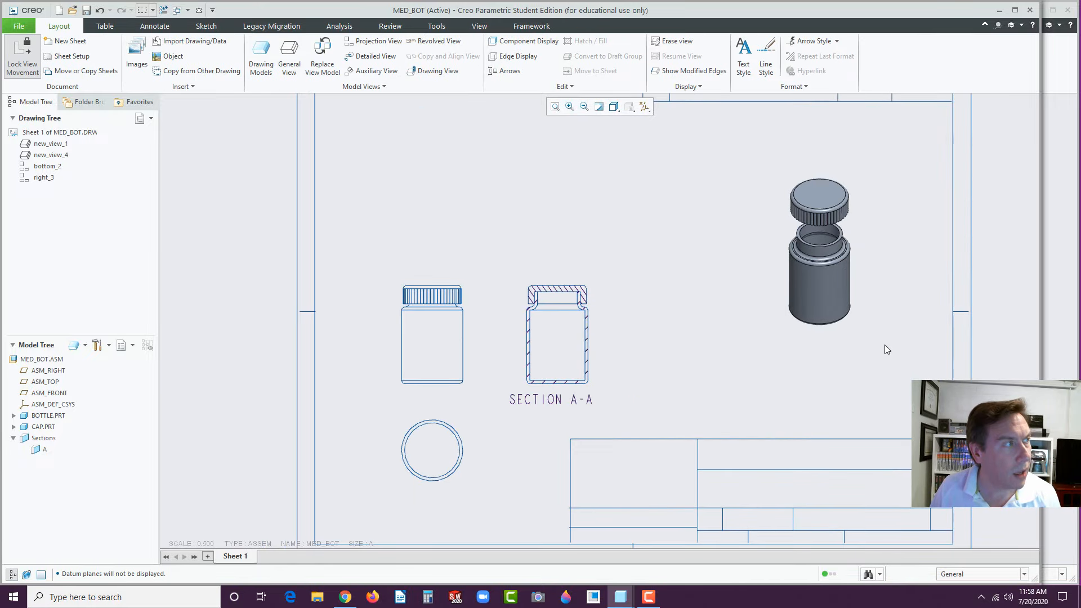
left_click(22, 56)
left_click(551, 335)
left_click_drag(551, 335, 557, 336)
left_click(508, 441)
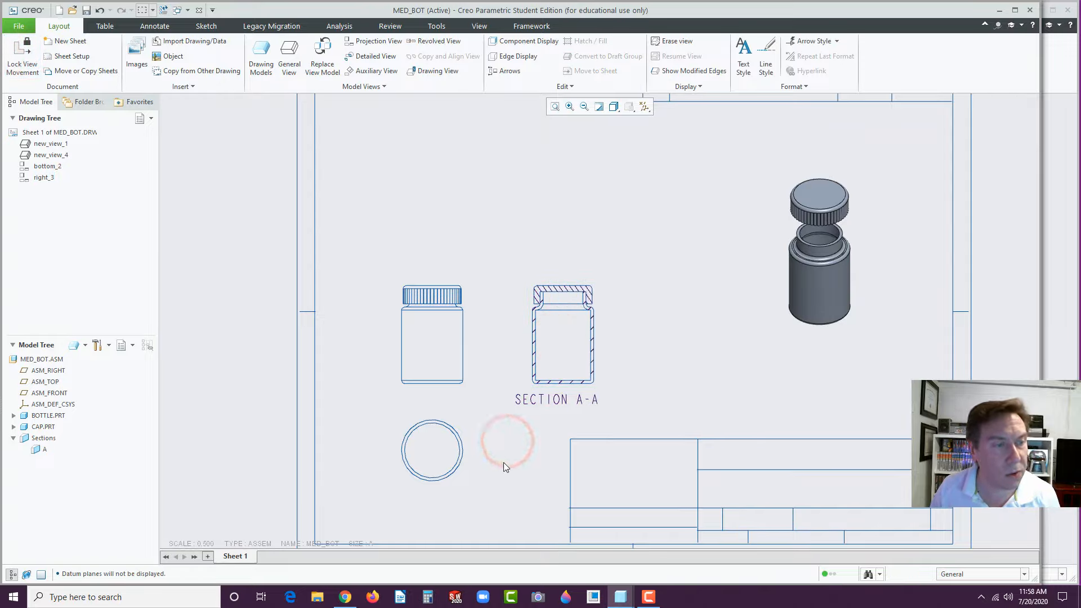
left_click(503, 461)
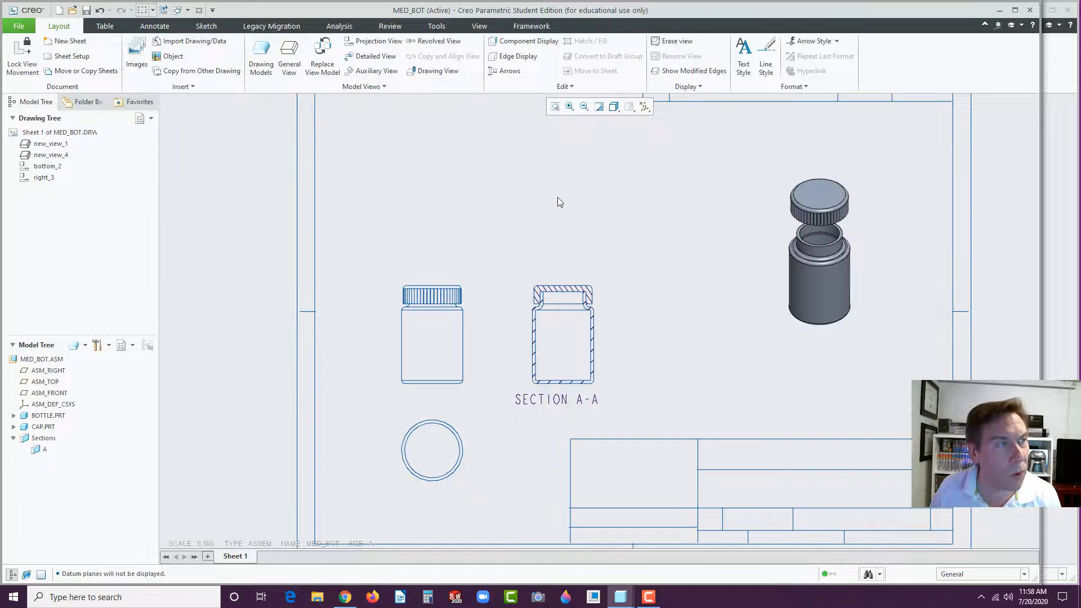
left_click(519, 219)
Step: Create a detailed view of the section's right cap-to-neck joint from a spline outline and place it between the section and exploded views
left_click(361, 57)
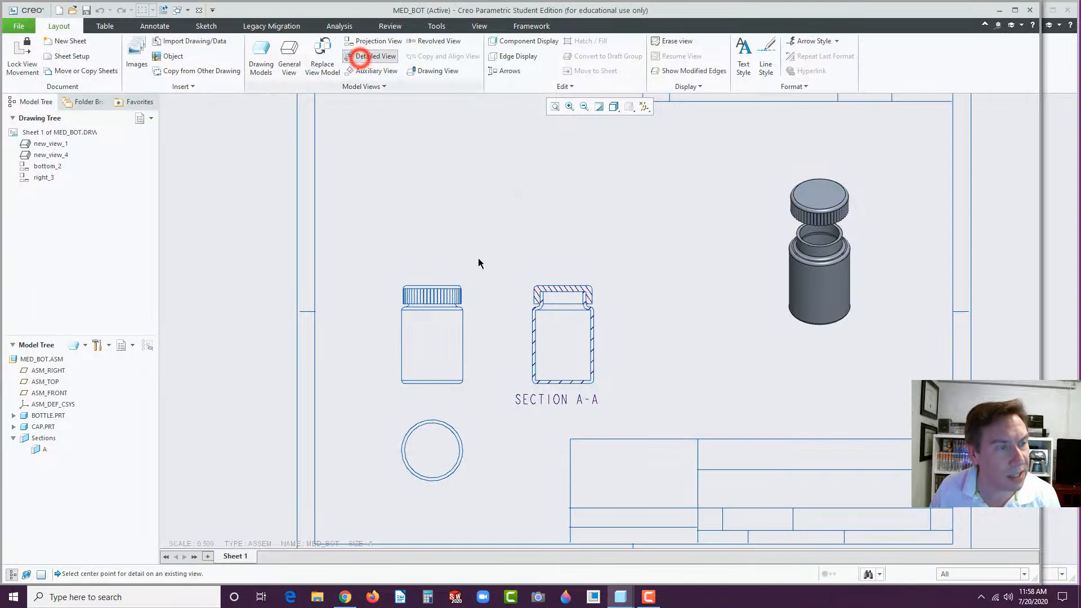
left_click(588, 299)
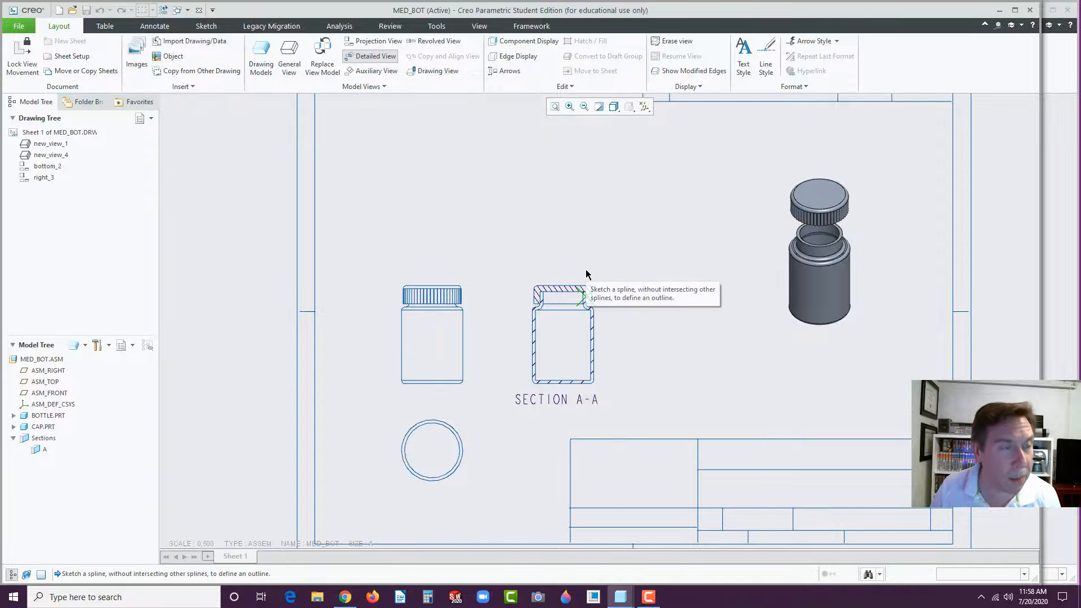
left_click(585, 269)
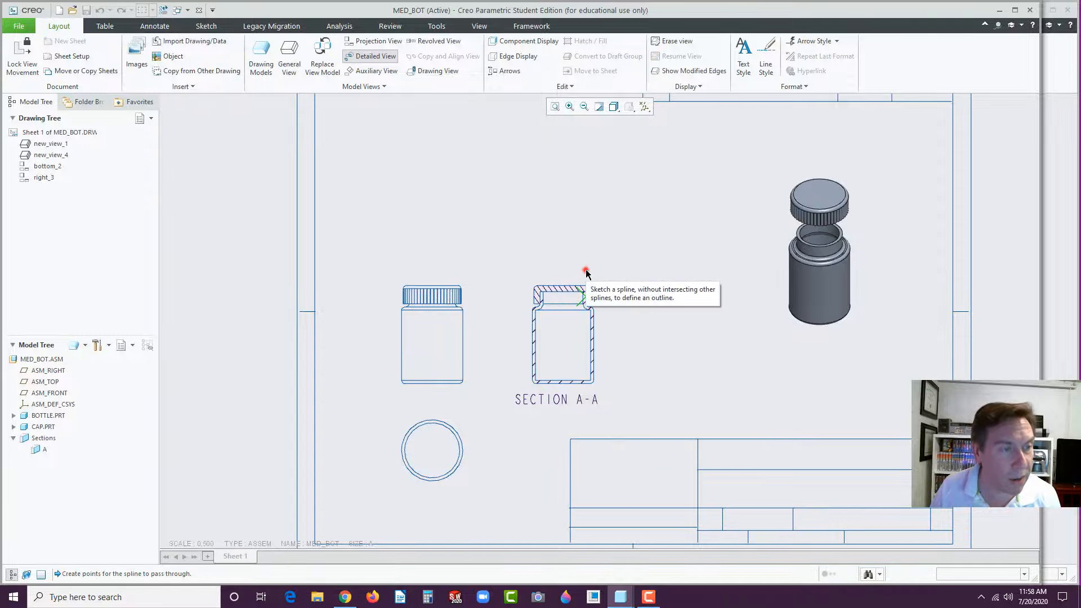
left_click(561, 295)
left_click(585, 326)
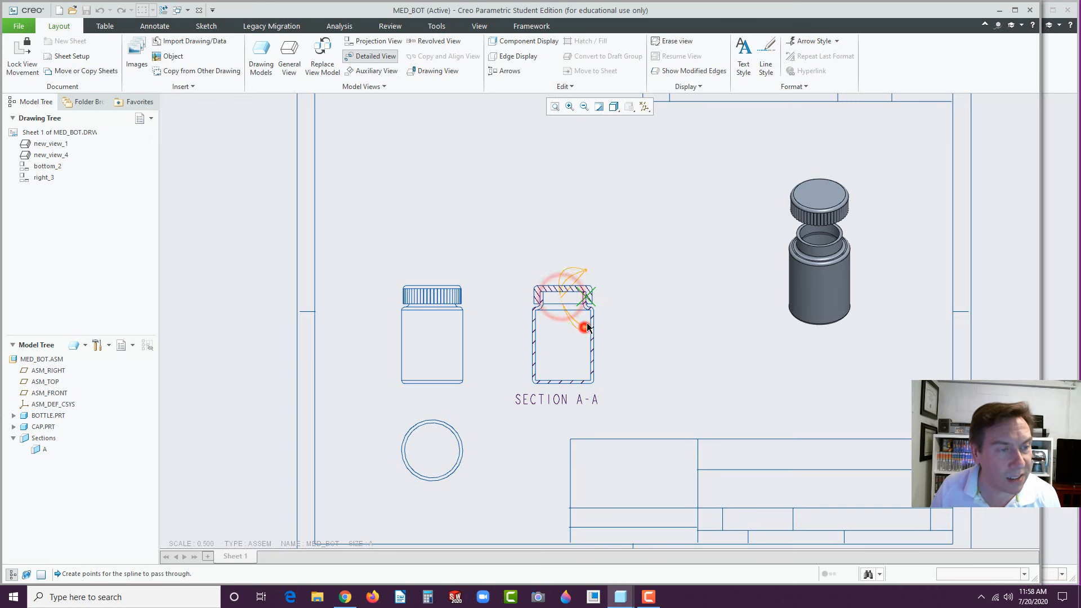
left_click(613, 299)
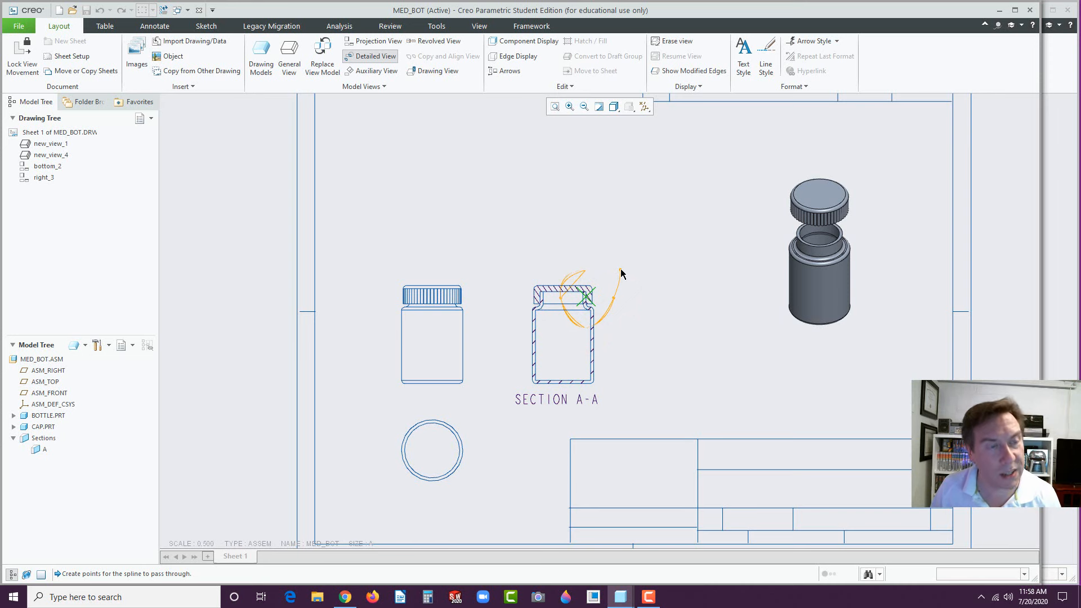
middle_click(621, 273)
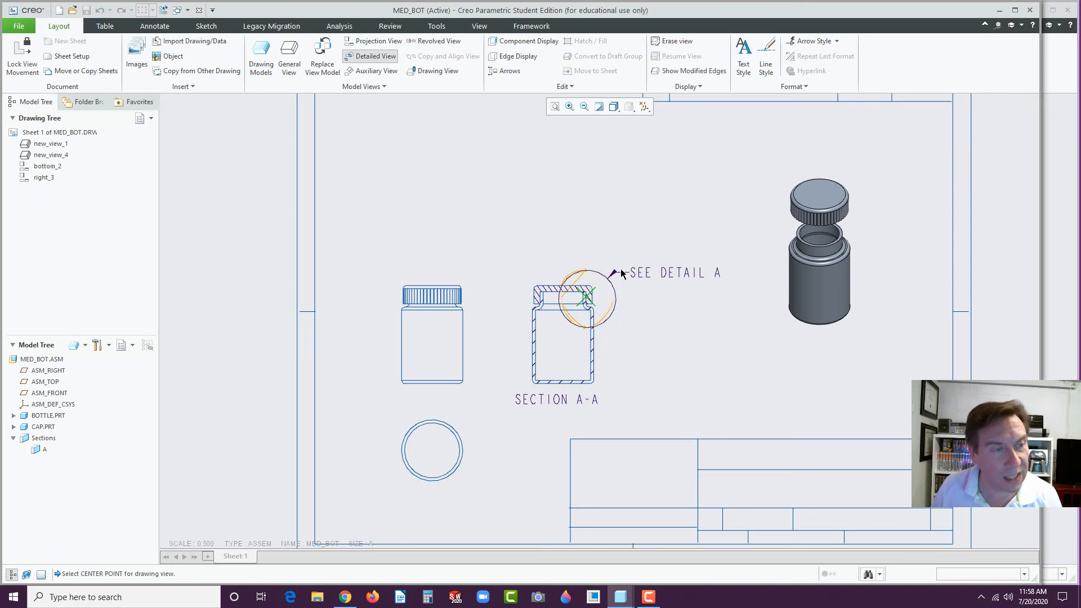
left_click(683, 314)
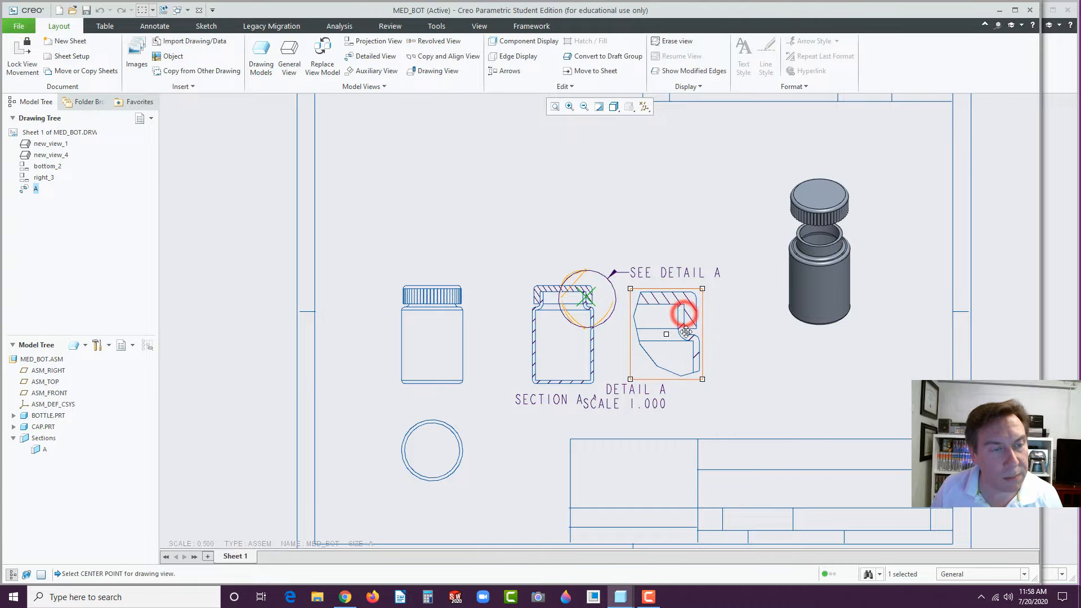
left_click_drag(665, 336, 705, 286)
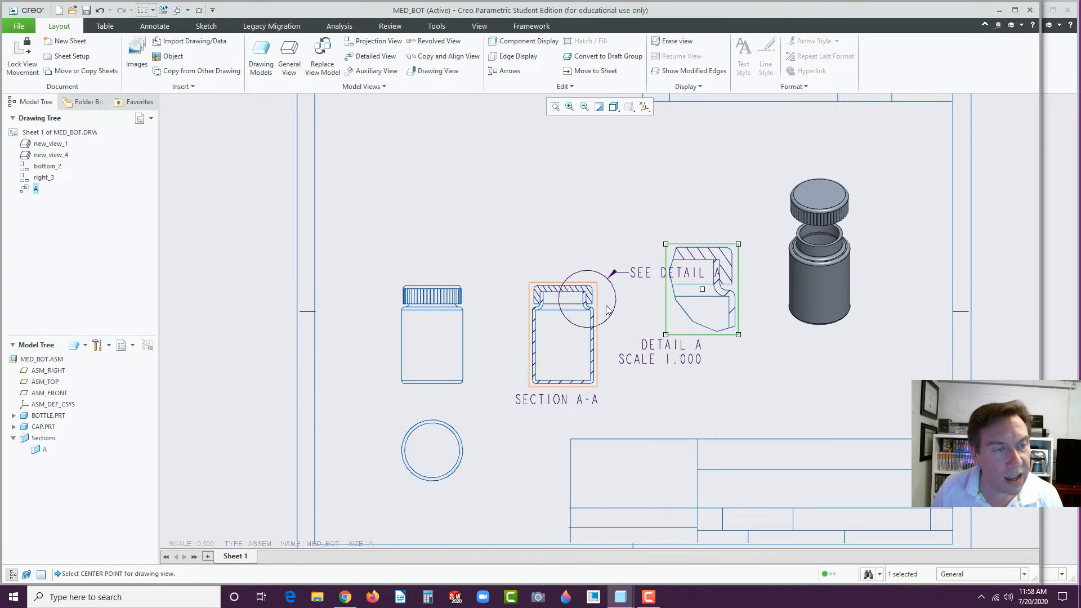
Step: Move the SEE DETAIL A callout clear of the geometry, to just above the detail view
scroll(595, 274, "up", 5)
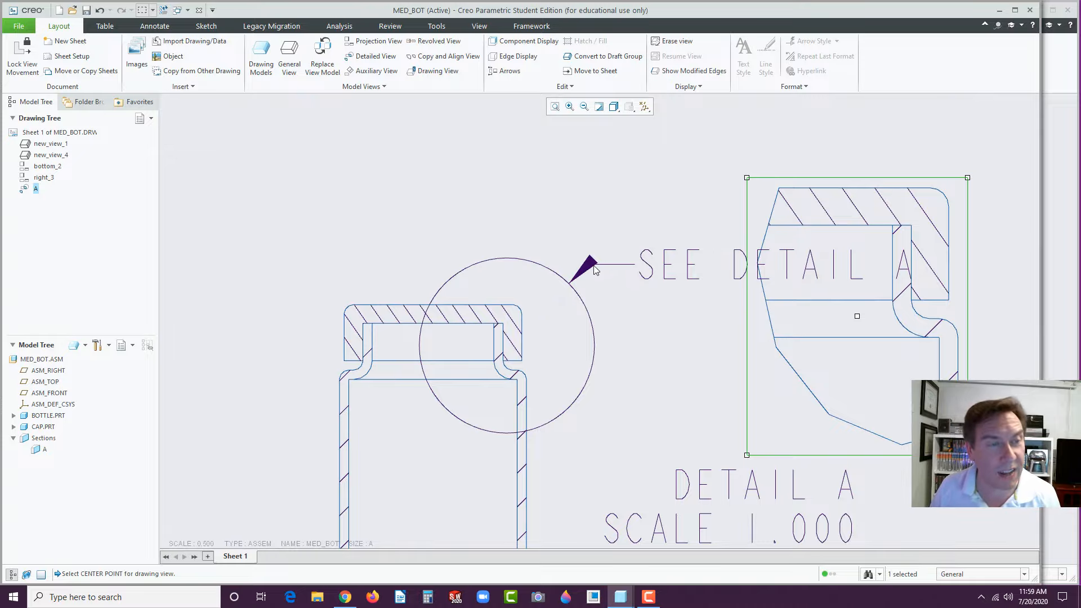
left_click(664, 272)
double_click(681, 268)
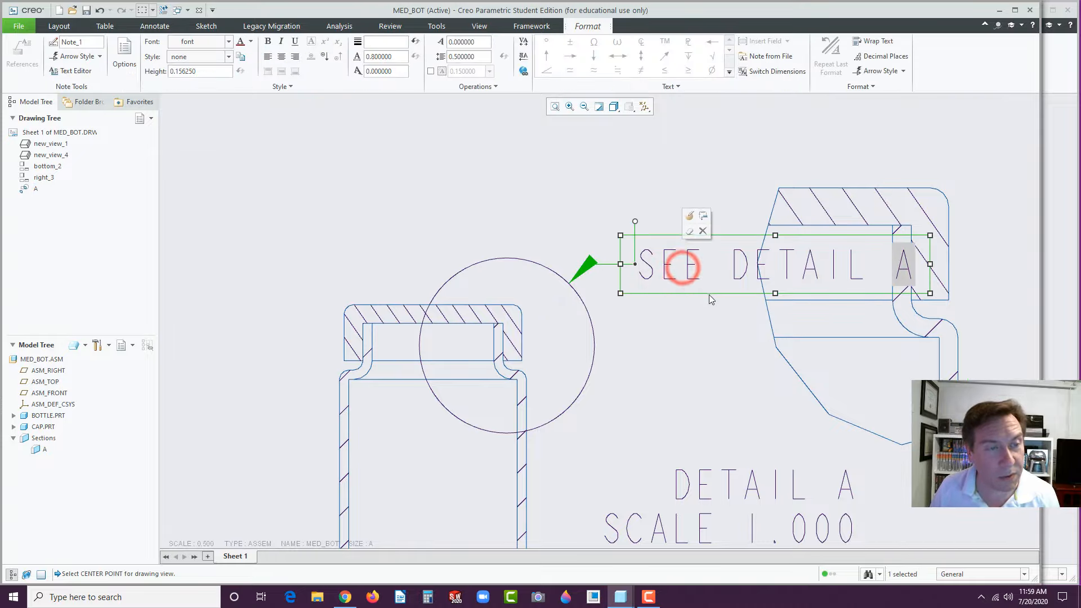
left_click_drag(708, 295, 817, 172)
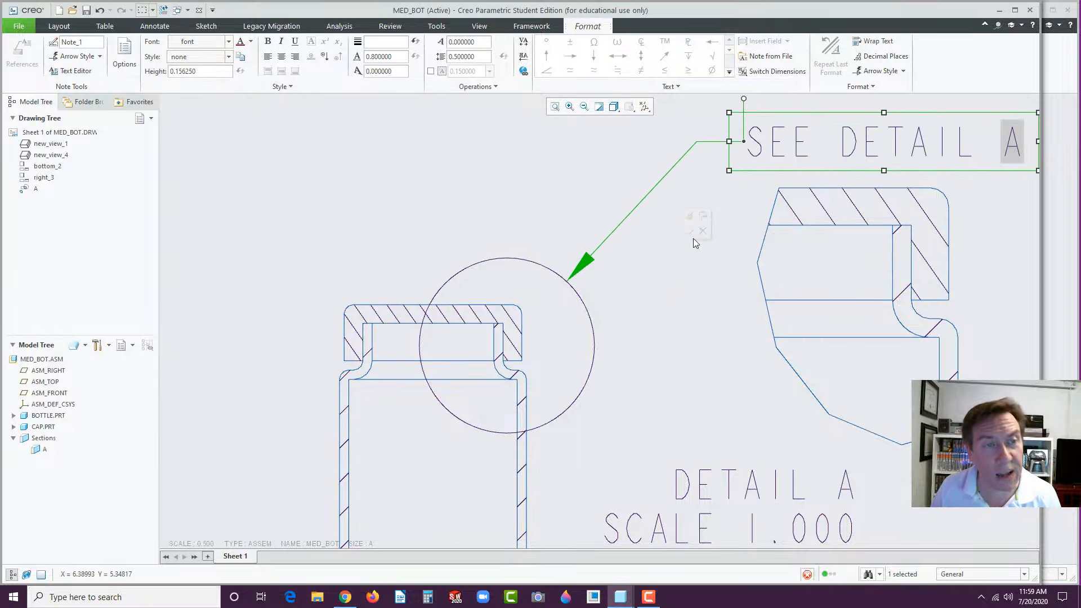
left_click(686, 310)
scroll(670, 362, "down", 4)
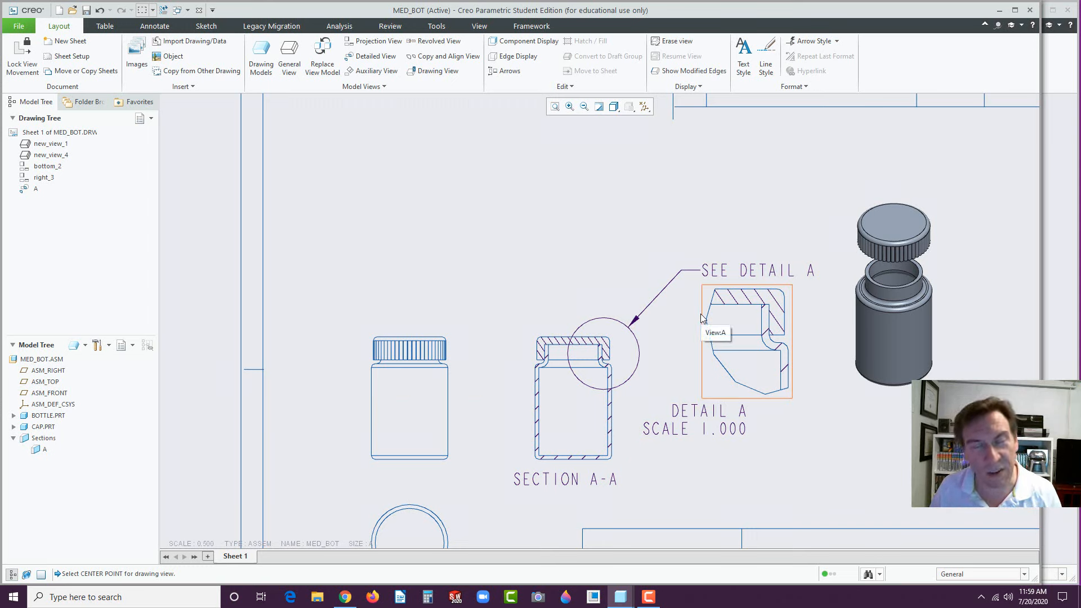
Step: Move detail view A slightly down and away from its callout, and place the DETAIL A scale label centred beneath it
left_click(745, 340)
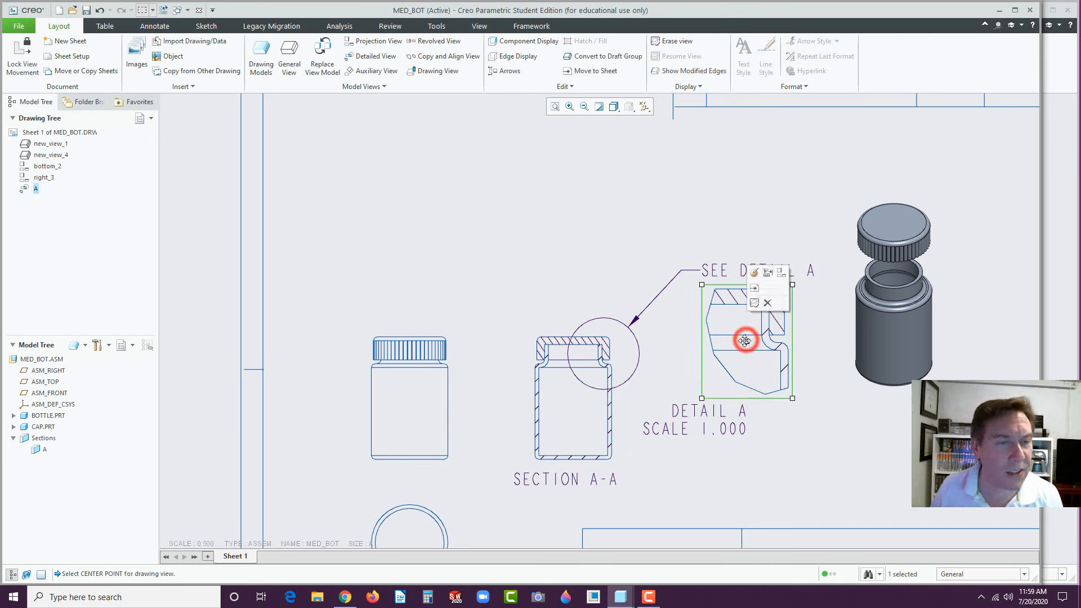
left_click_drag(745, 341, 756, 360)
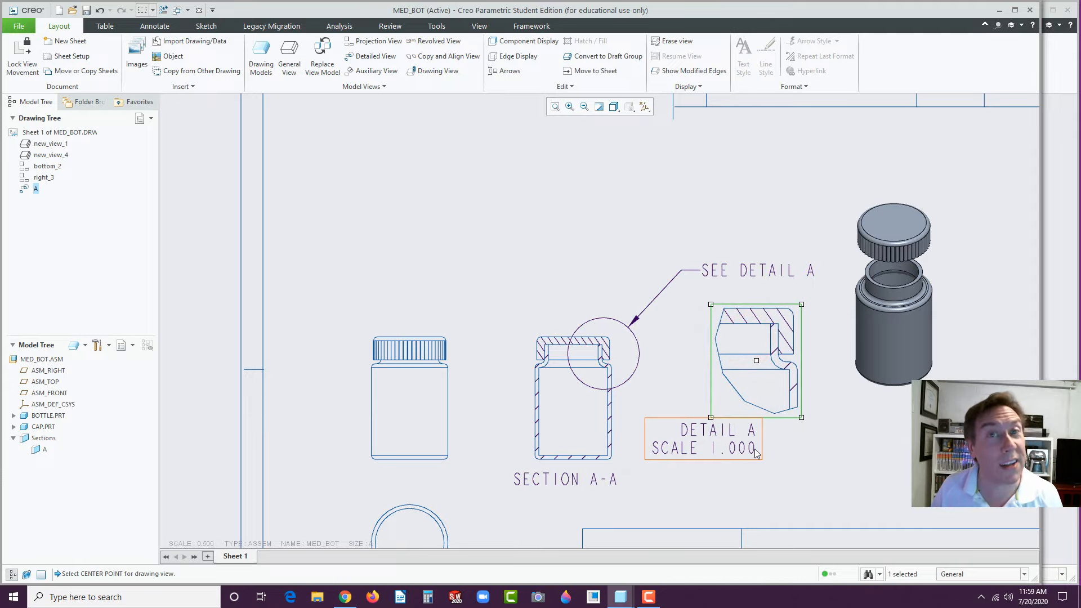
left_click(728, 455)
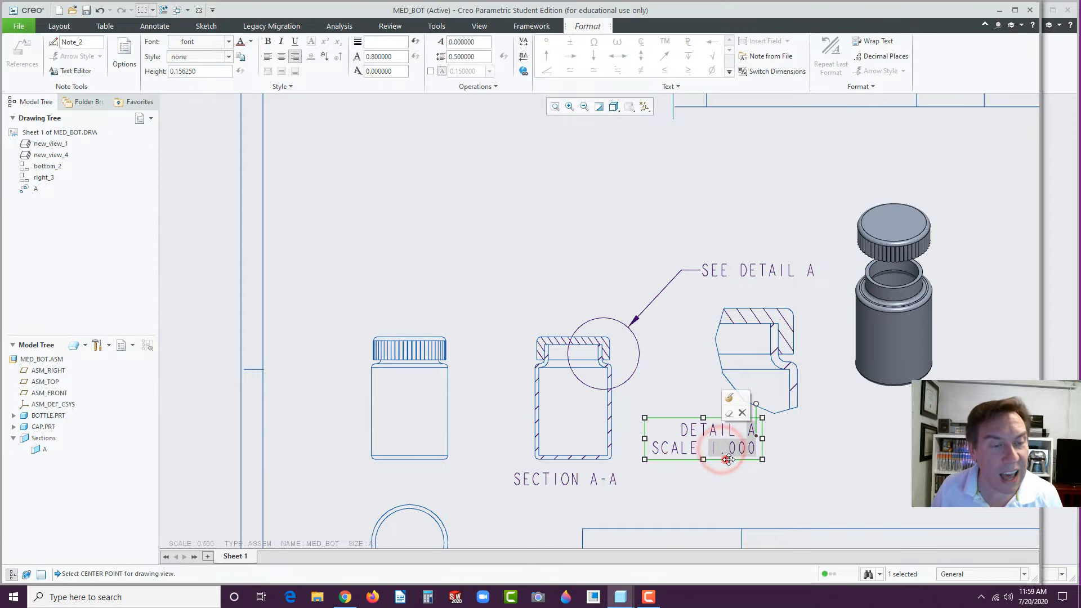
left_click_drag(728, 459, 779, 463)
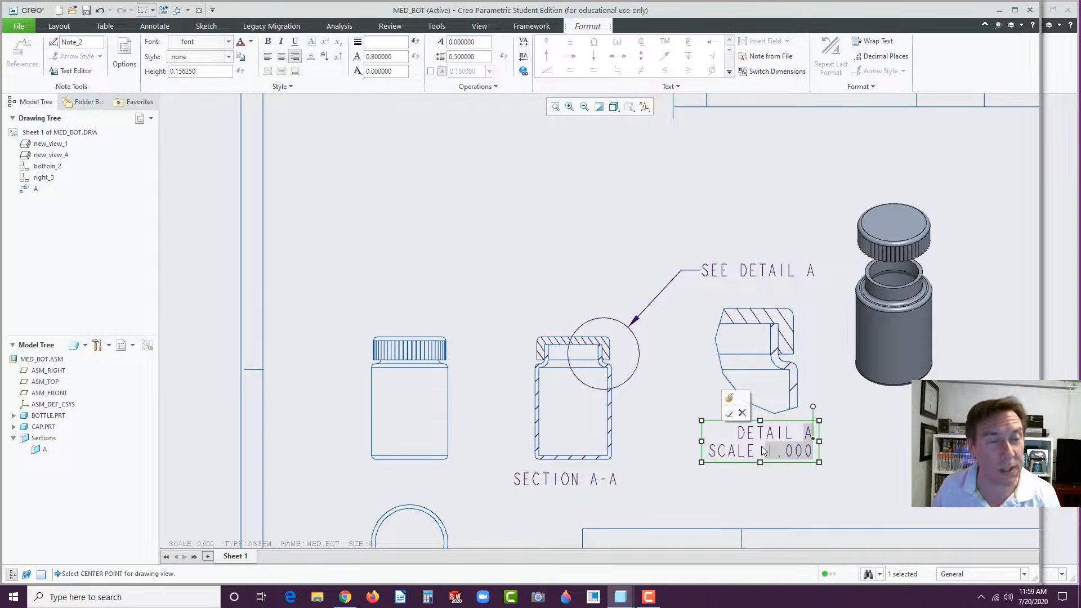
left_click(721, 481)
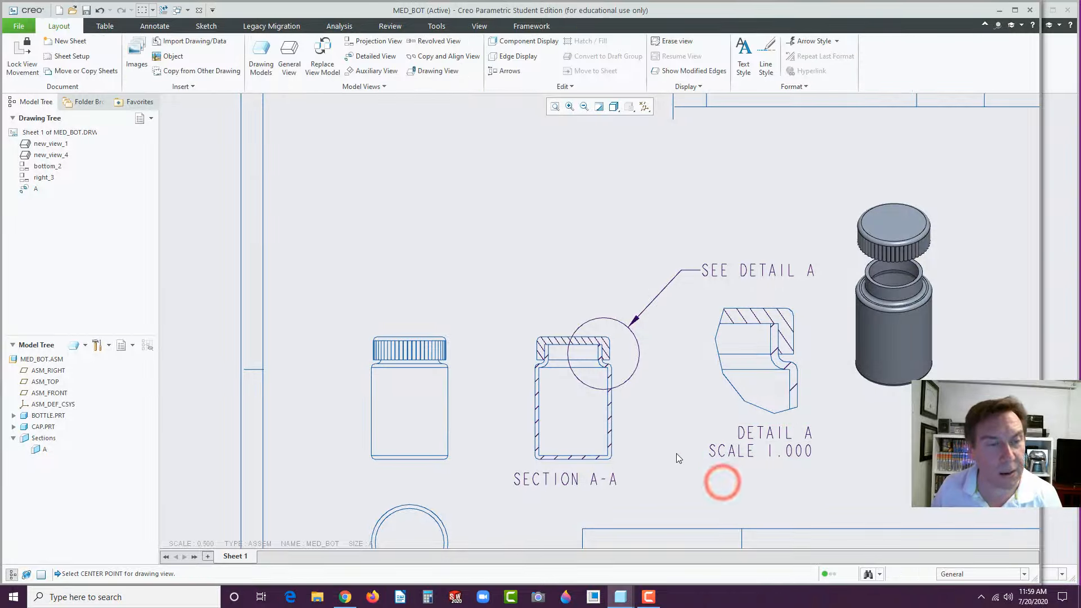
Step: Show datum axis A_1 as crossed centre lines on the circular bottom view using Show Model Annotations
scroll(680, 439, "down", 1)
scroll(680, 438, "down", 1)
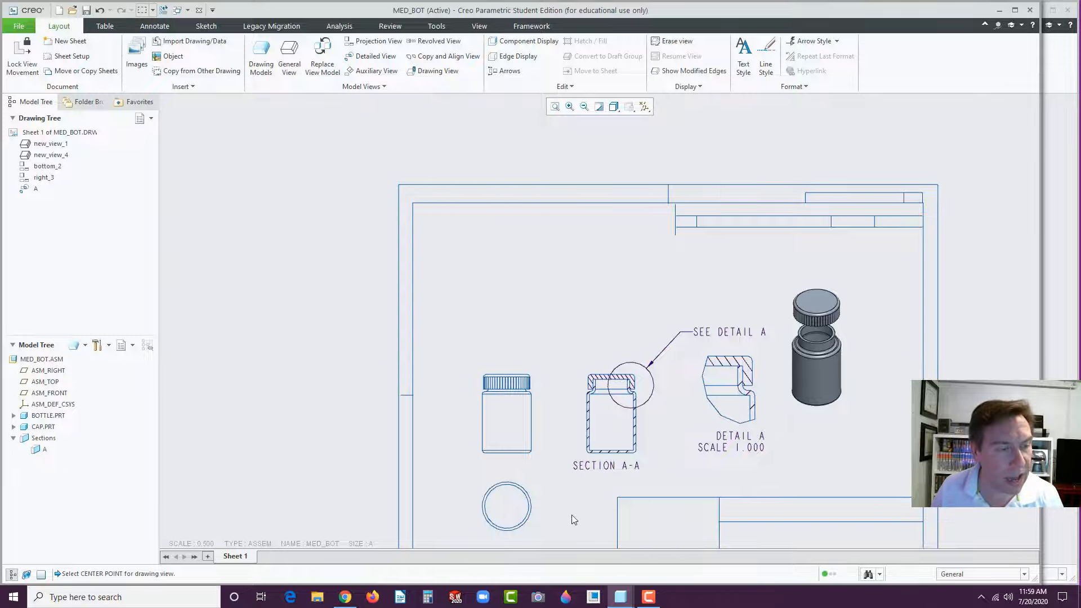
scroll(572, 519, "up", 2)
scroll(588, 467, "down", 2)
scroll(535, 529, "up", 3)
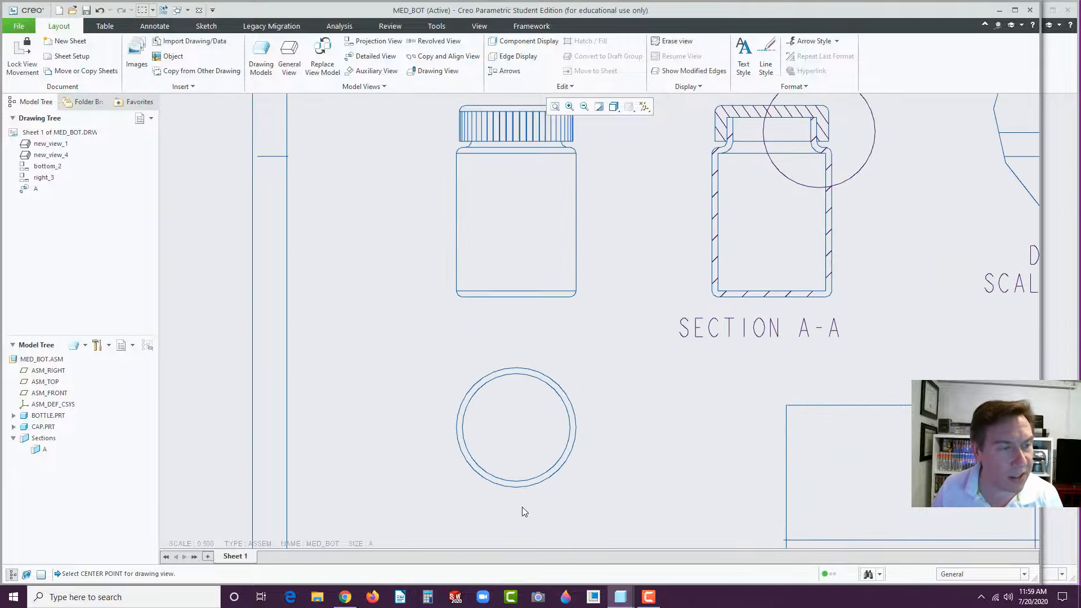
left_click(569, 478)
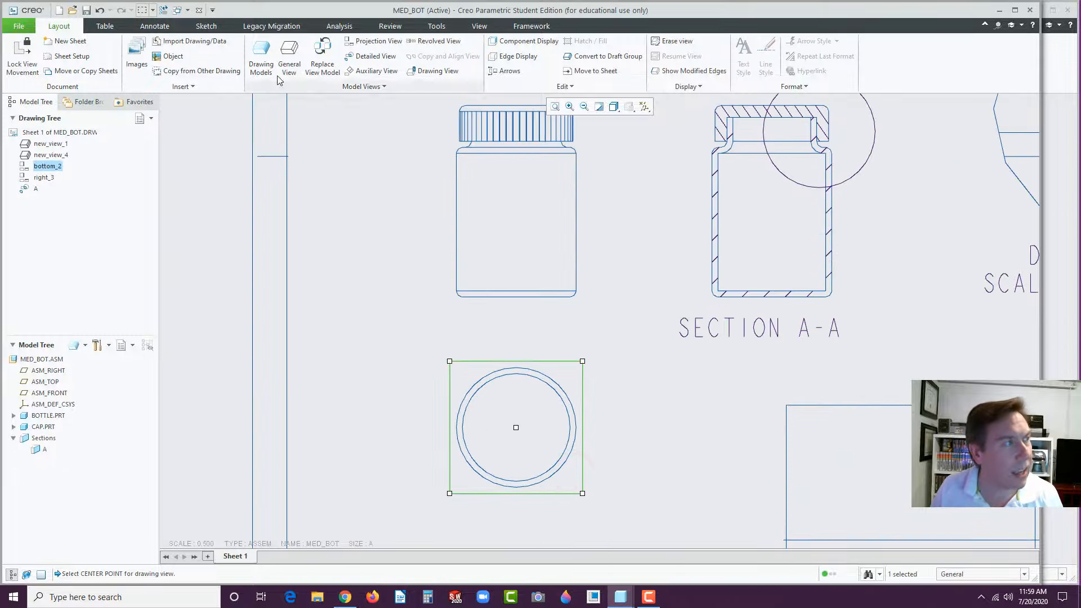
left_click(156, 26)
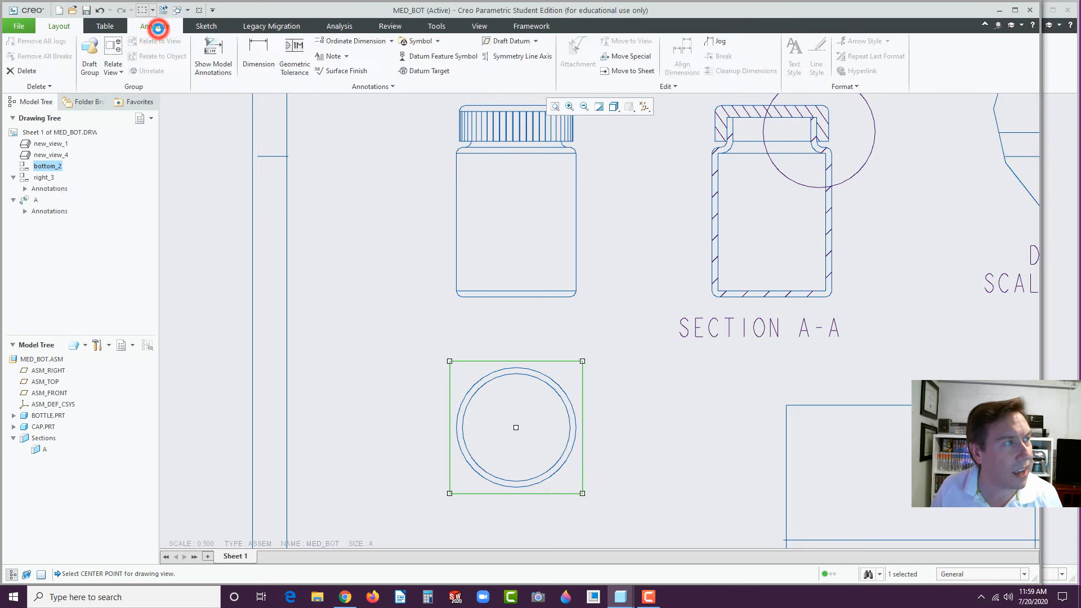
left_click(222, 60)
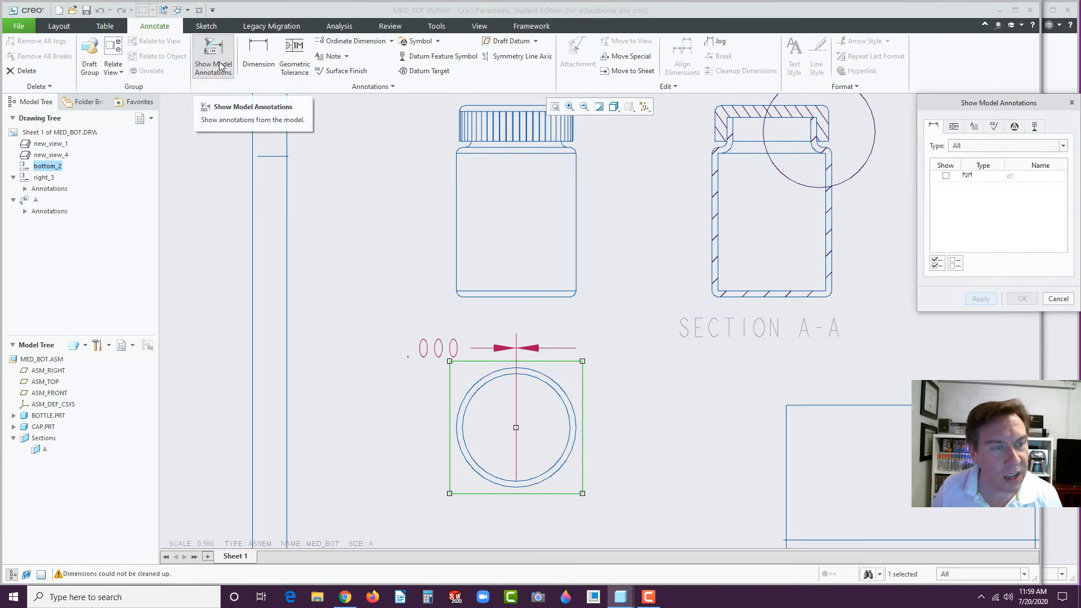
left_click(1033, 127)
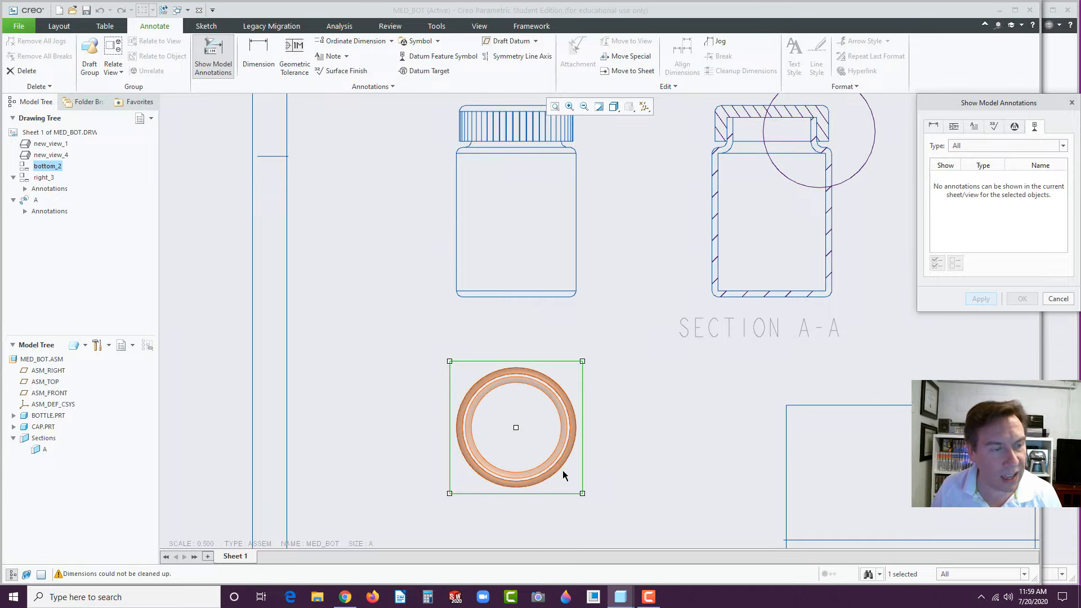
left_click(553, 457)
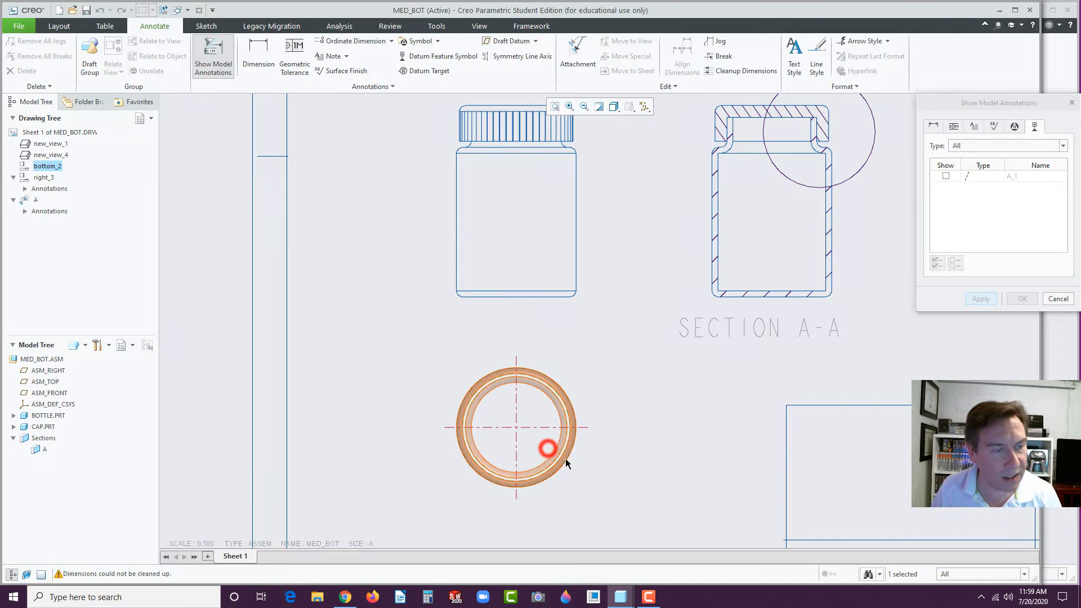
left_click(544, 427)
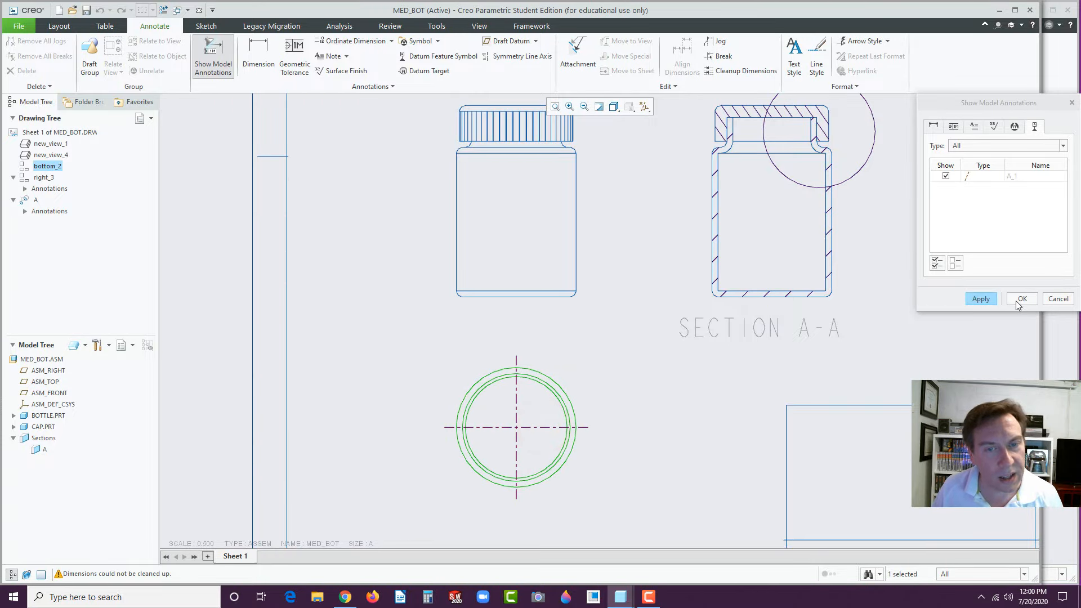
left_click(1019, 300)
scroll(652, 458, "up", 3)
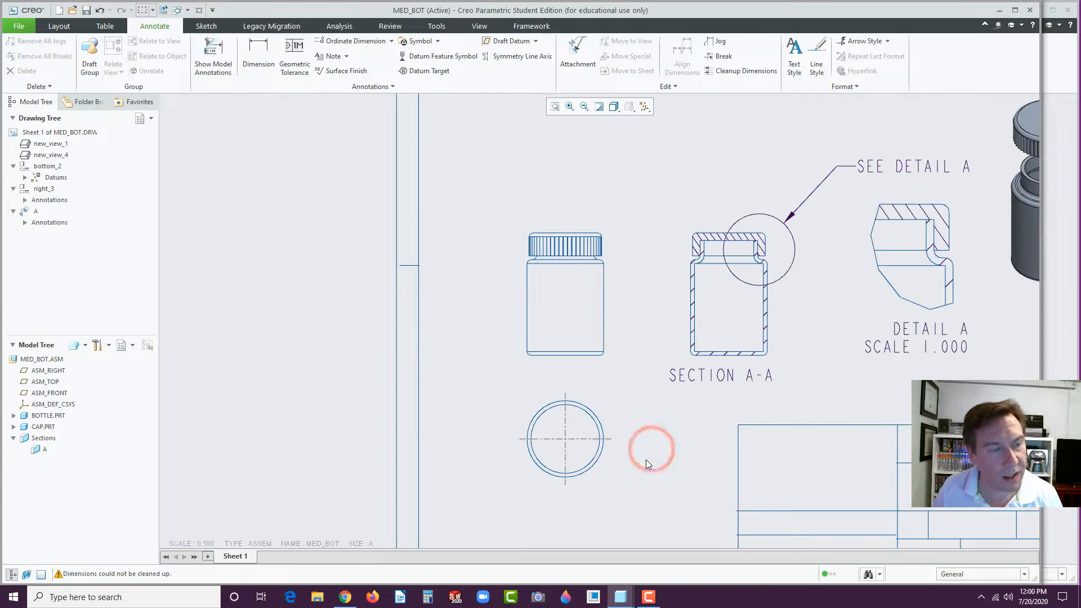
scroll(558, 449, "up", 2)
scroll(866, 380, "down", 2)
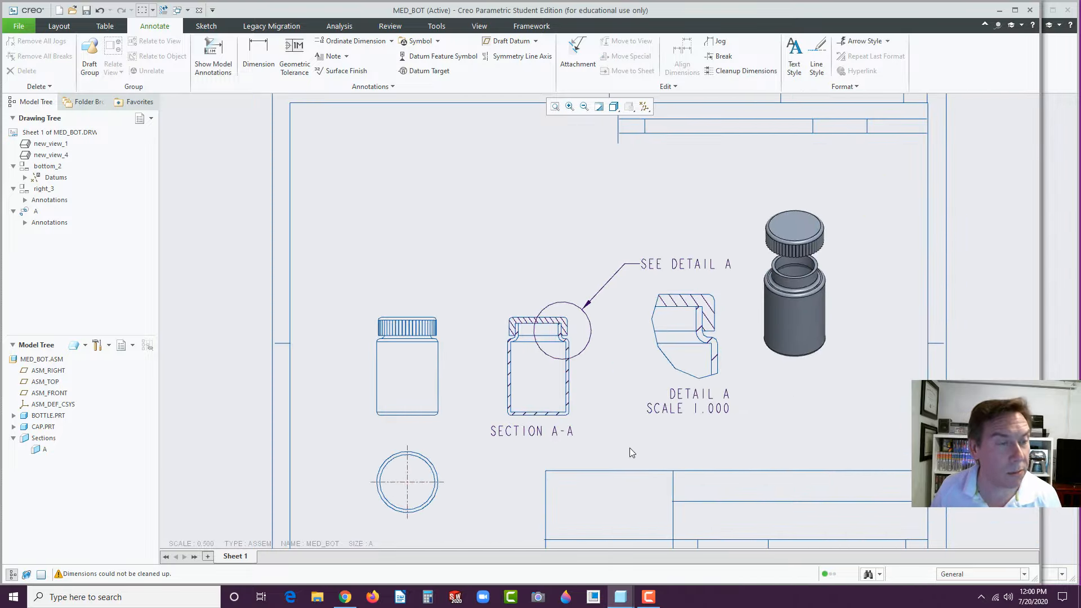
scroll(630, 447, "down", 2)
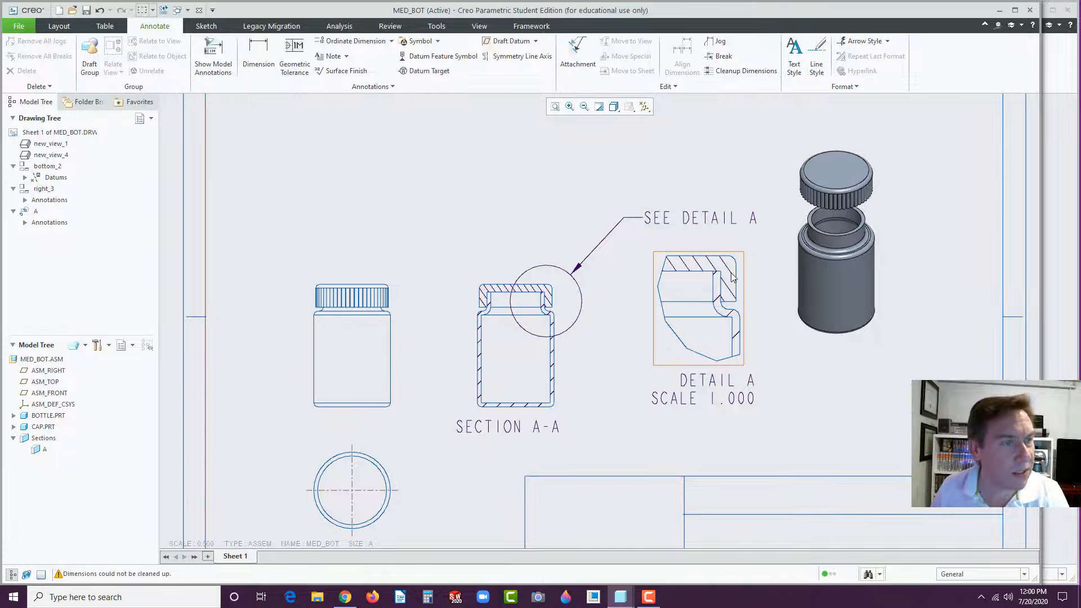
scroll(736, 277, "up", 2)
left_click(782, 199)
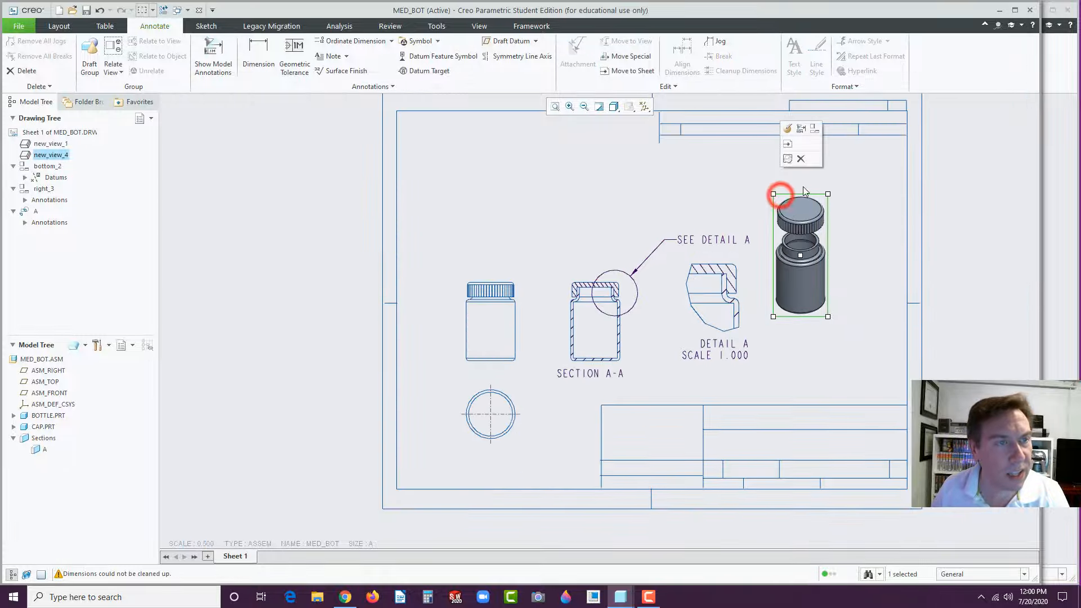
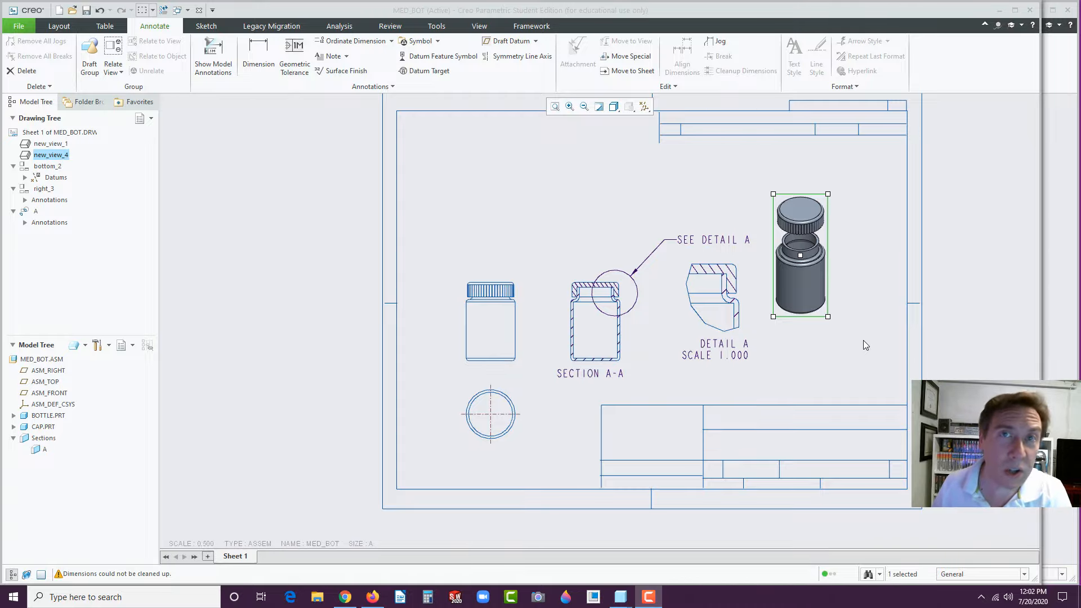
Step: Switch to Firefox and open FINAL CLOCK PARTS CREO.zip from the Creo final exam parts download on the vertanux1.com part files page
left_click(371, 598)
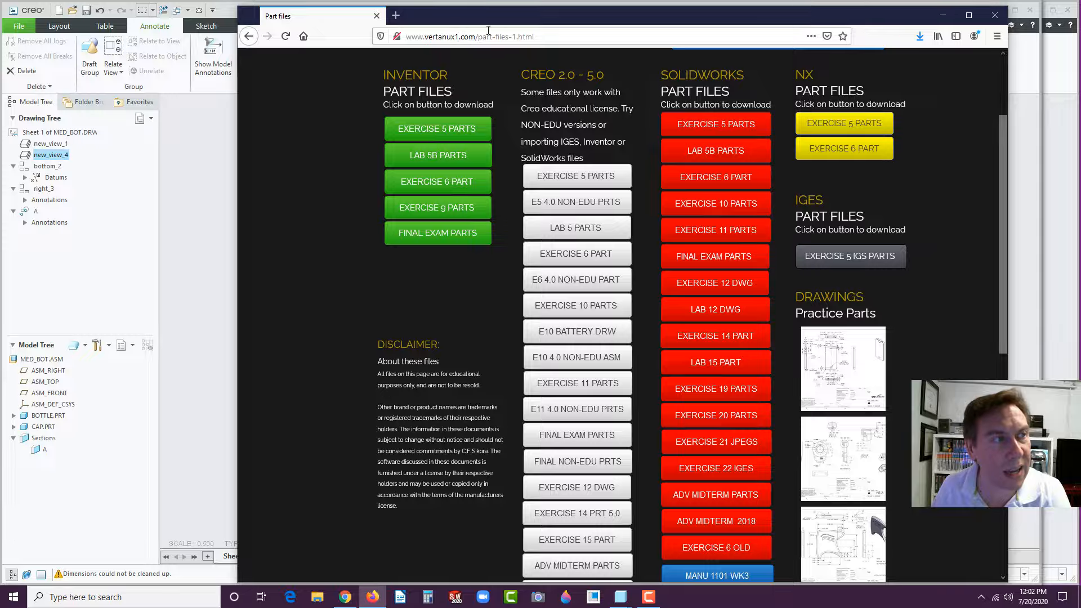
scroll(533, 80, "up", 2)
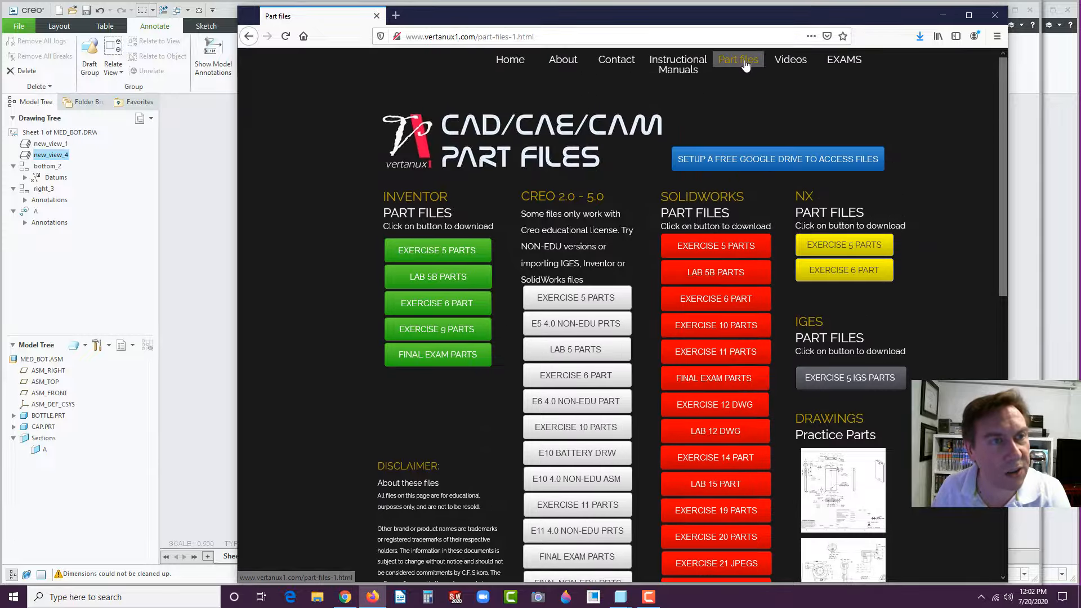
scroll(570, 431, "down", 2)
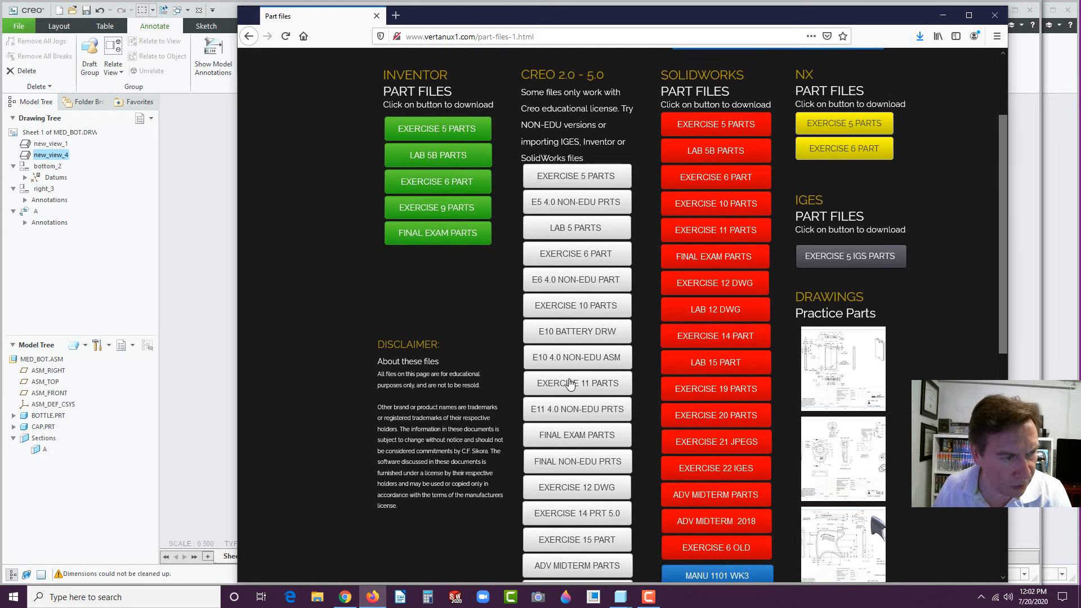
left_click(569, 438)
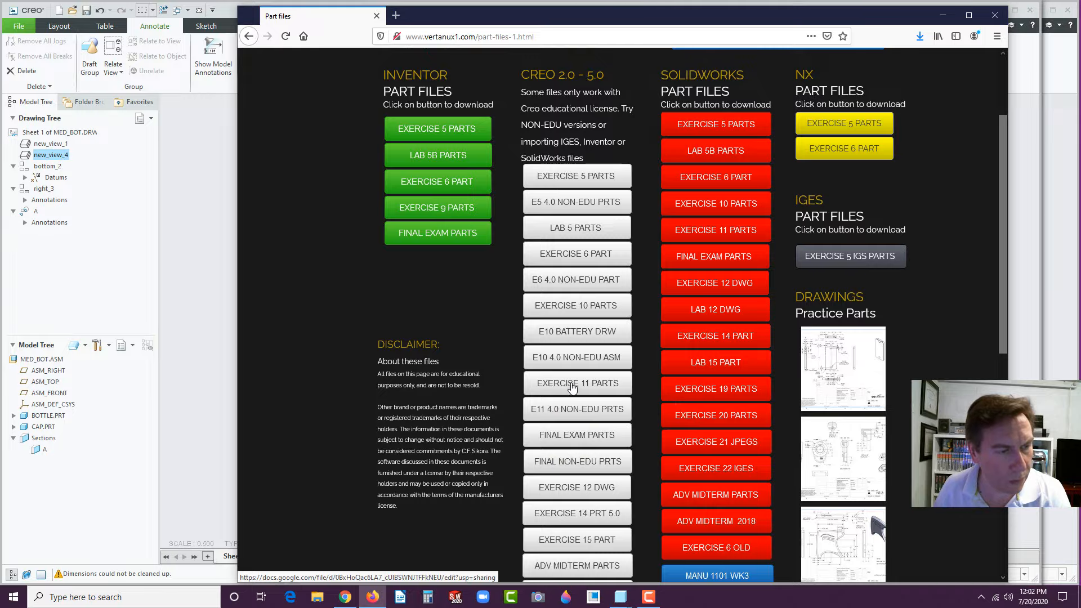
left_click(554, 432)
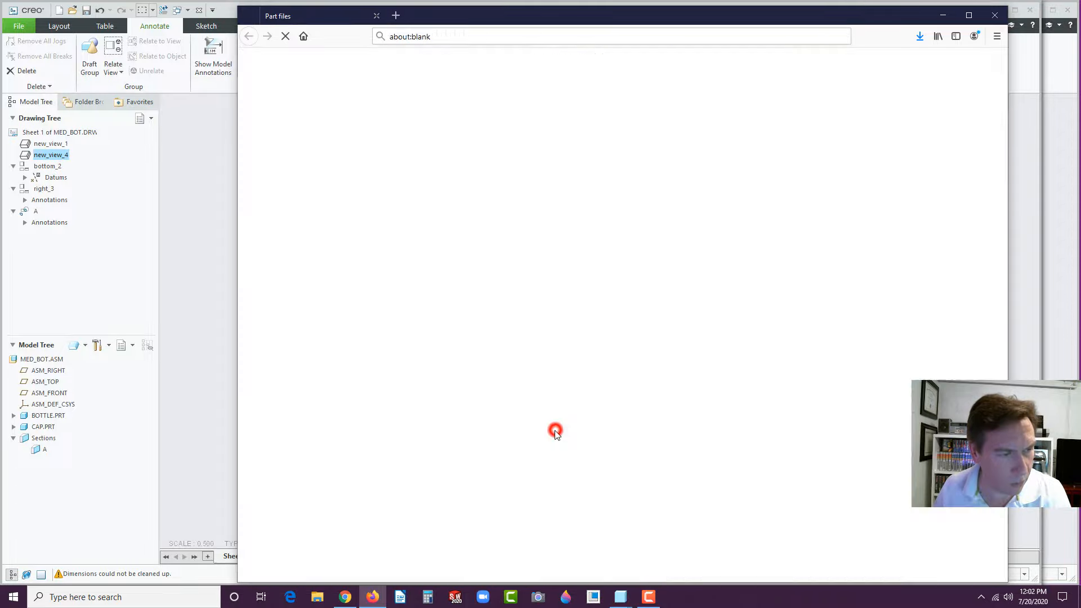
left_click(619, 333)
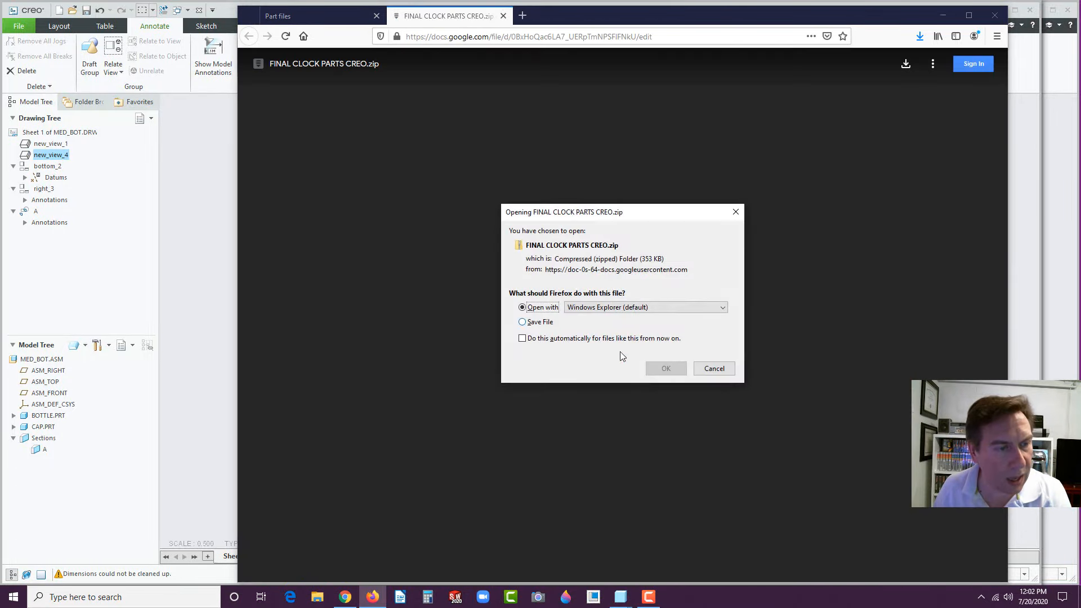
left_click(664, 369)
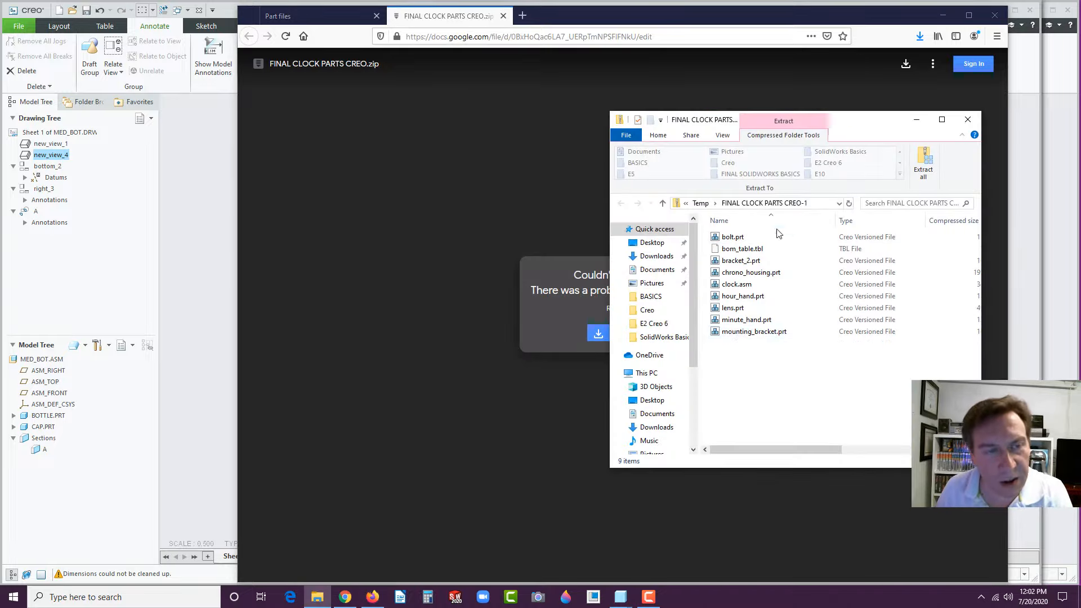
Step: Copy bom_table.tbl from the zip archive to the Desktop
right_click(738, 254)
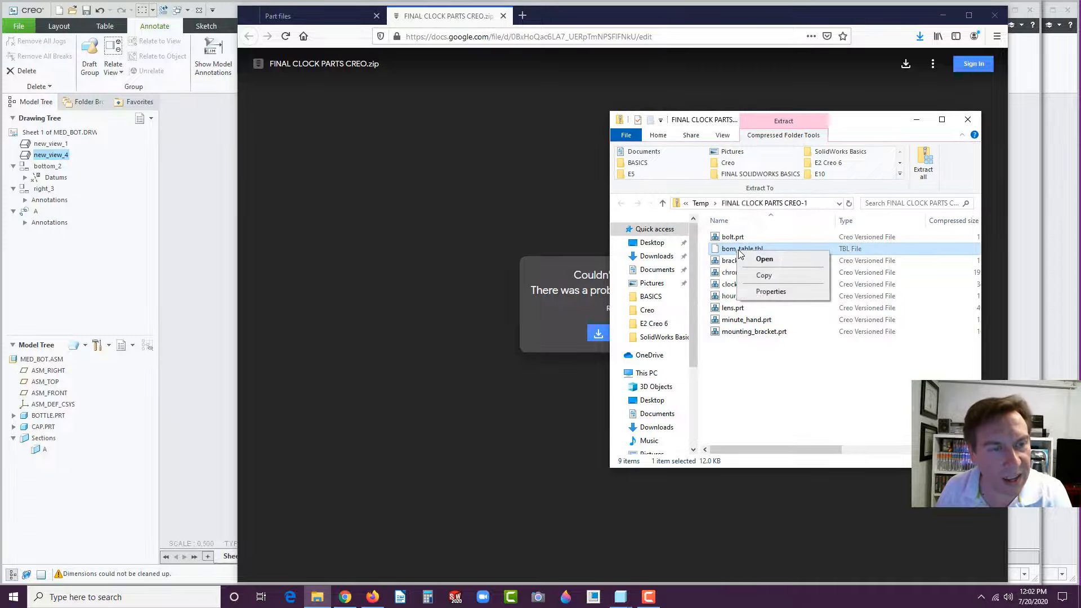
left_click(761, 275)
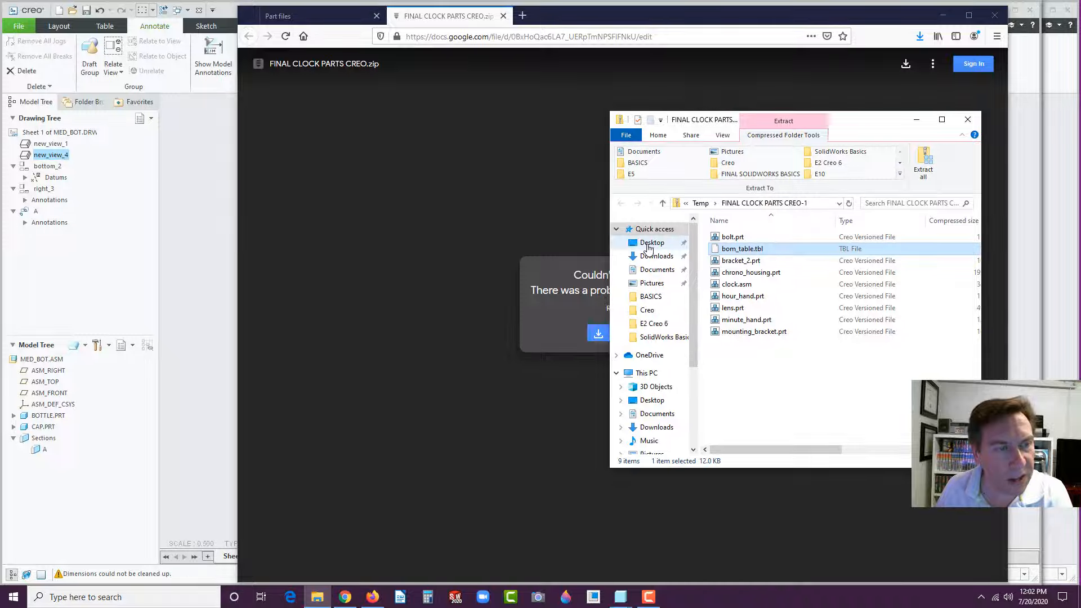
right_click(648, 246)
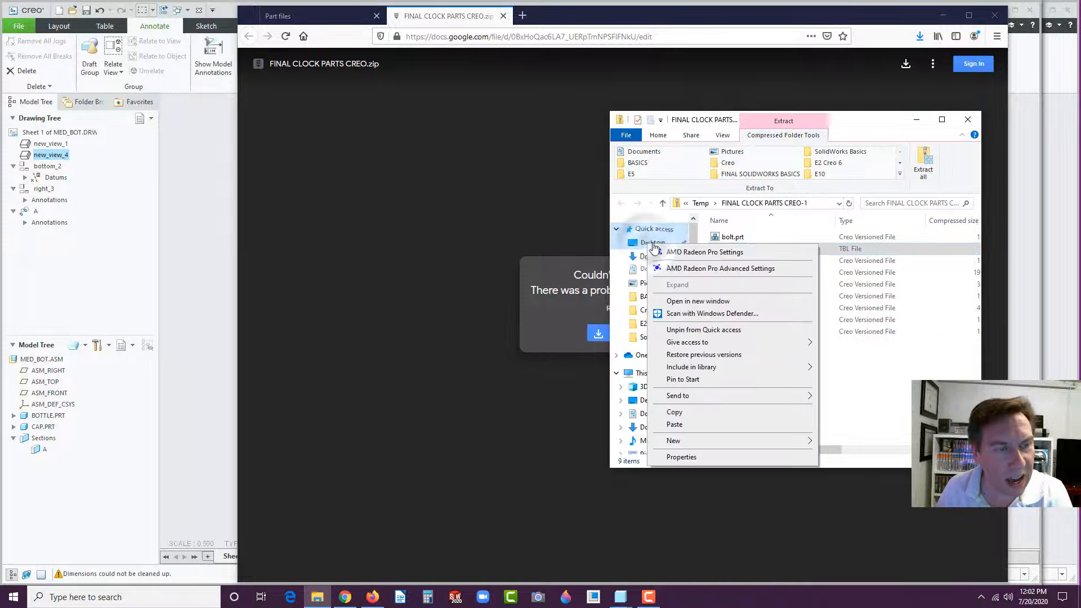
left_click(675, 426)
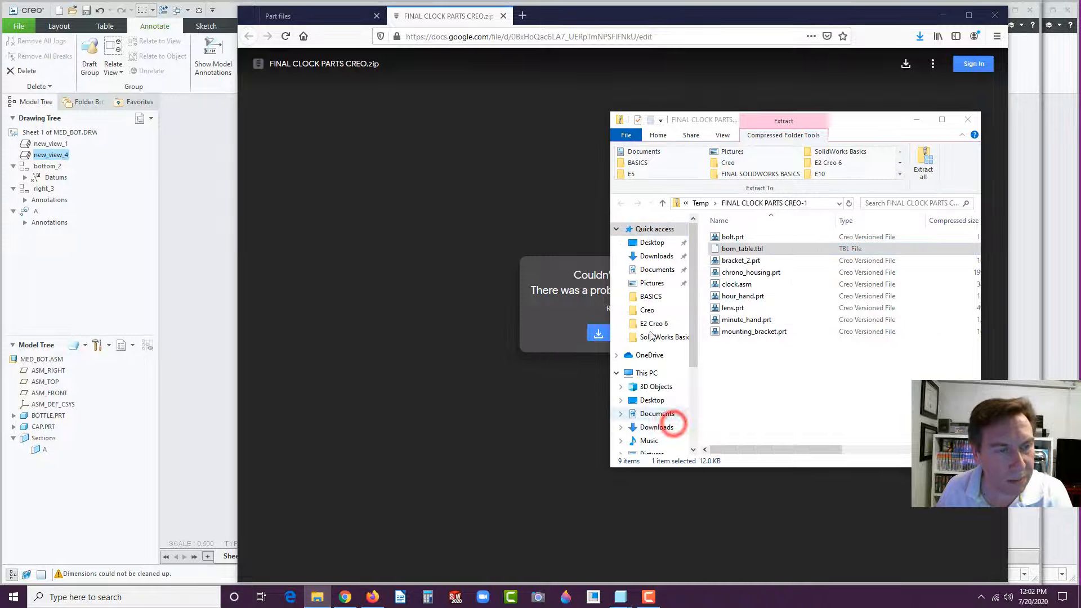
Step: Return to the Creo drawing and try to insert a table from the bom_table.tbl file on the Desktop
left_click(535, 208)
left_click(140, 245)
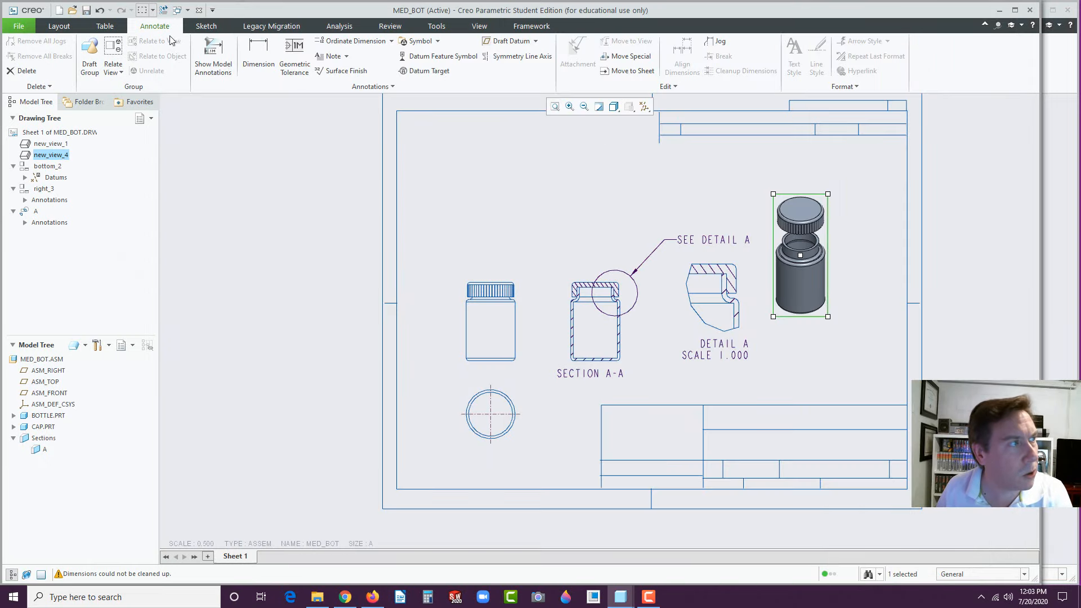
left_click(106, 26)
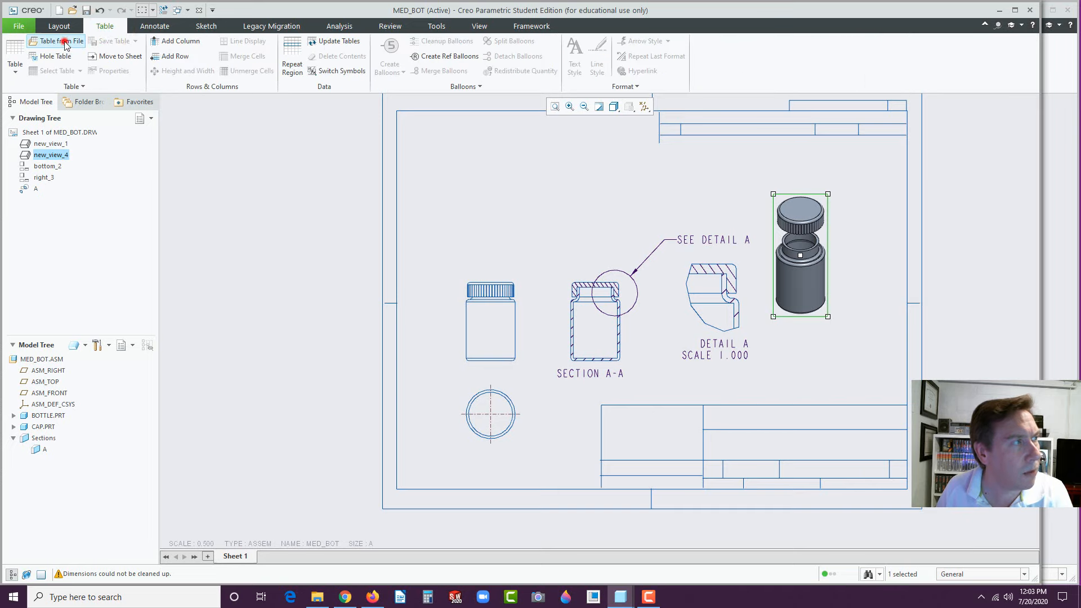
left_click(75, 44)
left_click(357, 236)
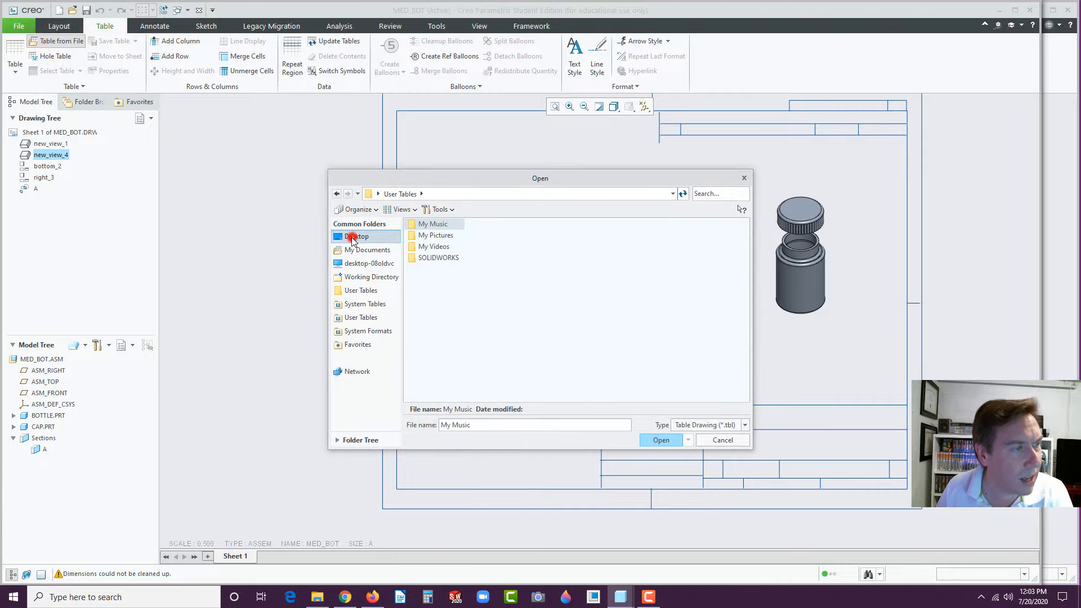
left_click(425, 236)
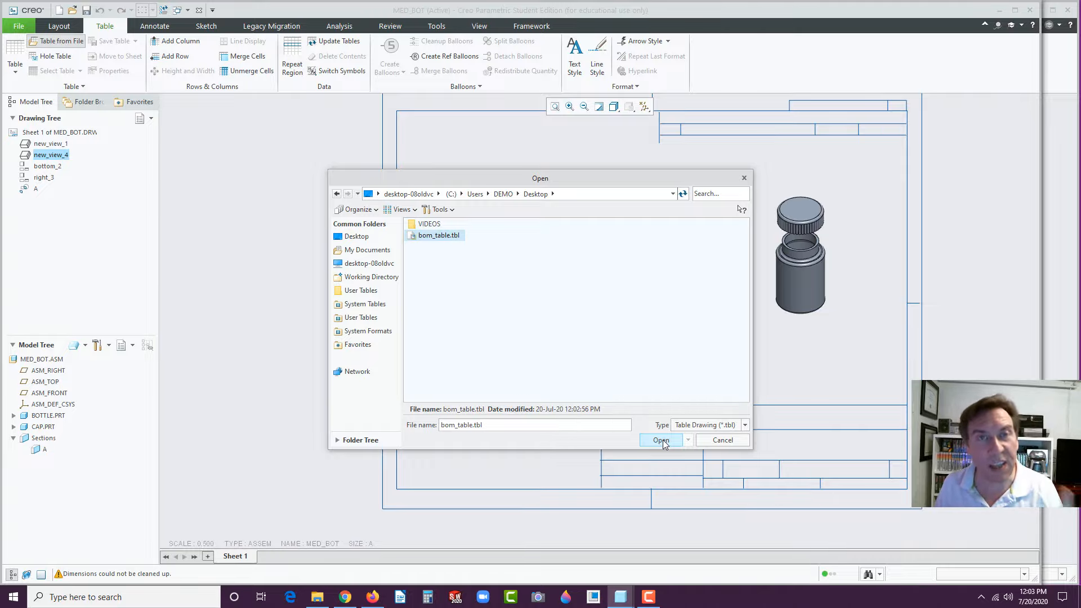
left_click(661, 440)
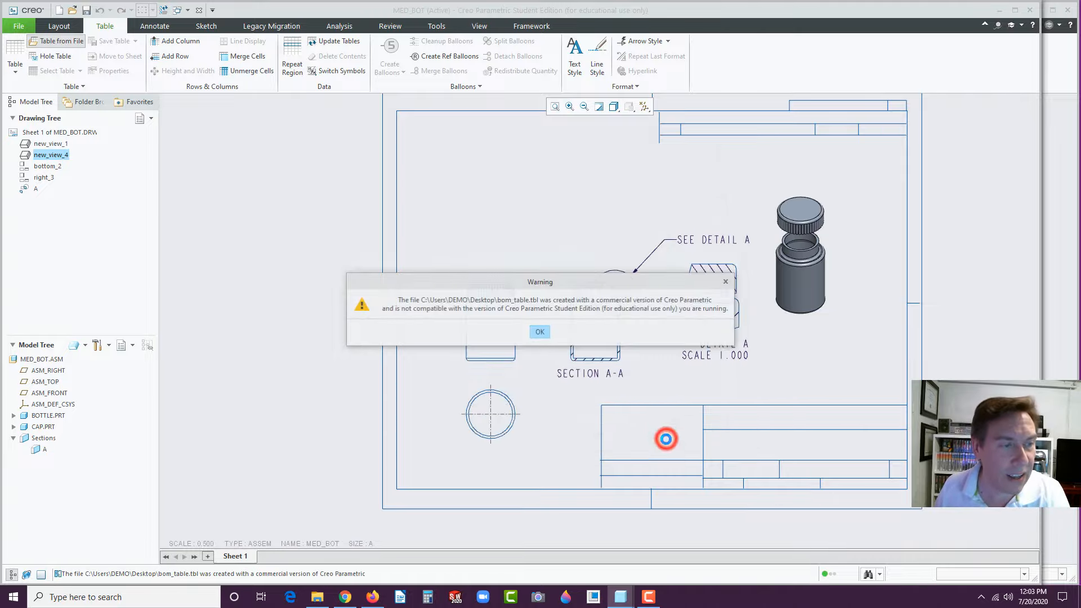
left_click(542, 334)
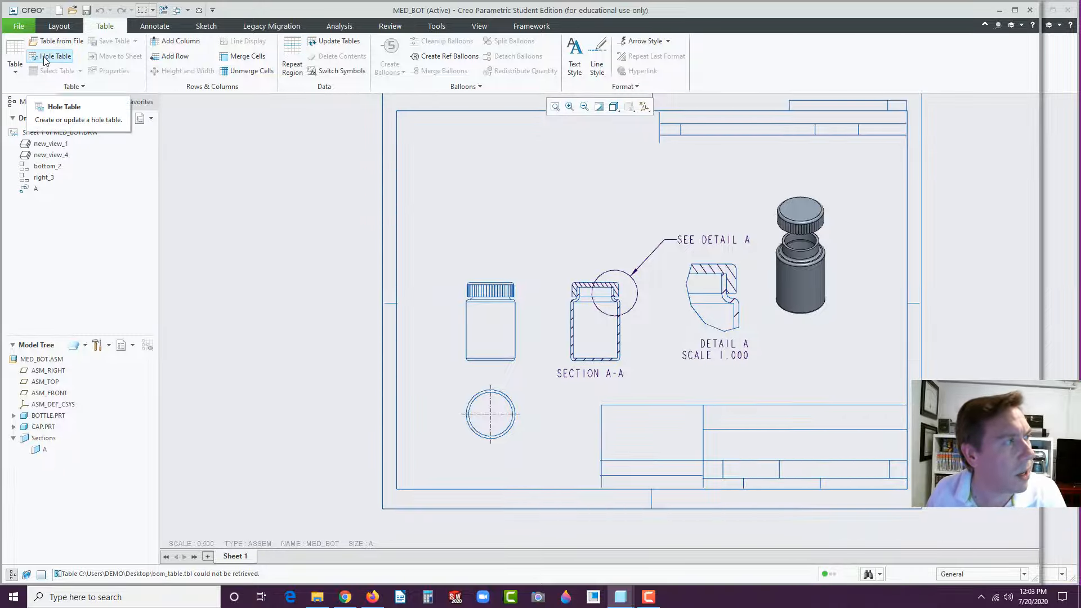
Step: Insert an empty 3x3 table with its origin at the upper-left corner of the sheet's inner border
left_click(13, 72)
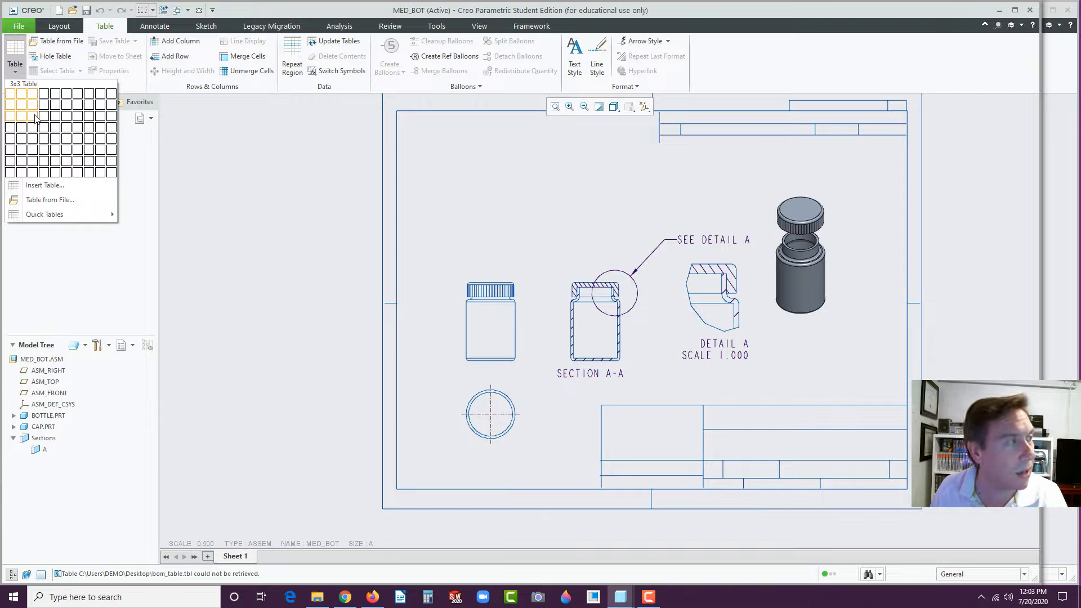
left_click(34, 115)
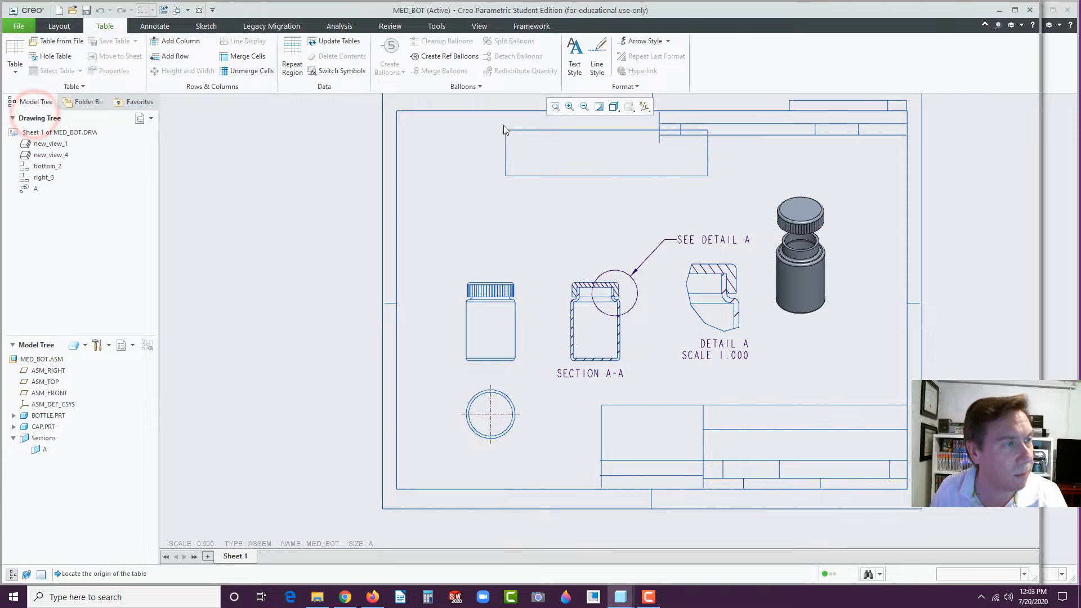
left_click(398, 112)
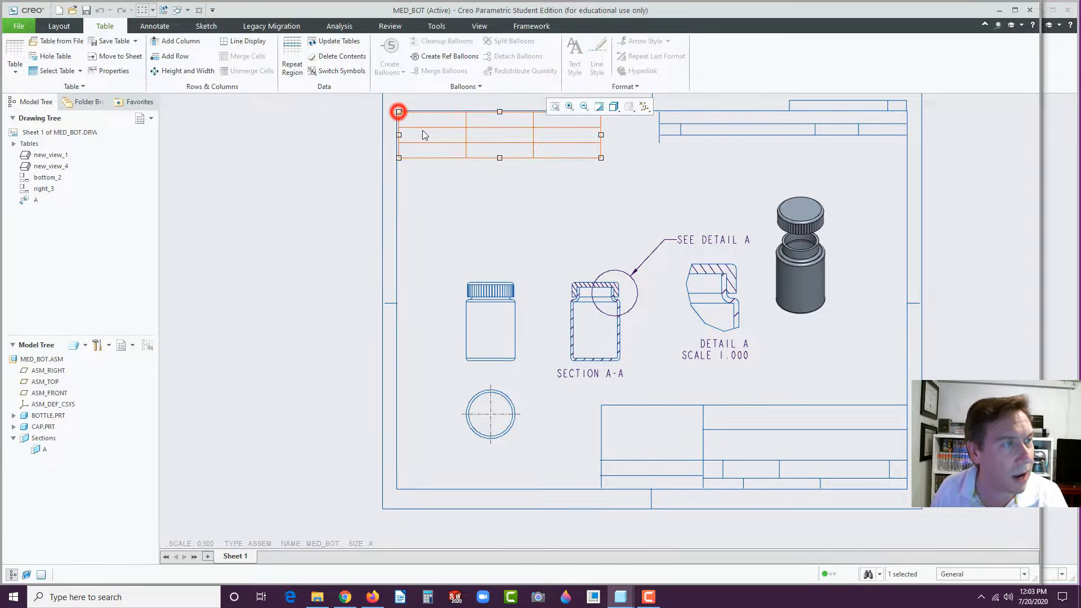
Step: Fill the table's header row with PART #, NAME and QTY
double_click(445, 121)
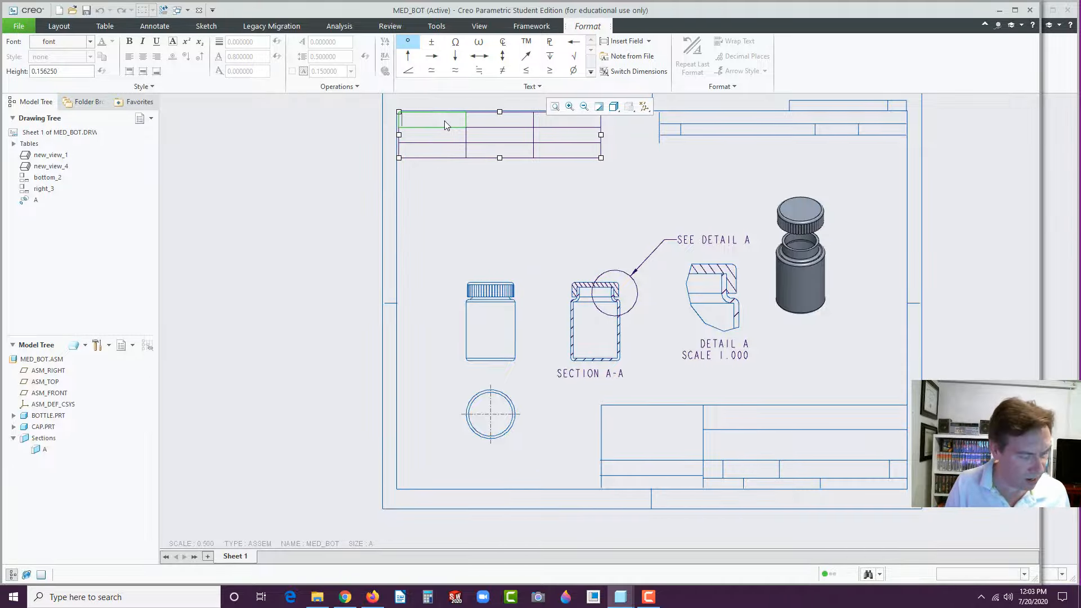
type("PART")
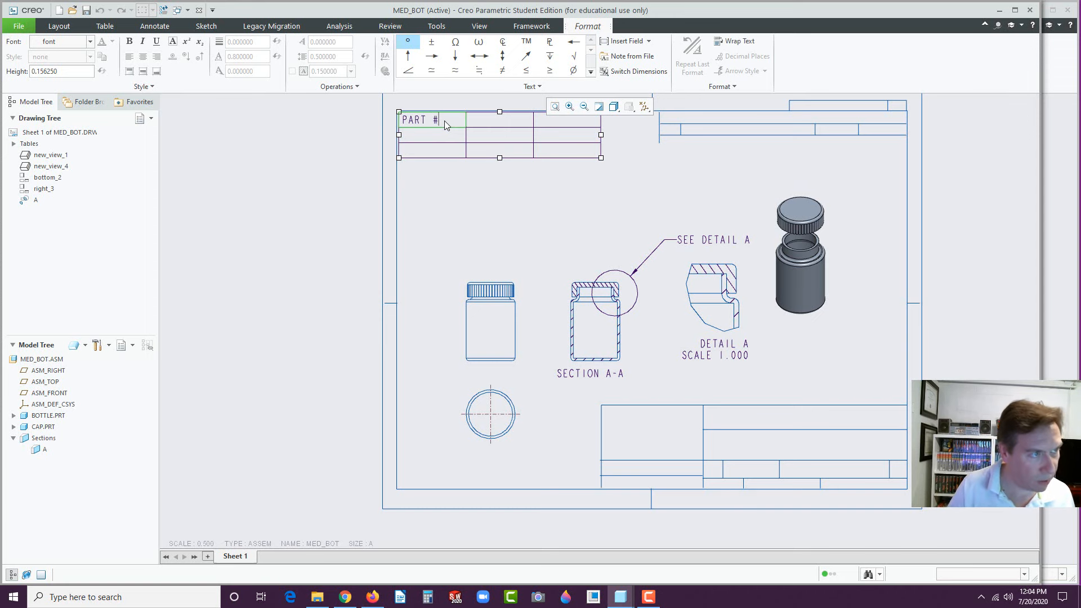
type(" #")
left_click(493, 121)
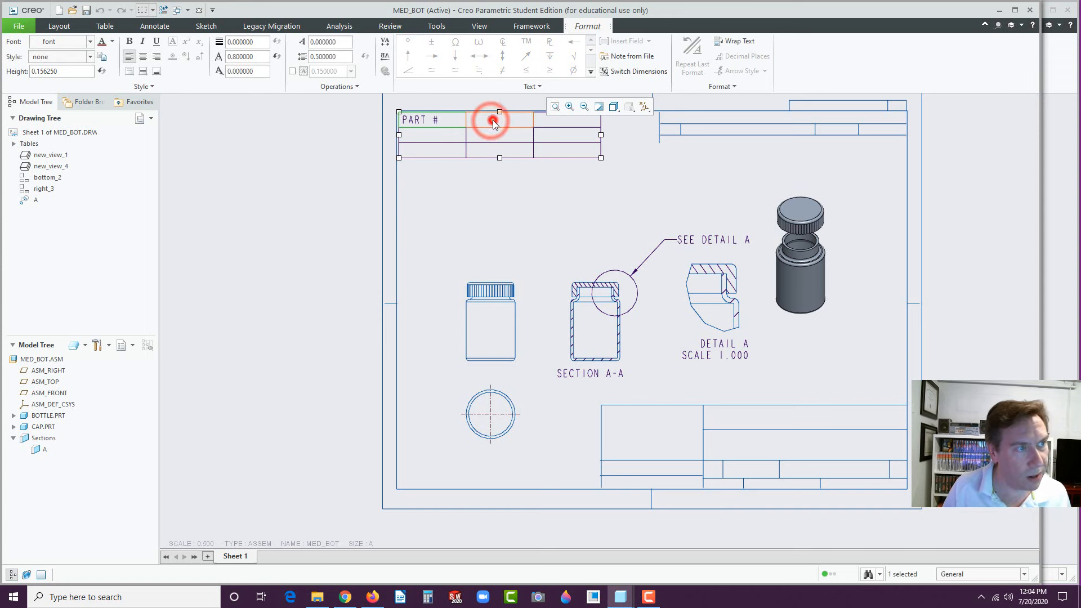
left_click(494, 122)
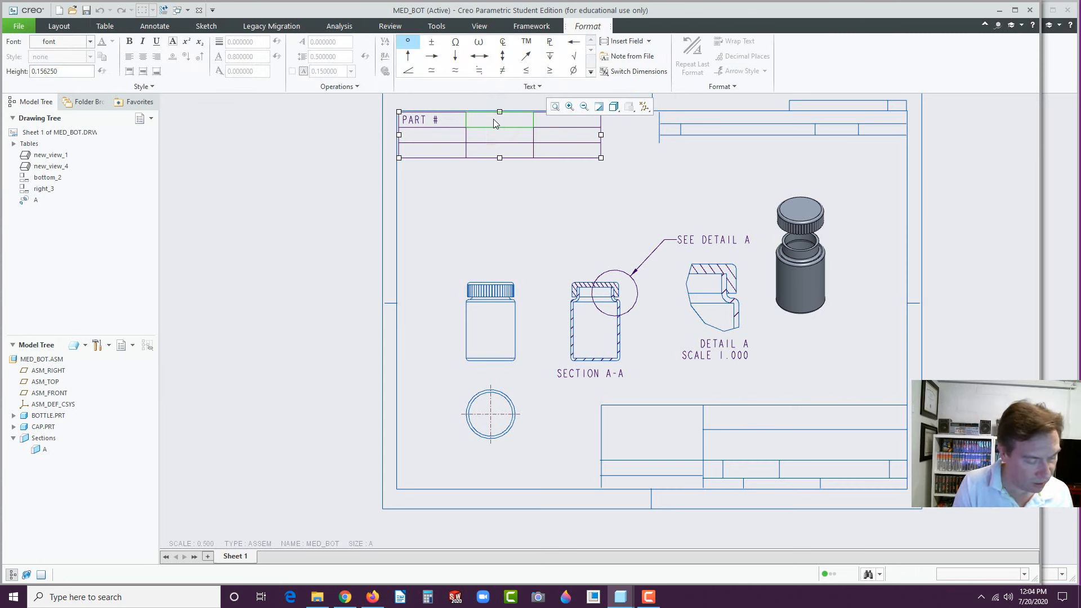
type("NAME")
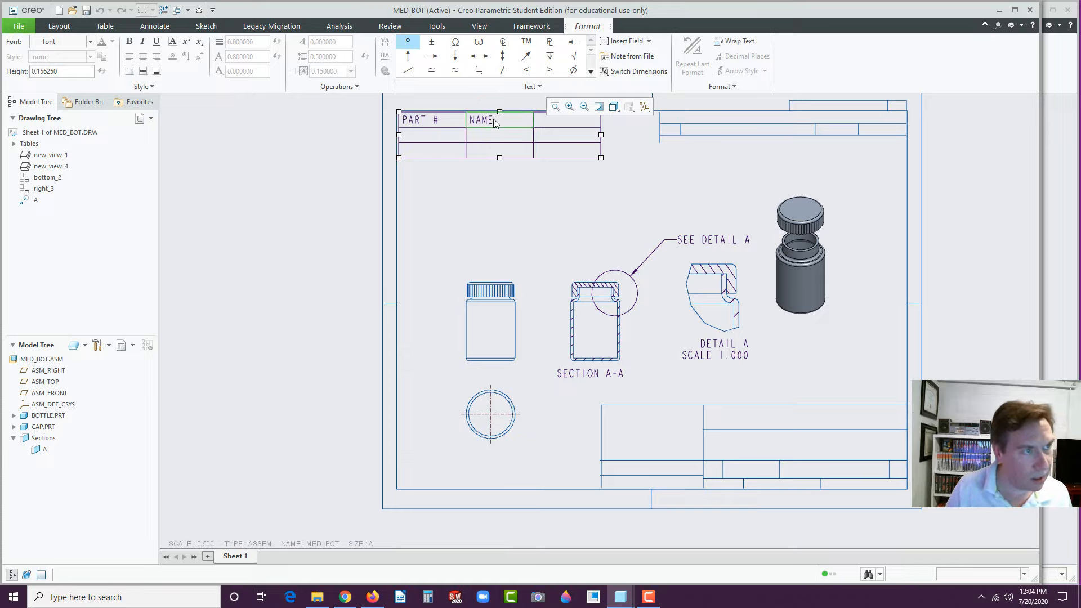
left_click(550, 125)
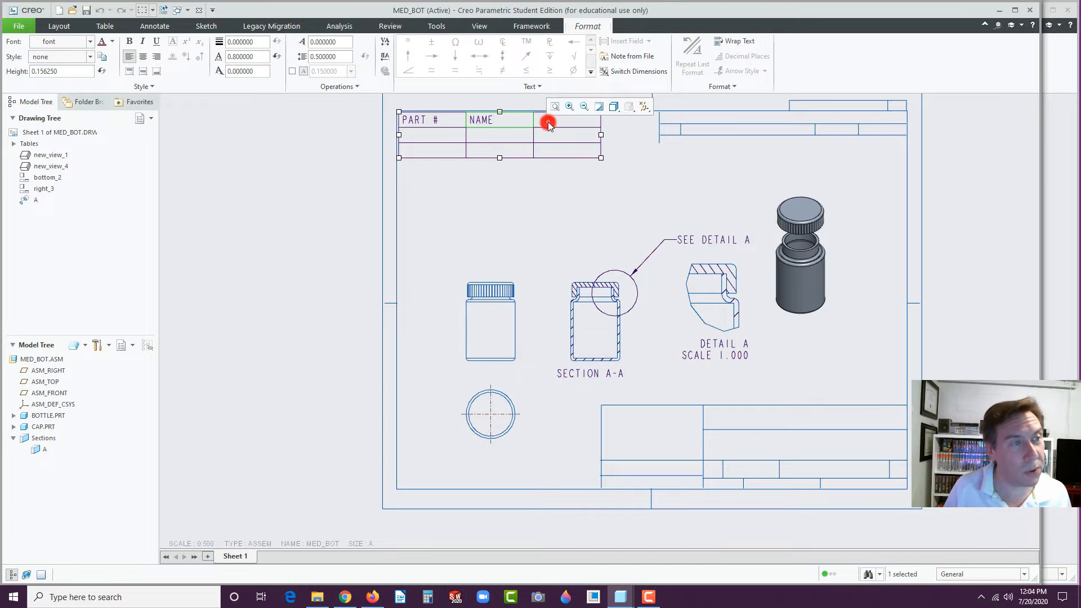
double_click(555, 124)
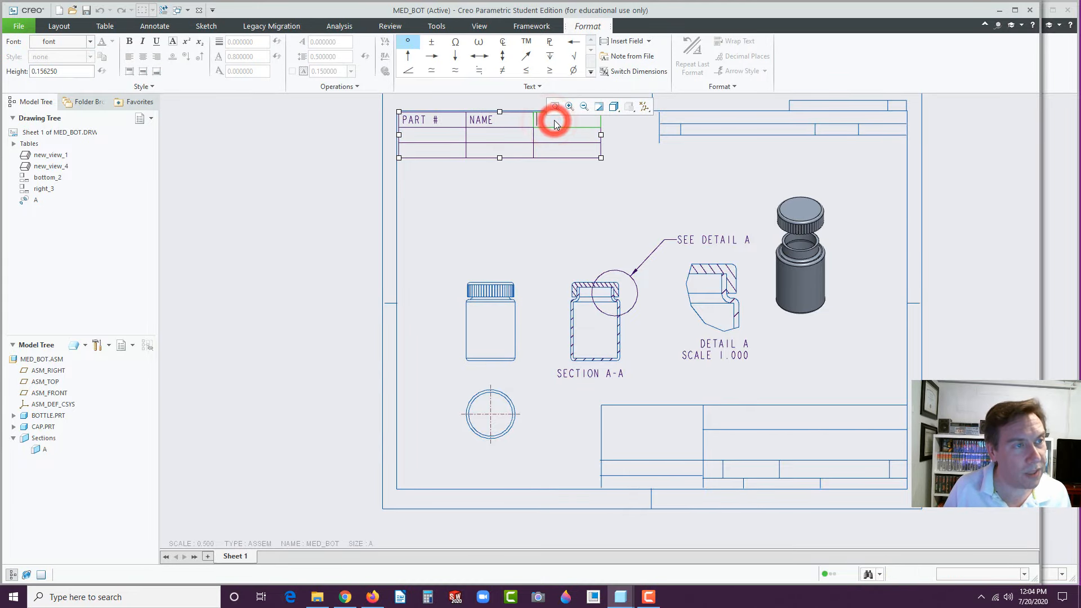
type("Q")
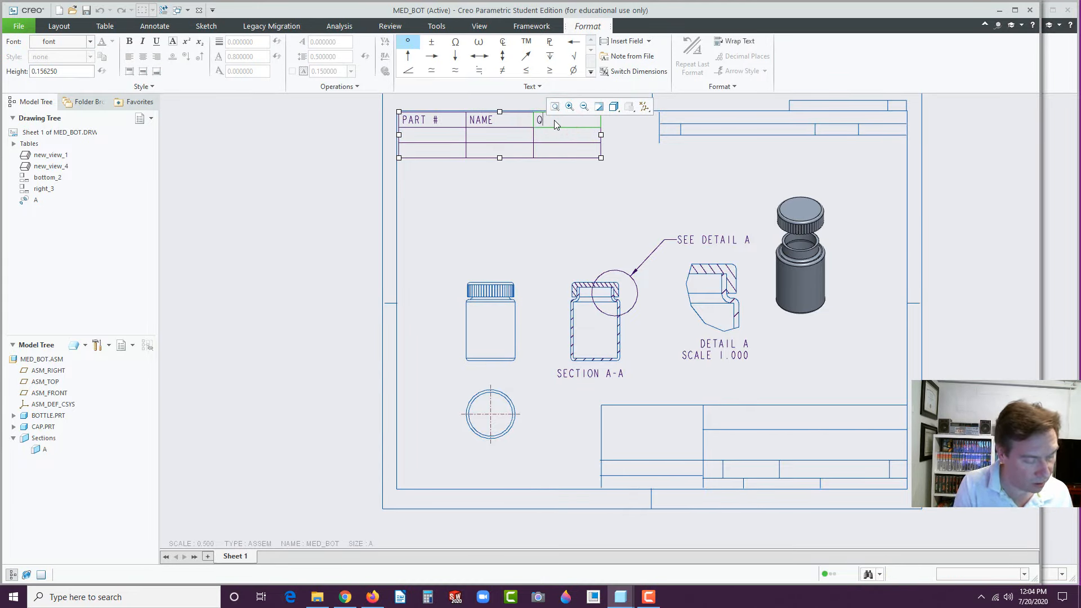
type("TY.")
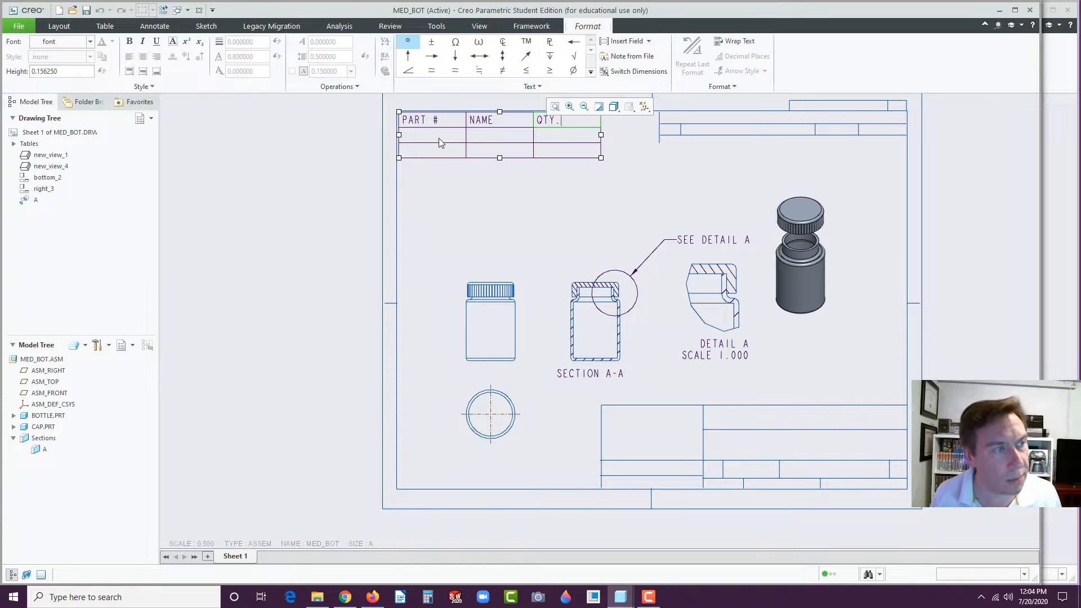
Step: Enter part numbers 1 and 2 in the two rows under the PART # heading
left_click(435, 135)
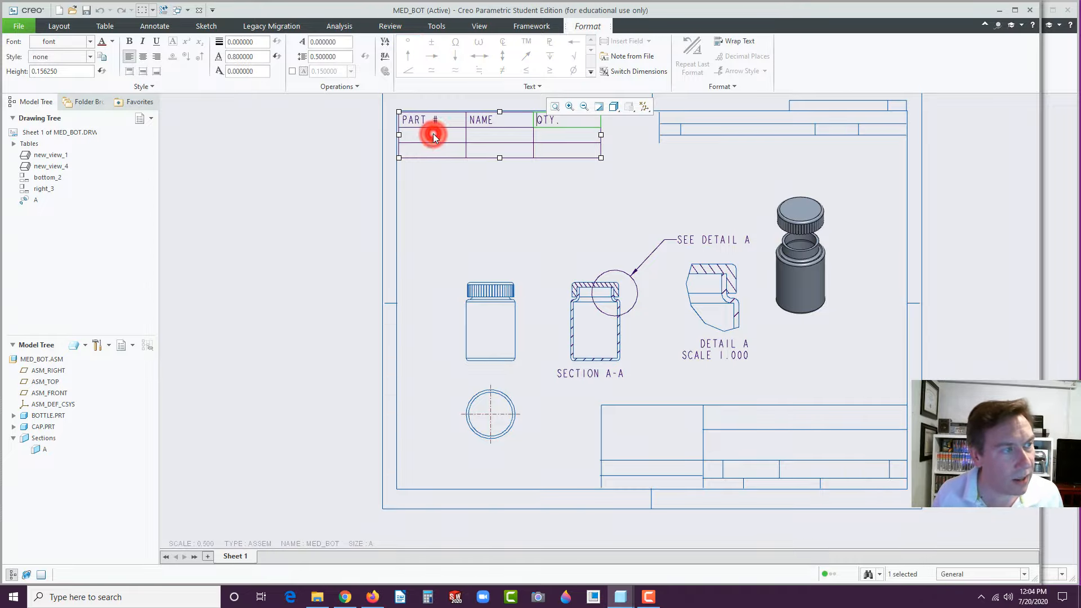
double_click(435, 136)
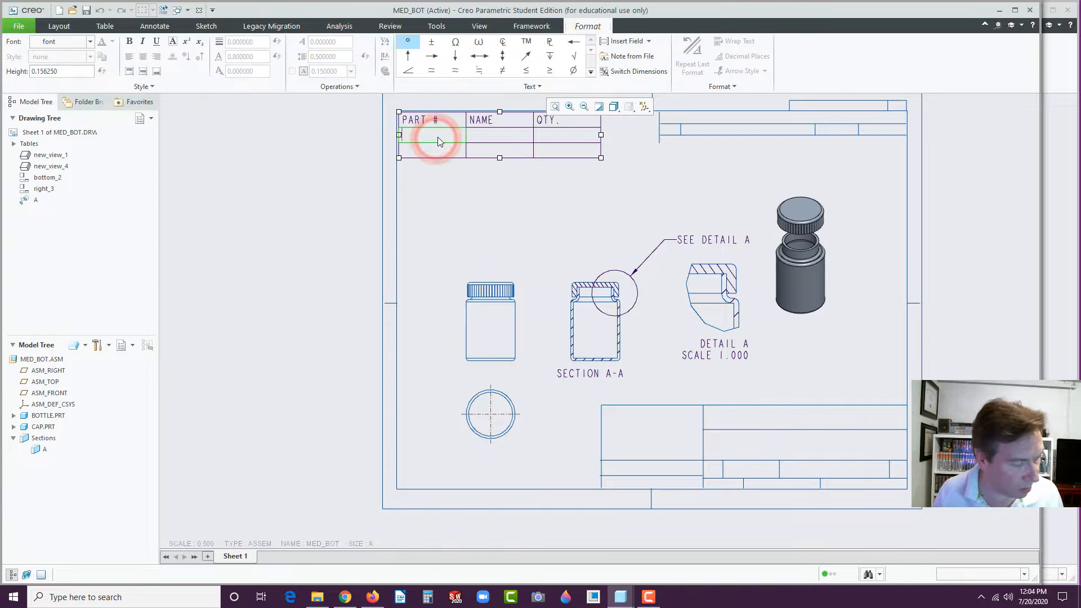
type("1")
left_click(437, 150)
double_click(438, 149)
type("2")
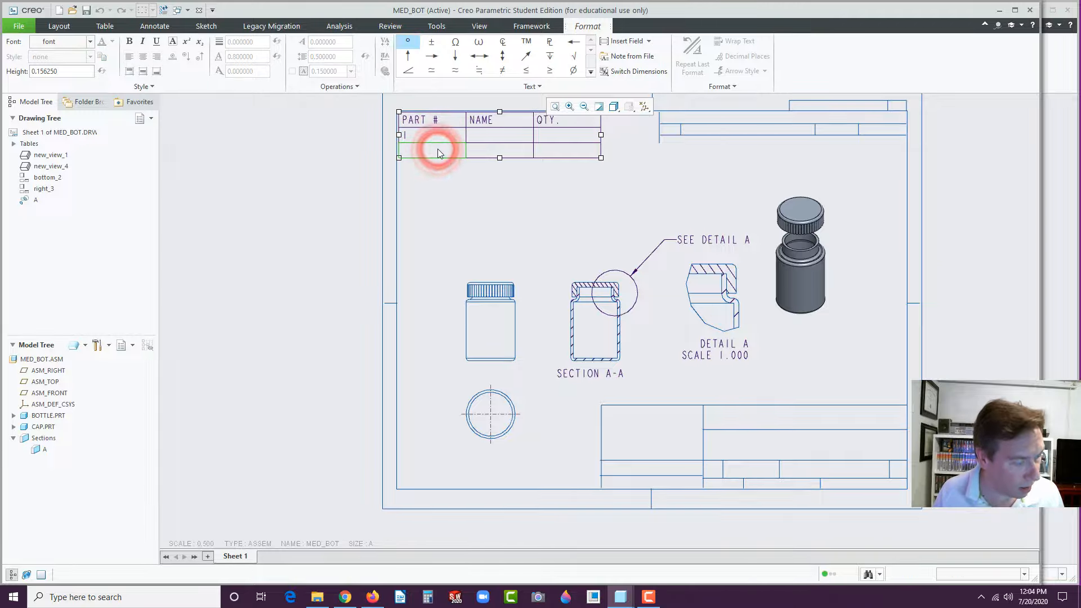
Step: Enter BOTTLE as the name for part 1 and CAP as the name for part 2
left_click(492, 134)
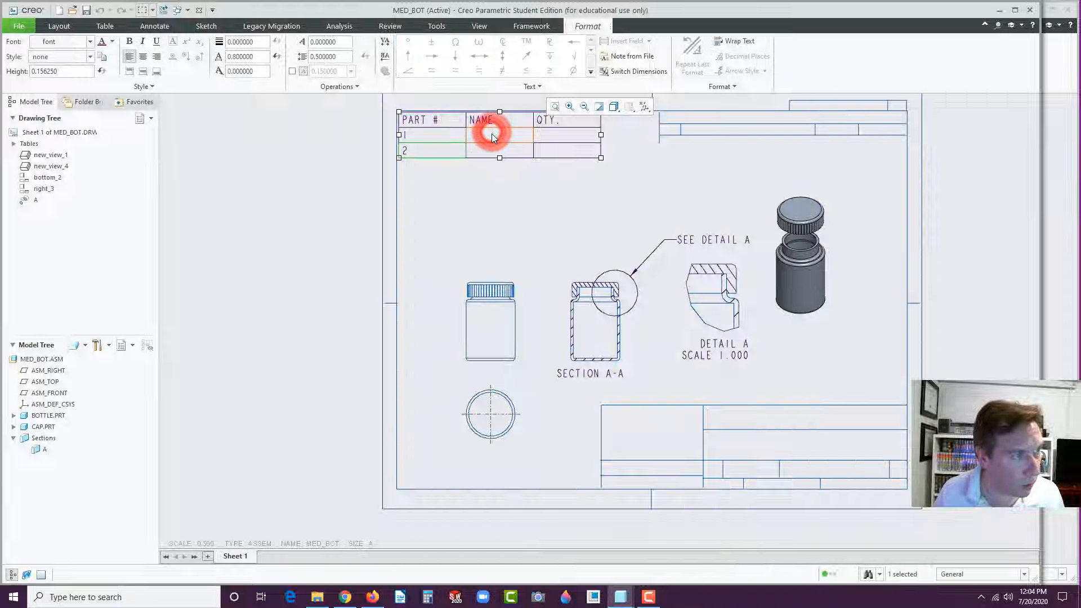
double_click(492, 137)
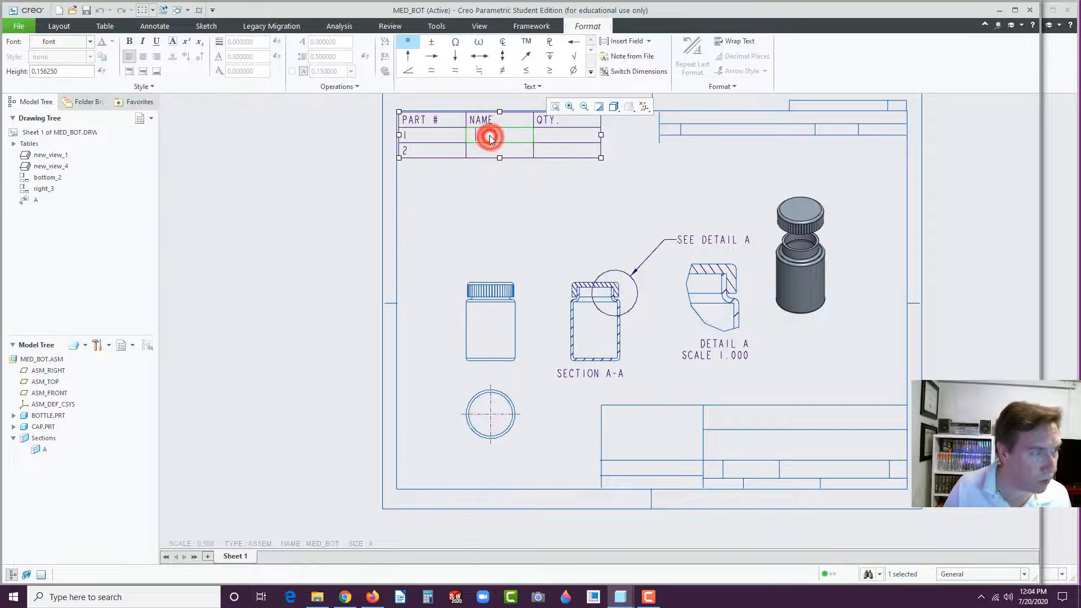
type("BOTTLE")
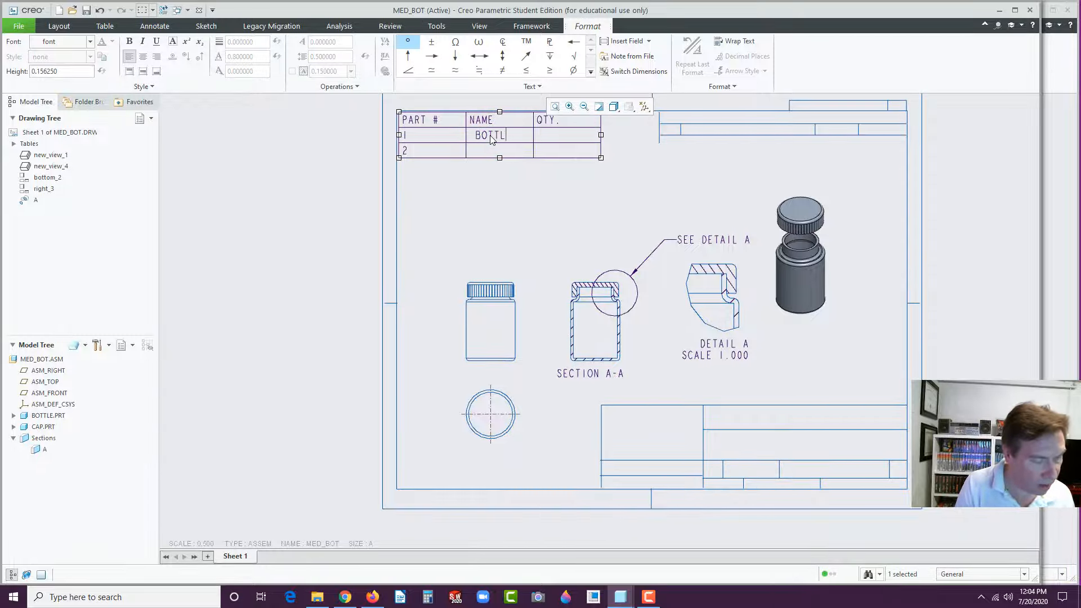
left_click(501, 151)
double_click(490, 152)
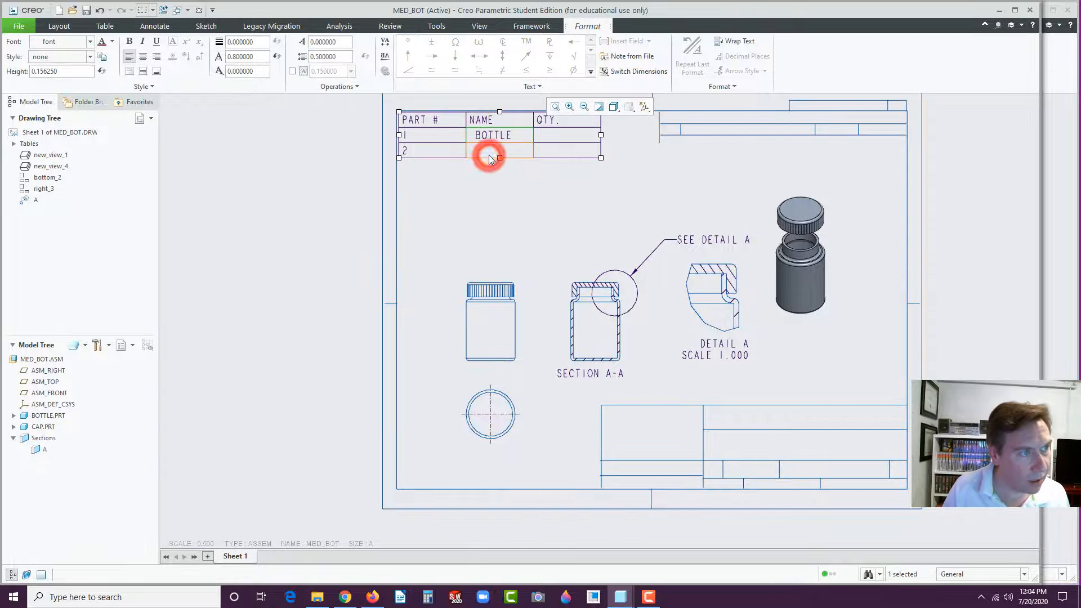
type("CAP")
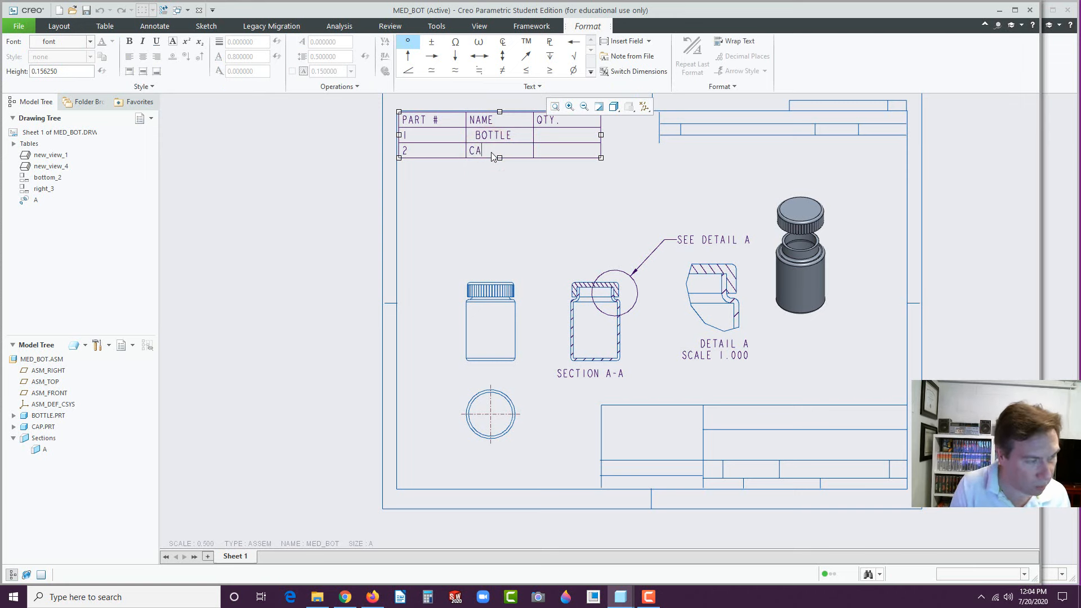
Step: Enter a quantity of 1 for both the bottle and the cap, and finish editing the table
left_click(554, 137)
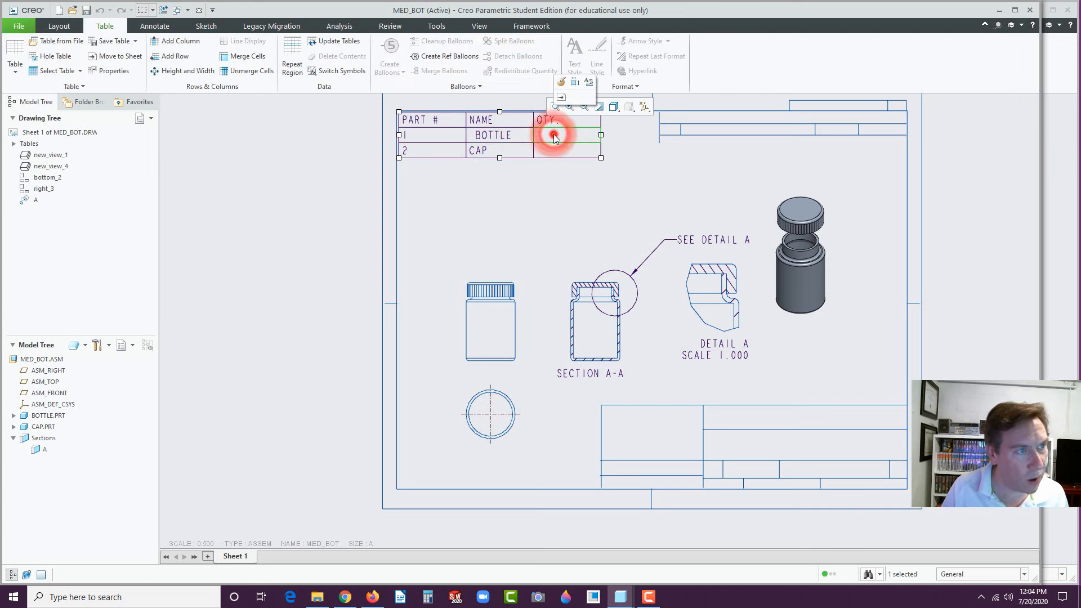
double_click(554, 136)
type("1")
left_click(557, 149)
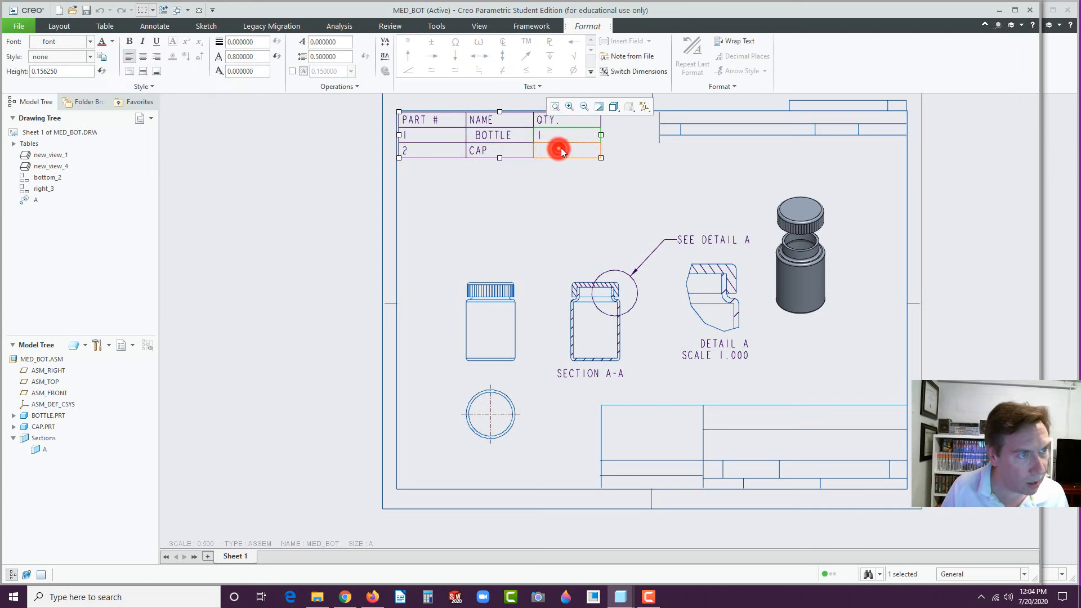
double_click(556, 151)
type("1")
left_click(563, 190)
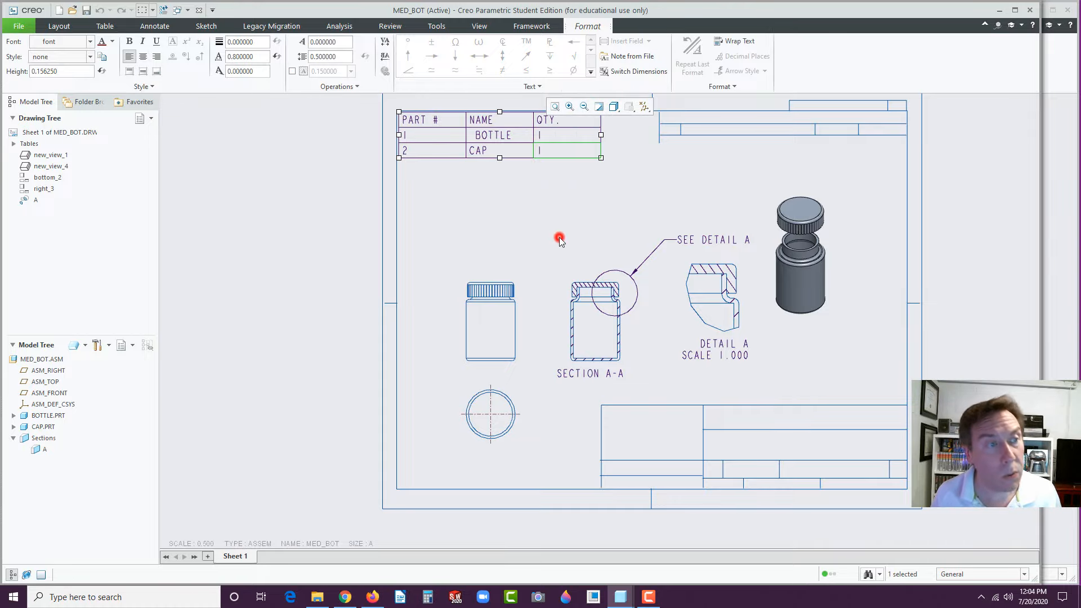
left_click(559, 238)
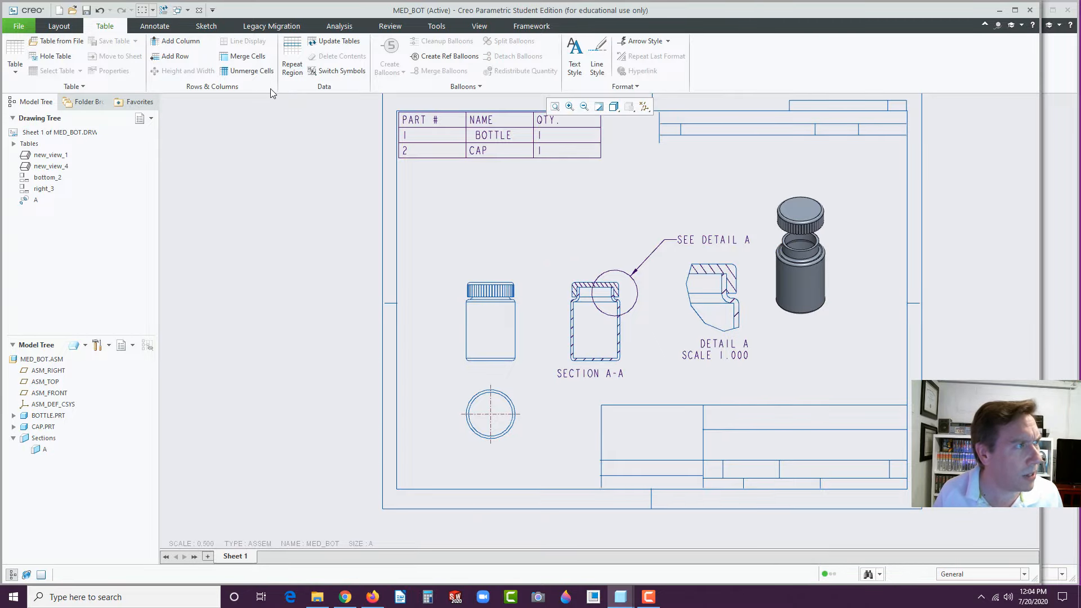
Step: Add a balloon note reading 2 with a leader attached to the cap's top edge in the exploded view, placed above and beside the cap
left_click(155, 26)
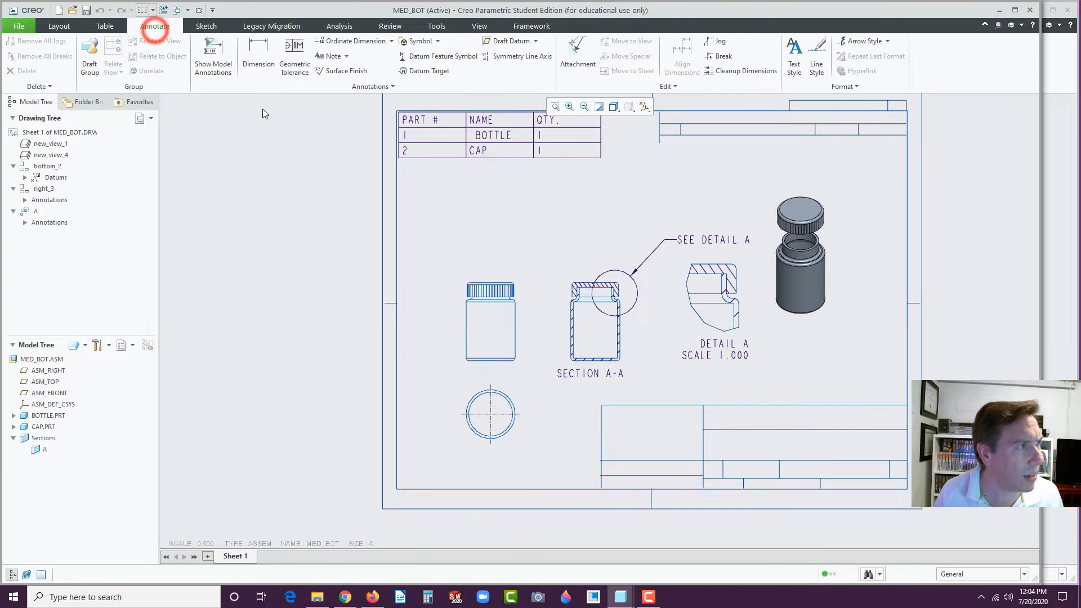
left_click(356, 88)
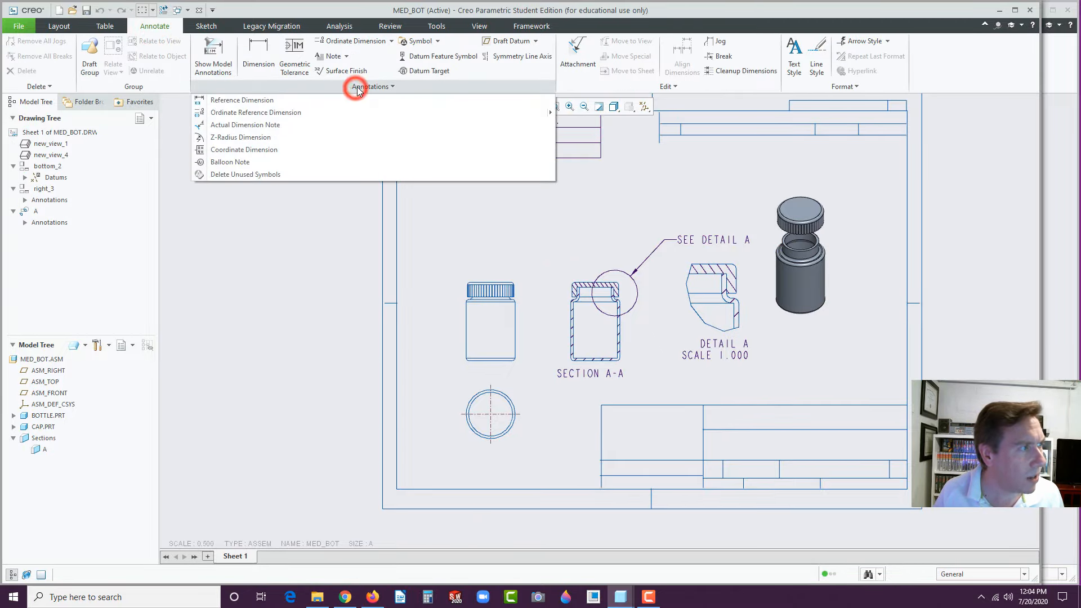
left_click(239, 163)
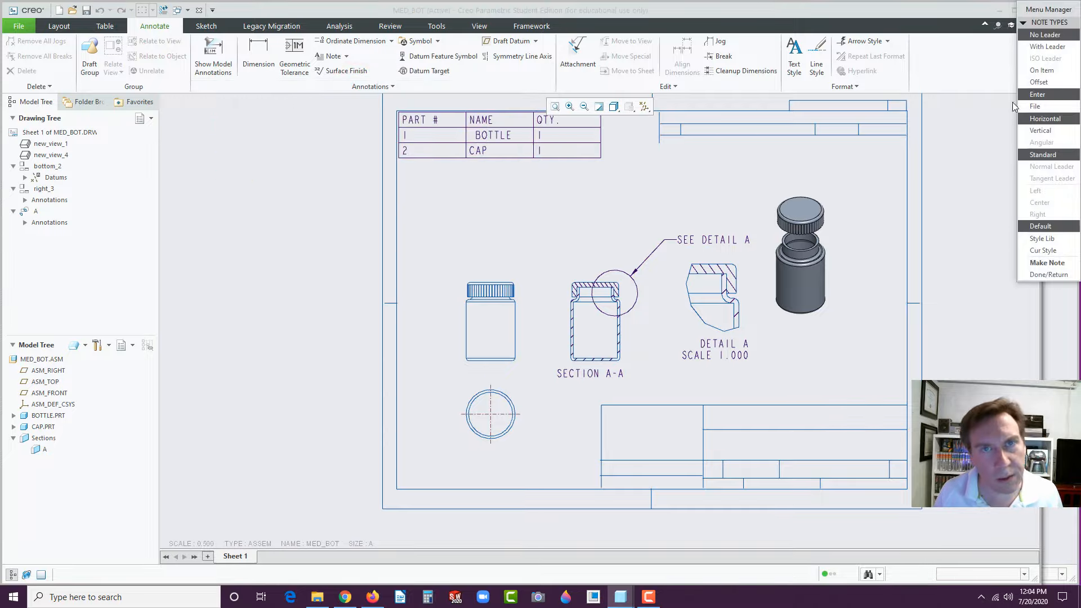
left_click(1047, 46)
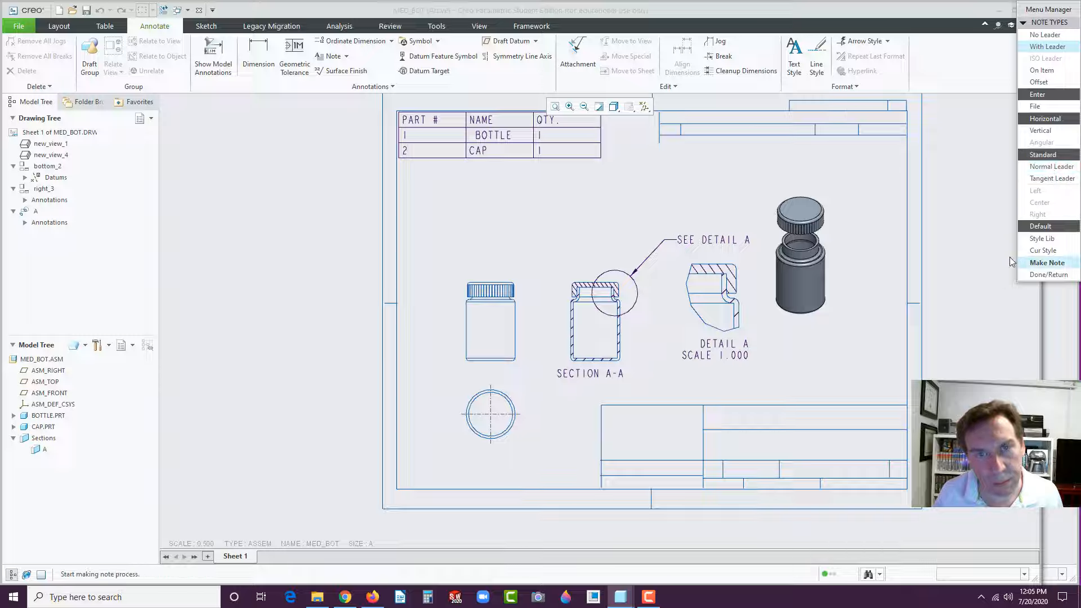
left_click(1041, 264)
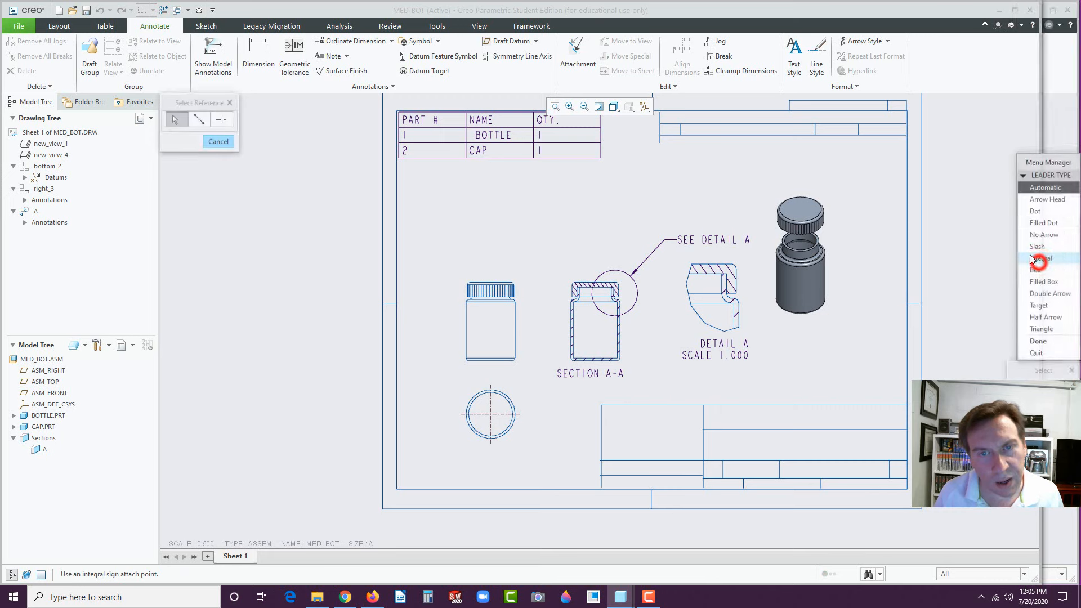
left_click(815, 204)
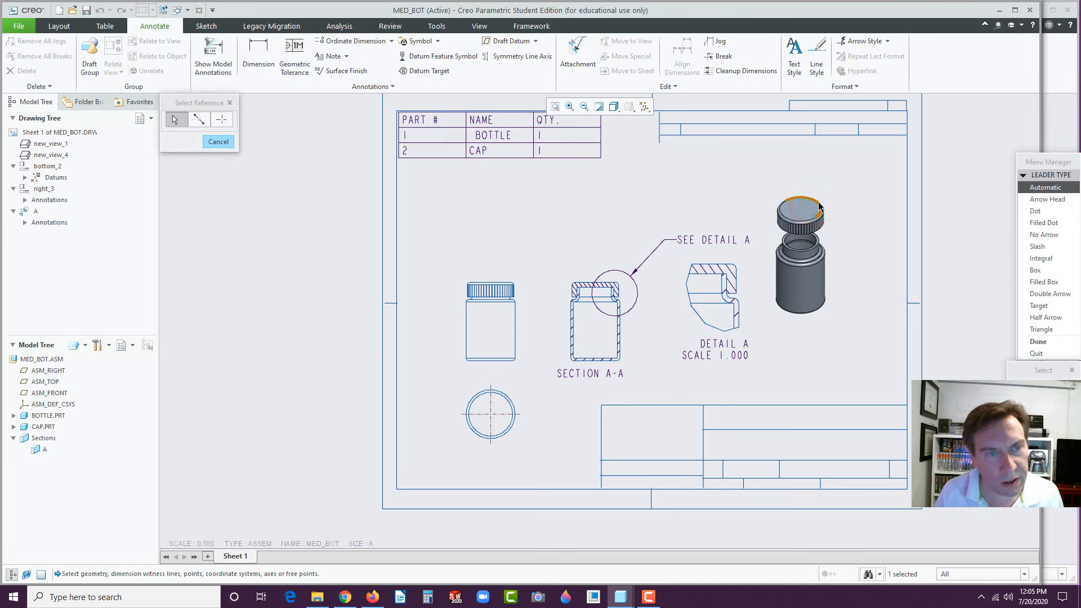
middle_click(844, 180)
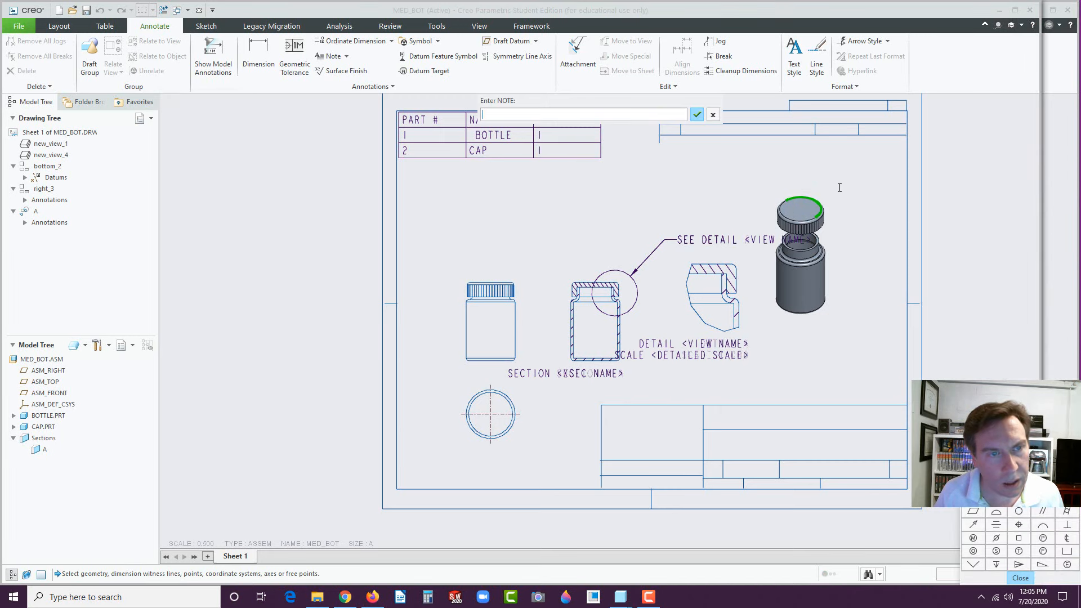
left_click(502, 114)
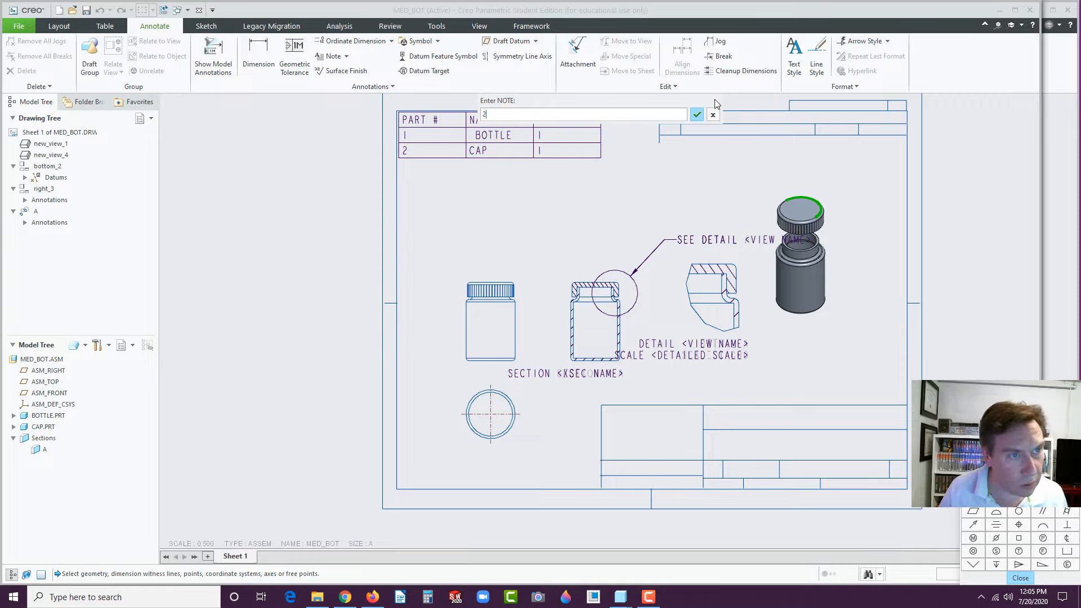
type("2")
left_click(697, 115)
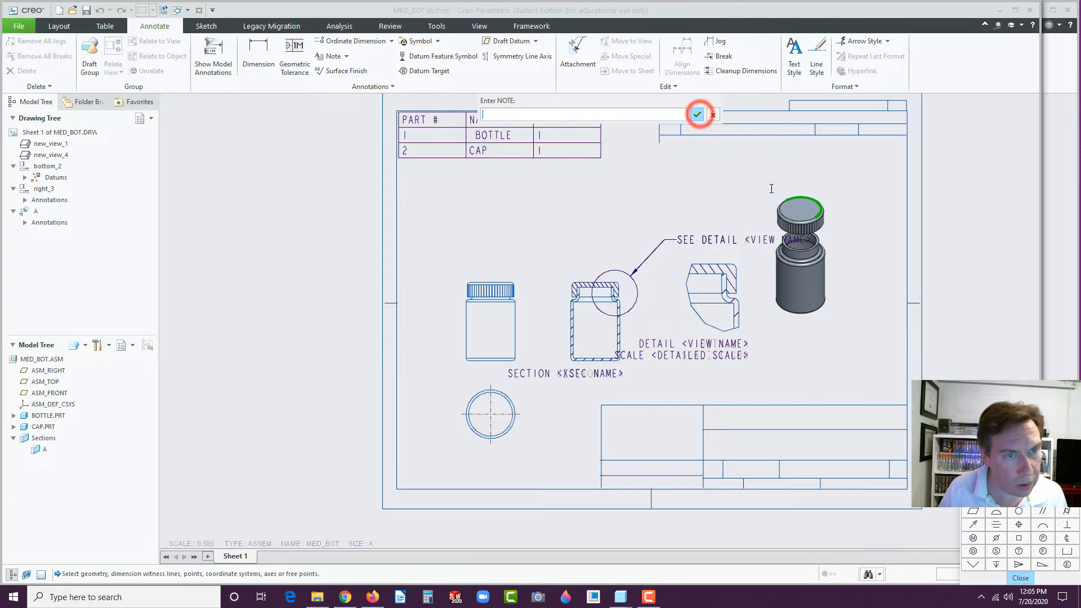
left_click(698, 115)
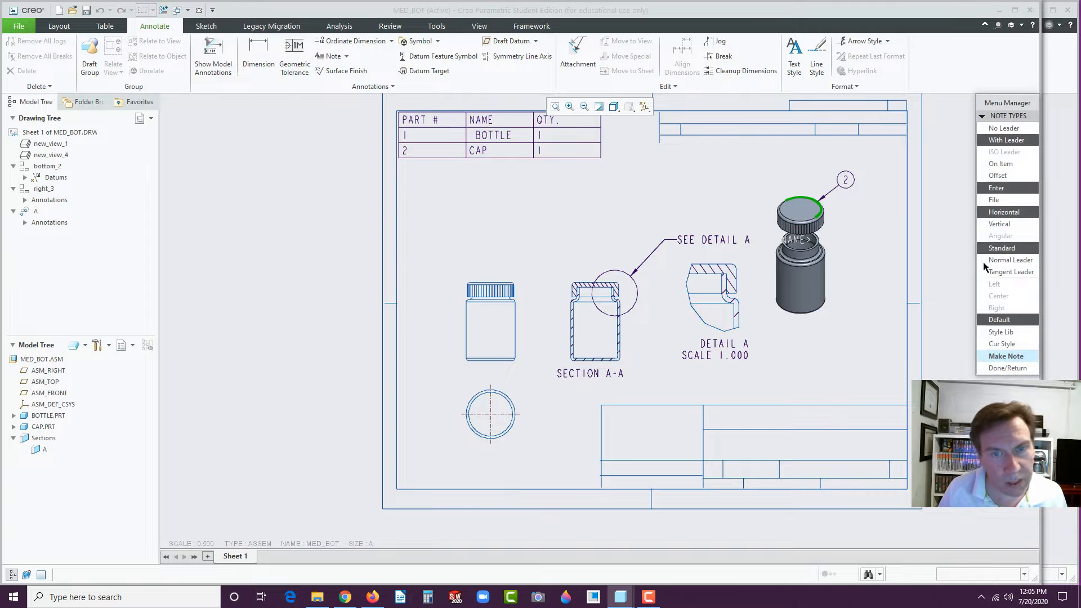
Step: Add a balloon note reading 1 with an automatic leader attached to the bottle's bottom edge in the exploded view, placed below and beside the bottle
left_click(999, 357)
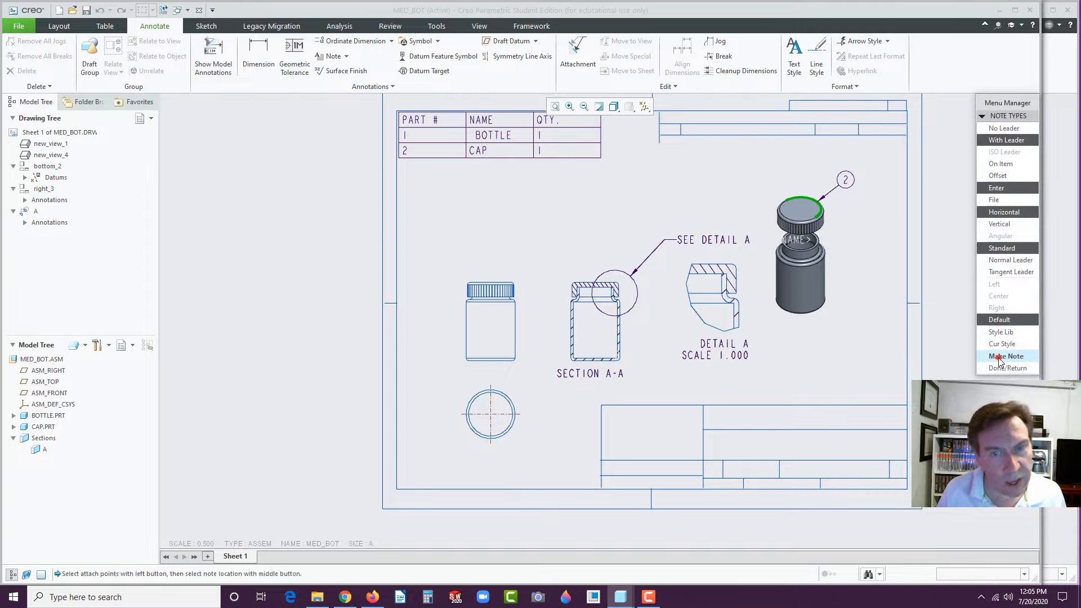
left_click(821, 308)
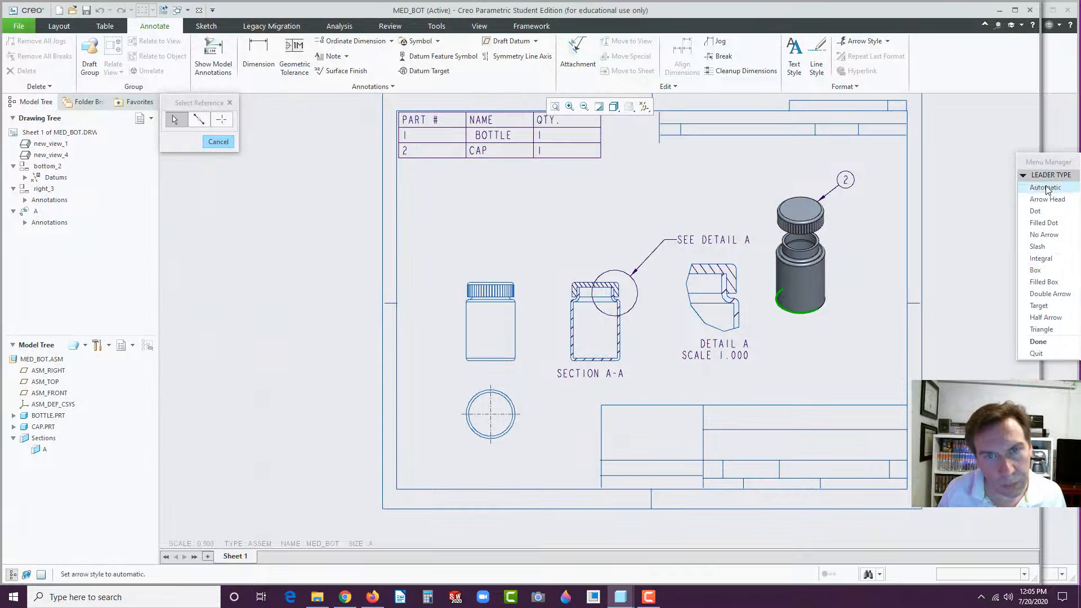
left_click(1038, 341)
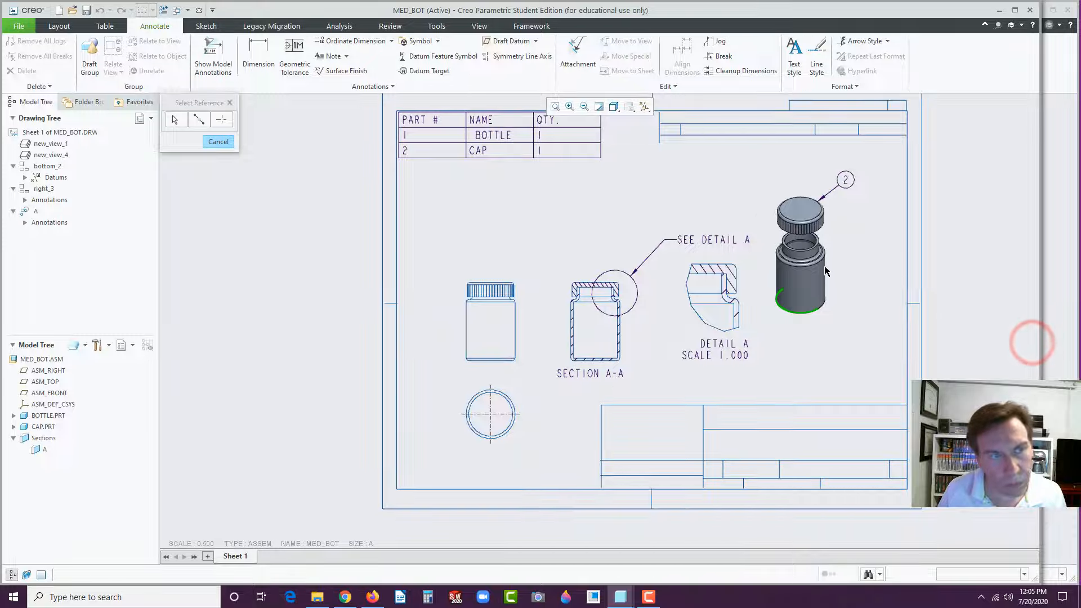
left_click(814, 292)
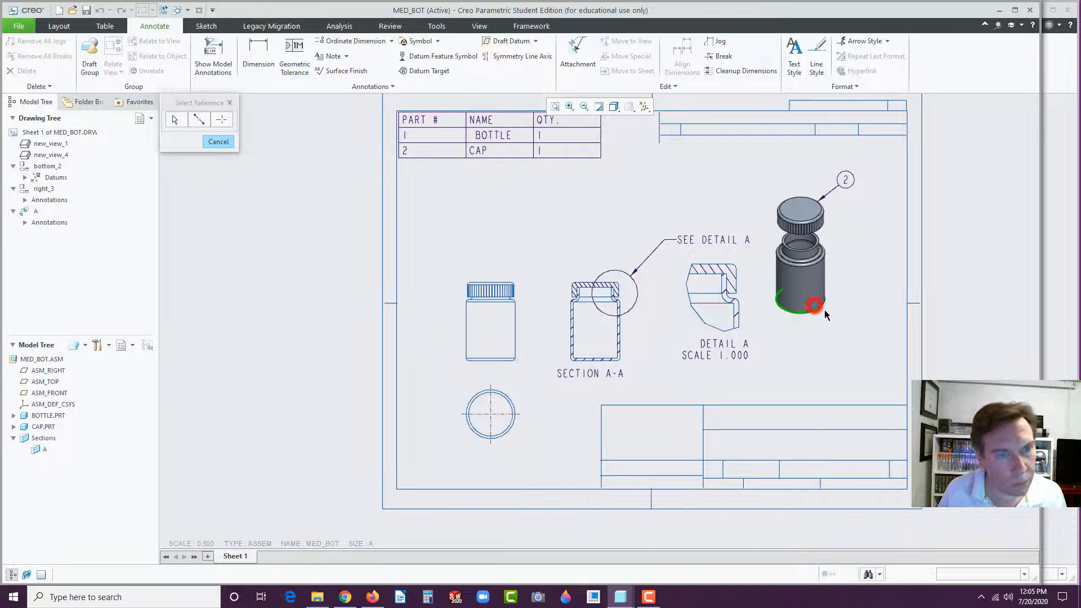
middle_click(876, 292)
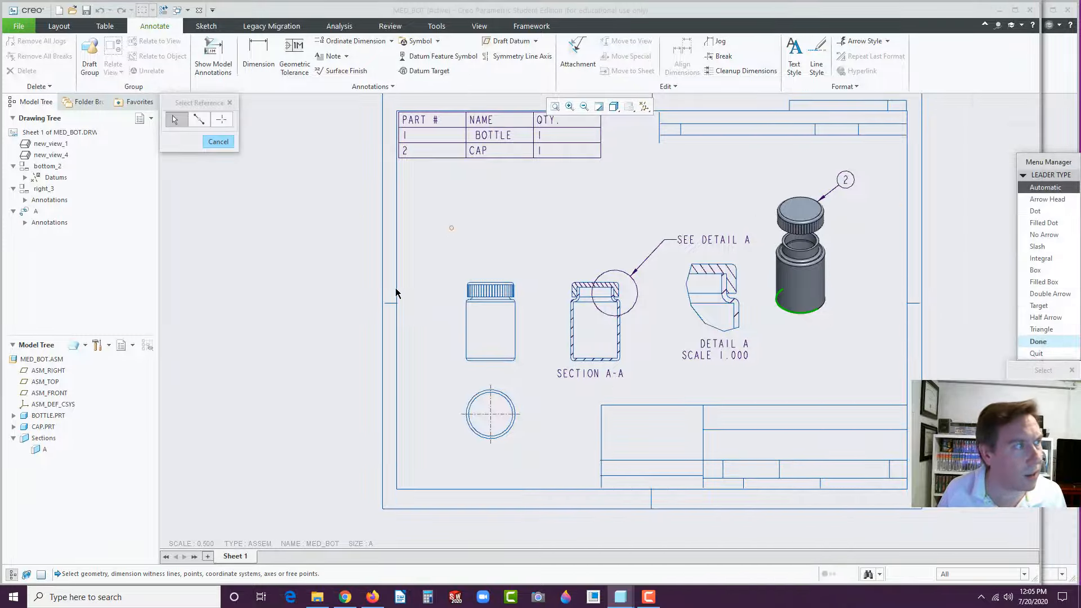
left_click(822, 304)
middle_click(844, 316)
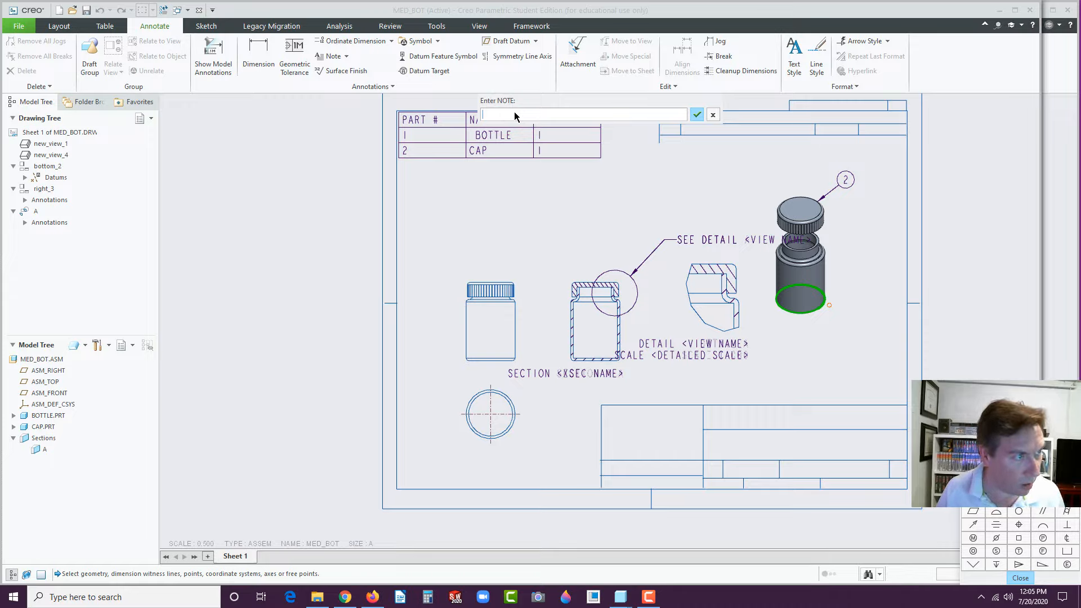
left_click(696, 115)
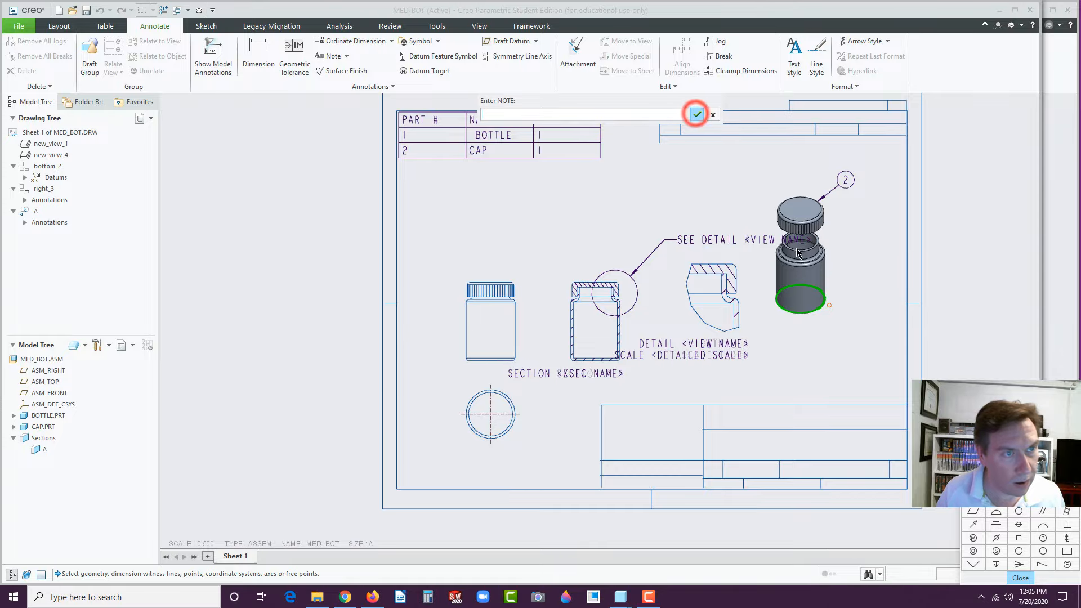
left_click(696, 115)
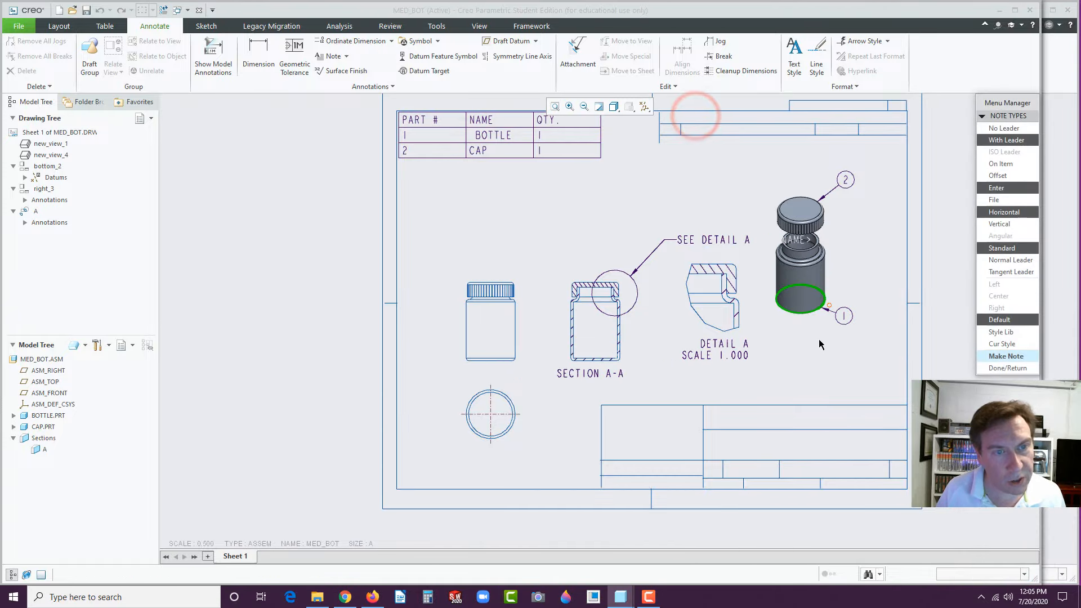
left_click(856, 350)
left_click(1021, 368)
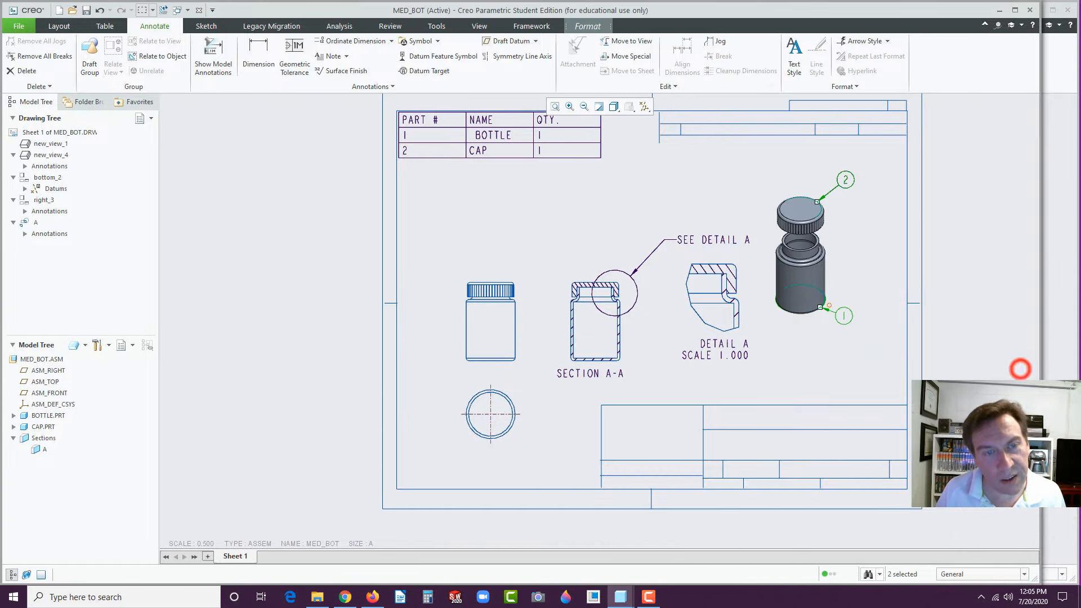
left_click(876, 371)
Step: Add a note without a leader giving the drafter's full name in the upper wide cell of the title block
scroll(873, 371, "down", 1)
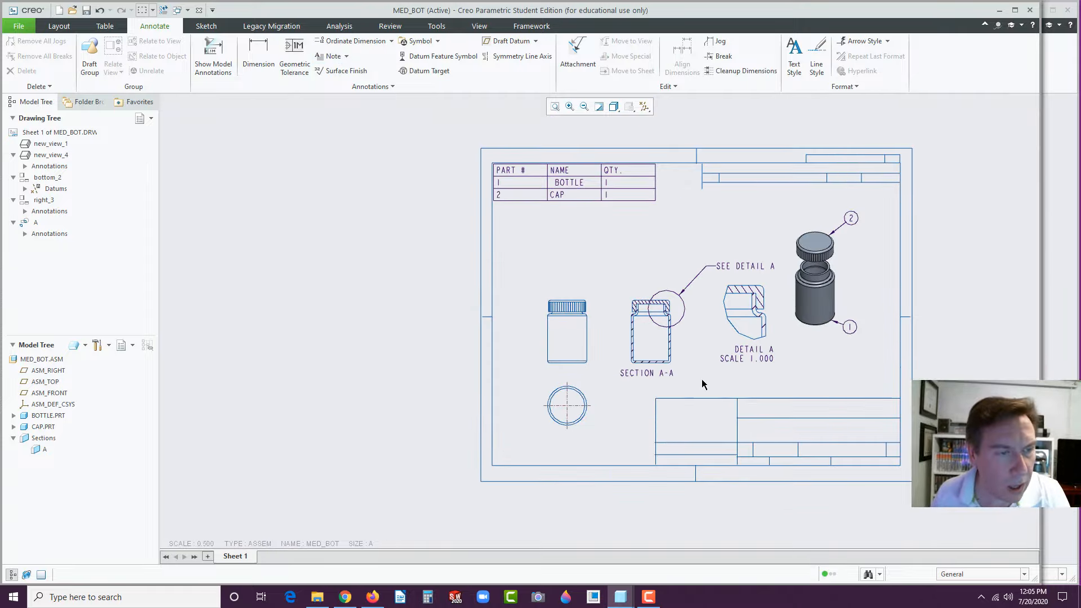
scroll(708, 375, "up", 1)
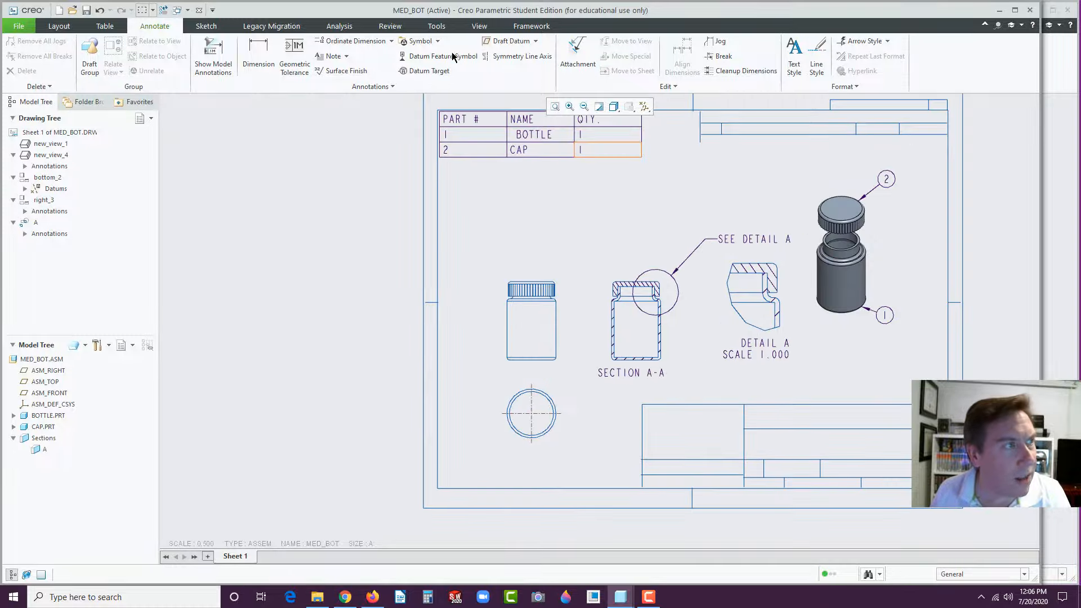
left_click(324, 56)
left_click(768, 417)
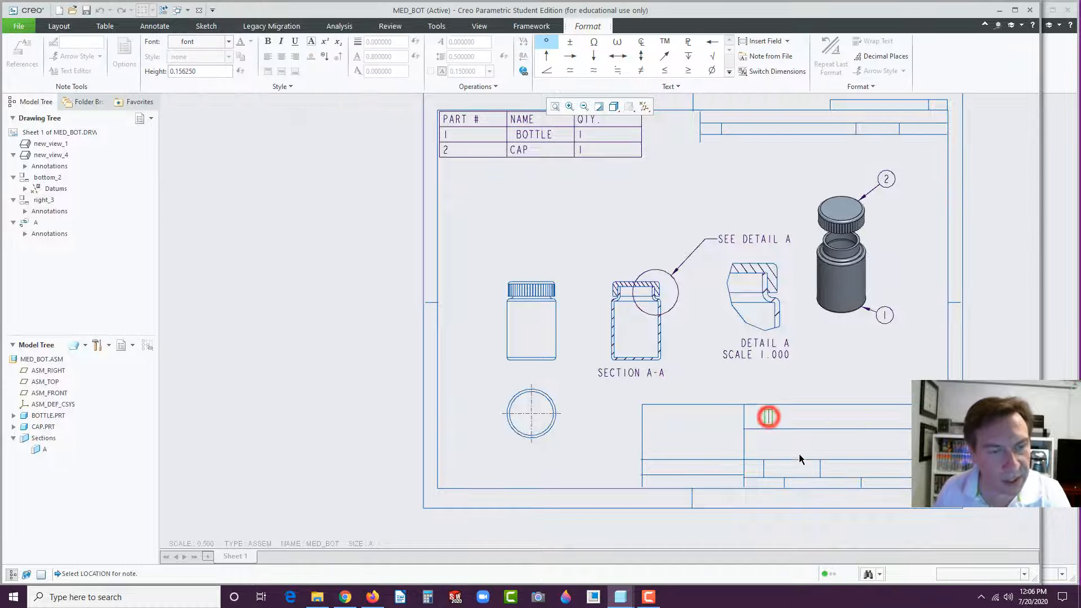
type("CHRIS S")
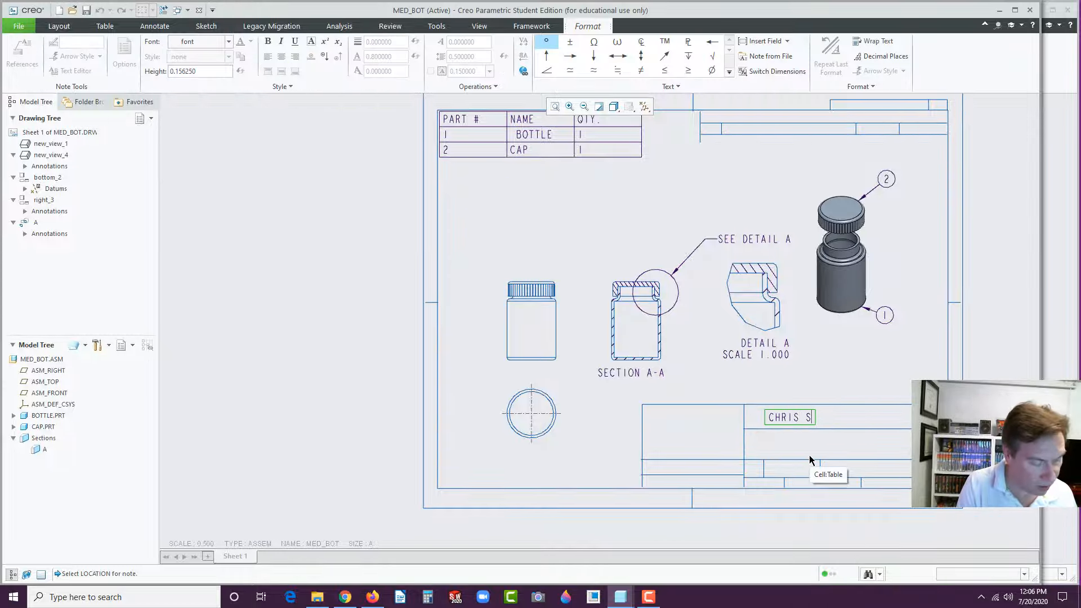
type("IKORA")
left_click(905, 359)
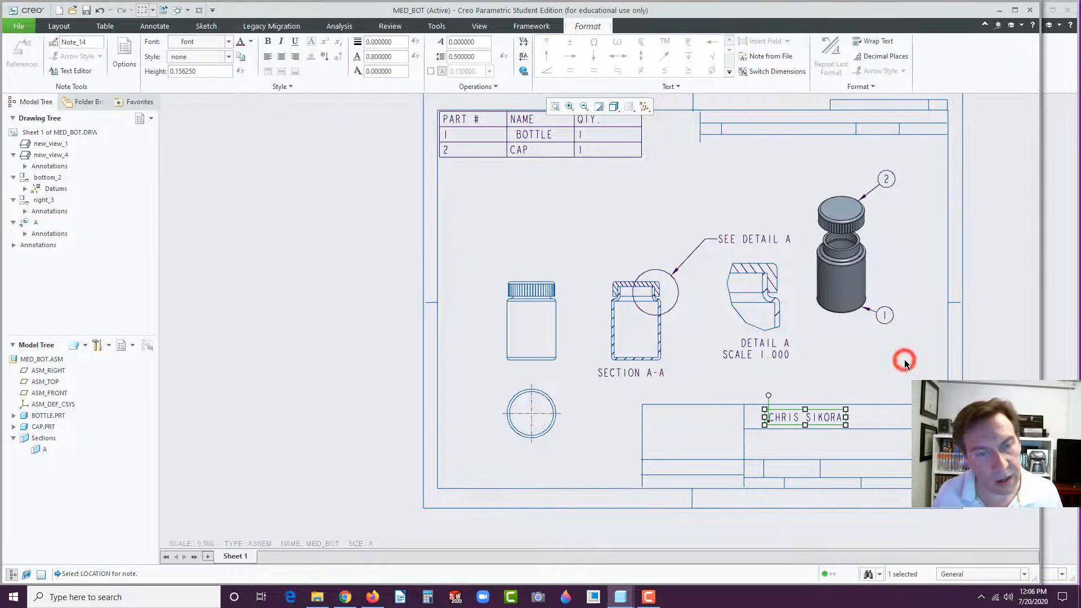
left_click(897, 377)
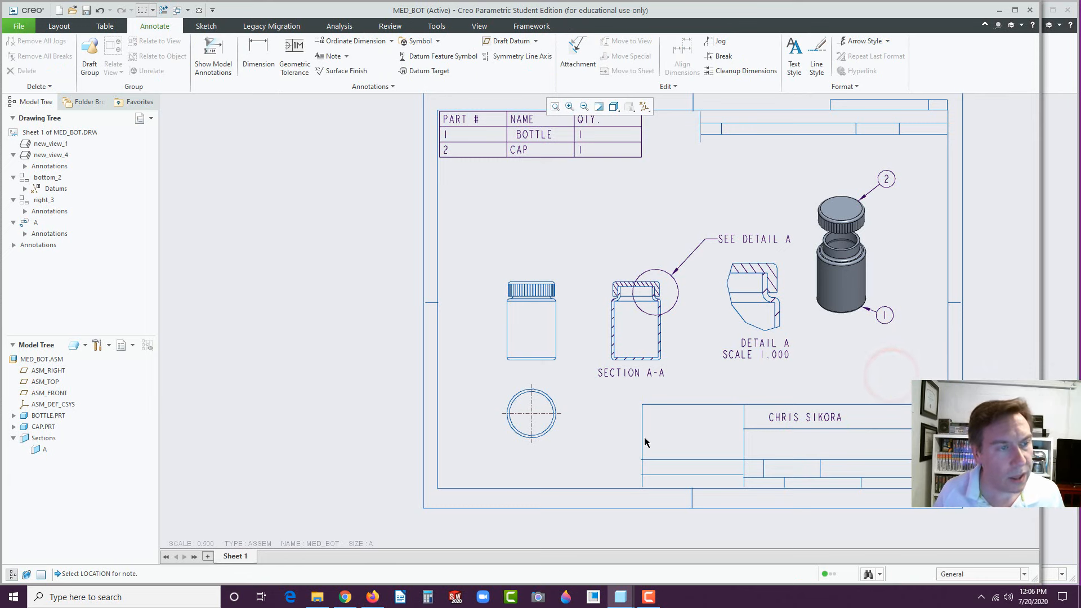
Step: Export the finished drawing sheet as a PDF using Quick Export
scroll(686, 400, "down", 3)
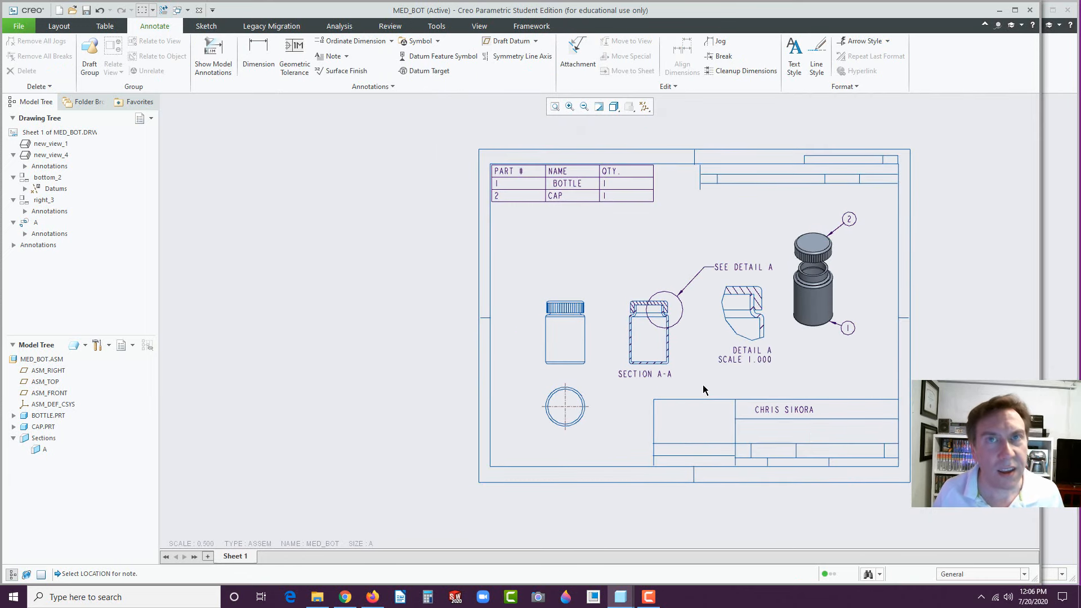
left_click(19, 31)
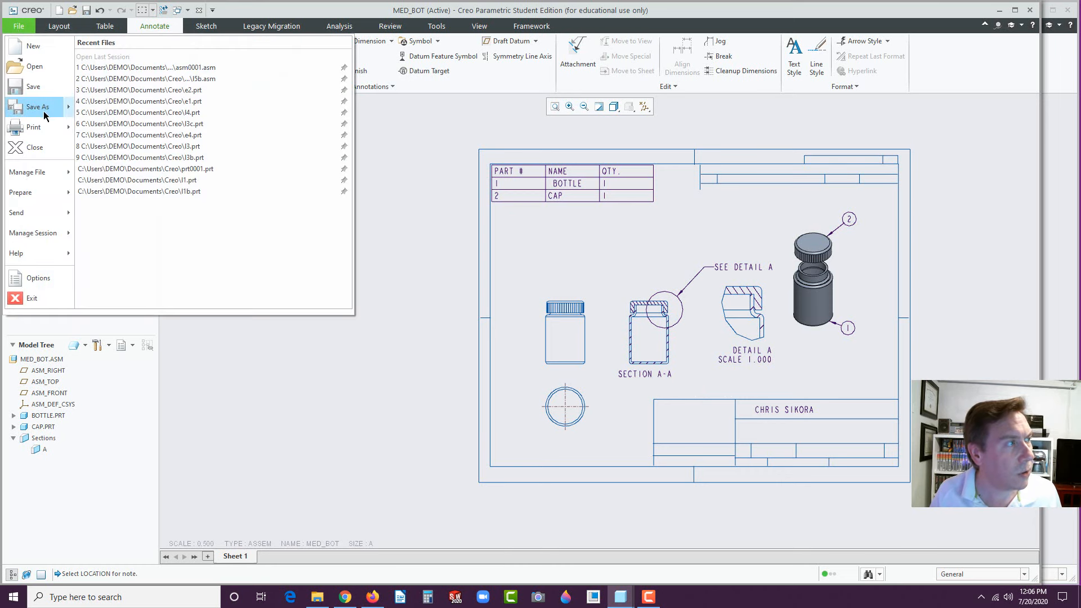
mouse_move(45, 116)
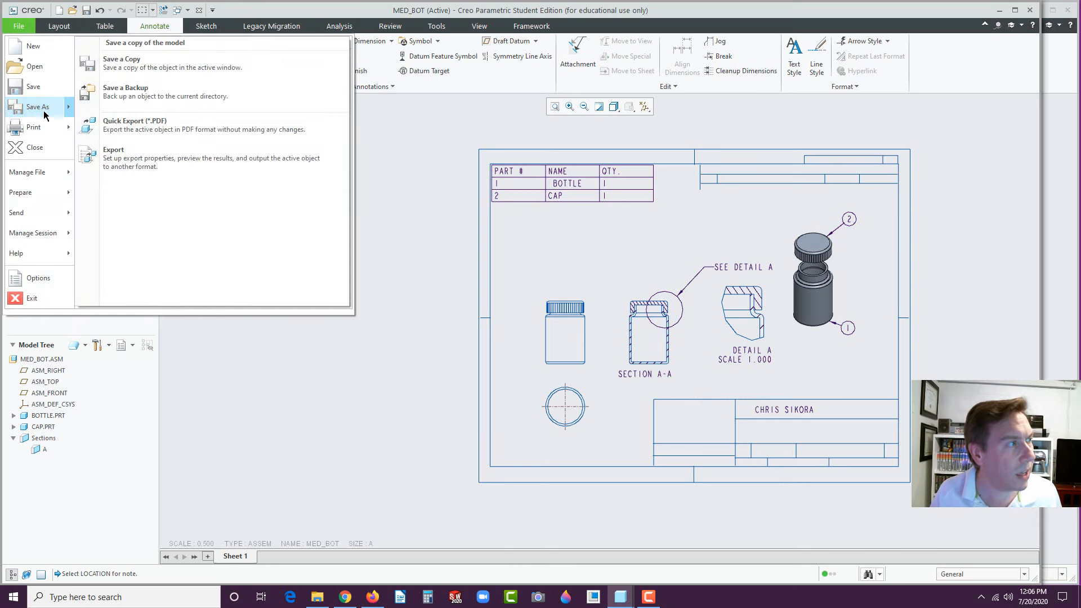
left_click(119, 126)
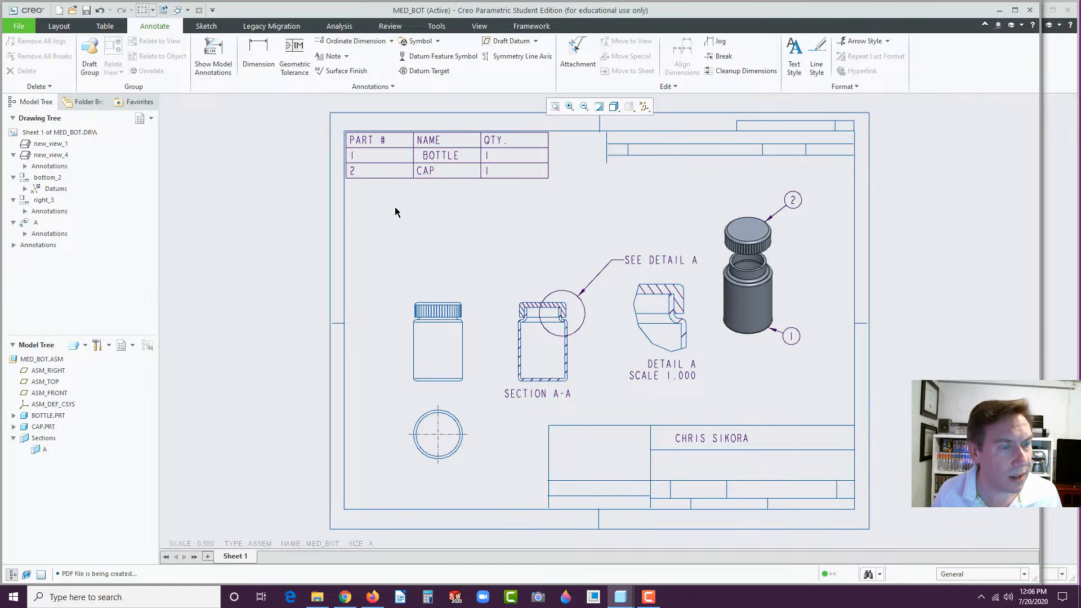